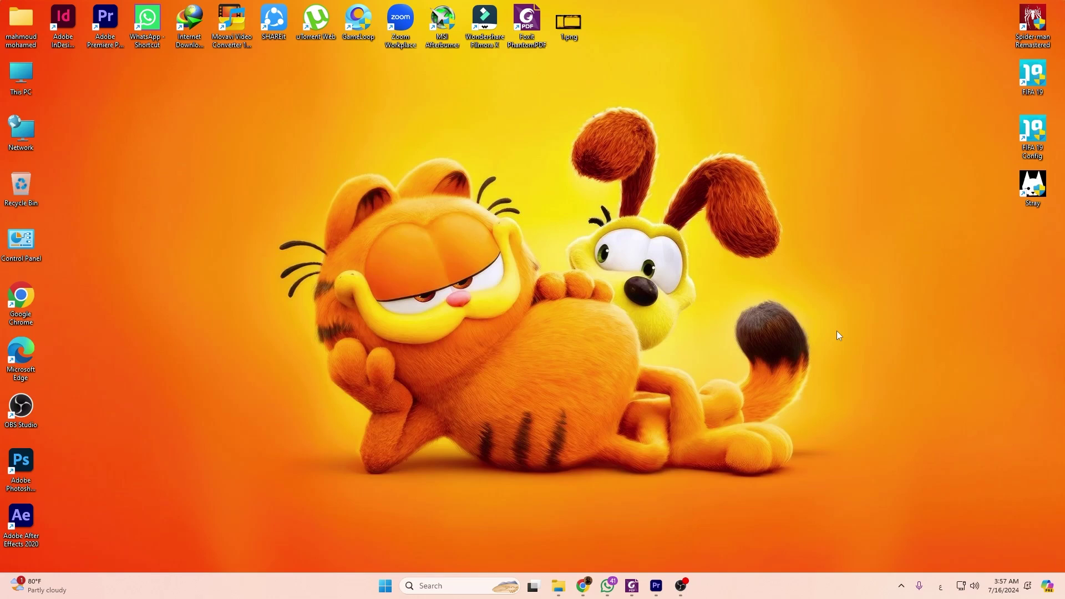
Browse to My work > 2024 > اندیزین in File Explorer to view the cover files, then minimize it.
left_click(558, 585)
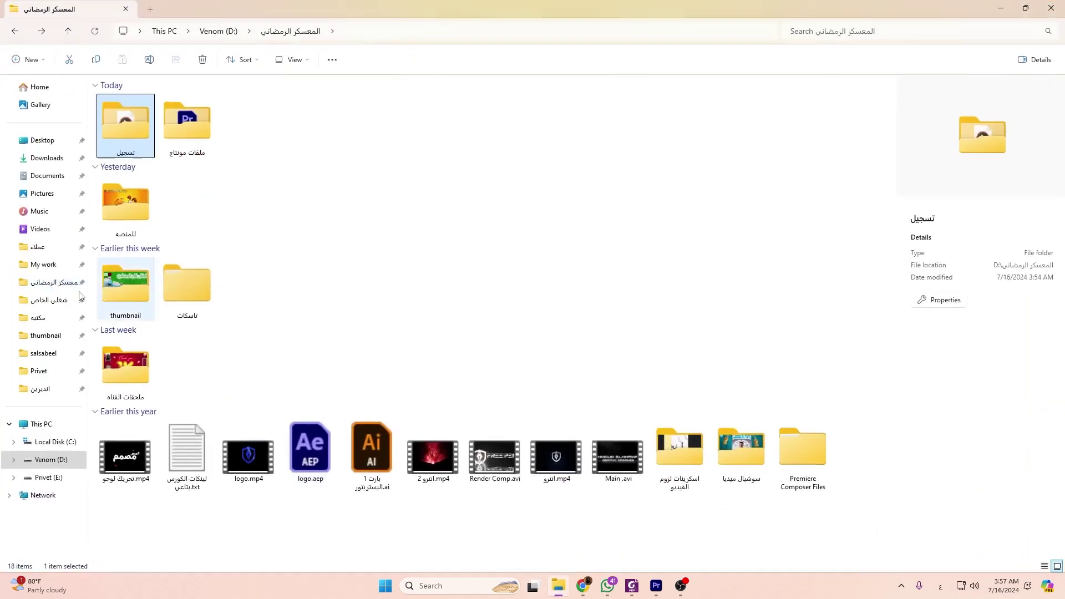
left_click(43, 264)
double_click(123, 125)
double_click(123, 125)
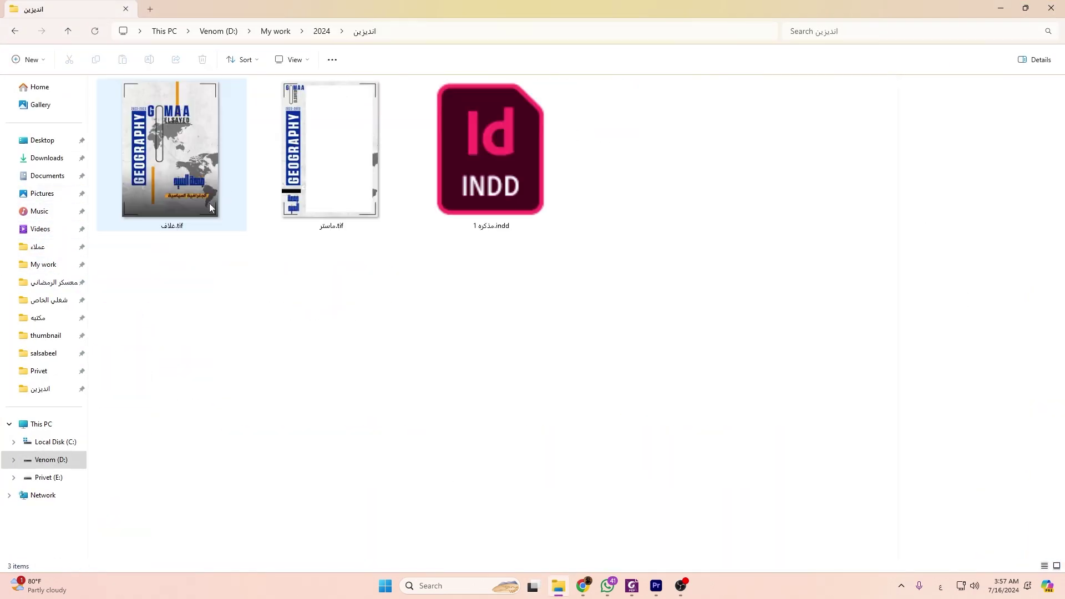
left_click(1000, 9)
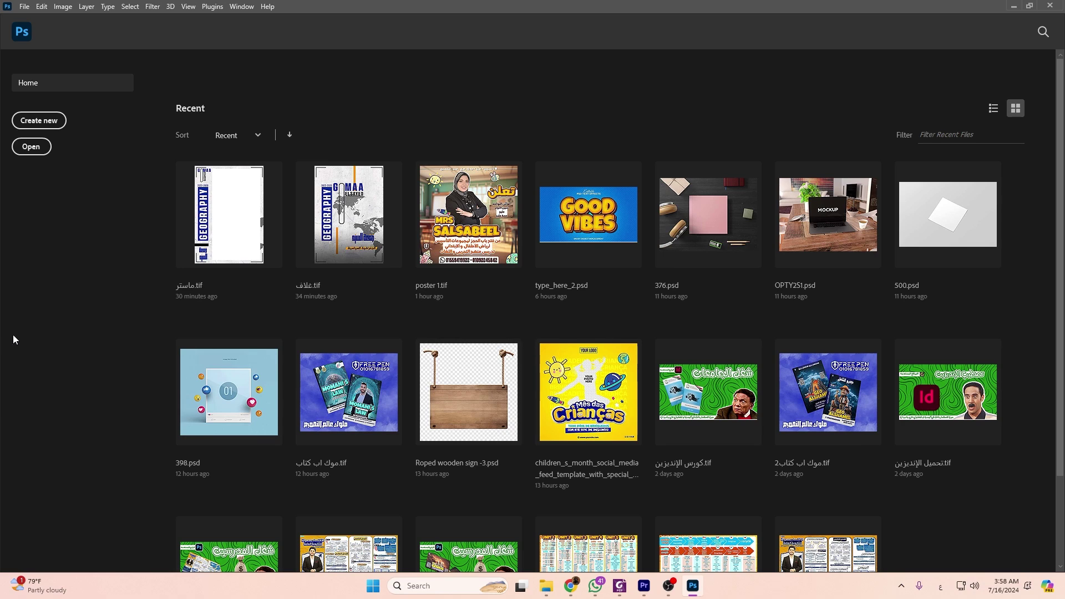
left_click(618, 585)
left_click(1036, 116)
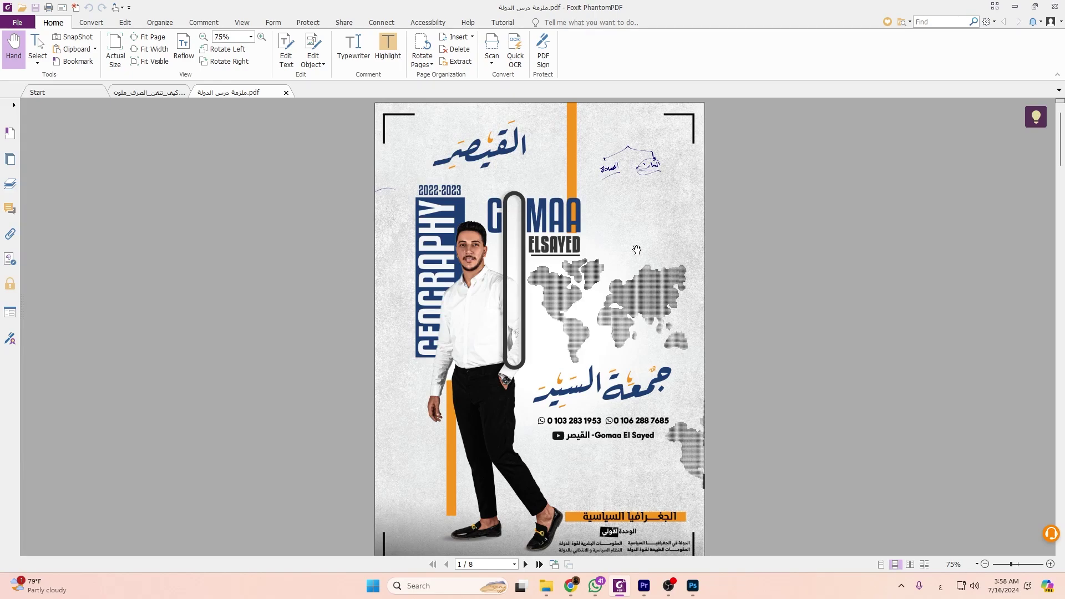
scroll(641, 264, "down", 3)
scroll(589, 288, "up", 3)
scroll(470, 299, "down", 8)
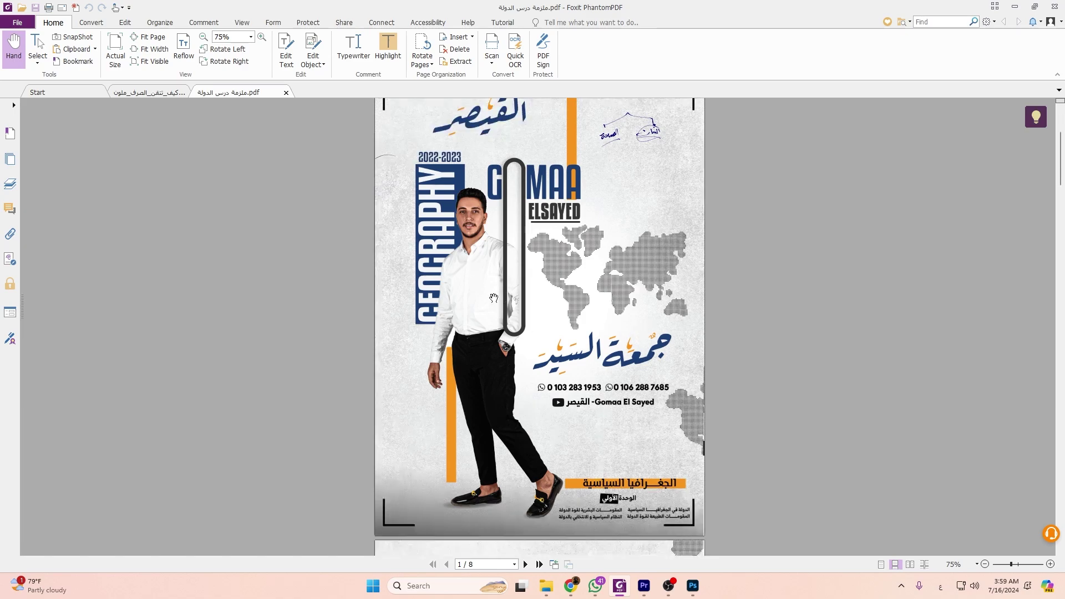
scroll(557, 340, "up", 7)
scroll(563, 340, "down", 3)
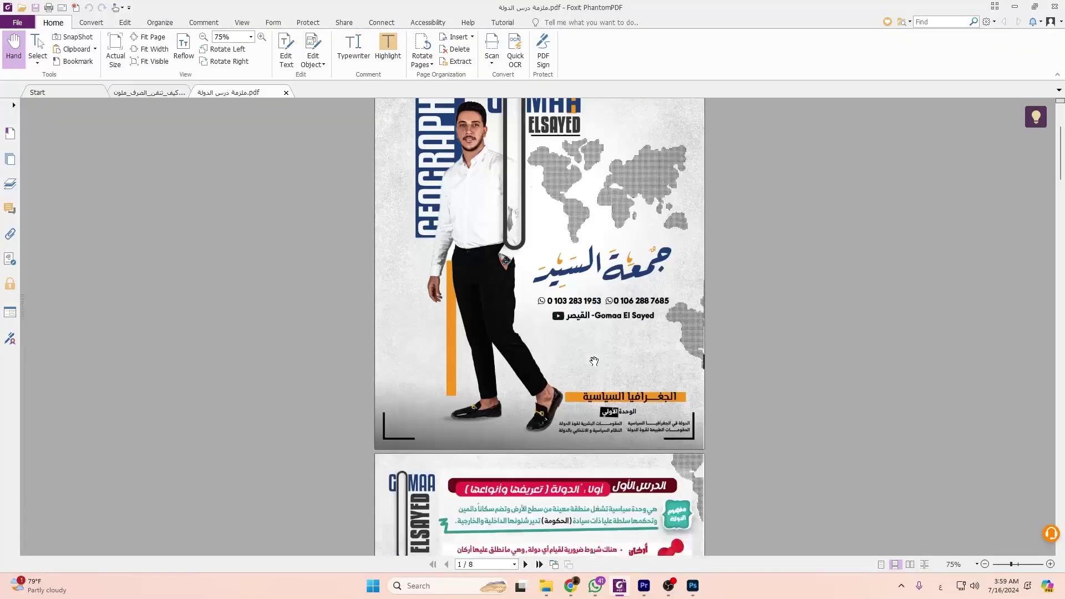
scroll(571, 342, "up", 4)
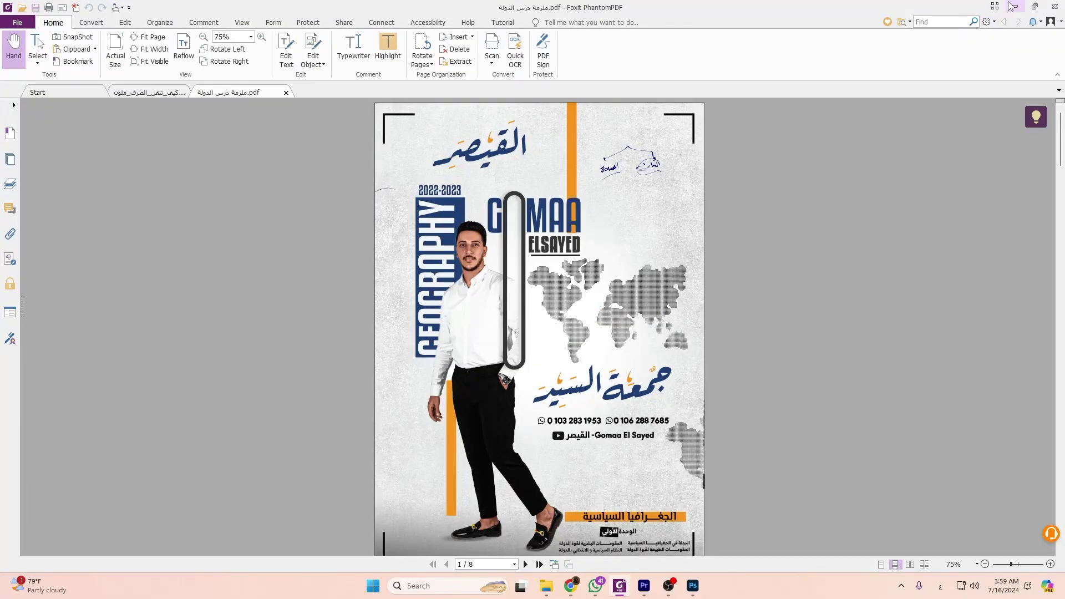
left_click(1015, 7)
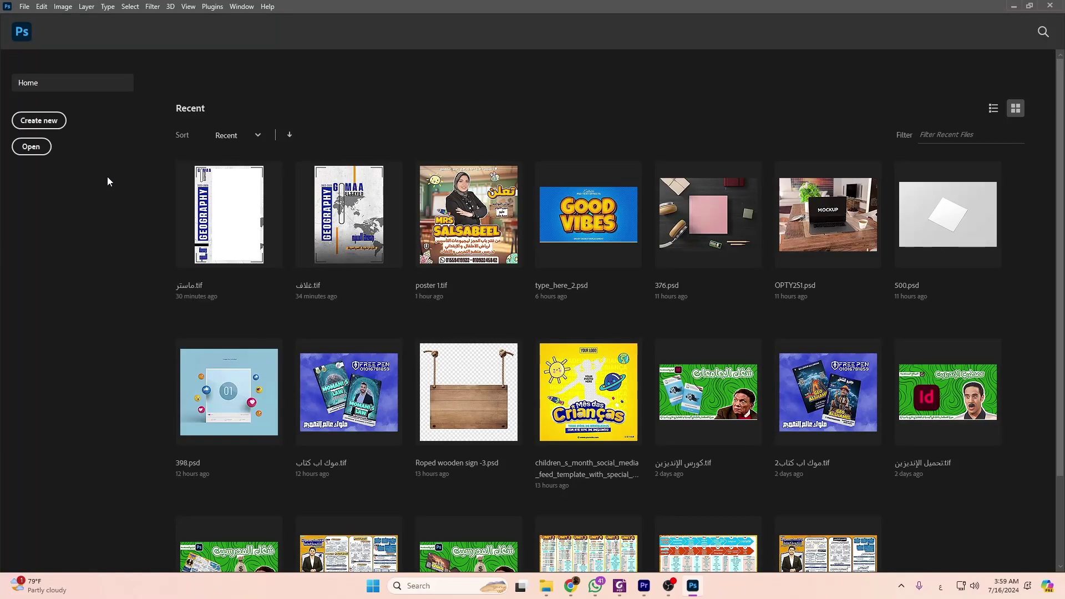
Create a blank A4 document (210×297 mm, 300 ppi) and add margin guides via New Guide Layout.
left_click(34, 121)
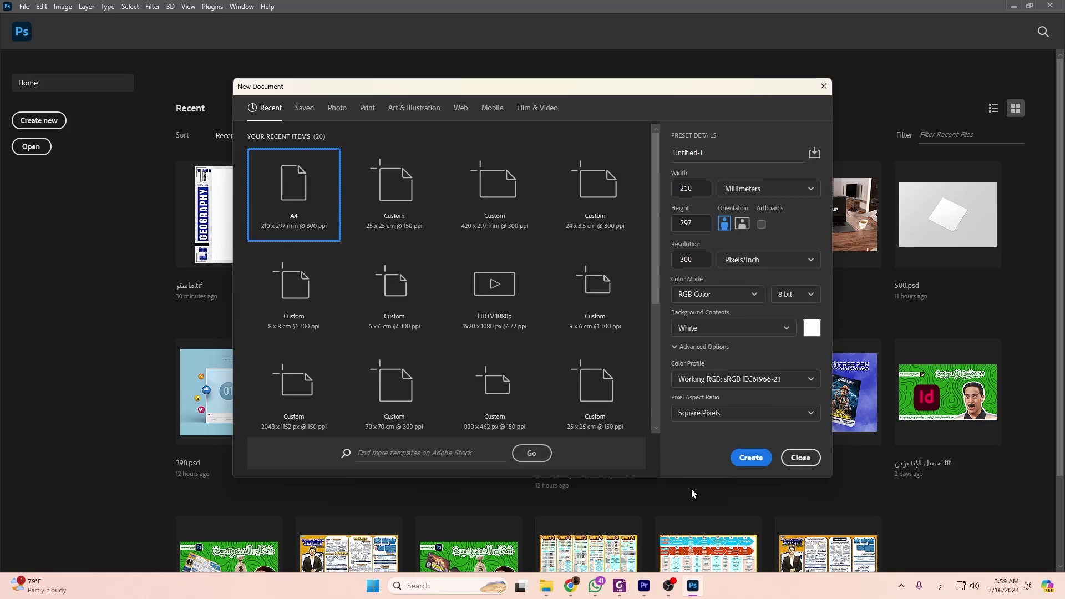
left_click(745, 464)
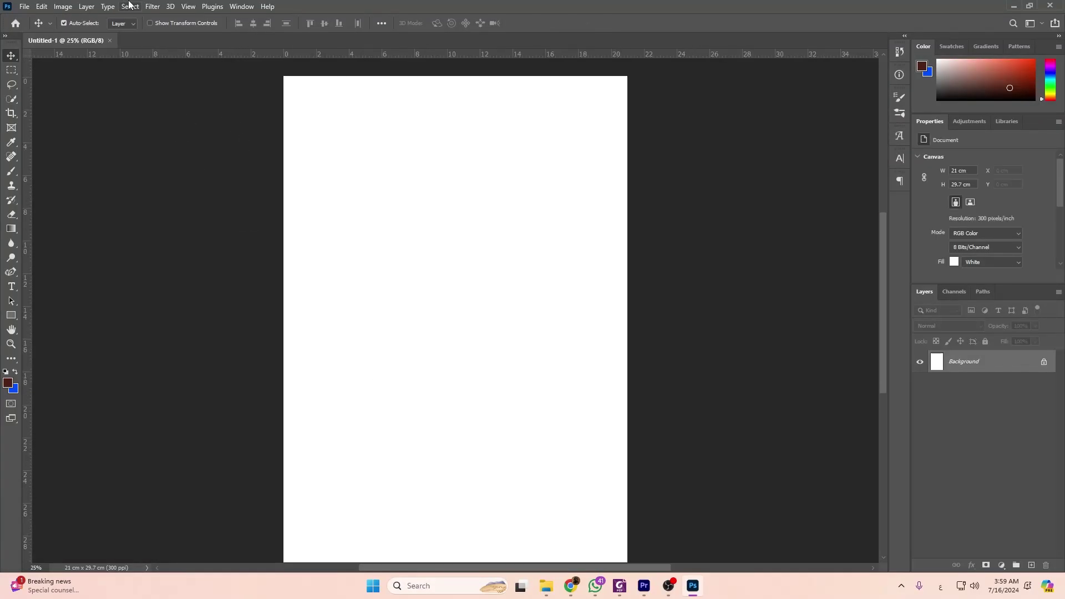
left_click(188, 6)
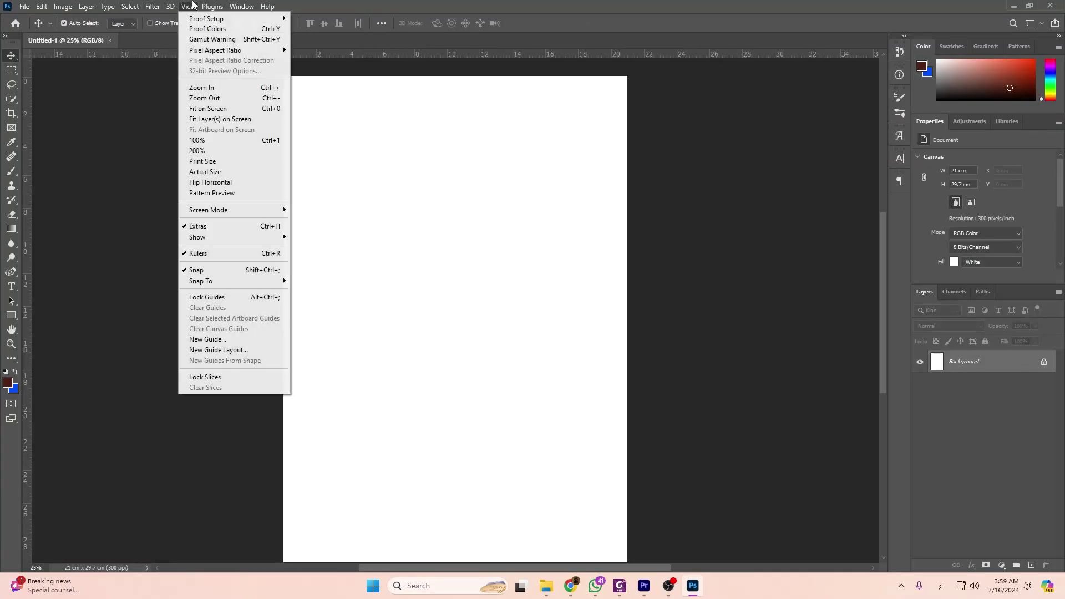
left_click(215, 350)
left_click(609, 139)
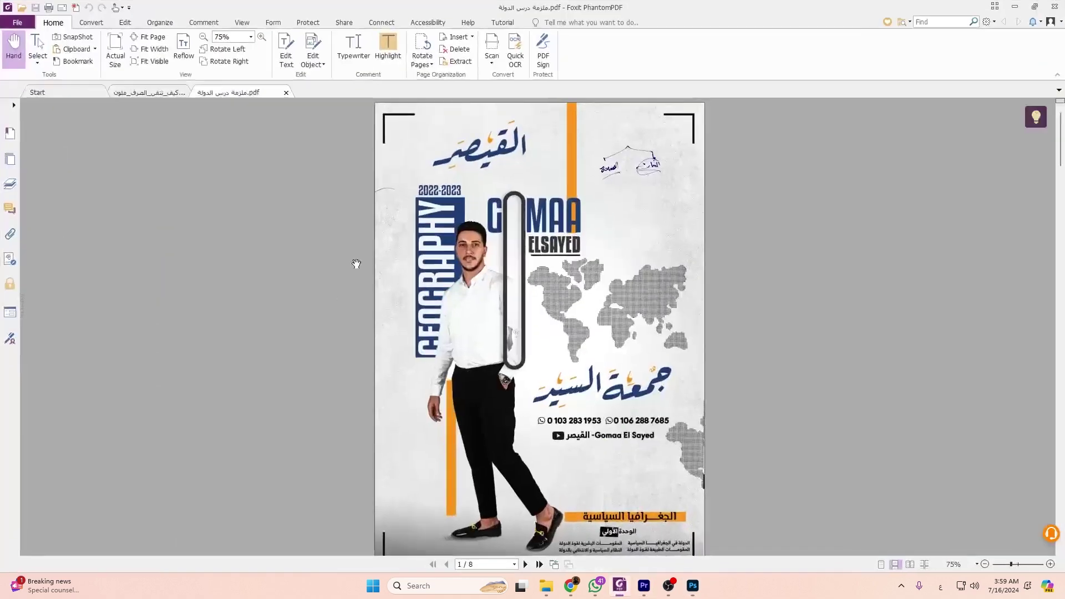
Bring the Foxit reference cover PDF to the front and scroll through it.
left_click(619, 586)
scroll(669, 272, "down", 4)
scroll(682, 275, "up", 4)
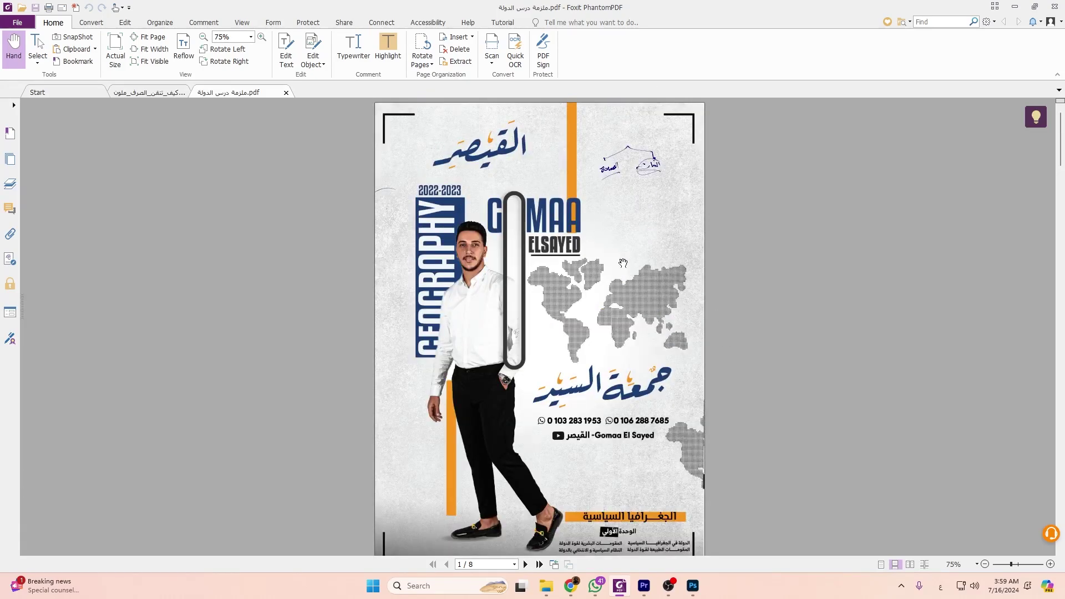
Open Freepik in a new Chrome tab and search for 'noise texeter'.
left_click(570, 586)
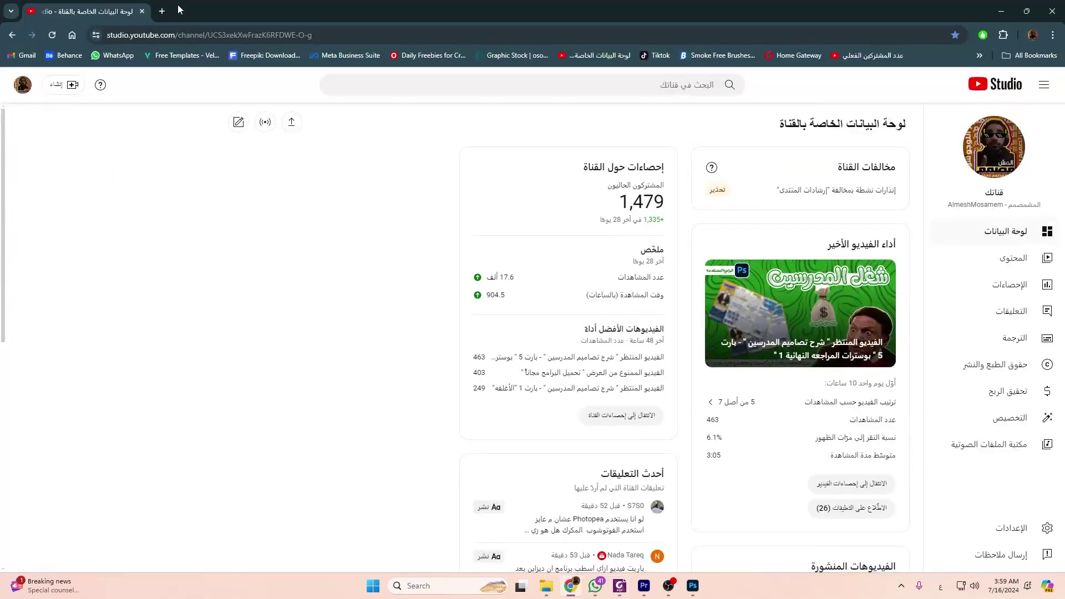
left_click(158, 11)
left_click(261, 55)
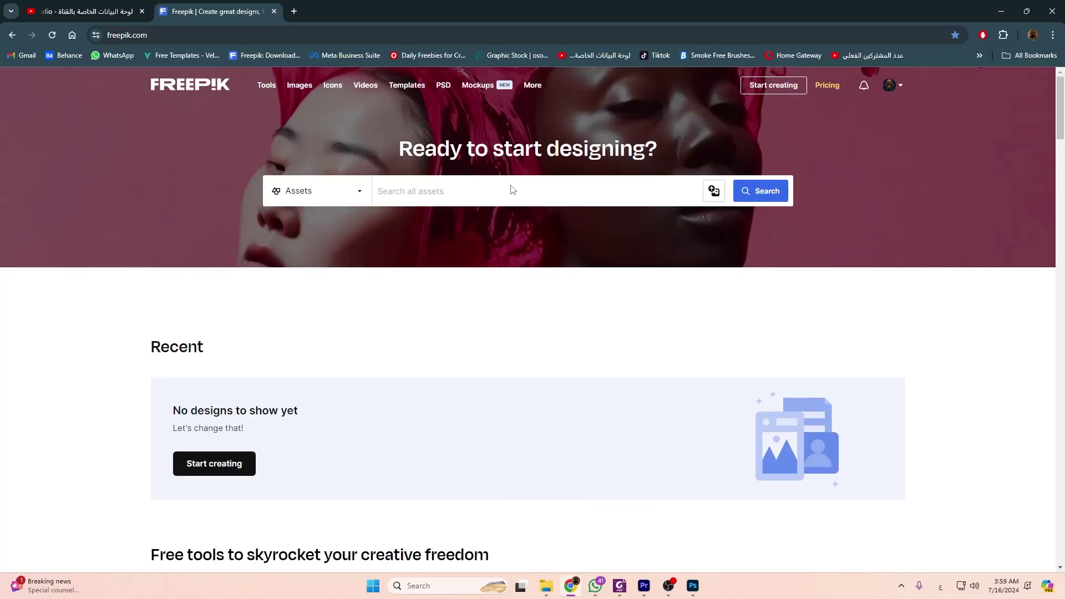
left_click(512, 190)
type("ىهس")
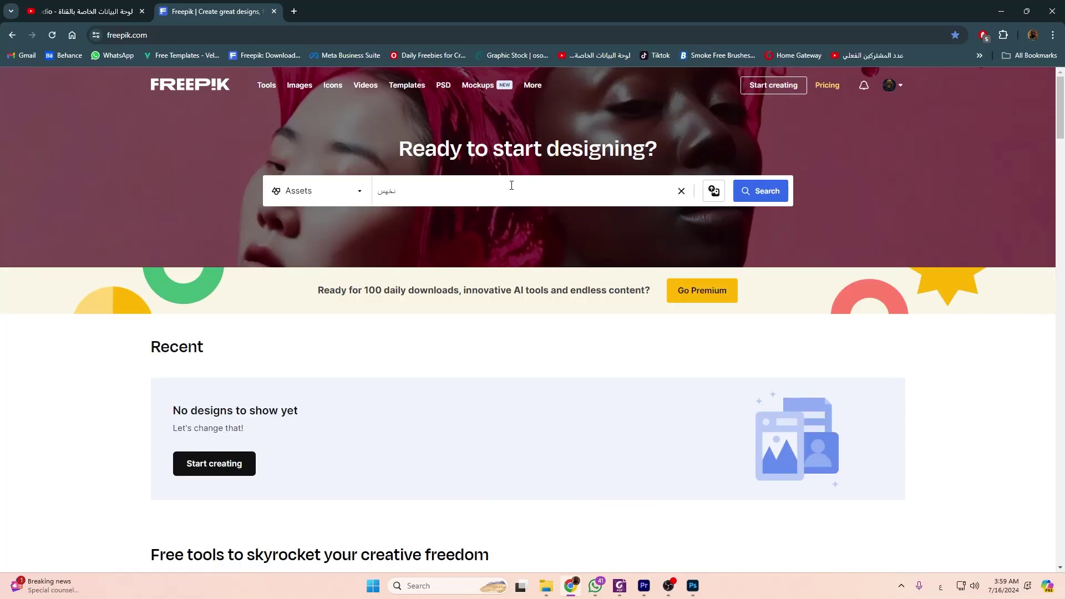
key("BackSpace")
key("BackSpace")
key("BackSpace")
key("alt+shift")
type("n")
type("oise texeter")
key("Return")
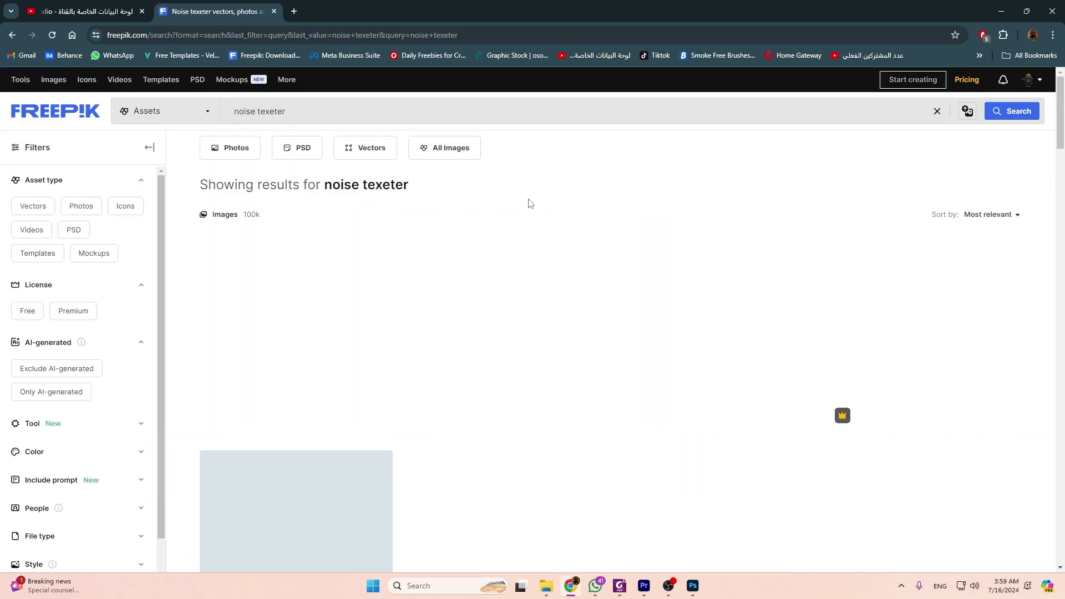
Browse the noise results, then change the search to 'paper texeter' and run it.
scroll(751, 247, "down", 10)
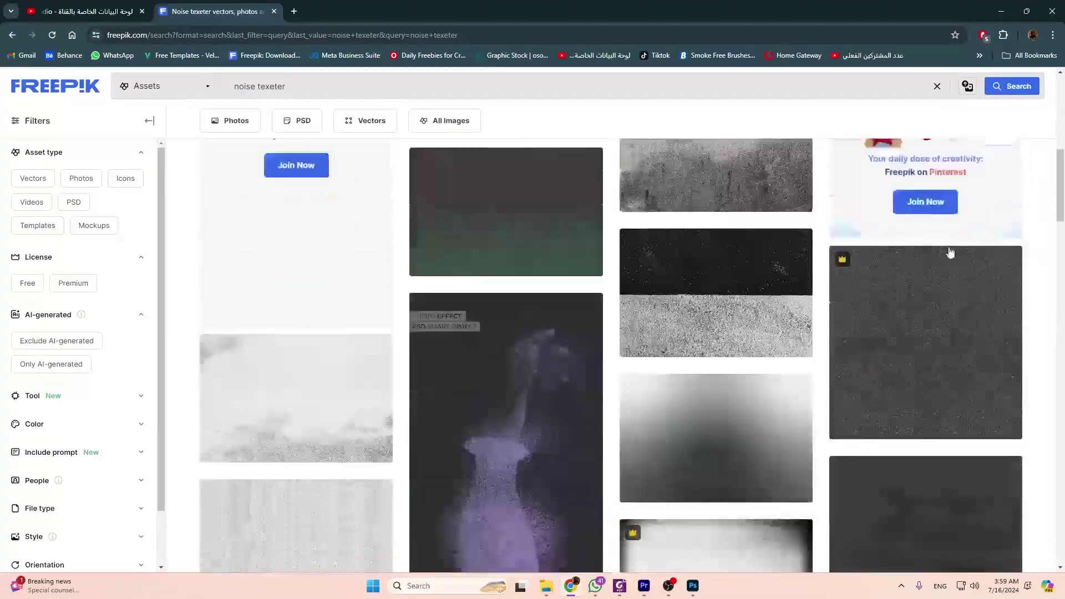
scroll(976, 274, "up", 10)
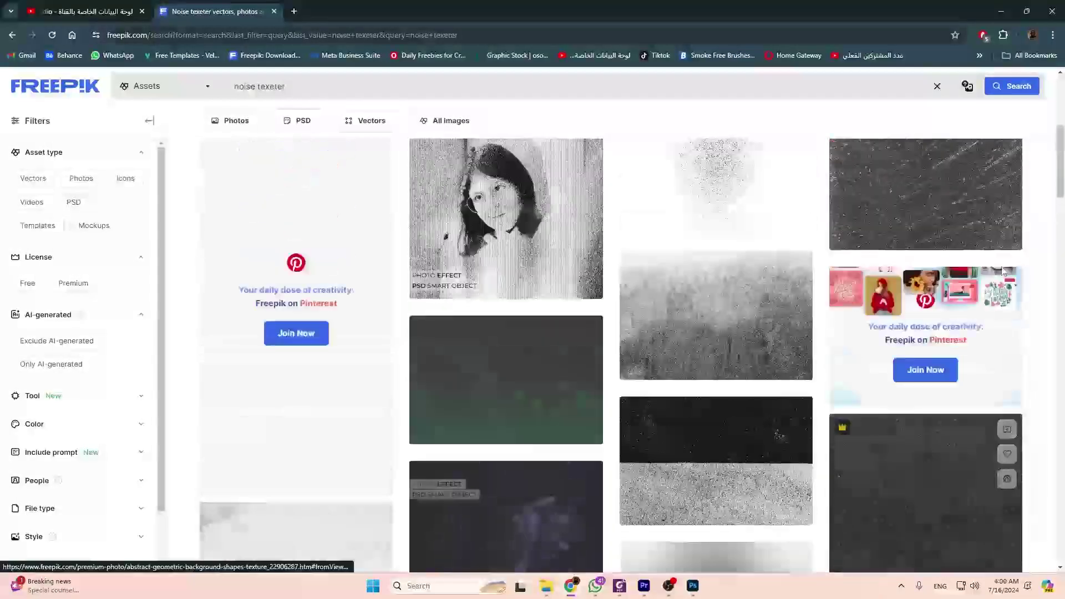
scroll(295, 162, "up", 2)
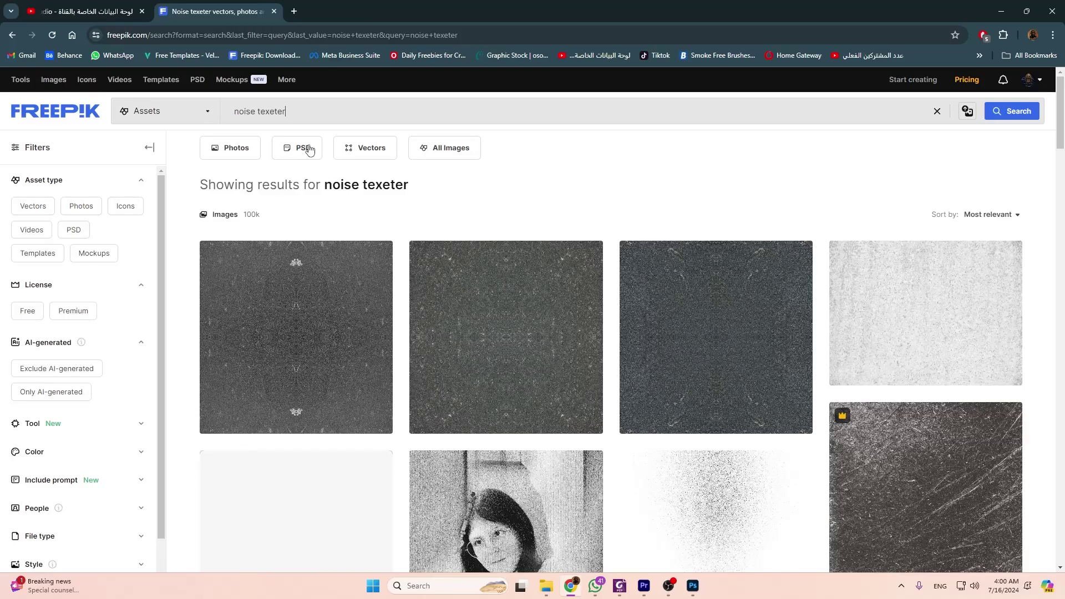
left_click_drag(290, 111, 97, 111)
double_click(245, 112)
type("paper")
key("Return")
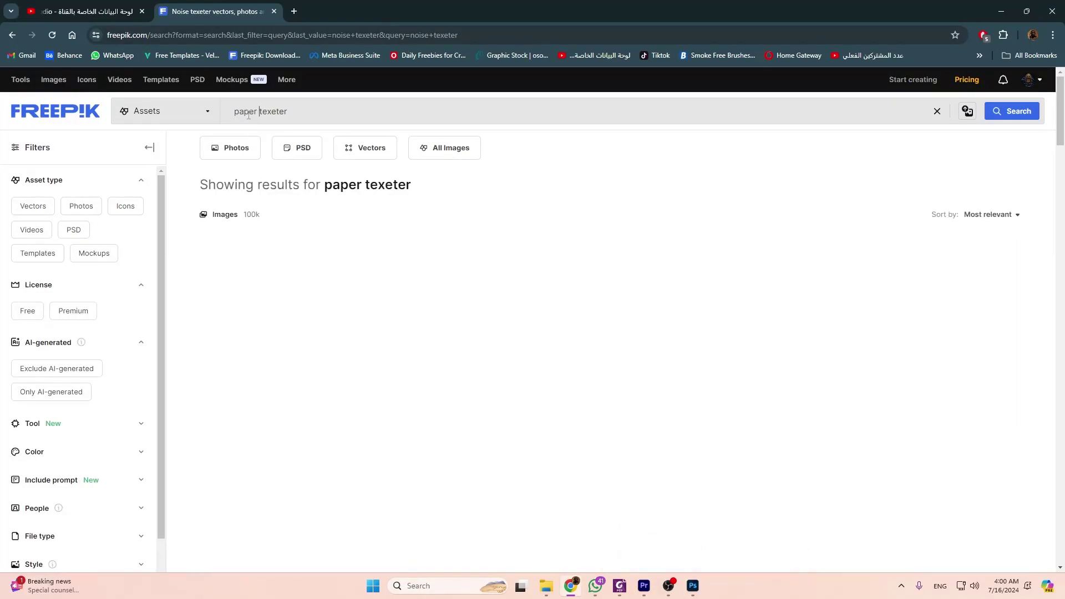
scroll(1037, 345, "down", 10)
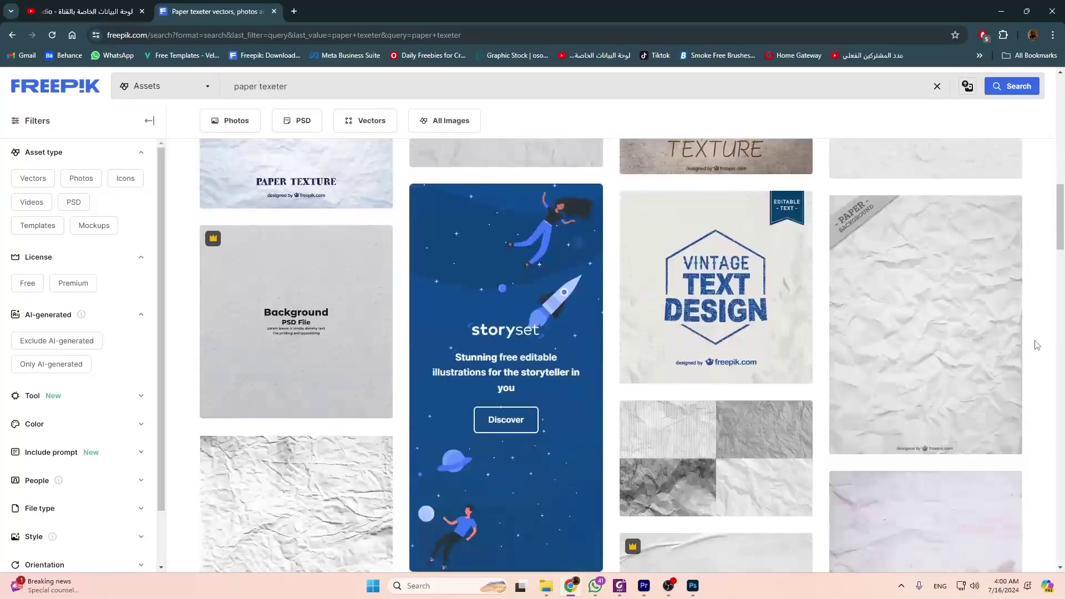
Drag the concrete-wall texture from Downloads onto the A4 page and stretch it to fill the page.
left_click(547, 586)
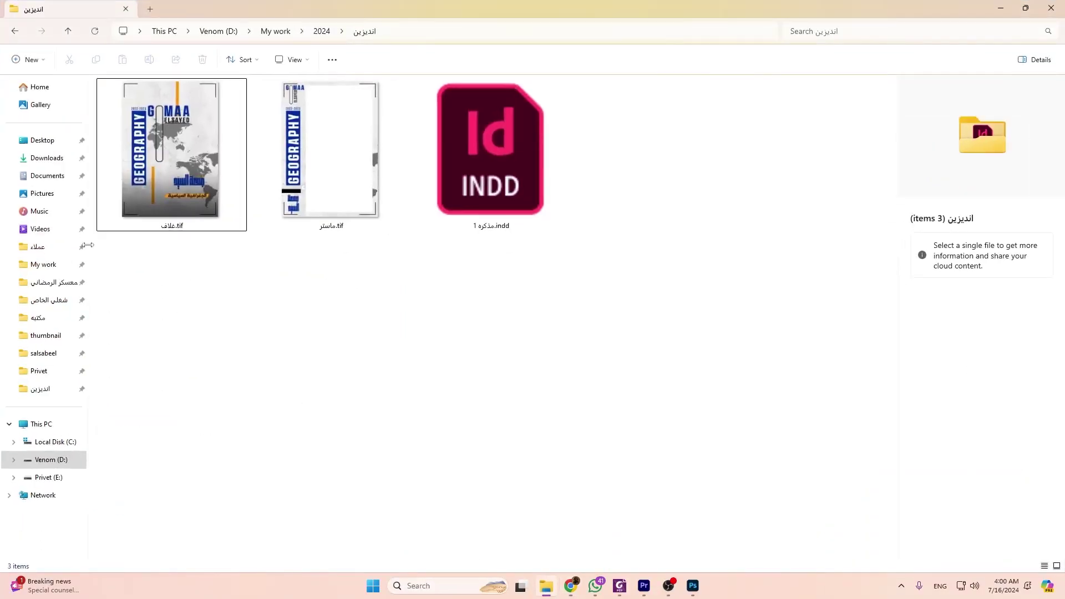
left_click(46, 158)
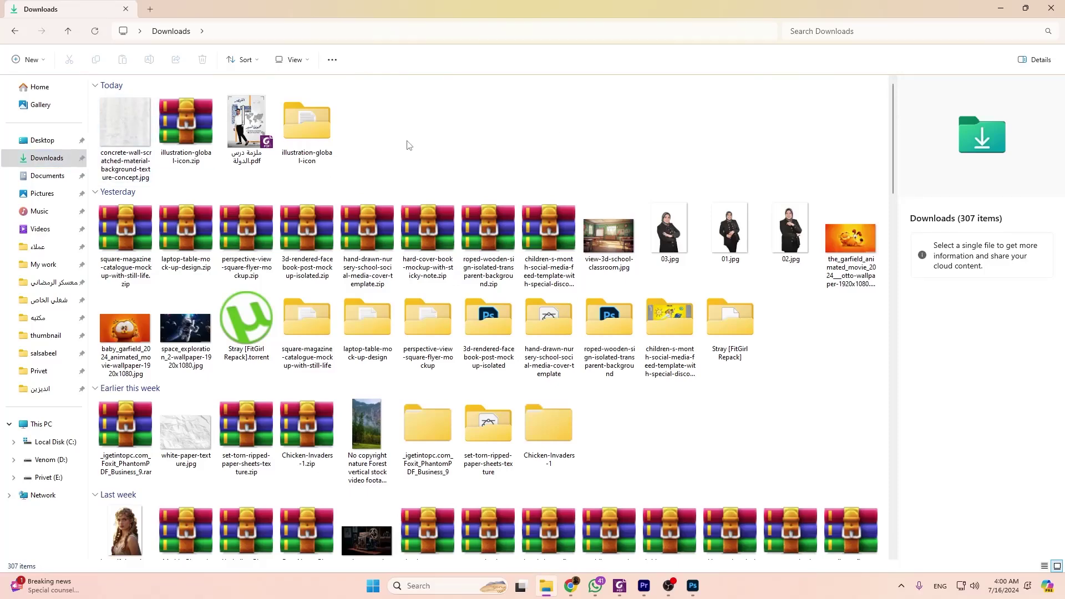
left_click(129, 130)
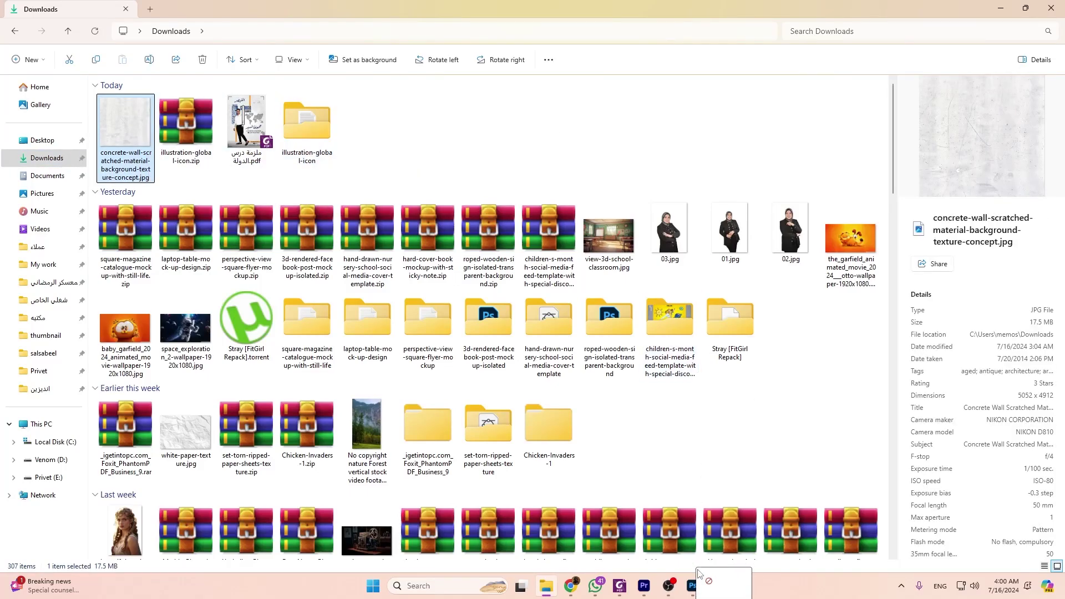
left_click(693, 585)
left_click_drag(441, 340, 452, 338)
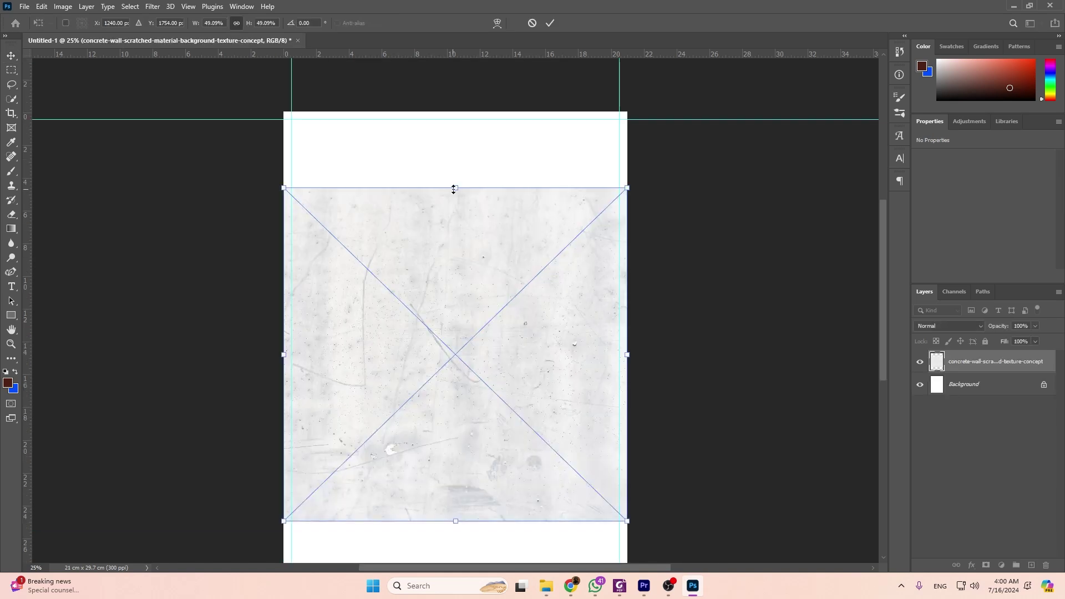
left_click_drag(454, 189, 464, 118)
scroll(469, 161, "down", 3)
left_click_drag(456, 432, 451, 509)
key("Return")
scroll(487, 508, "up", 1)
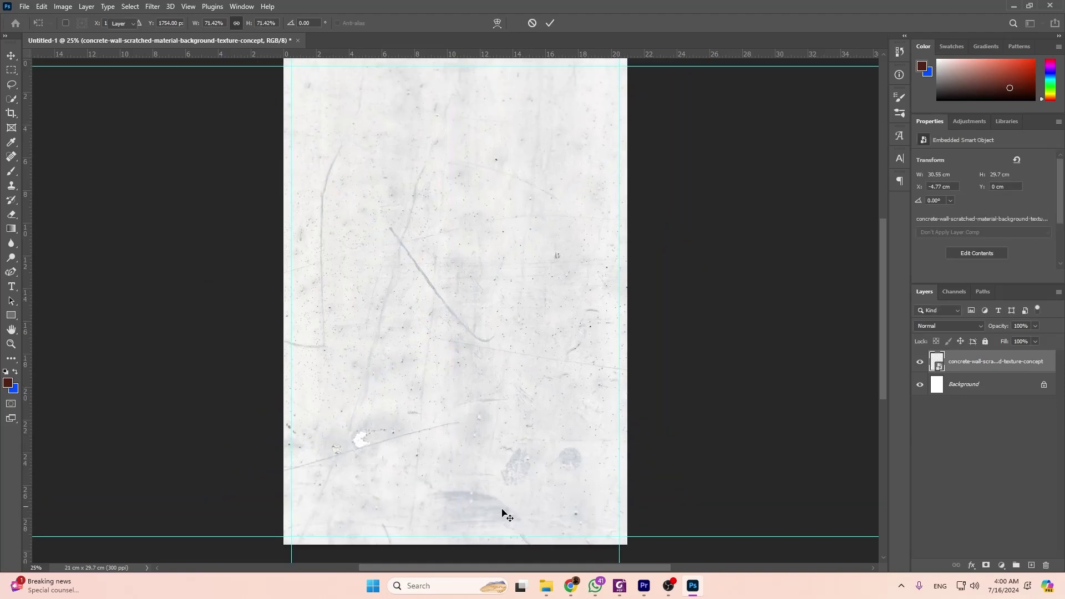
Compare with the reference PDF, then add a new empty Layer 1 above the texture.
left_click(619, 586)
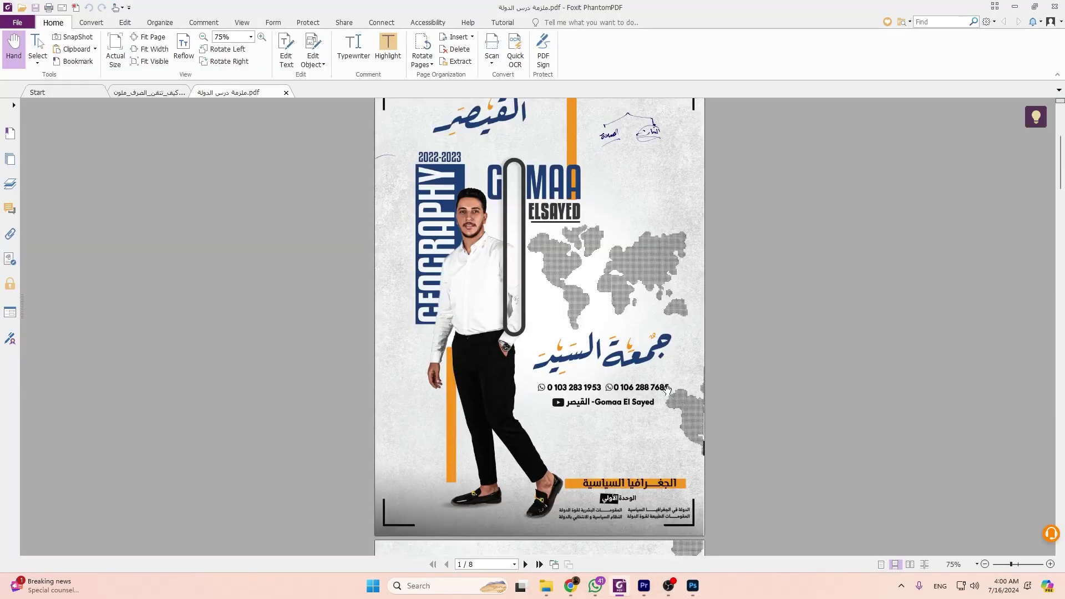
scroll(667, 390, "down", 5)
scroll(544, 434, "up", 2)
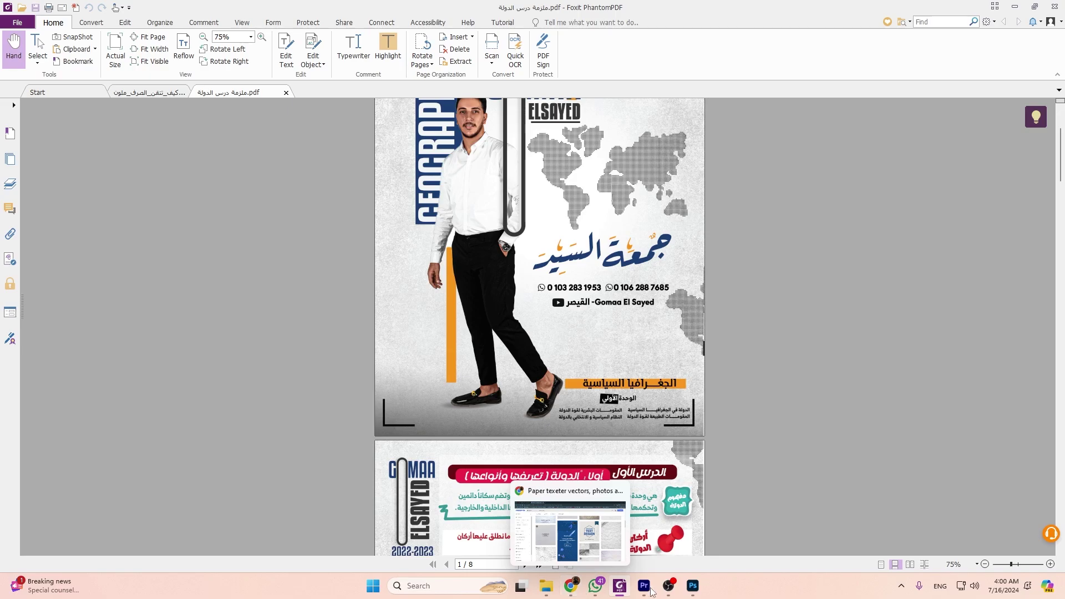
left_click(692, 586)
scroll(350, 433, "down", 2)
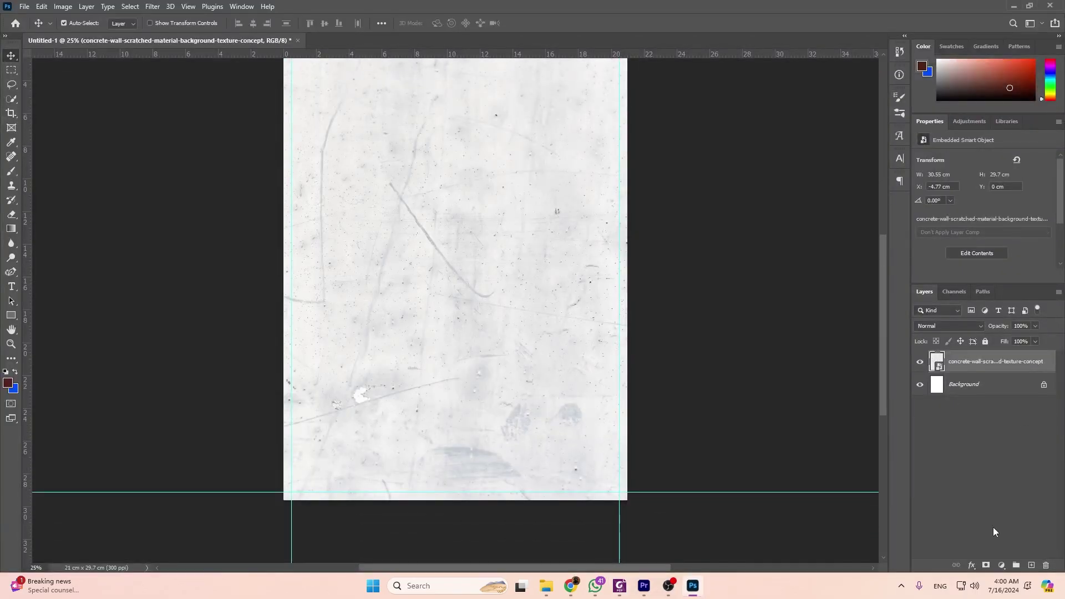
left_click(1031, 564)
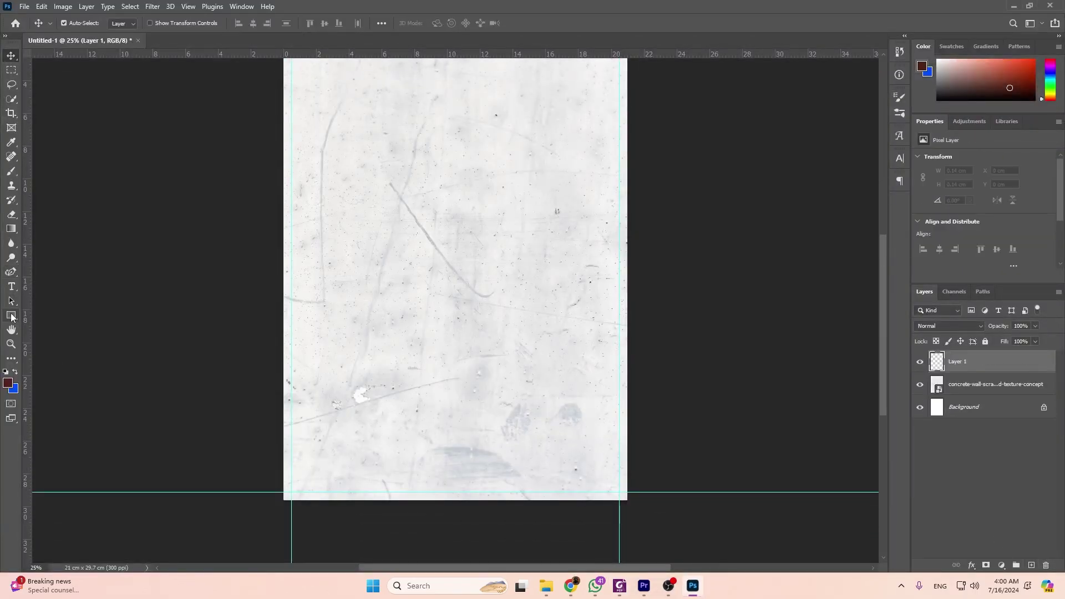
Select the Gradient tool with the foreground-to-transparent basic preset.
left_click(12, 229)
left_click(105, 23)
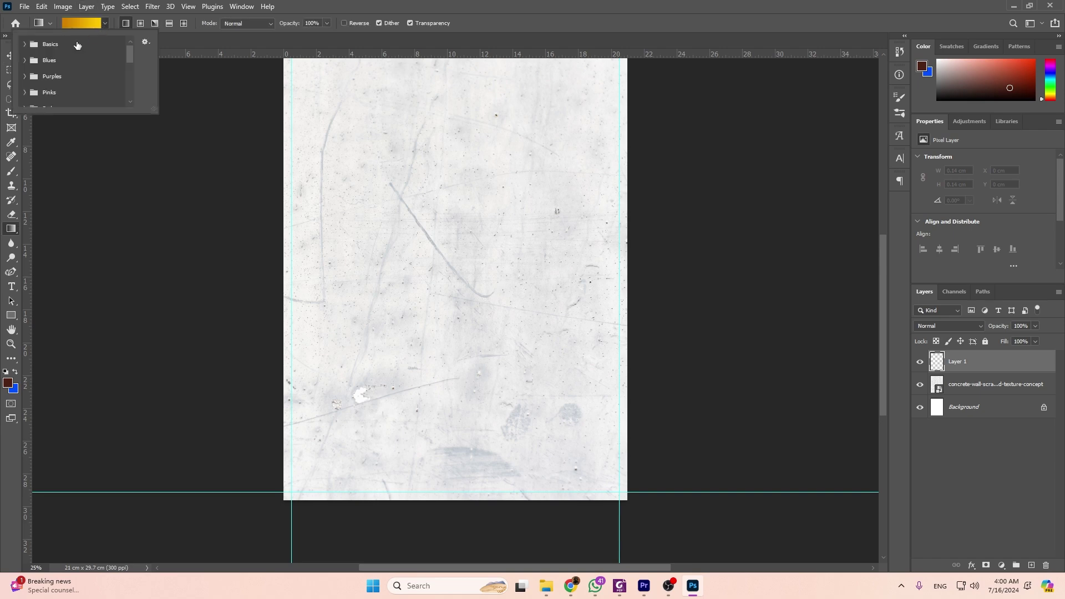
left_click(25, 44)
left_click(51, 63)
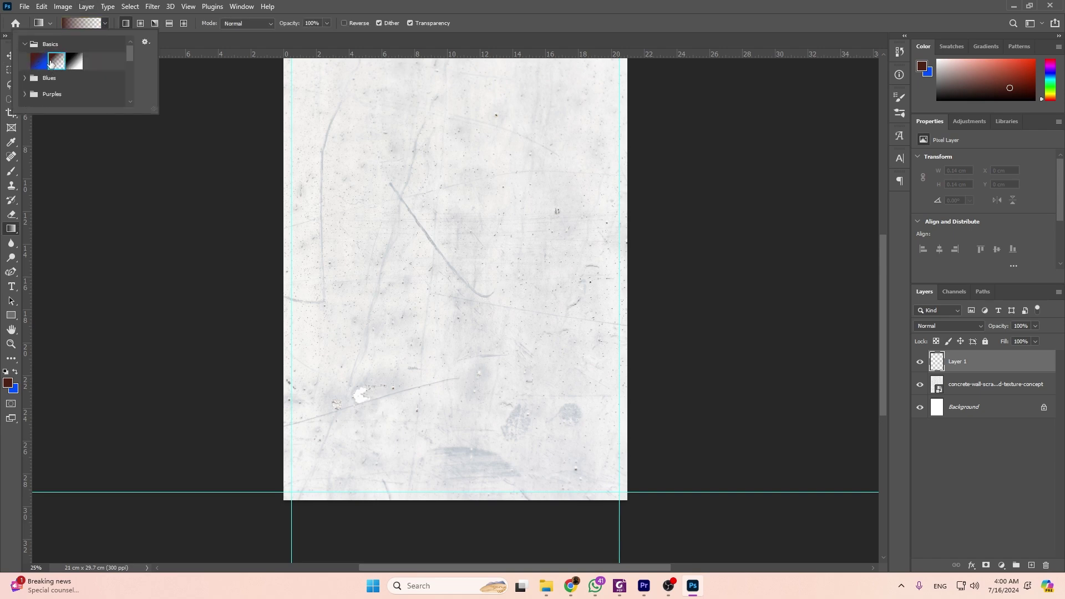
left_click(77, 21)
left_click(77, 21)
Set both gradient colour stops to black (000000) in the Gradient Editor.
left_click(415, 288)
left_click(465, 335)
type("000000")
key("Return")
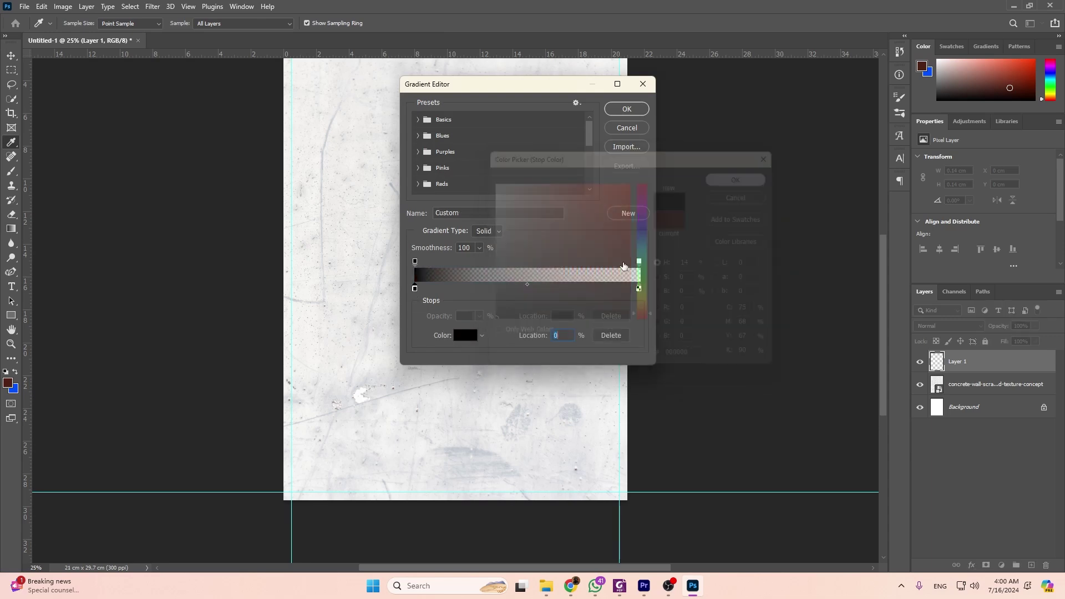
left_click(639, 288)
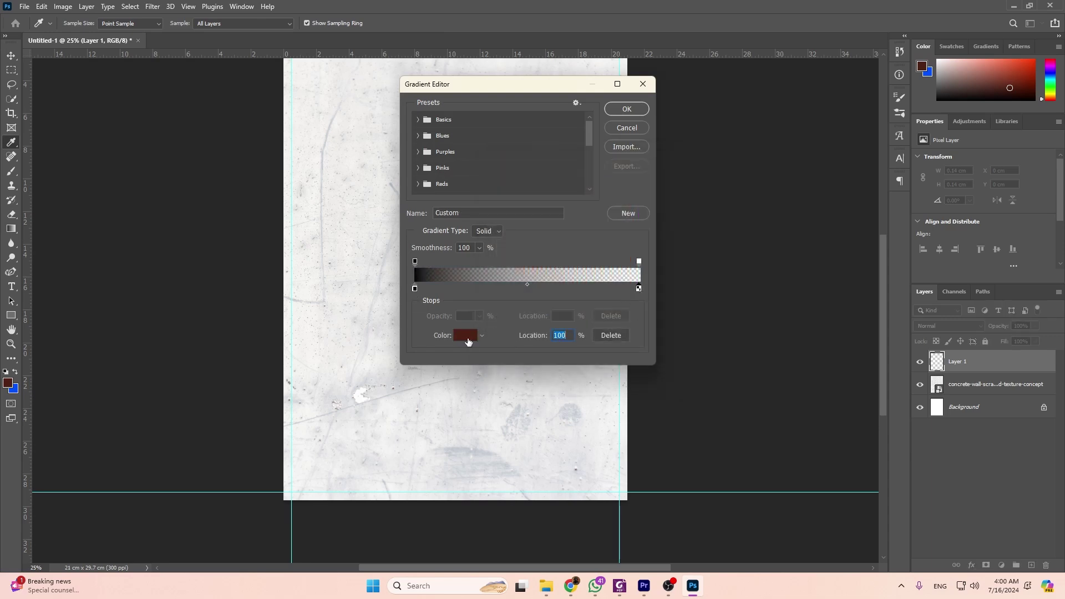
left_click(467, 338)
type("000000")
left_click(745, 175)
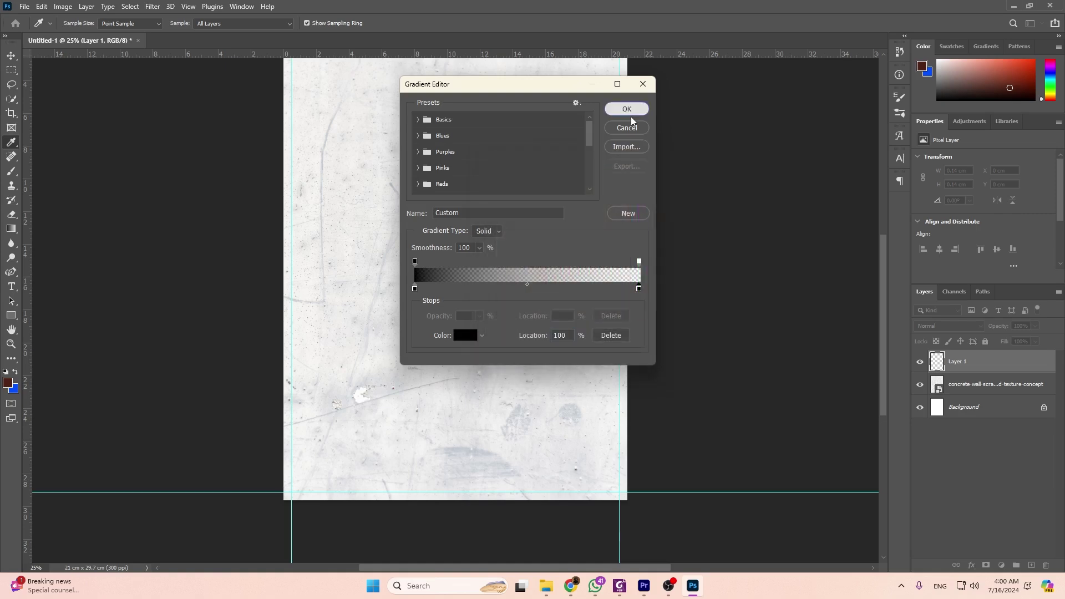
left_click(629, 111)
Drag the black gradient upward from the page bottom on Layer 1 and set opacity to 70%.
left_click_drag(421, 502, 426, 331)
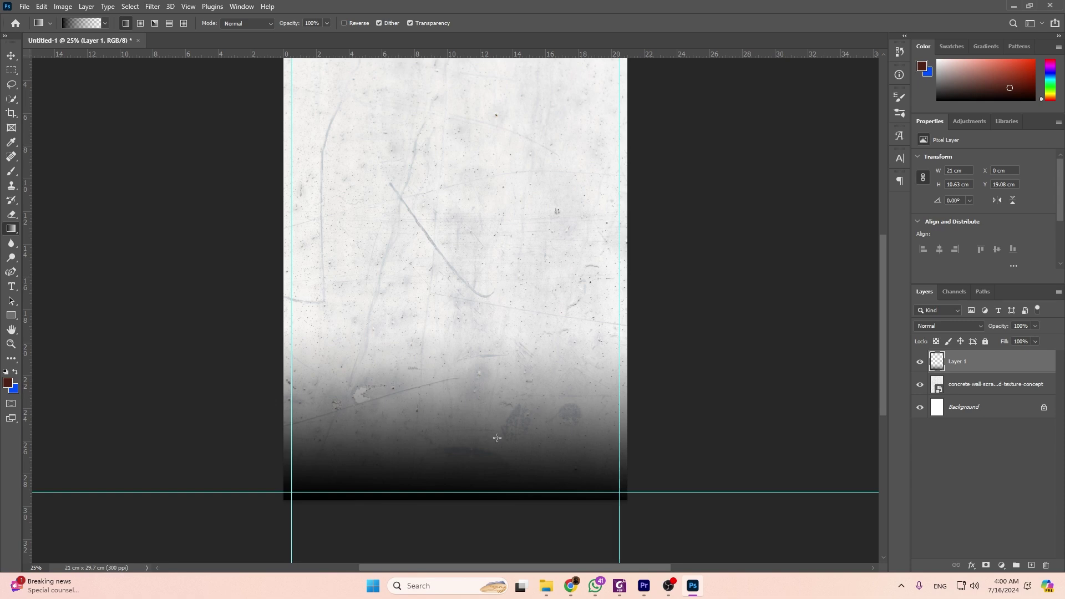
type("70")
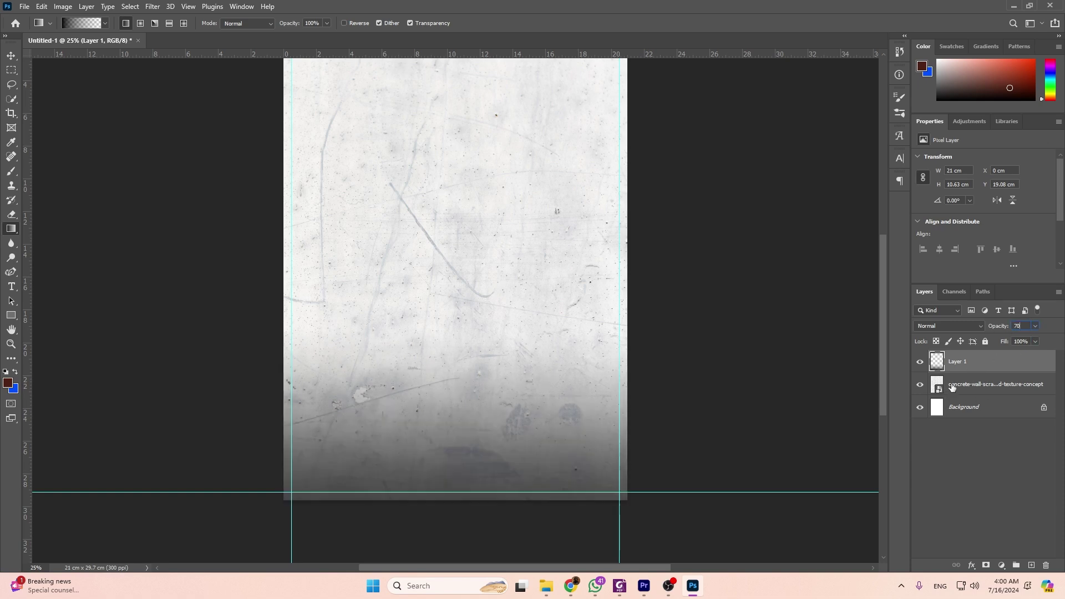
scroll(382, 397, "up", 2)
left_click(11, 55)
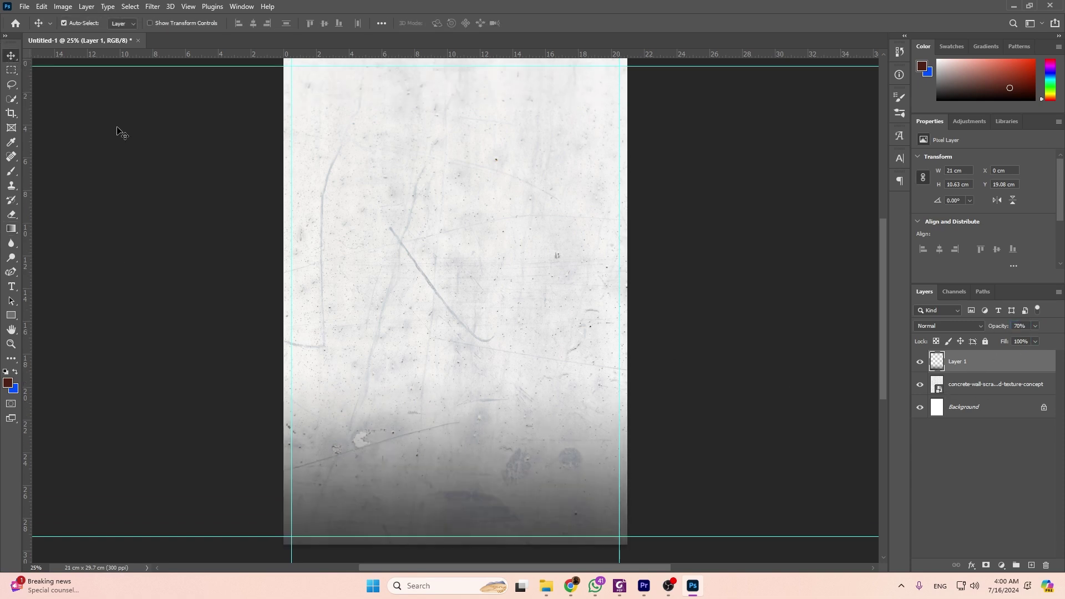
key("alt+Tab")
scroll(483, 197, "up", 3)
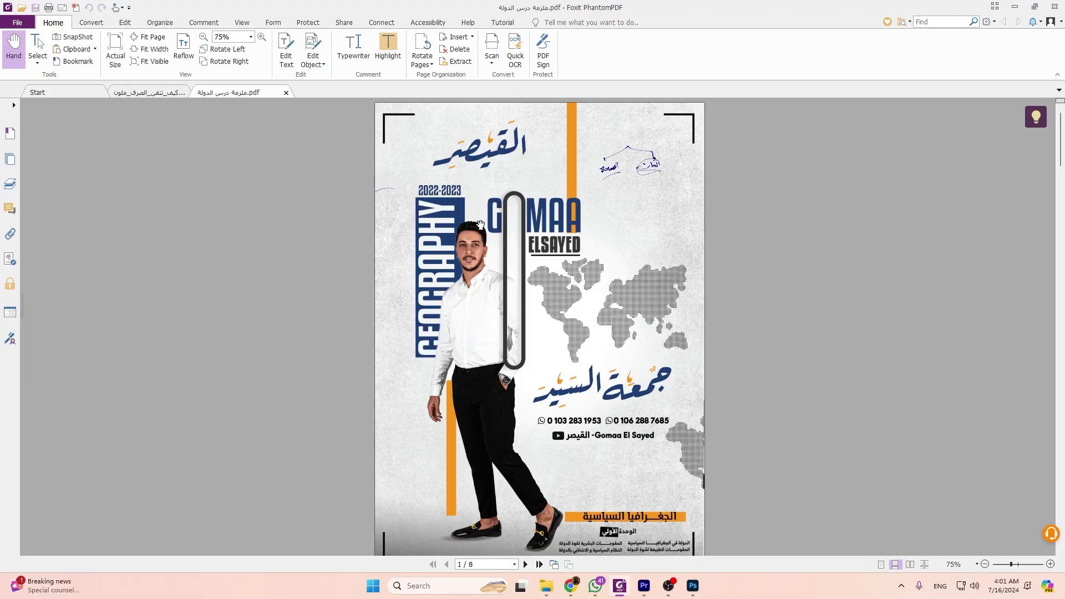
Draw a tall blue rectangle at the left of the page and nudge it into place.
key("alt+Tab")
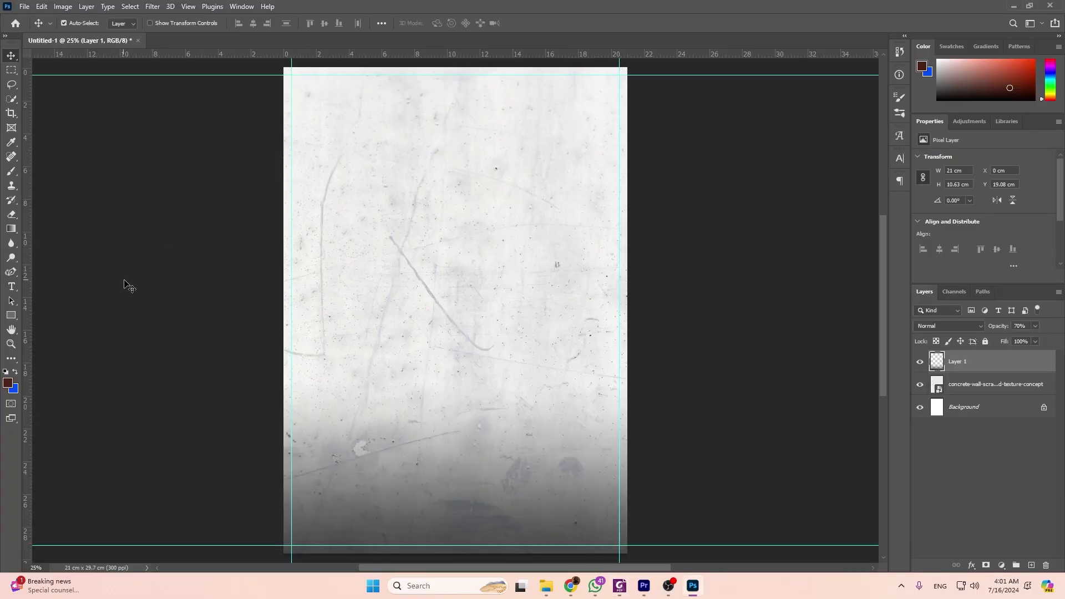
left_click(10, 316)
left_click_drag(313, 172, 376, 430)
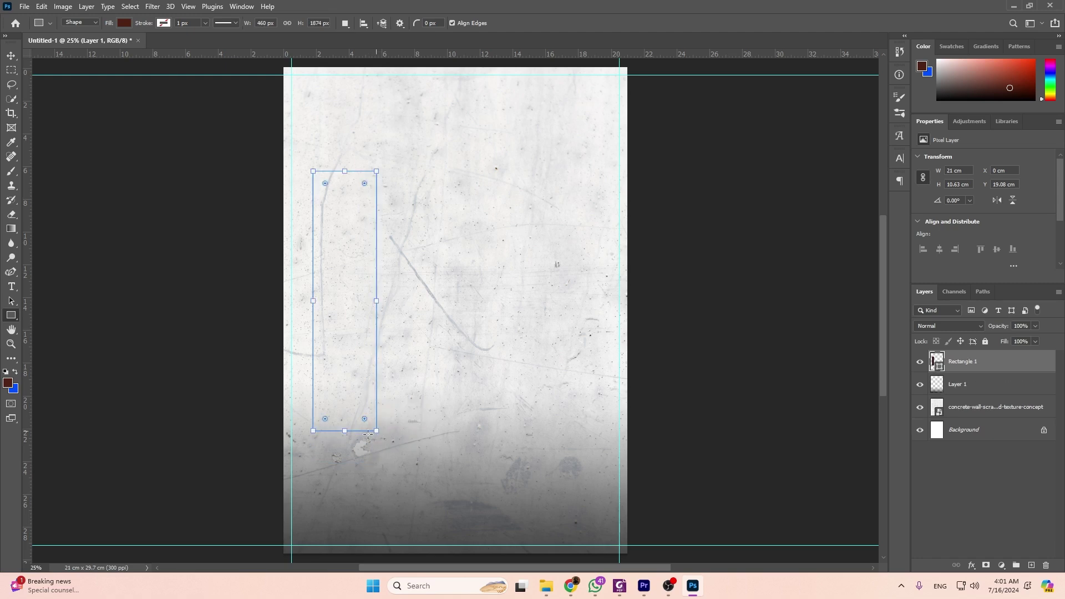
left_click(956, 211)
left_click(965, 270)
left_click(986, 213)
left_click(12, 55)
left_click_drag(356, 282, 362, 260)
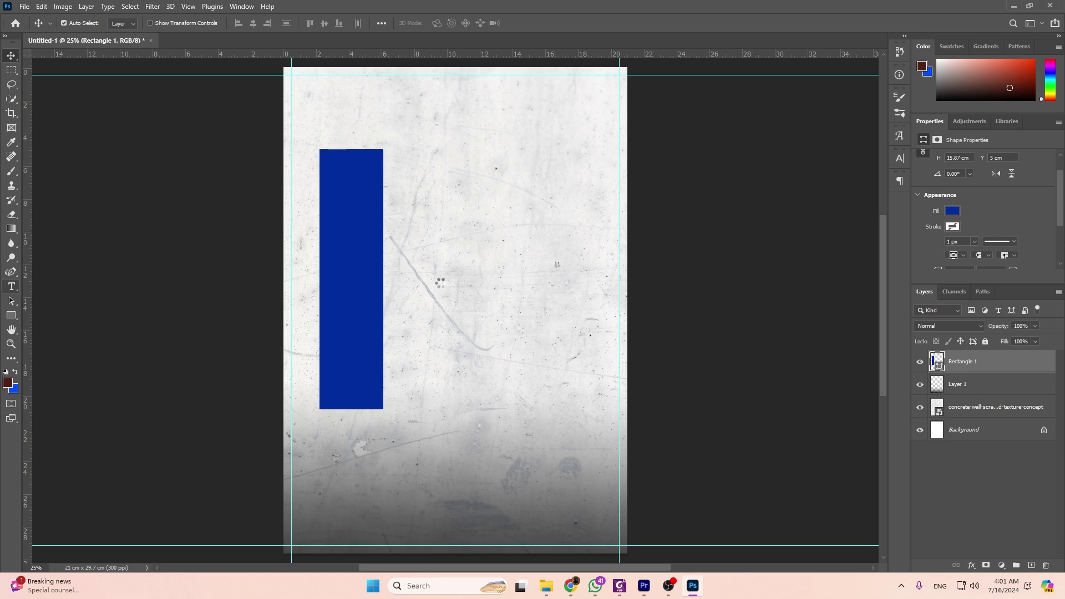
Type GEOGRAPHY on the page and colour it white (ffffff).
left_click(440, 279)
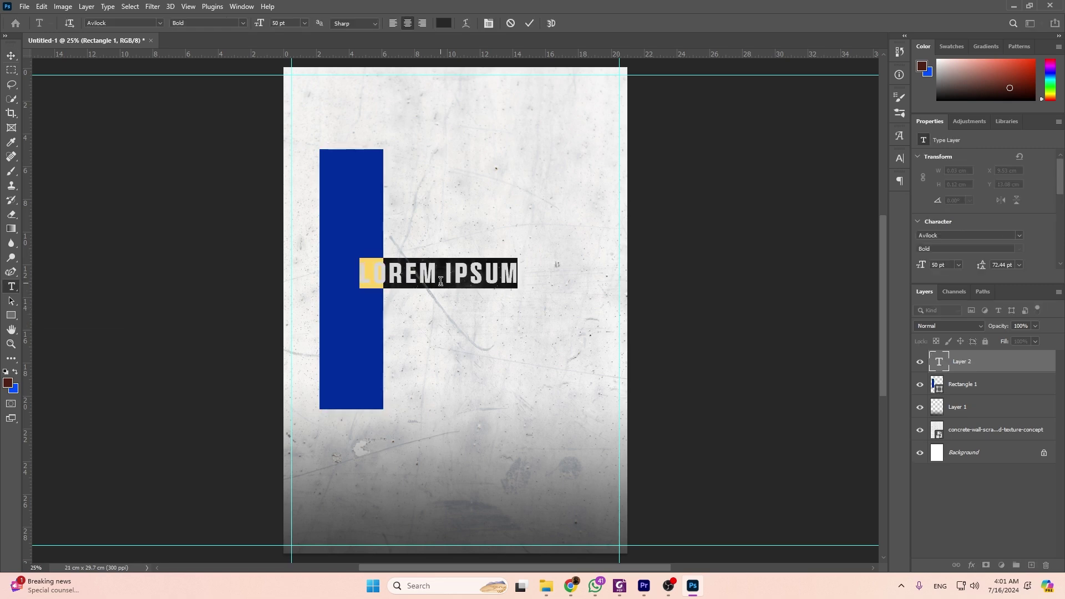
type("GEOGRAPH")
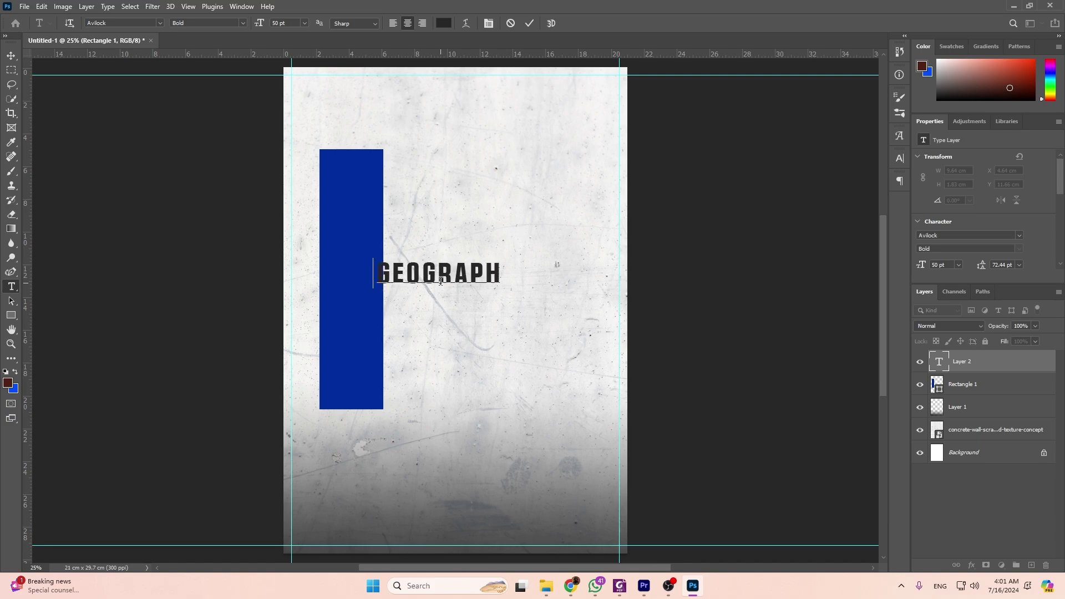
key("alt+Tab")
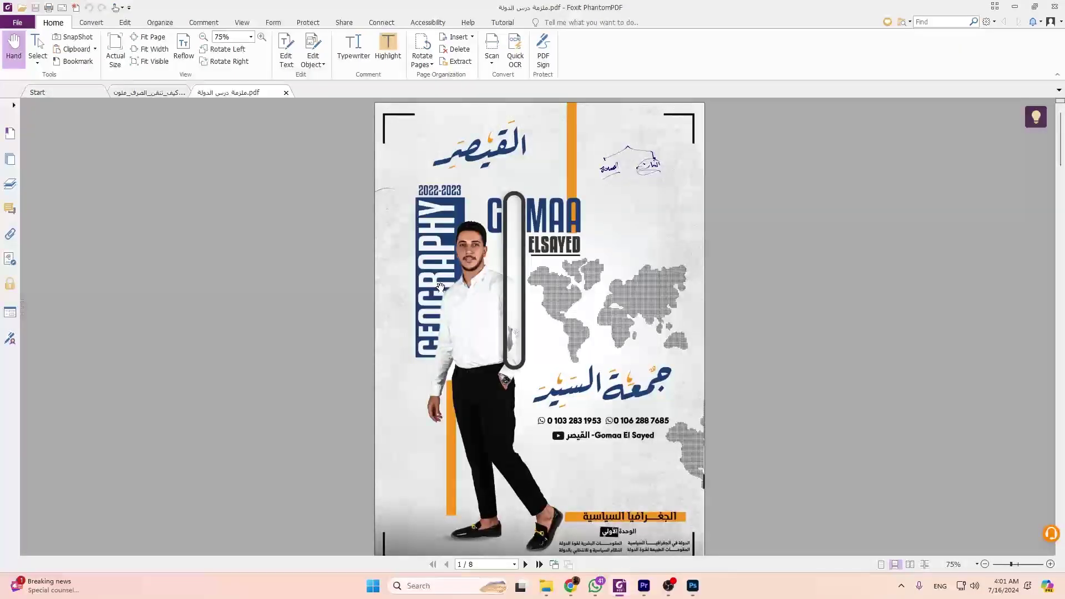
key("alt+Tab")
type("Y")
key("ctrl+a")
left_click(444, 23)
type("ffffff")
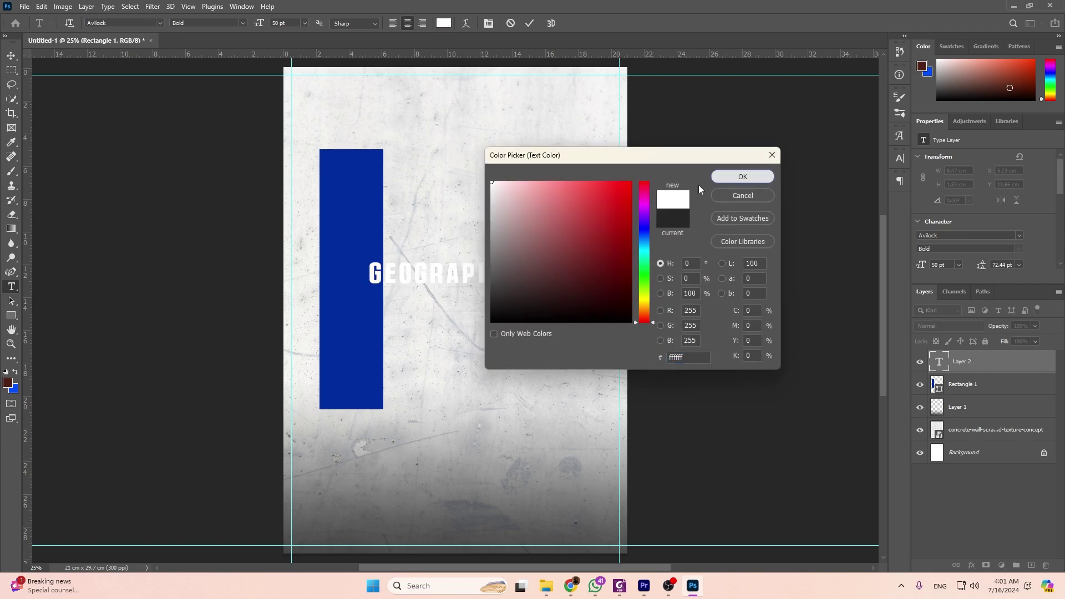
left_click(742, 176)
left_click(366, 277)
Rotate GEOGRAPHY 90° counter-clockwise and stretch it along the full height of the blue bar.
key("ctrl+t")
right_click(468, 272)
left_click(512, 473)
right_click(437, 298)
left_click(427, 236)
left_click_drag(437, 214, 351, 155)
left_click_drag(352, 362, 351, 404)
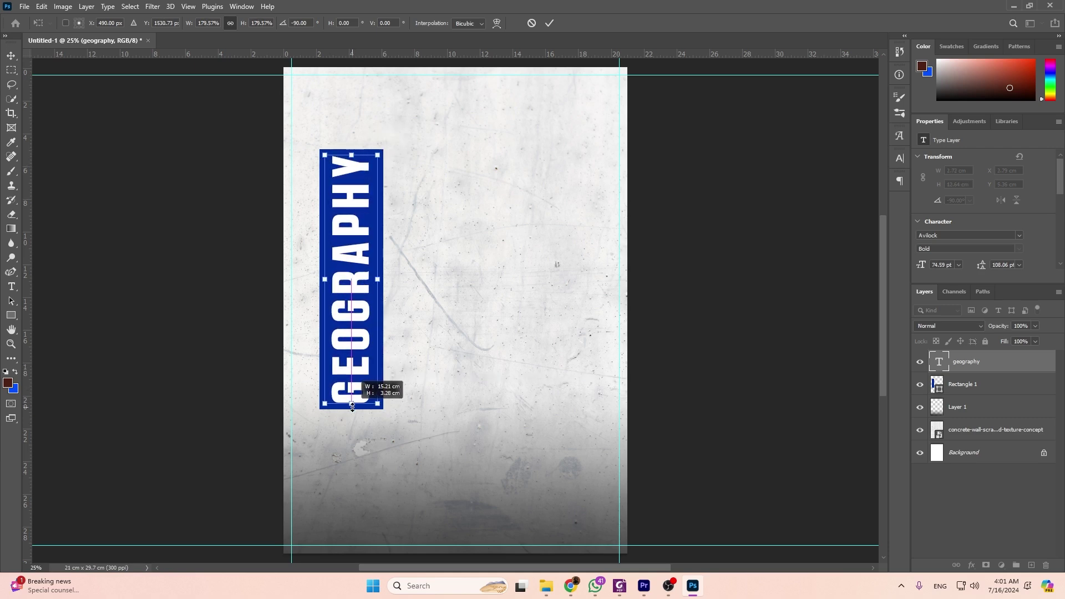
key("Return")
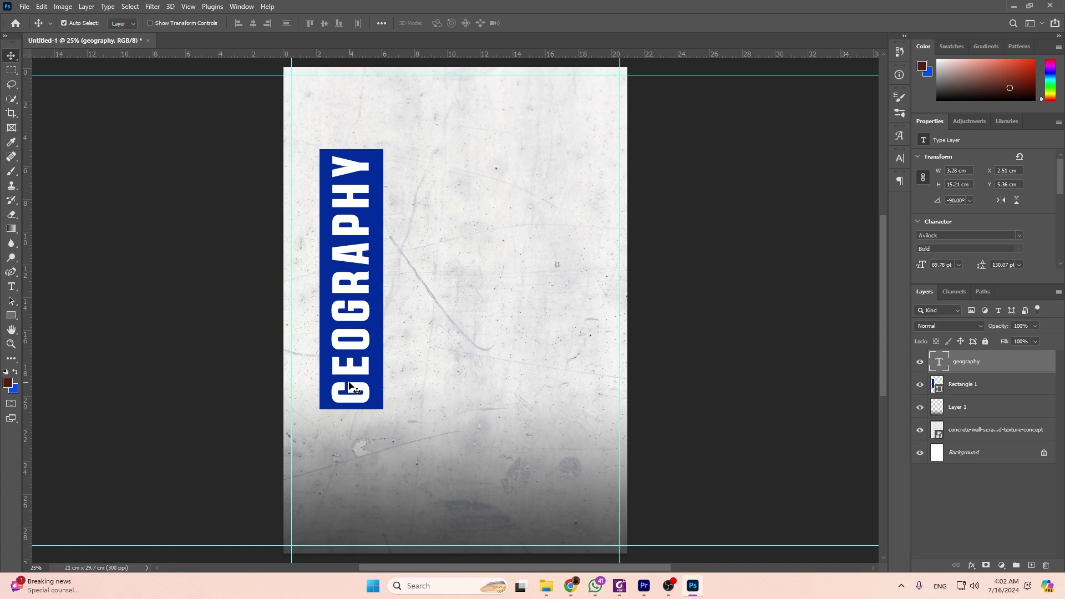
Type the text 2022-2023 above the blue bar.
scroll(366, 382, "up", 3)
scroll(383, 381, "down", 2)
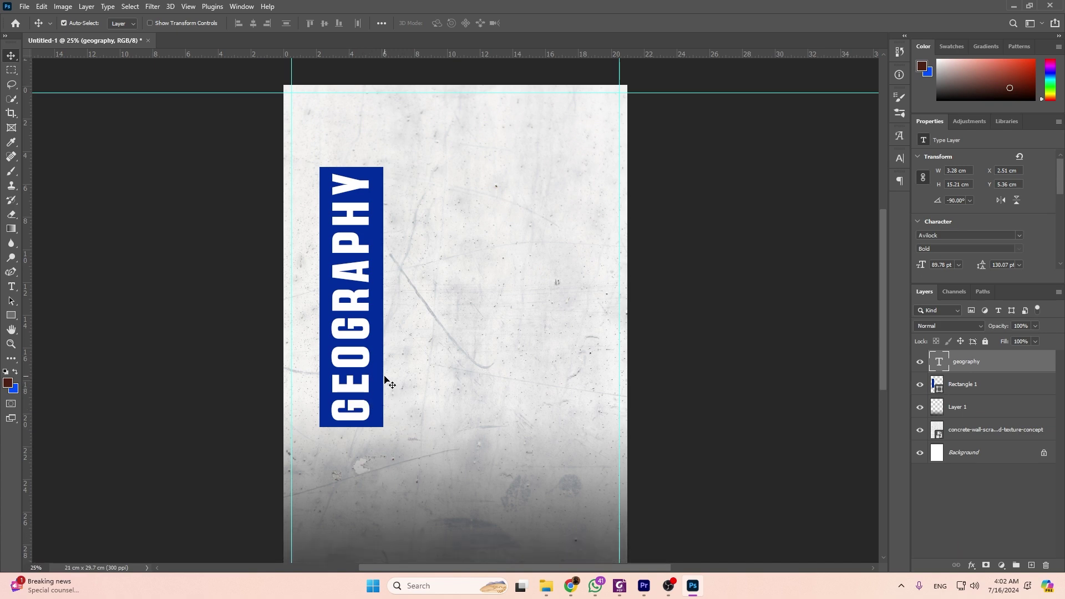
key("alt+Tab")
key("alt+Tab")
scroll(390, 233, "up", 2)
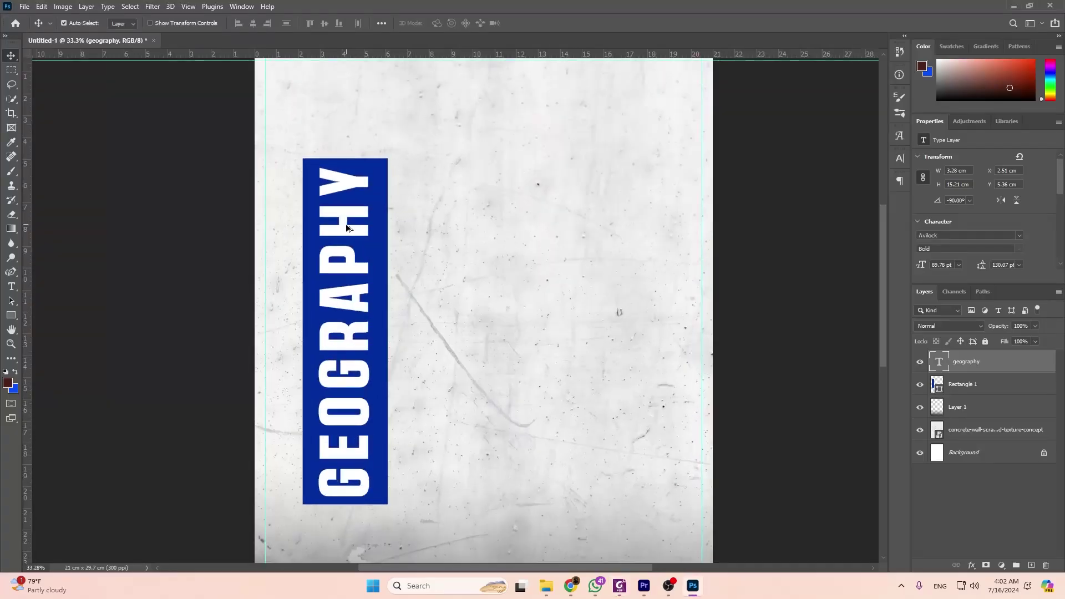
left_click(11, 286)
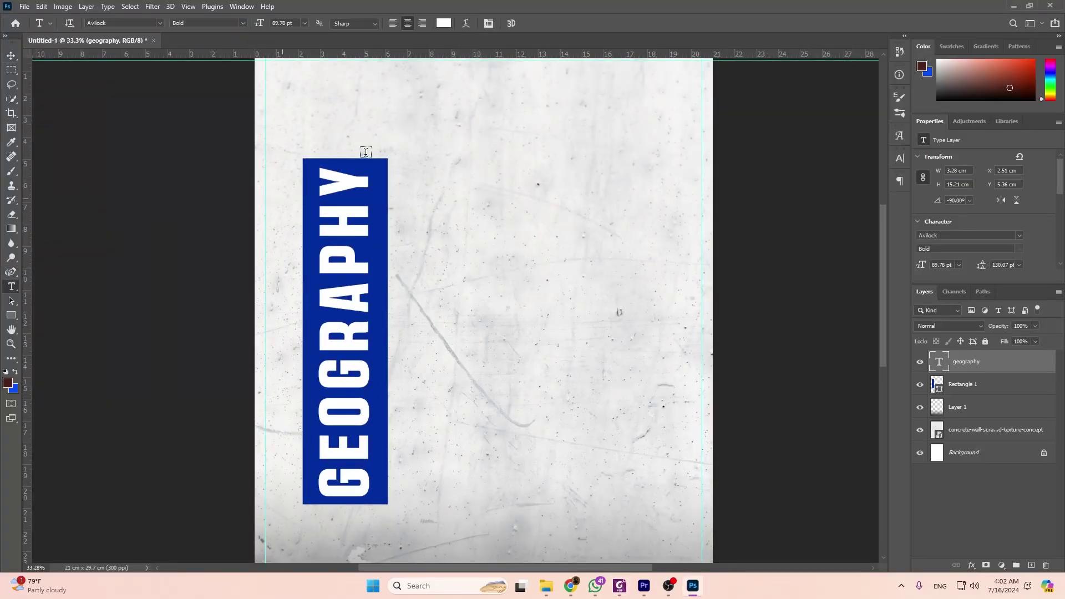
left_click(327, 135)
type("2022")
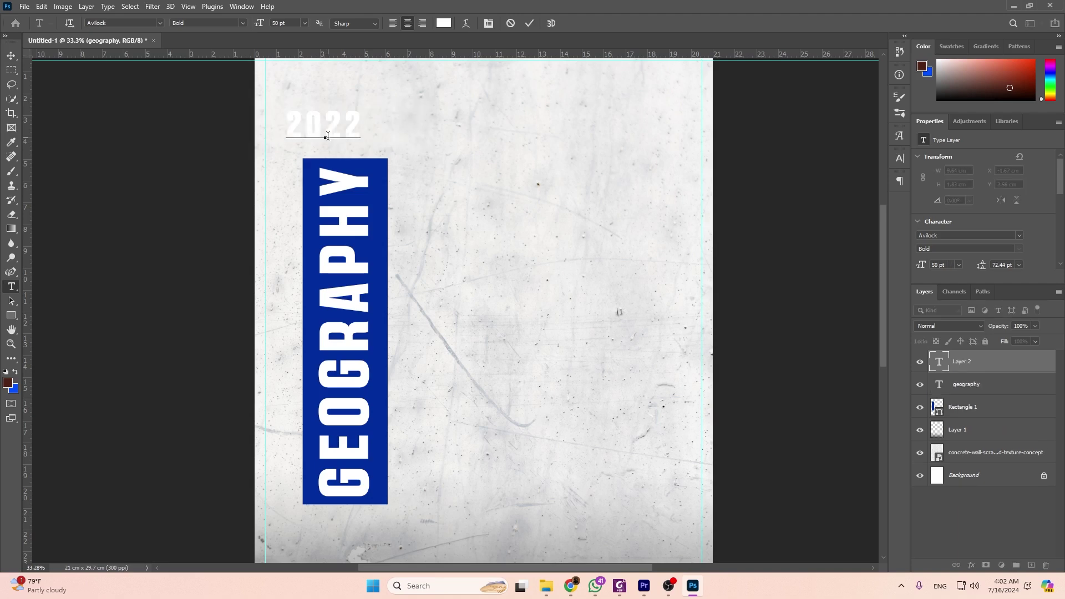
type("-2023")
Give the year text a near-black colour and the Agency FB font.
key("ctrl+a")
left_click(447, 25)
left_click_drag(497, 284, 462, 300)
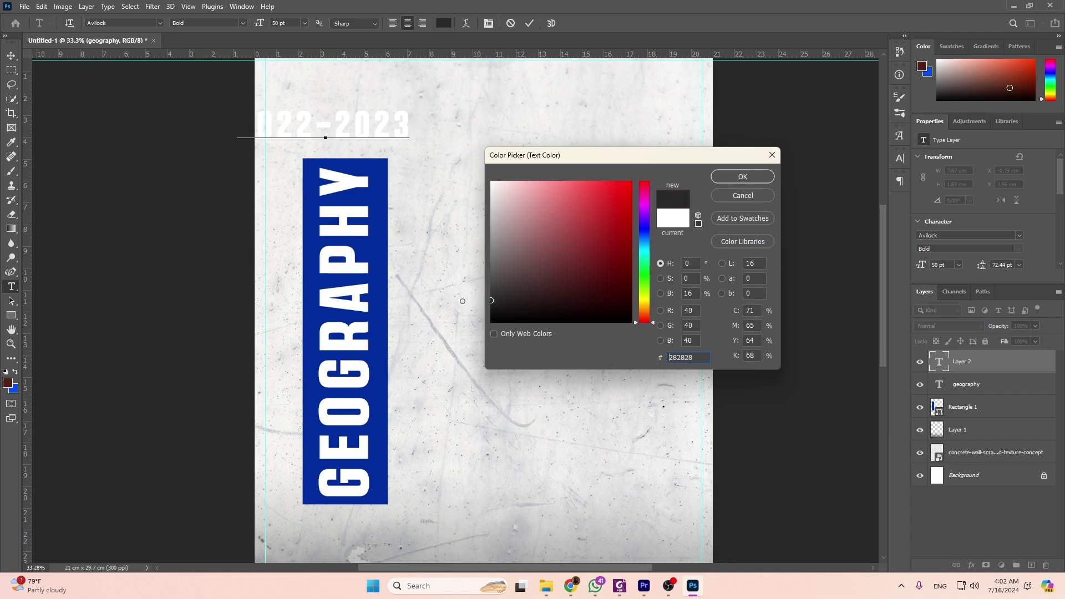
left_click(738, 177)
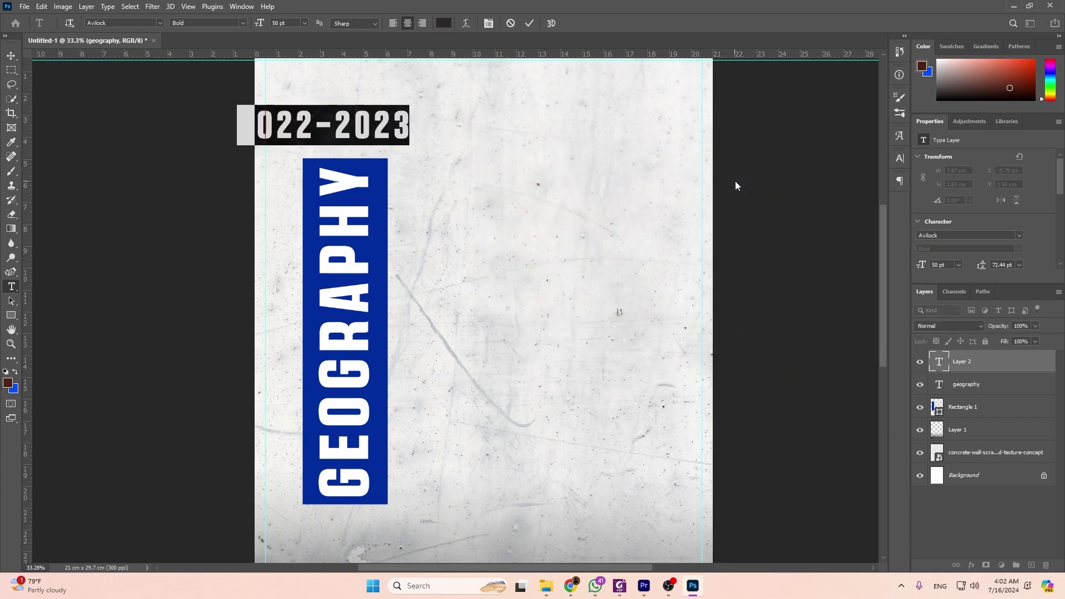
left_click(1019, 235)
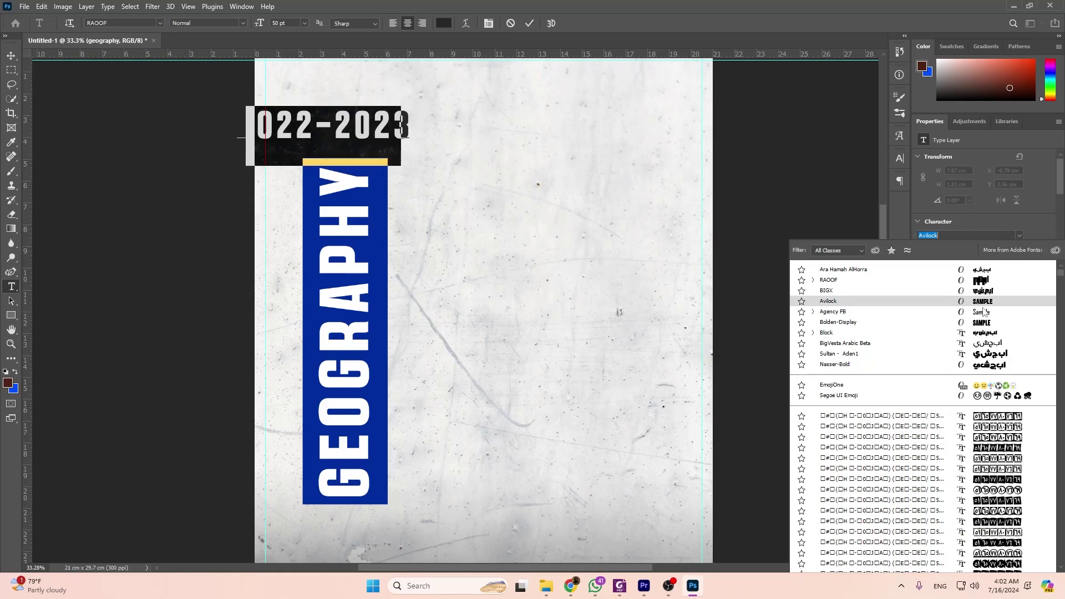
left_click(981, 312)
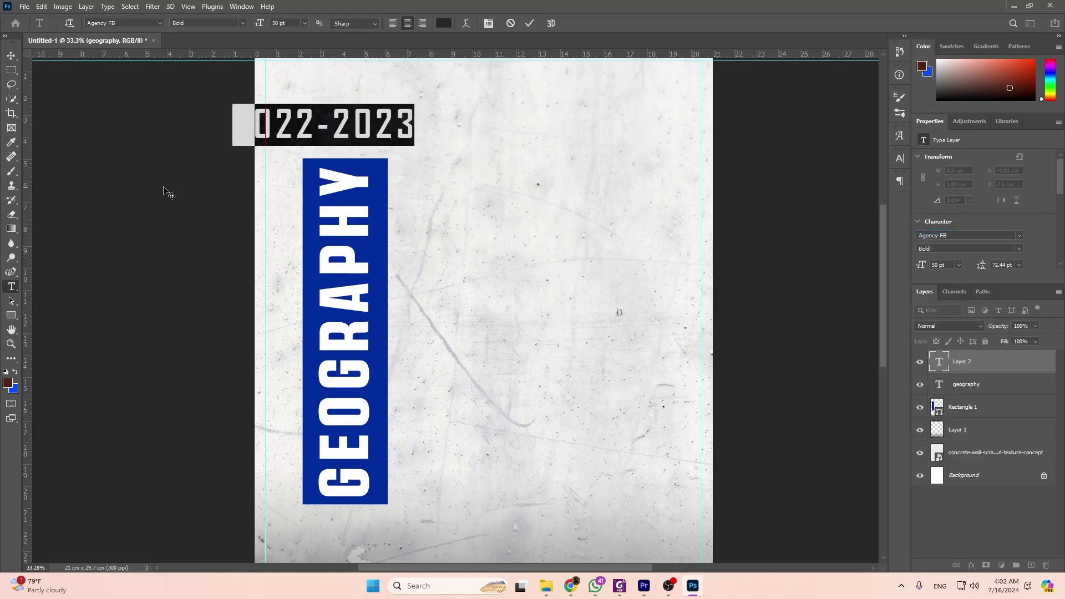
left_click(165, 192)
Scale 2022-2023 down to the bar's width and position it just above the bar.
key("v")
left_click_drag(328, 137, 327, 139)
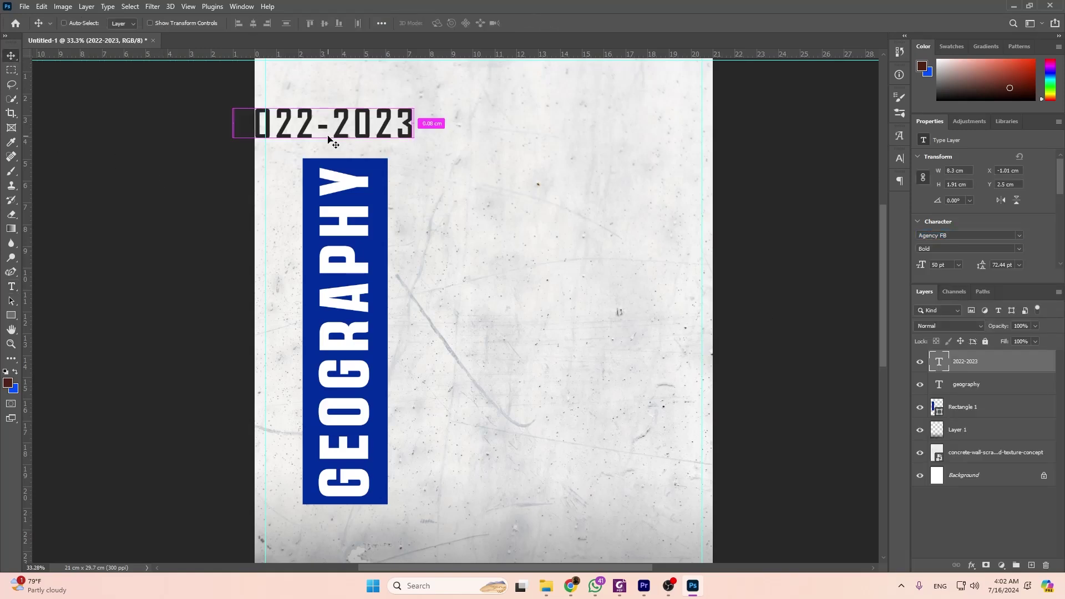
key("ctrl+t")
left_click_drag(233, 123, 302, 123)
left_click_drag(407, 124, 373, 149)
key("Return")
Change the 2022-2023 text colour to blue #002c9d.
scroll(1061, 245, "down", 1)
scroll(1020, 232, "down", 2)
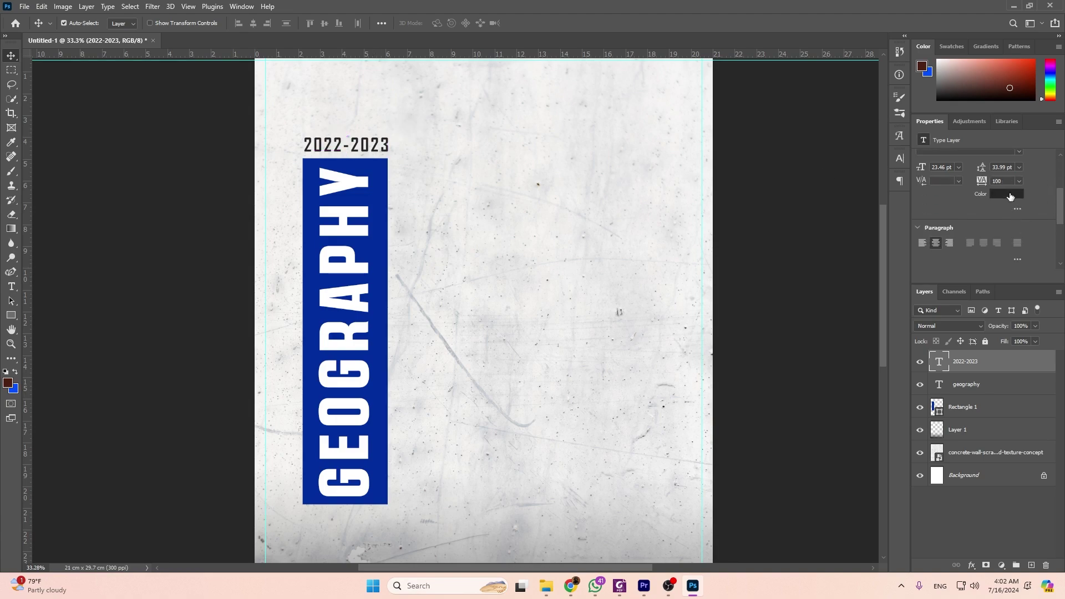
left_click(1007, 194)
type("002c9d")
left_click(740, 177)
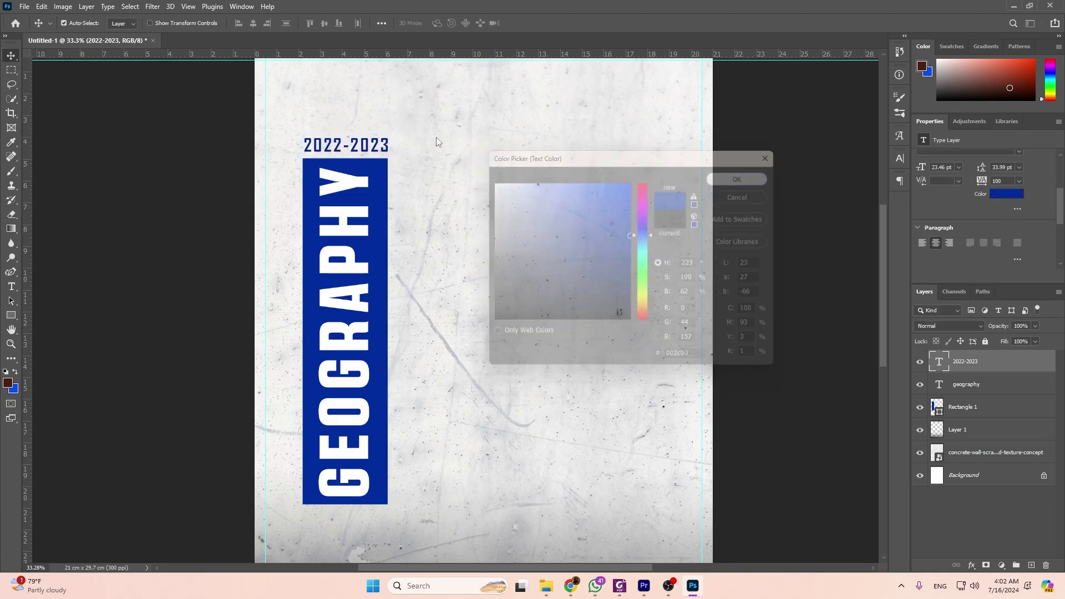
scroll(337, 137, "up", 5)
left_click_drag(382, 175, 383, 175)
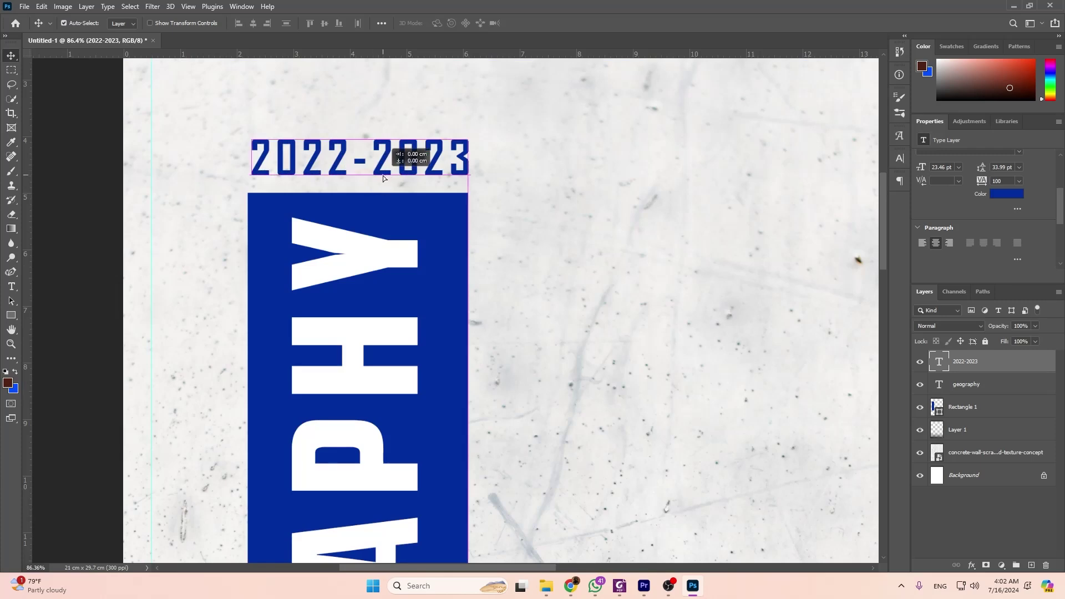
scroll(382, 175, "down", 5)
Check the cover against the reference PDF, then return to Photoshop.
key("alt+Tab")
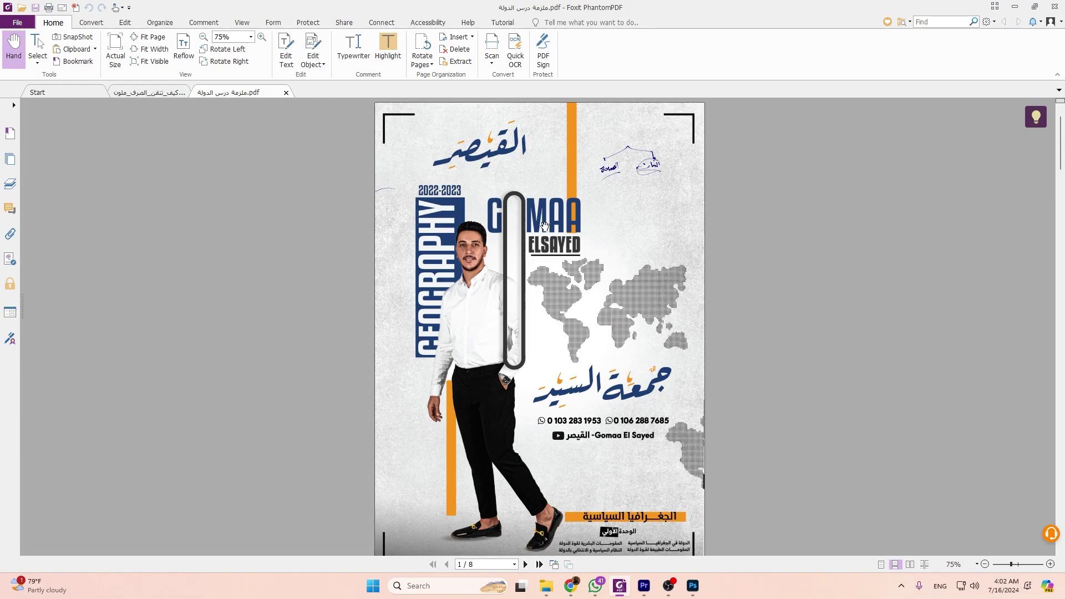
scroll(509, 138, "down", 6)
scroll(599, 175, "up", 5)
key("alt+Tab")
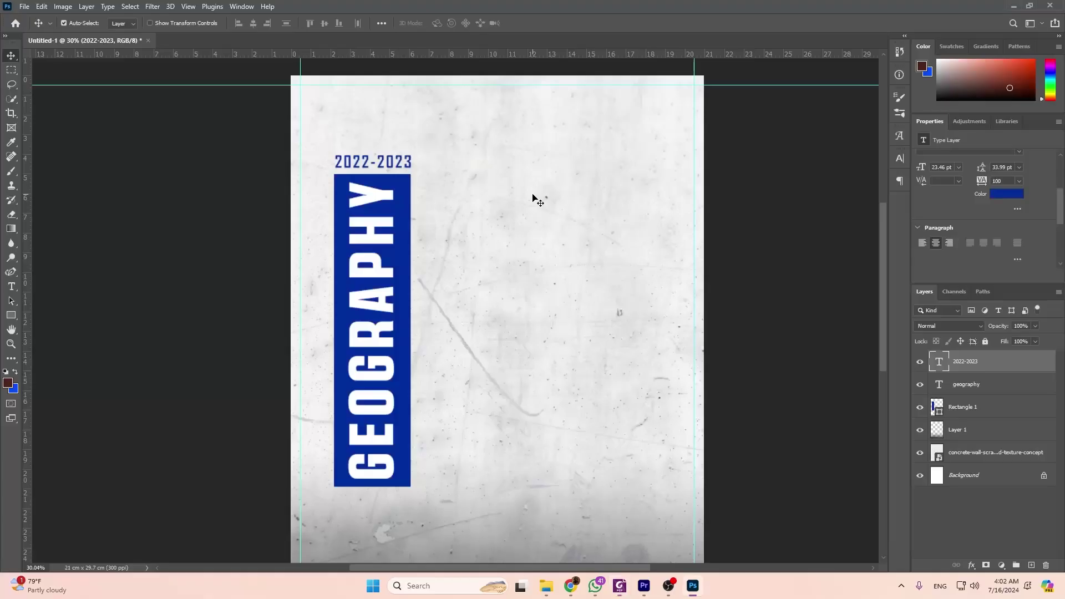
left_click(11, 286)
left_click(430, 175)
key("ctrl+a")
key("alt+Tab")
key("alt+Tab")
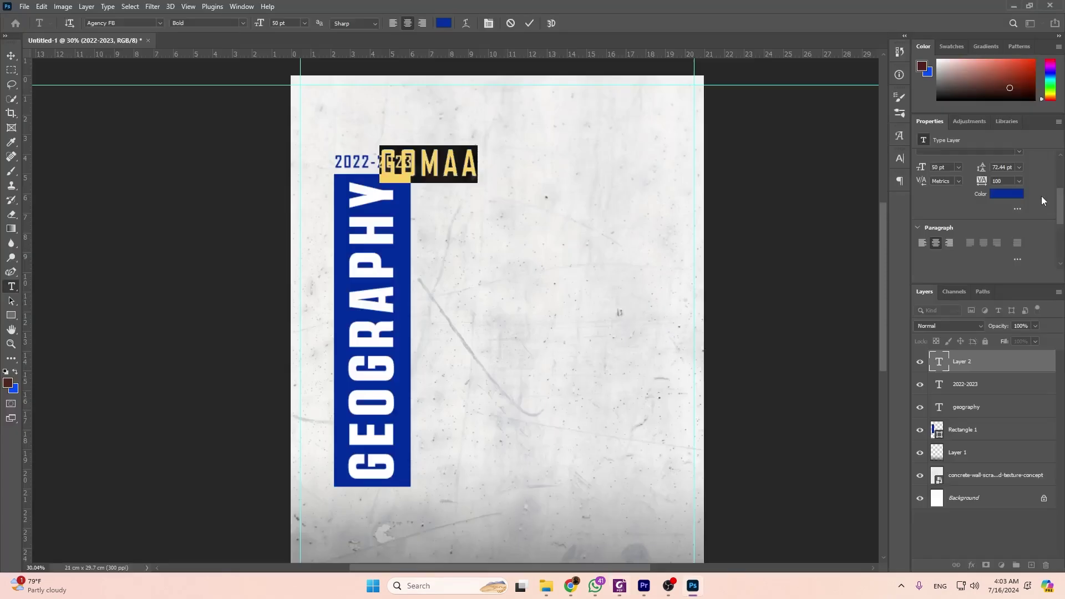
left_click_drag(466, 179, 507, 205)
key("alt+Tab")
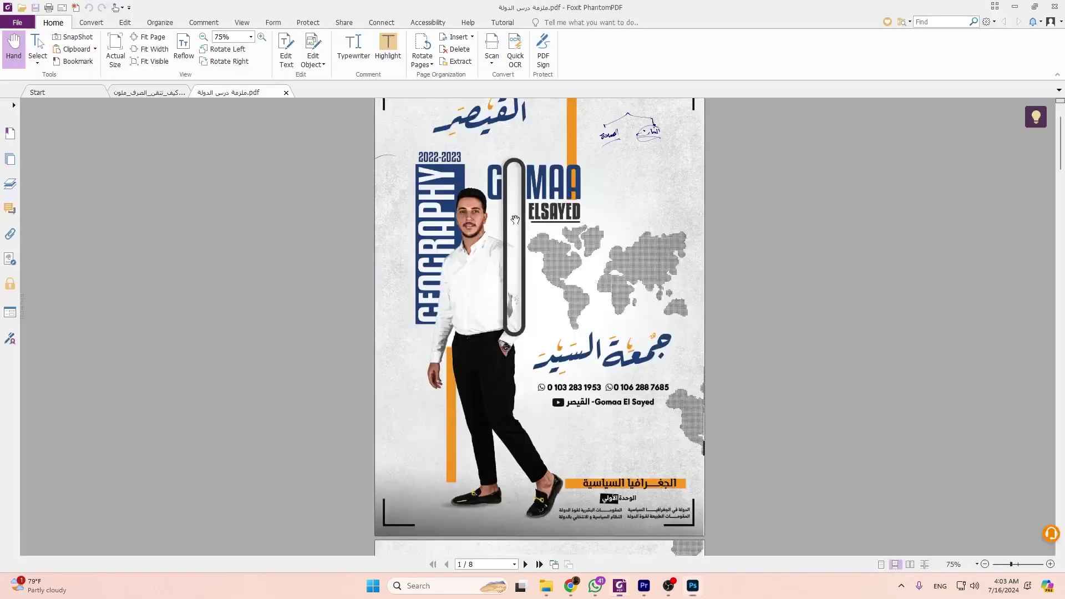
key("alt+Tab")
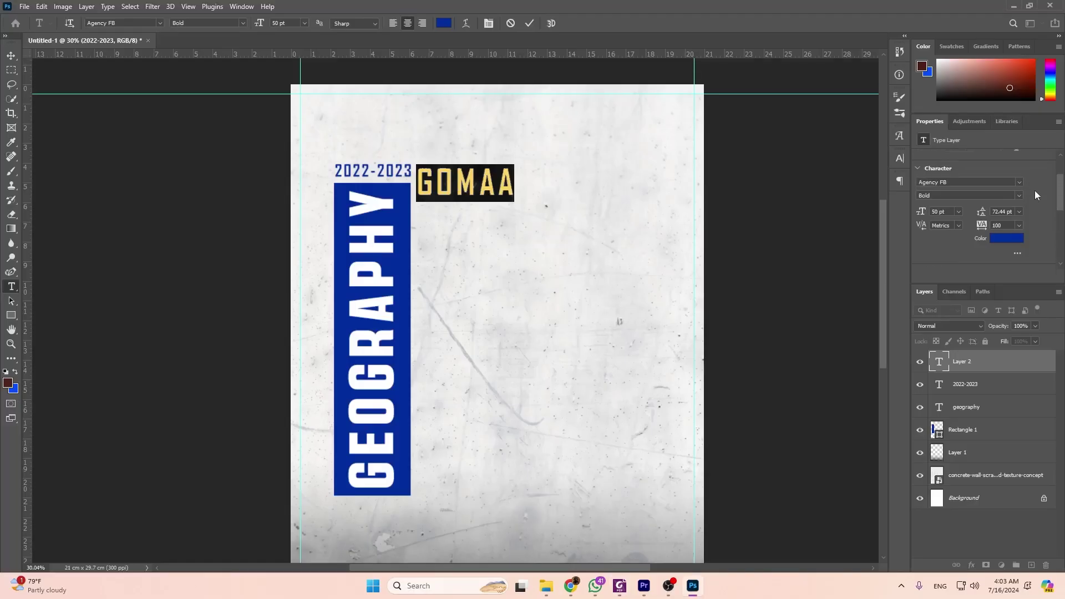
left_click(1019, 236)
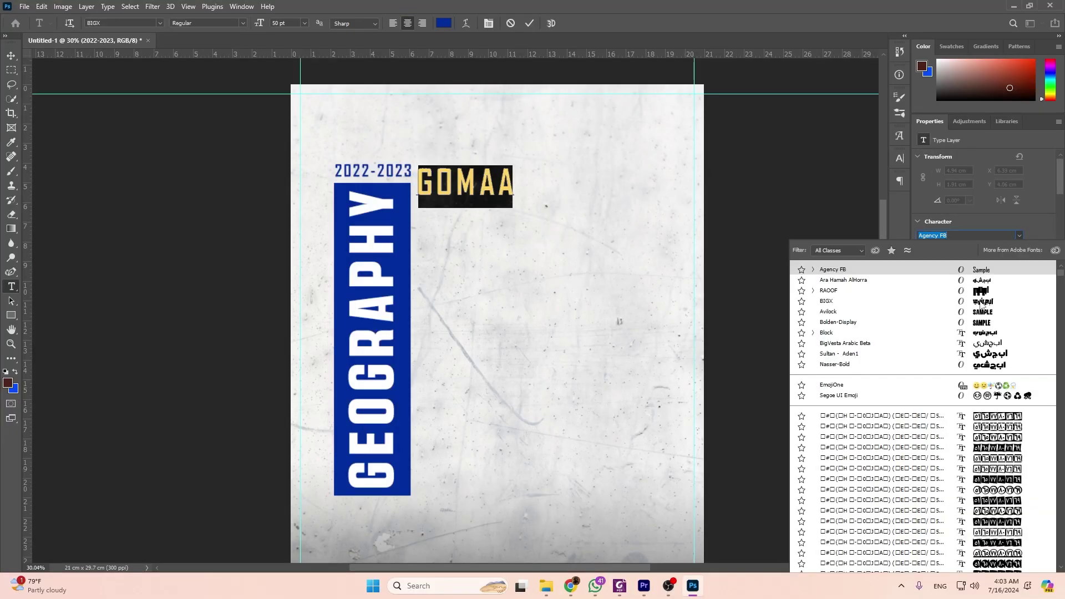
left_click(980, 314)
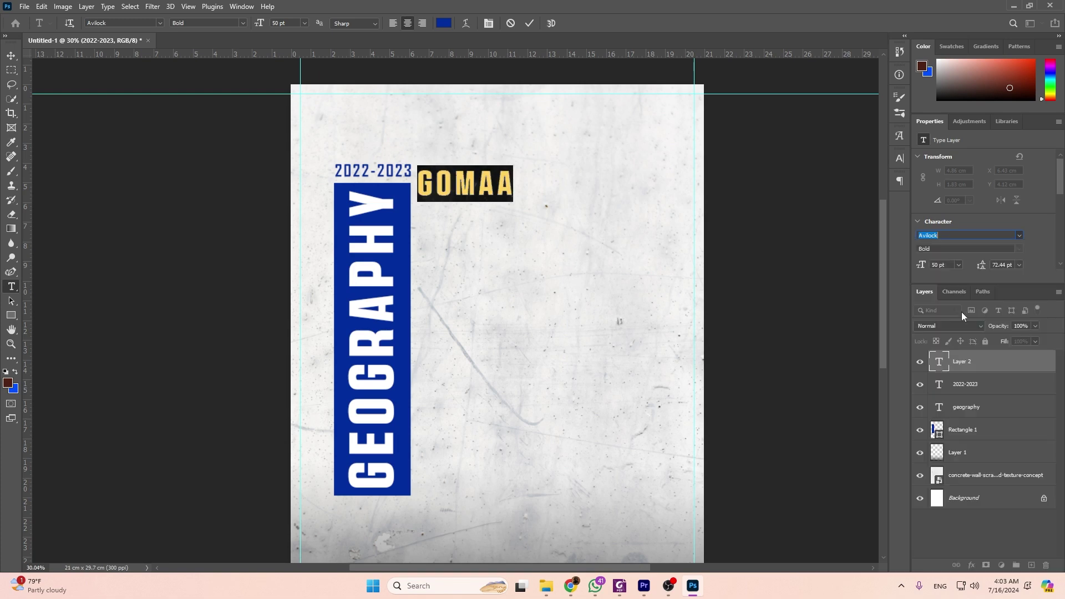
key("ctrl+Return")
key("v")
key("ctrl+t")
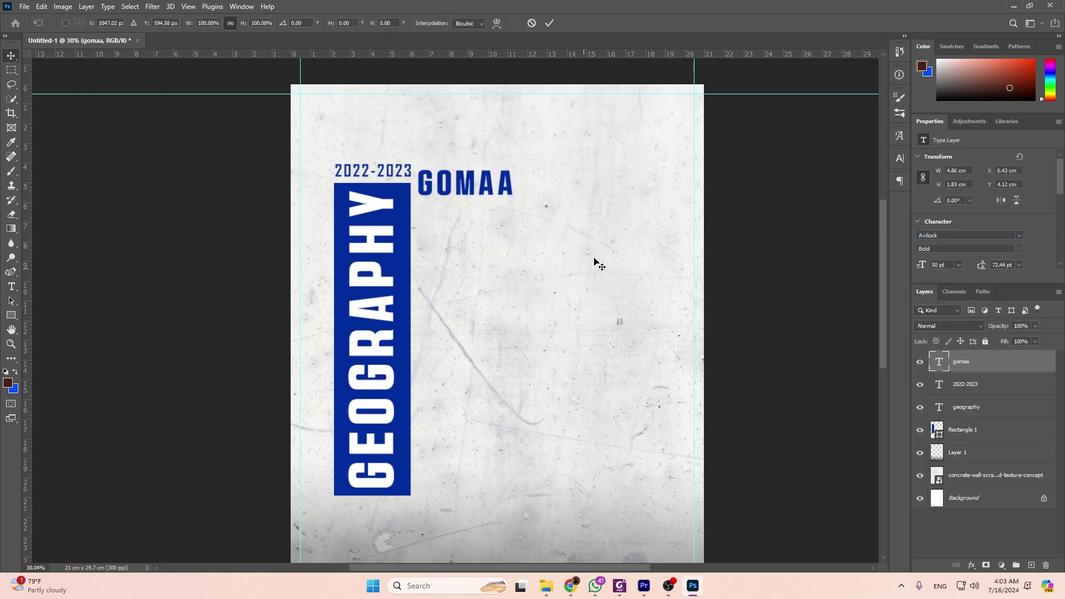
left_click_drag(515, 183, 575, 182)
key("Return")
key("ctrl+t")
key("Return")
left_click_drag(507, 194, 504, 194)
scroll(467, 208, "up", 2)
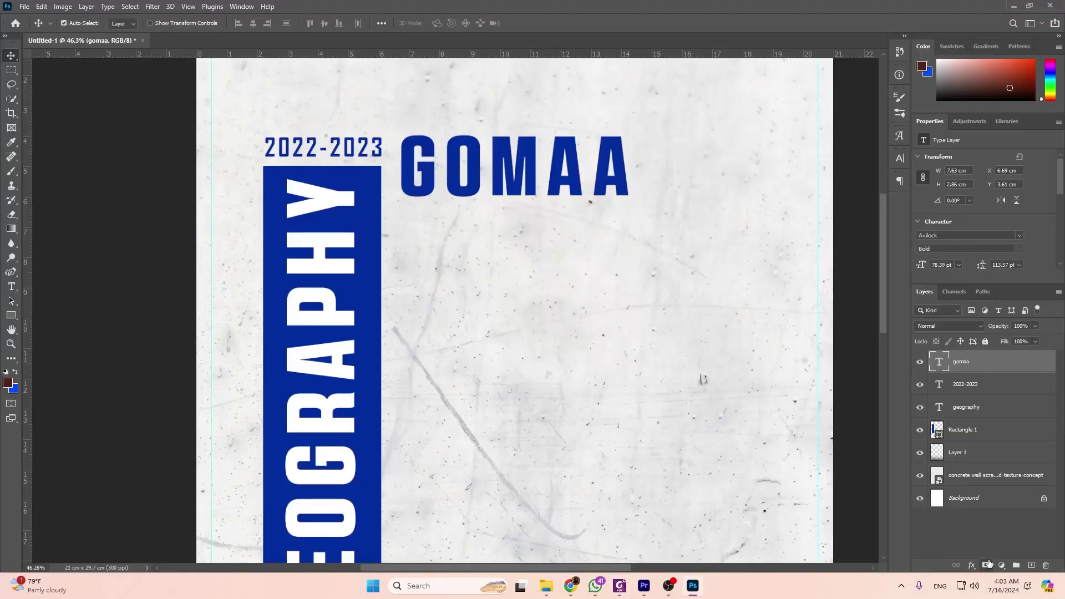
left_click(987, 565)
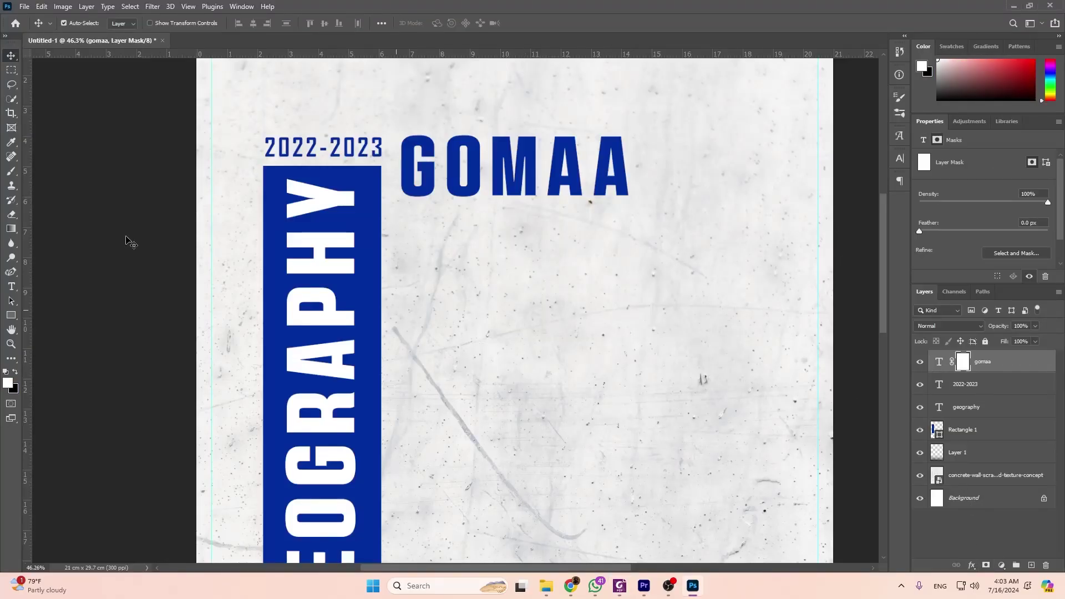
left_click(11, 214)
left_click_drag(463, 157, 464, 183)
scroll(183, 231, "down", 1)
left_click(11, 56)
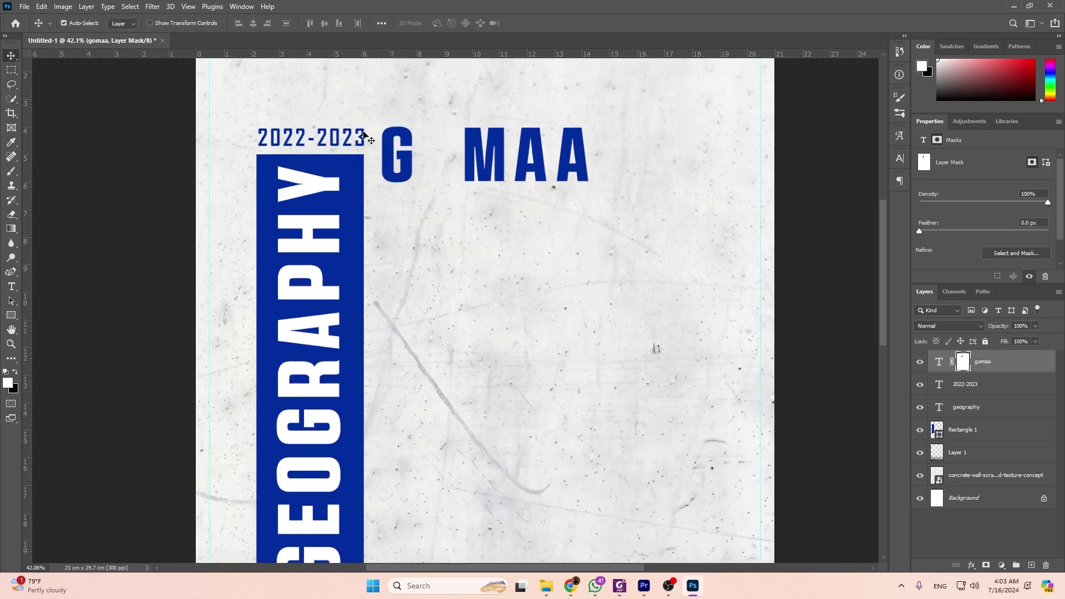
Draw a tall rectangle between G and MAA with no fill and a 20 px stroke.
left_click(11, 314)
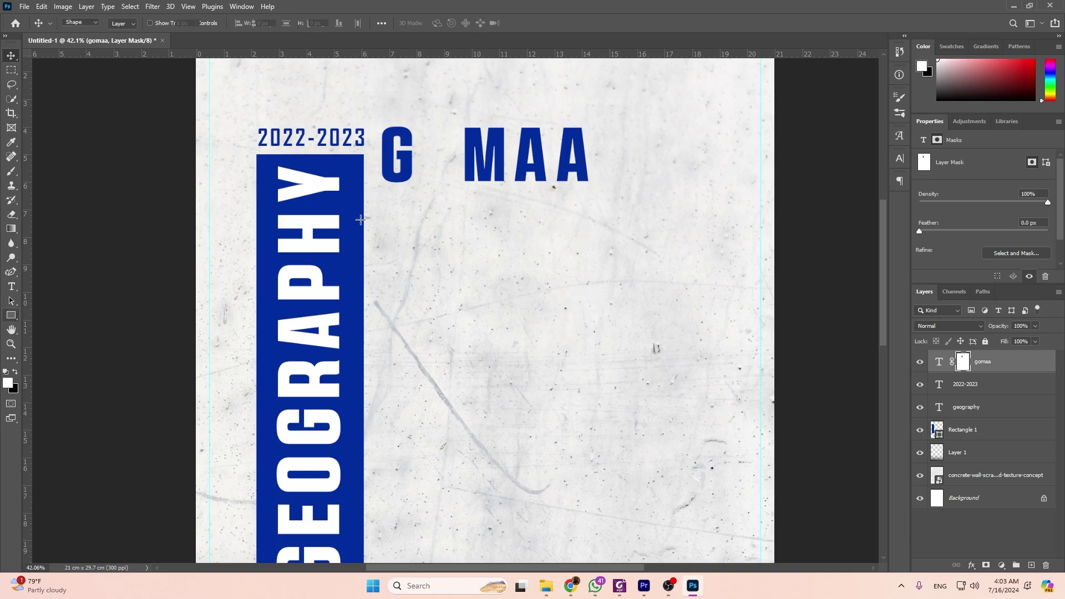
left_click_drag(429, 131, 464, 390)
left_click(123, 24)
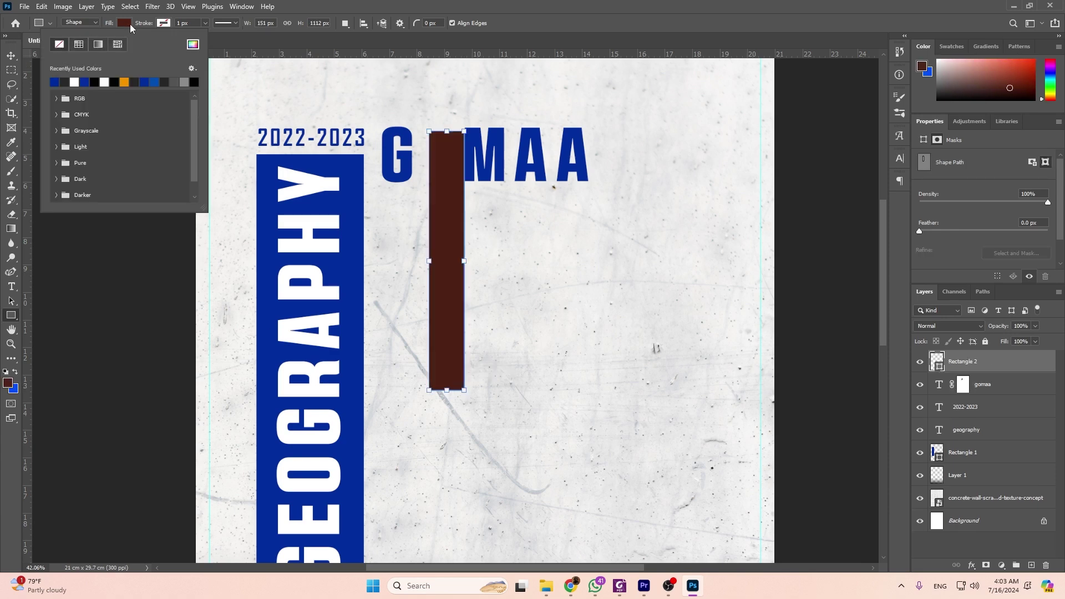
left_click(59, 45)
left_click(162, 24)
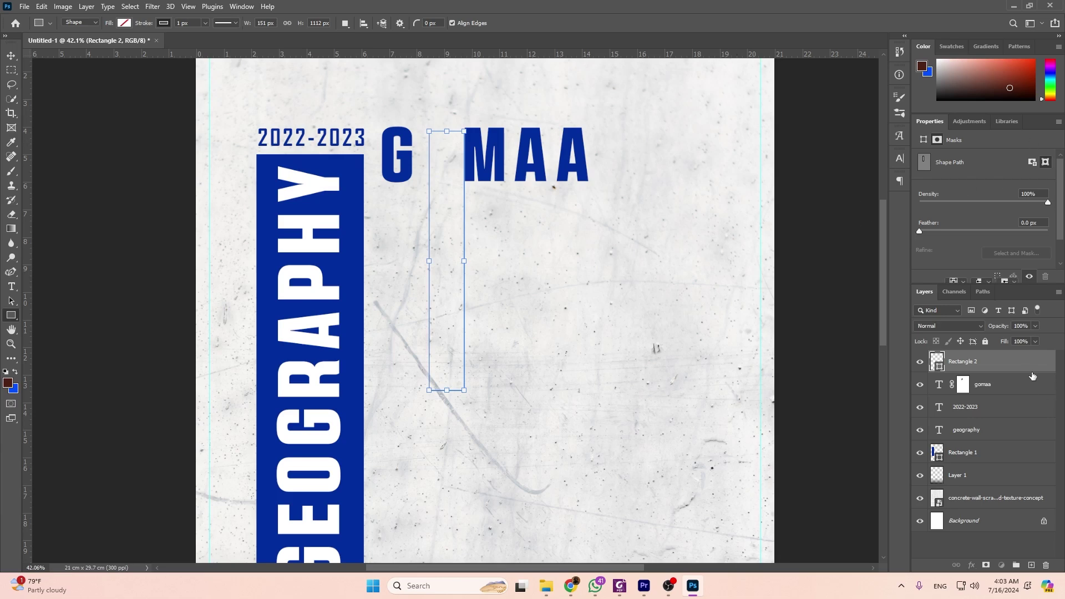
left_click(924, 140)
scroll(977, 211, "down", 2)
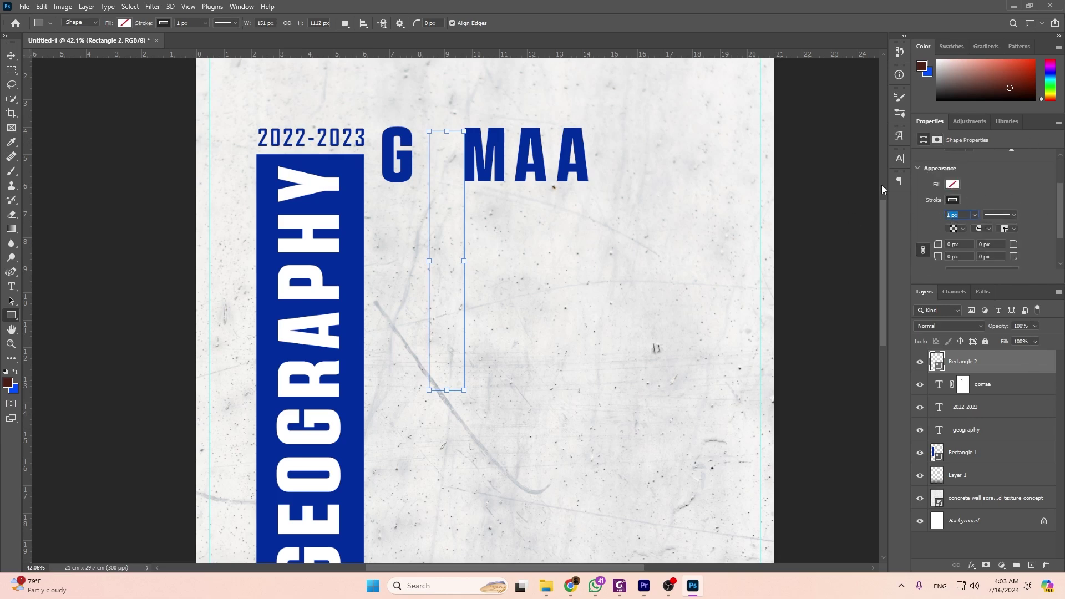
type("10")
key("Return")
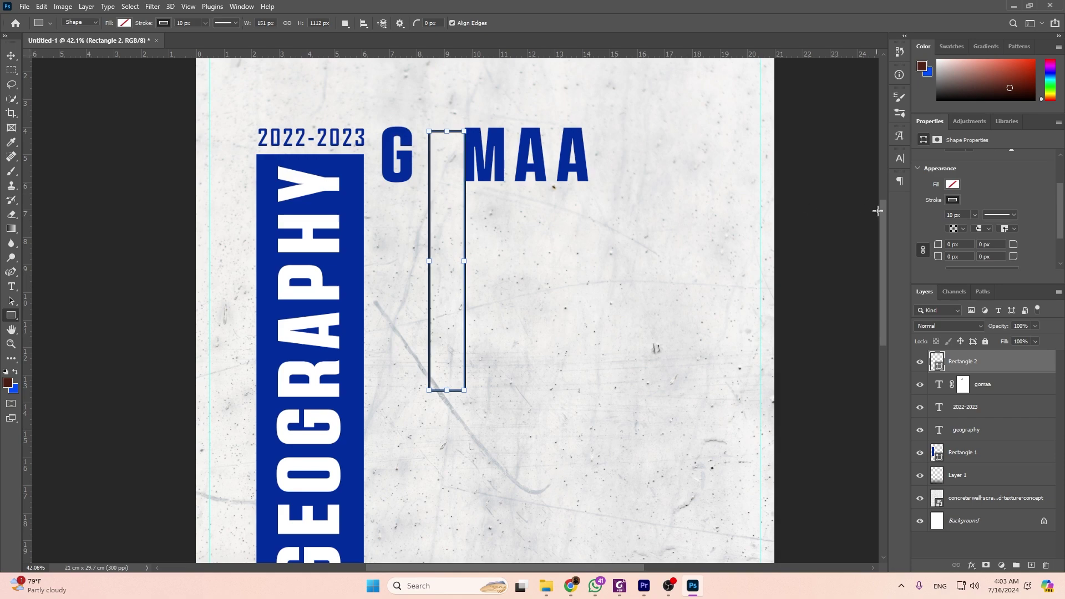
key("Return")
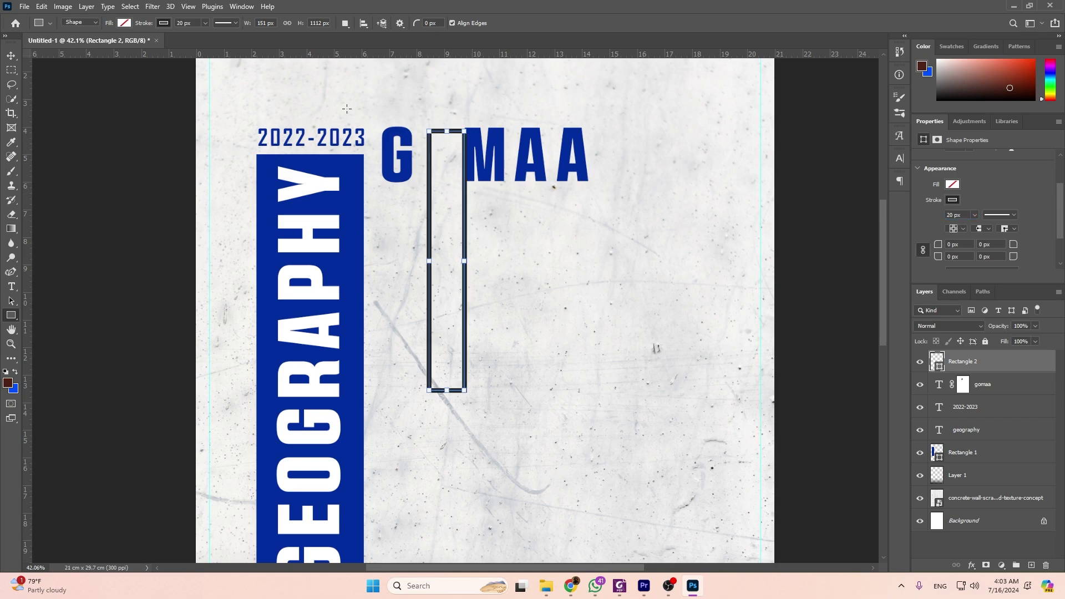
left_click(11, 56)
scroll(438, 135, "up", 2)
left_click_drag(434, 131, 424, 134)
key("Left")
key("Left")
key("Left")
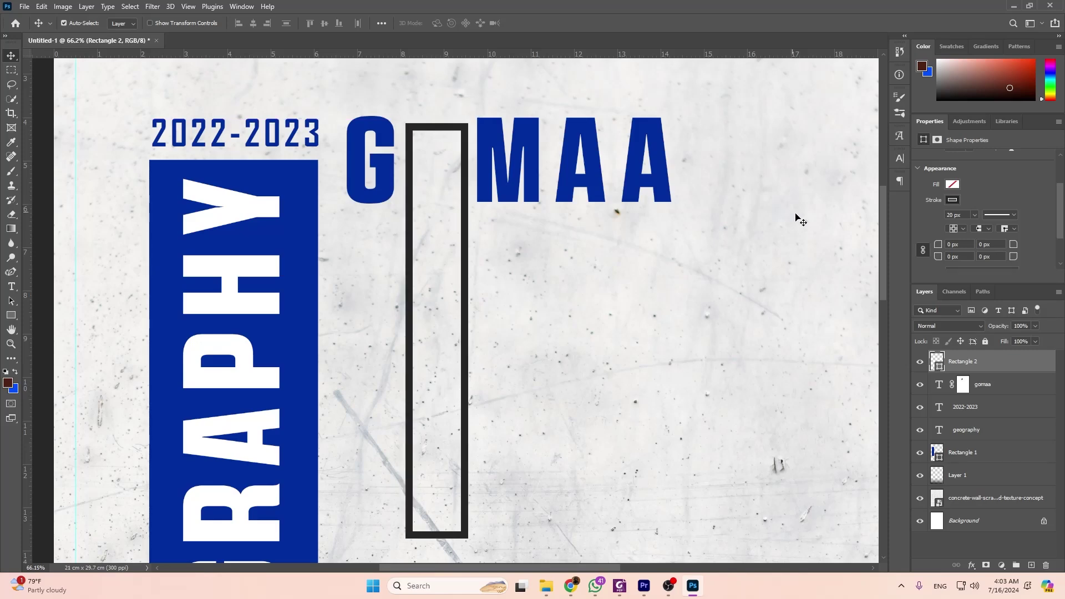
scroll(975, 226, "down", 1)
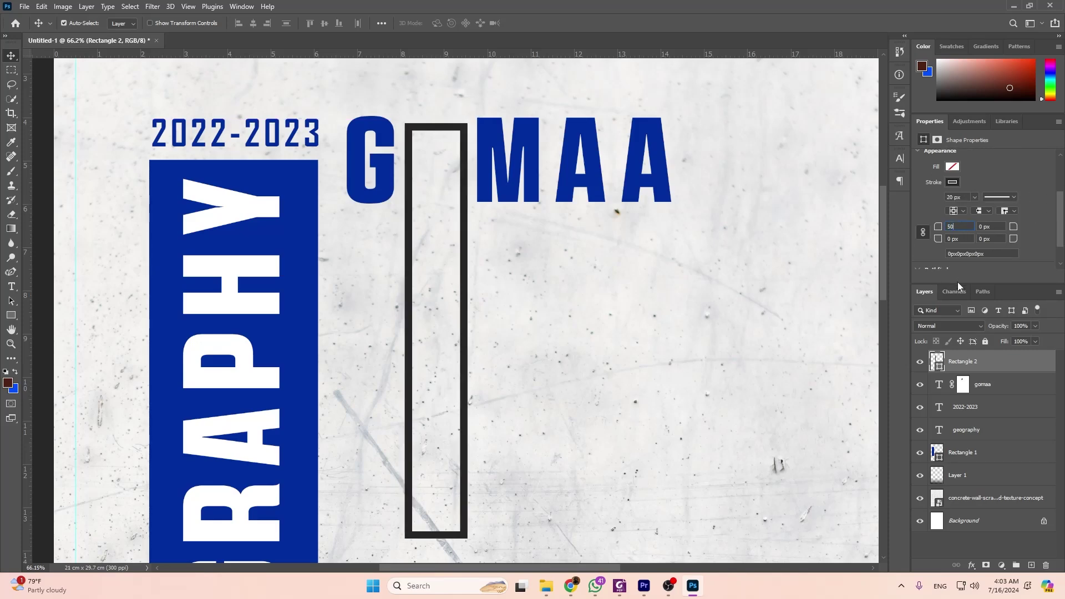
type("50")
key("Return")
type("100")
key("Return")
left_click_drag(466, 196, 462, 189)
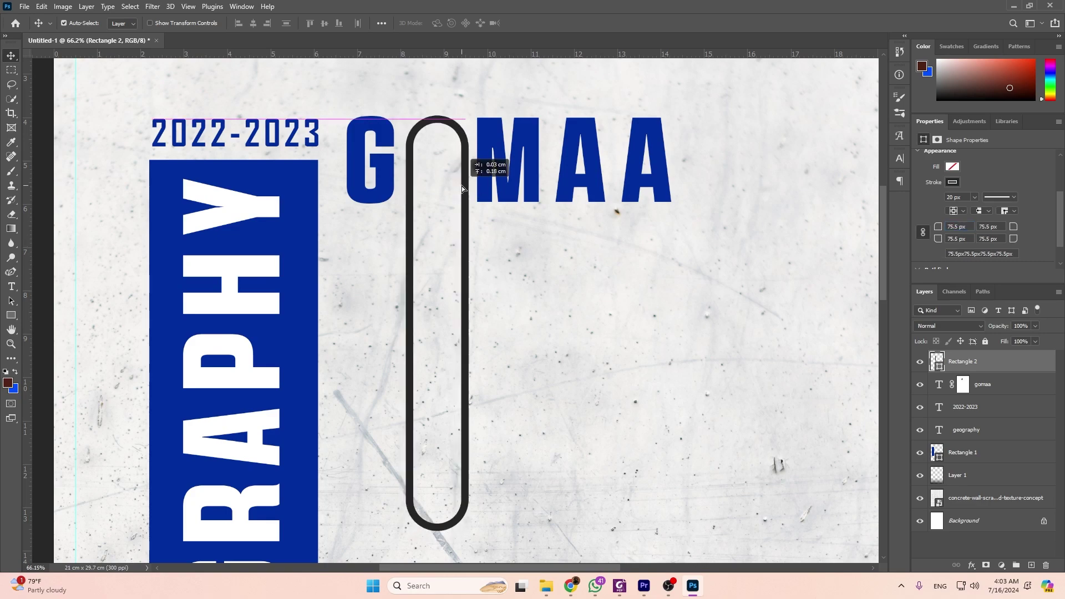
key("alt+Tab")
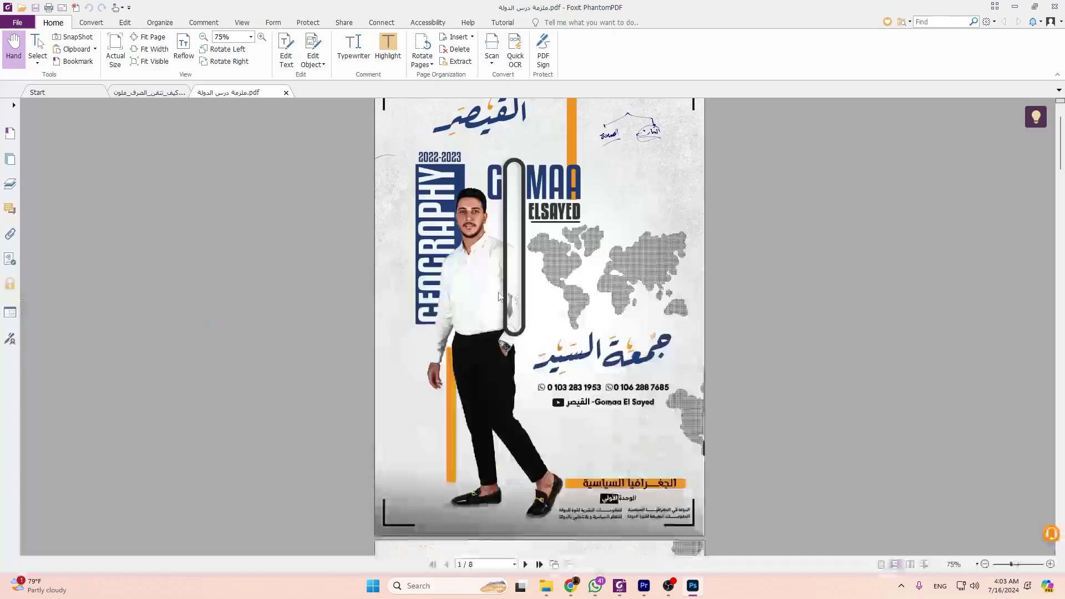
key("alt+Tab")
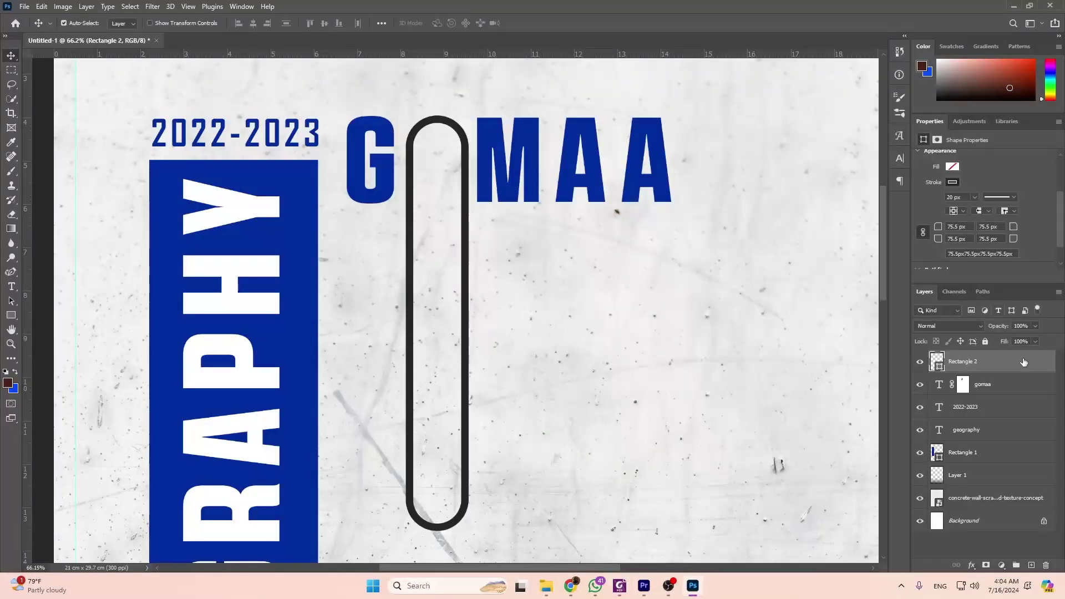
double_click(1039, 366)
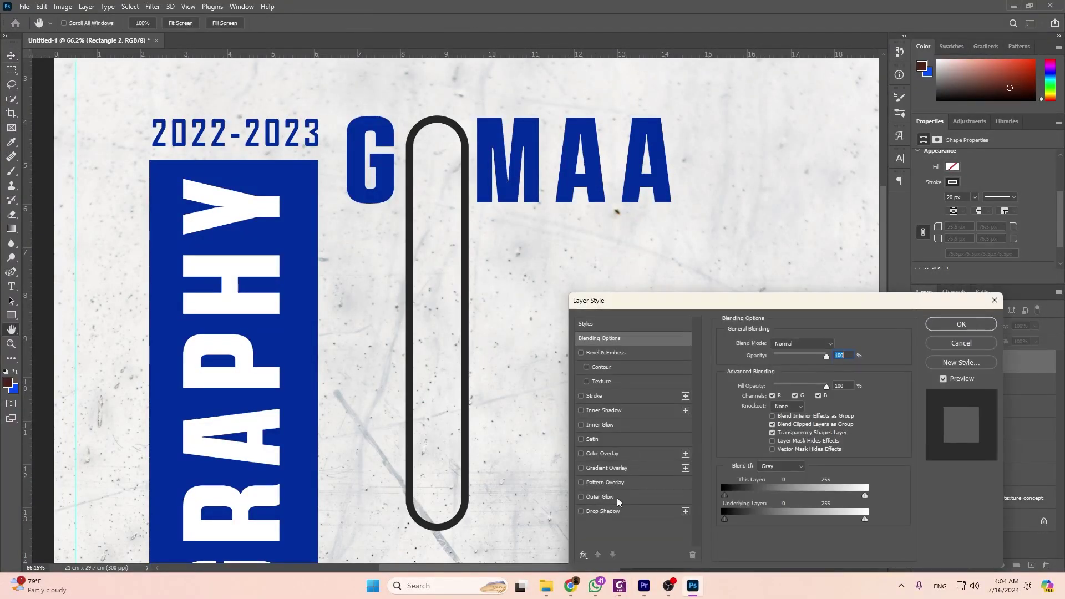
Give Rectangle 2 a Multiply drop shadow at 68% opacity and 5 px distance.
left_click(628, 511)
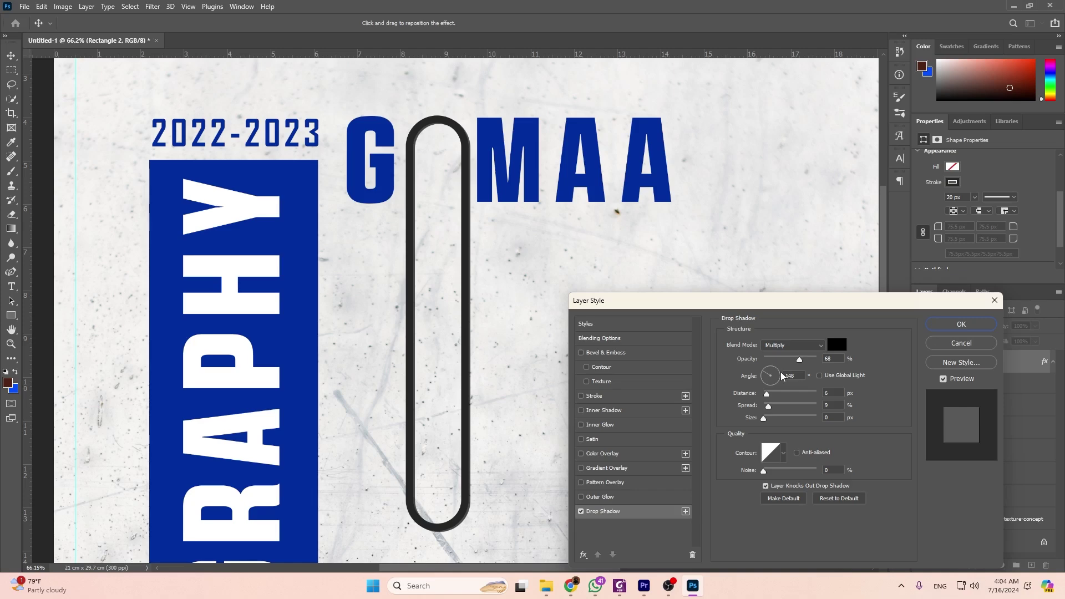
left_click_drag(767, 394, 771, 422)
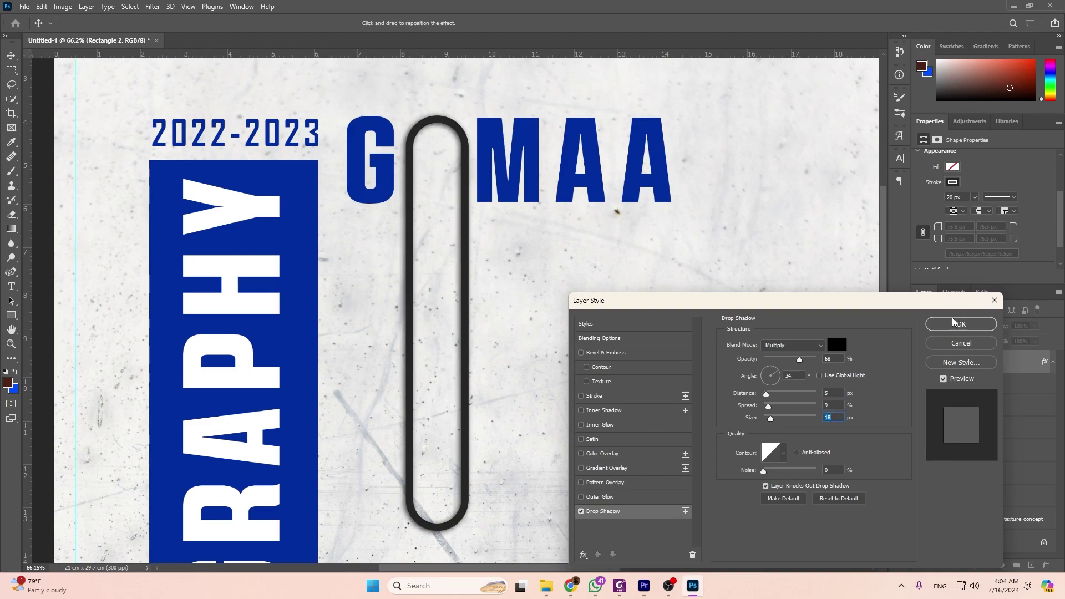
left_click(960, 324)
scroll(436, 348, "down", 3)
scroll(443, 317, "down", 2)
key("alt+Tab")
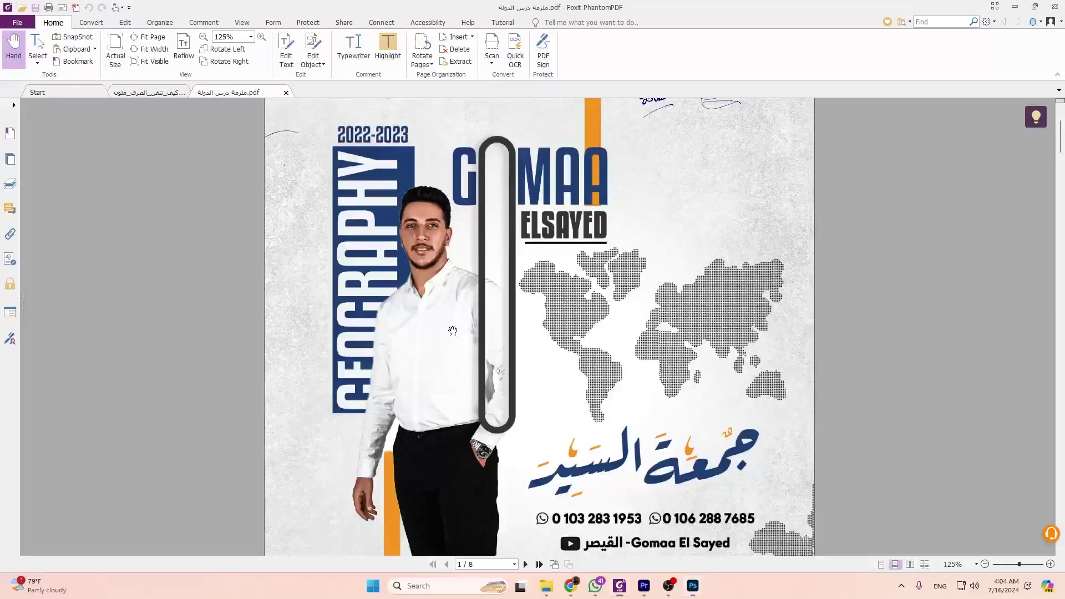
scroll(479, 309, "down", 3)
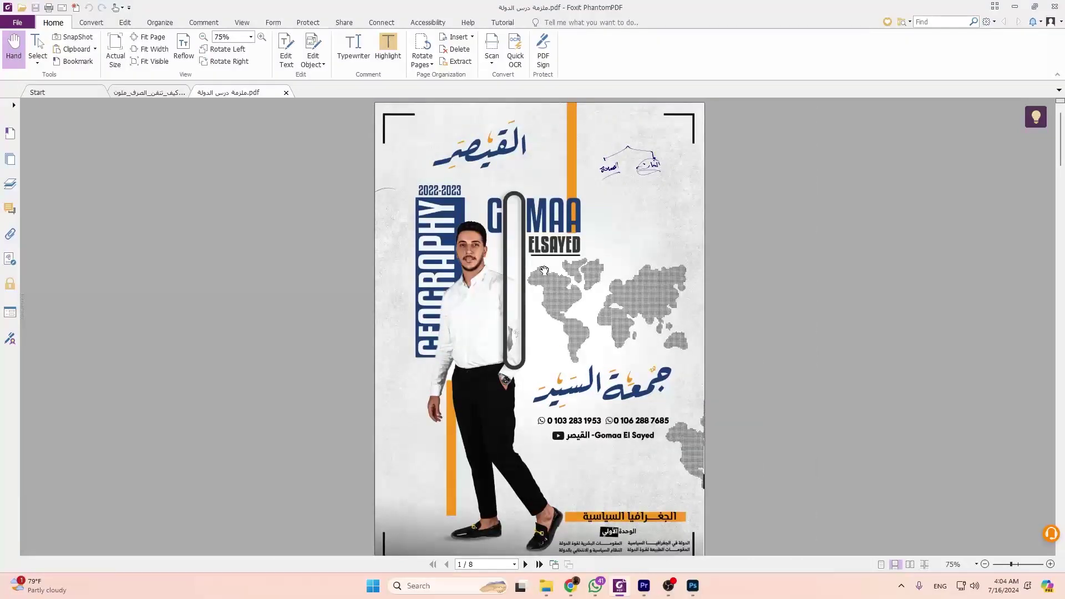
scroll(544, 270, "up", 2)
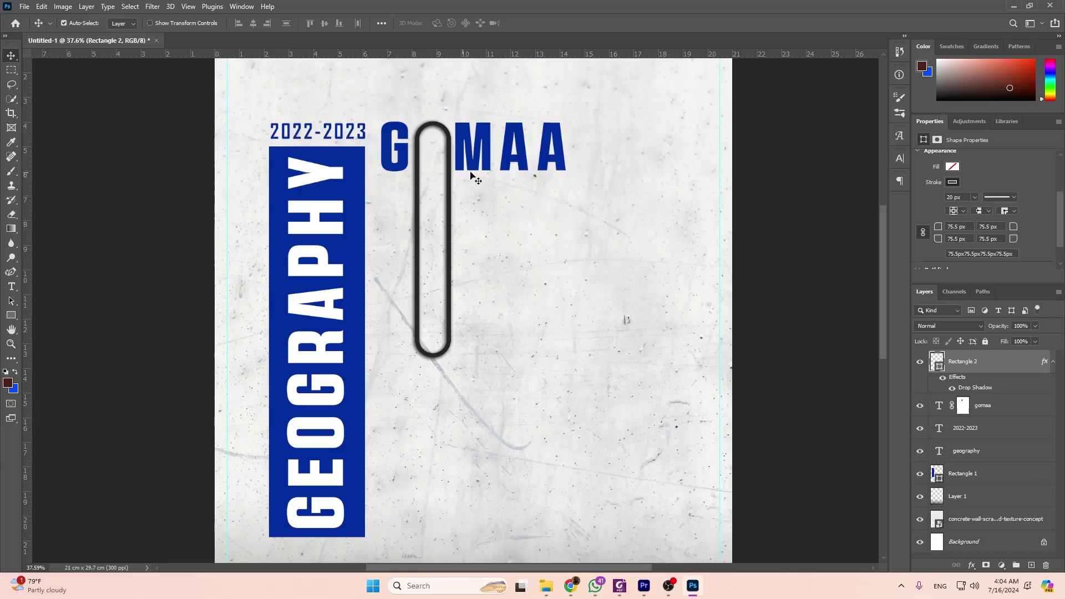
scroll(527, 169, "up", 3)
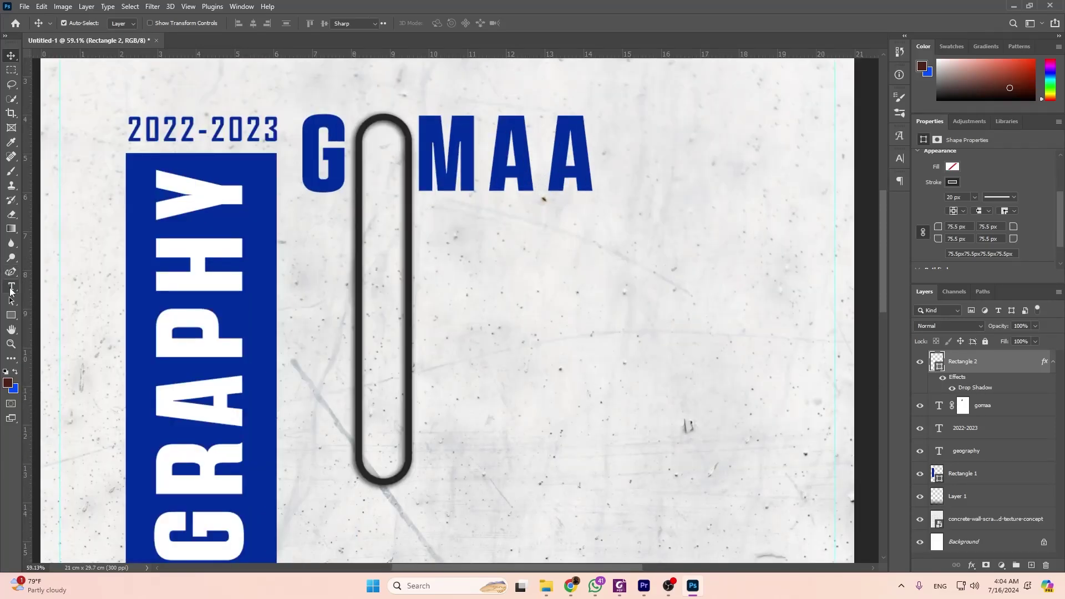
key("u")
key("alt+Tab")
key("alt+Tab")
key("t")
left_click(515, 221)
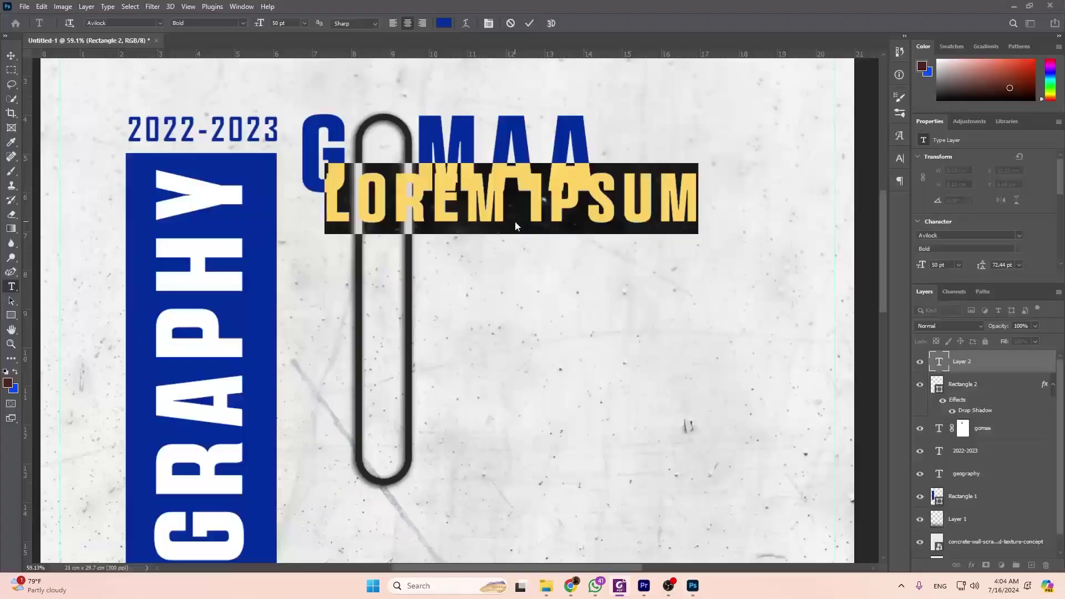
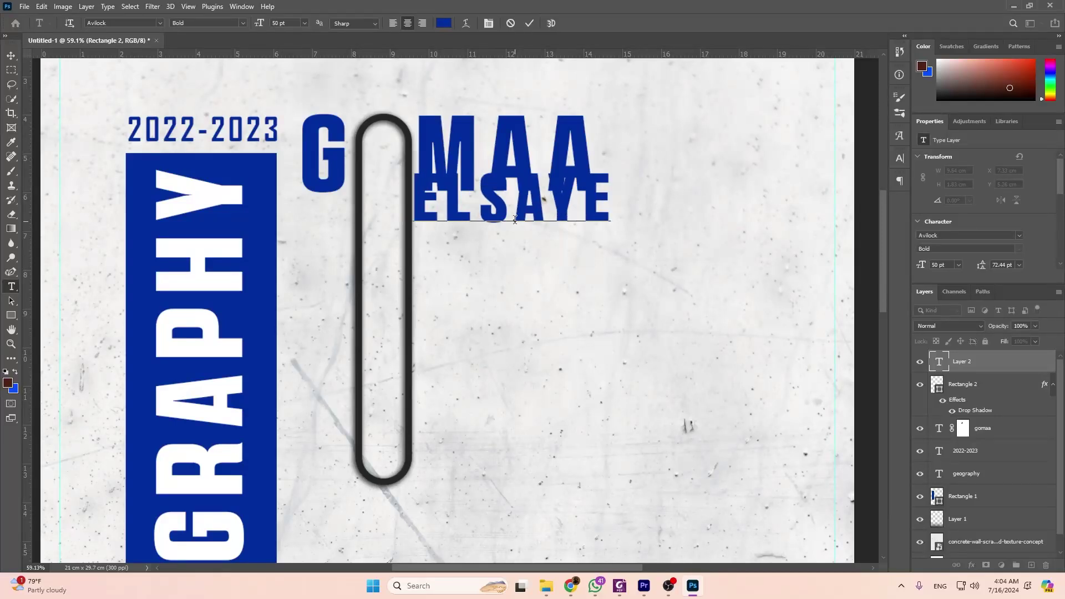
key("ctrl+a")
left_click(444, 23)
type("252525")
left_click(744, 177)
key("ctrl+Return")
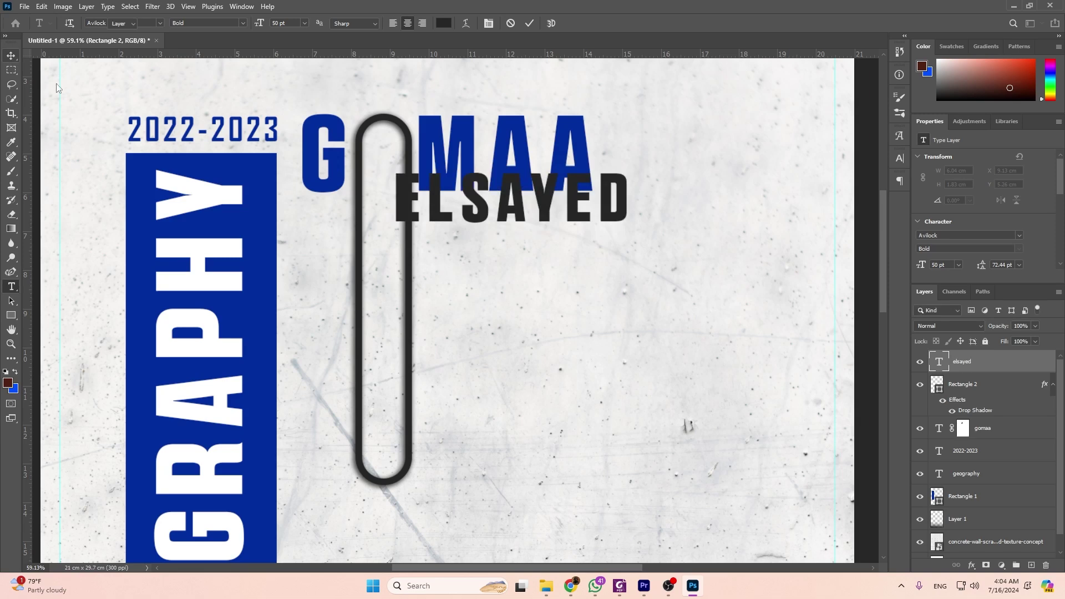
key("ctrl+t")
left_click_drag(574, 205, 585, 233)
key("Return")
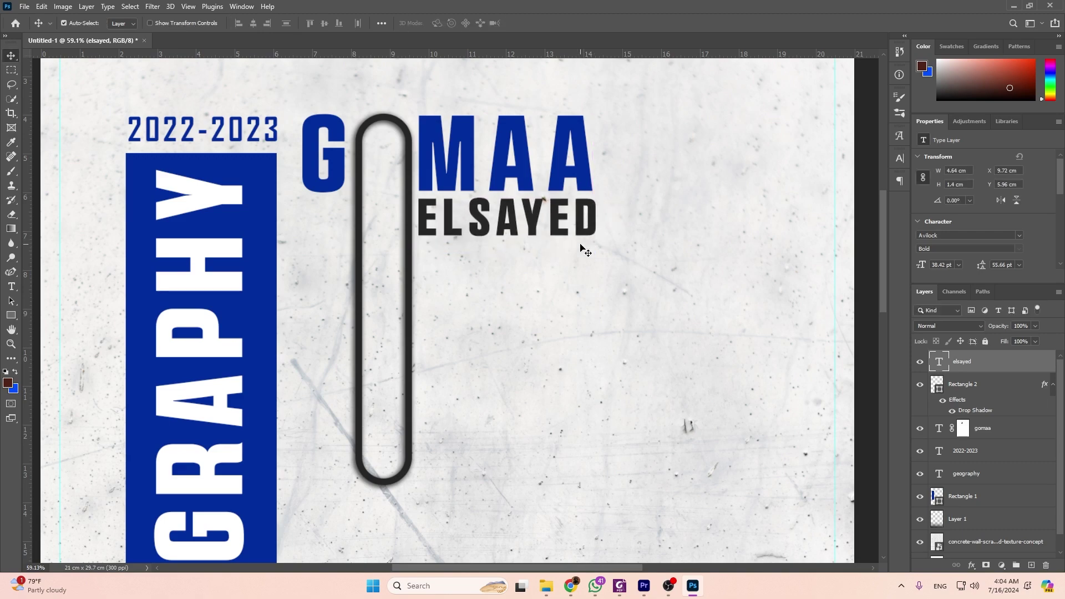
scroll(516, 225, "up", 5)
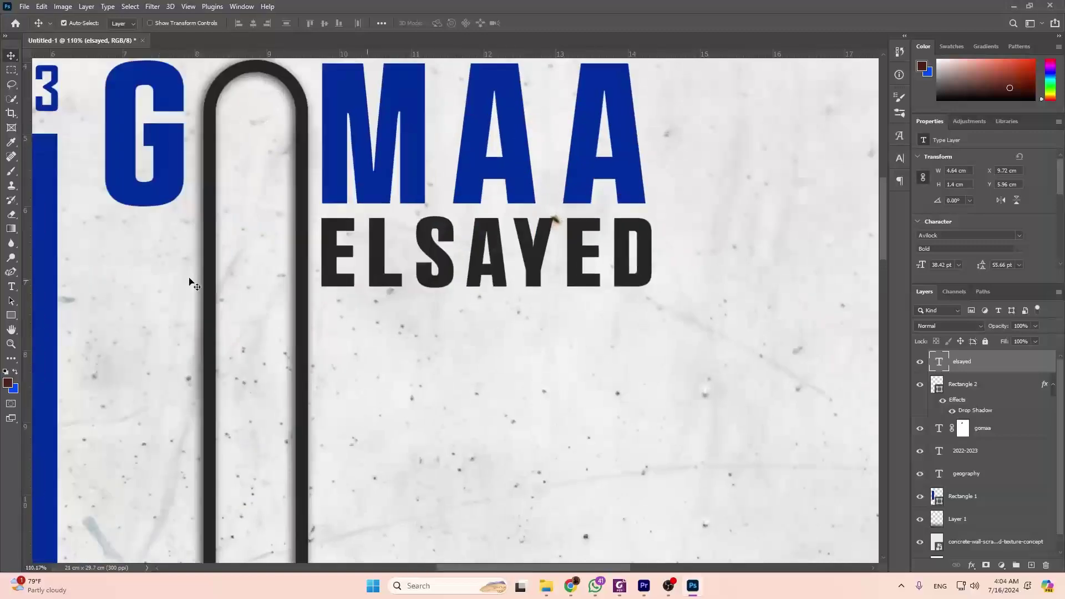
left_click(11, 315)
scroll(325, 281, "up", 3)
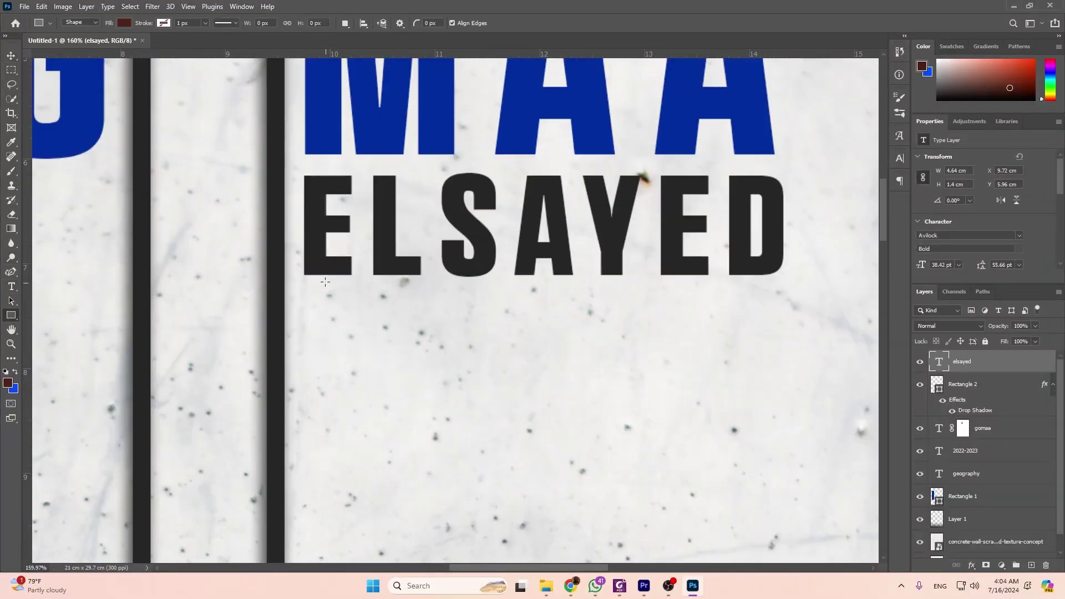
left_click_drag(305, 281, 782, 287)
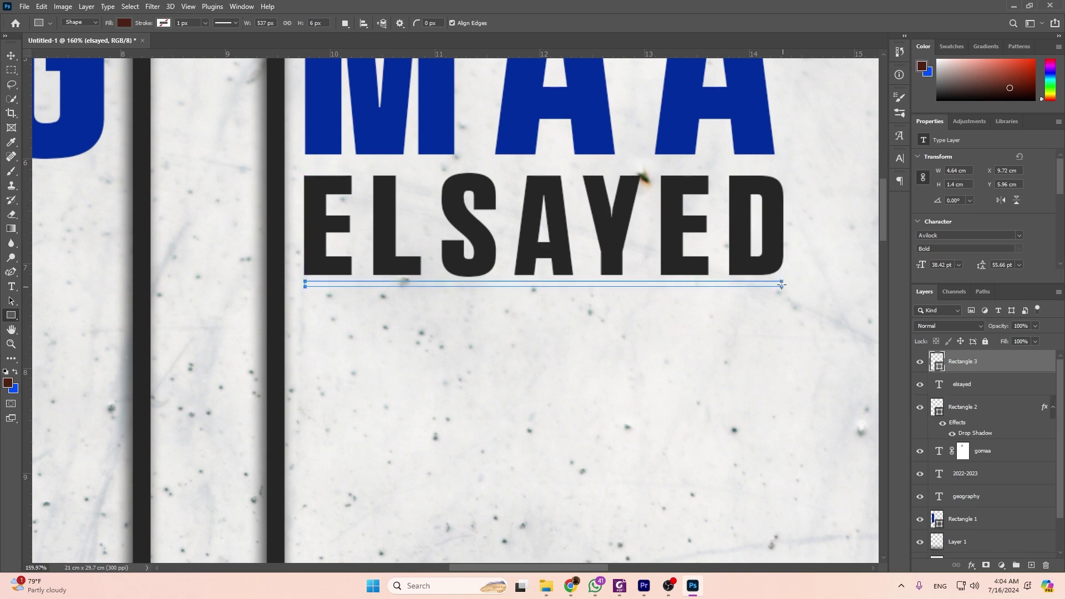
left_click(124, 23)
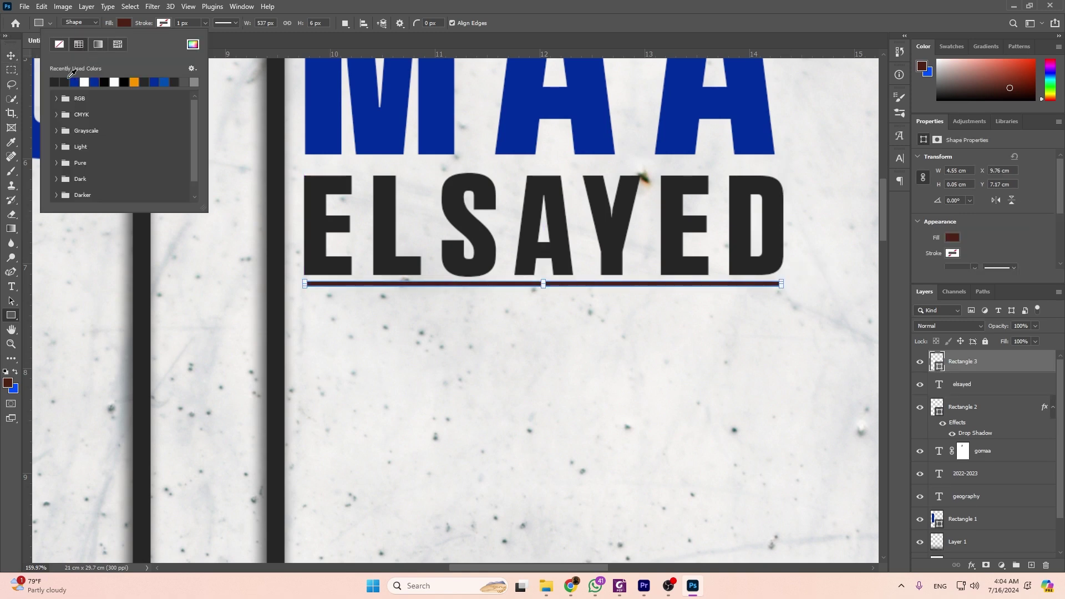
left_click(125, 25)
key("v")
scroll(690, 350, "down", 5)
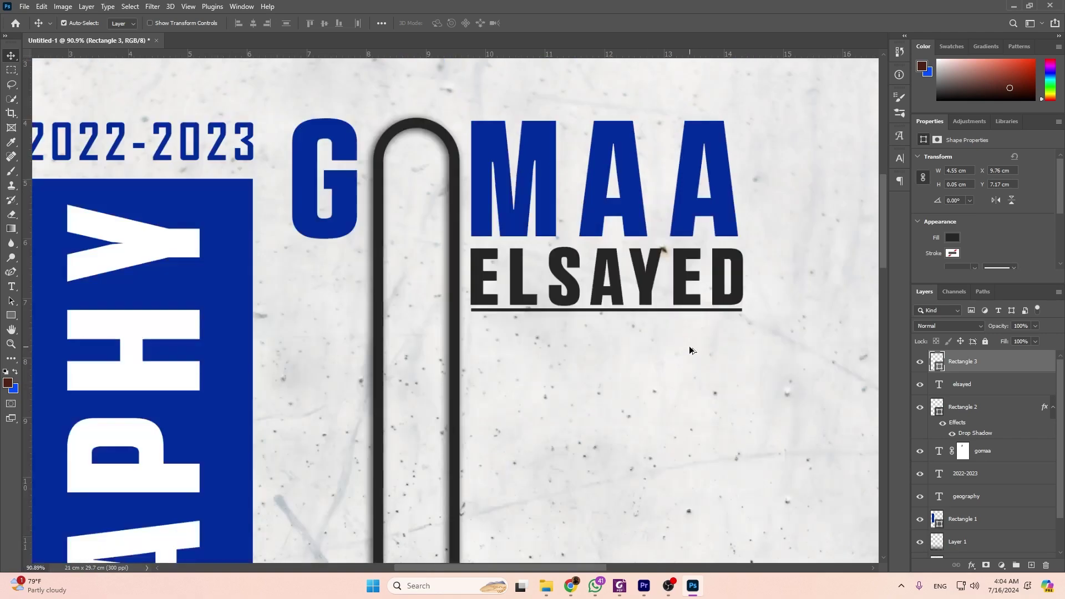
scroll(637, 297, "down", 2)
scroll(780, 340, "up", 1)
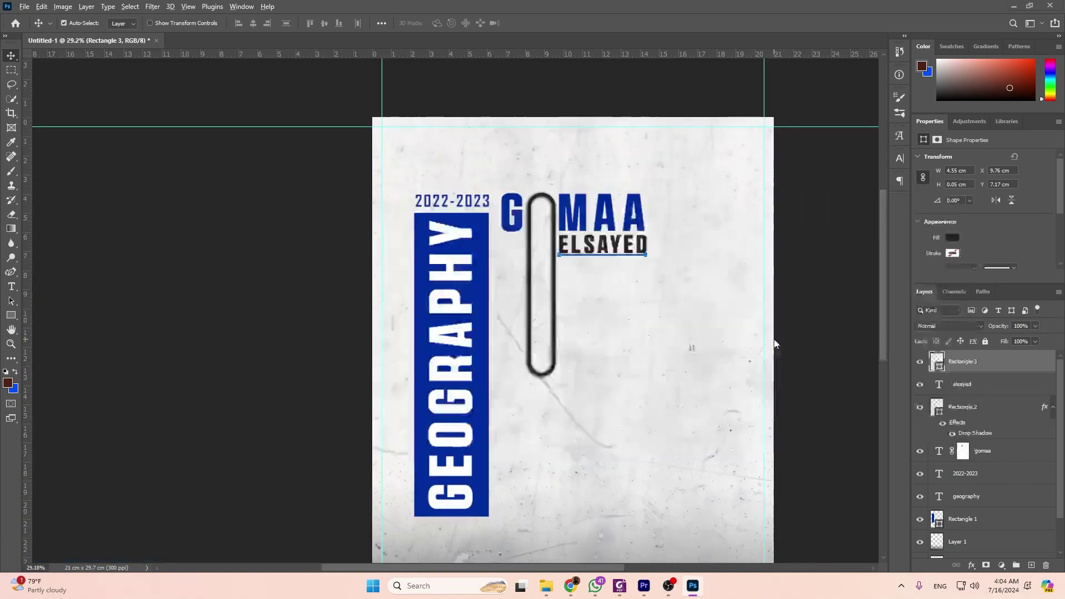
Select the concrete wall layer and replace the Freepik search with 'earth map'.
key("alt+Tab")
key("alt+Tab")
scroll(637, 311, "down", 3)
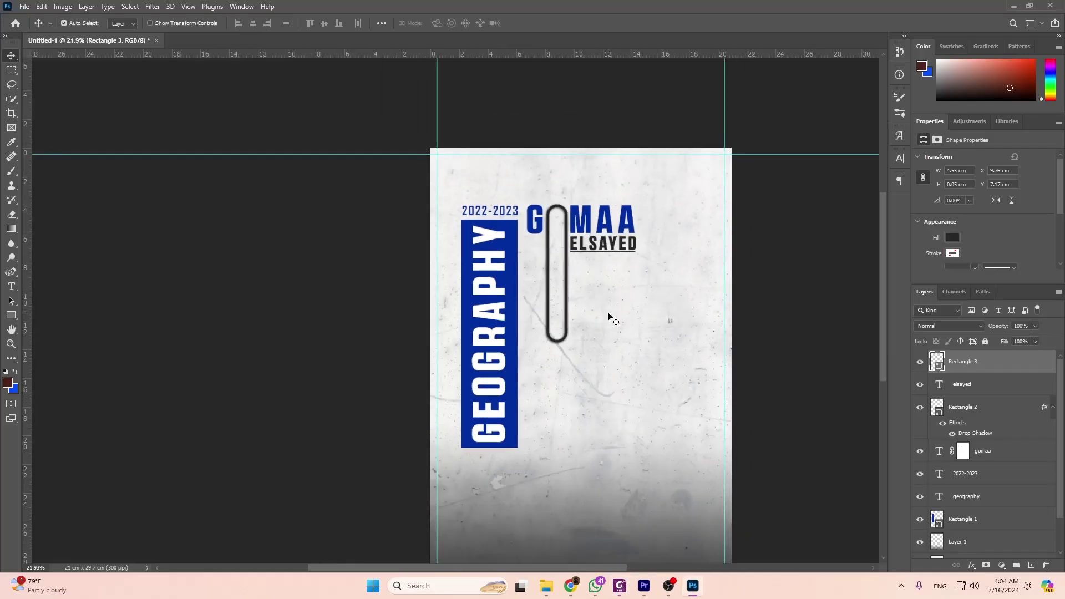
scroll(977, 405, "down", 2)
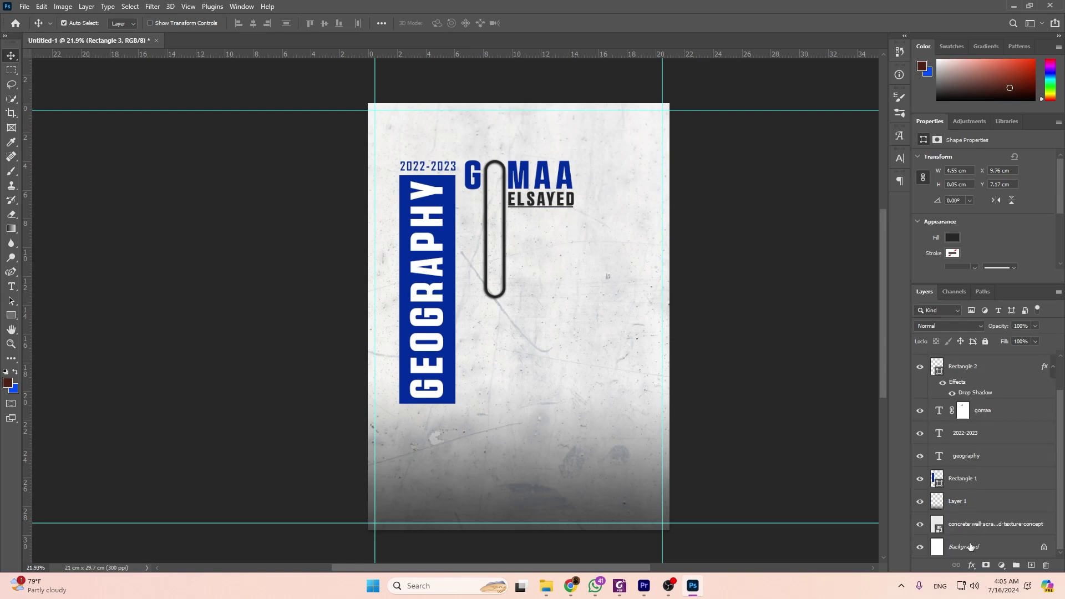
left_click(995, 530)
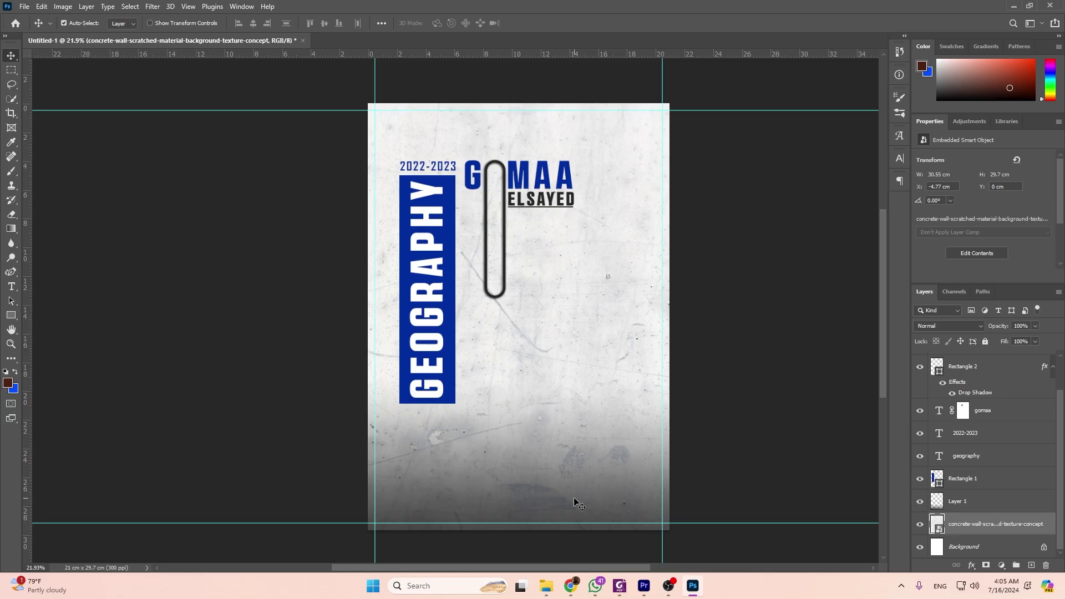
key("alt+Tab")
triple_click(319, 95)
type("e")
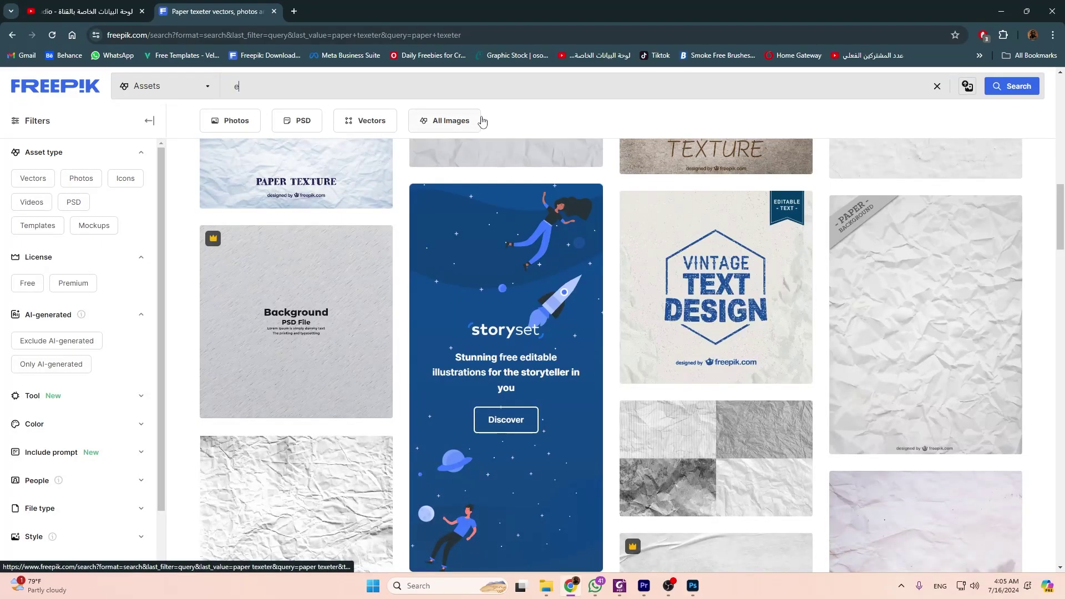
type("arth ,a")
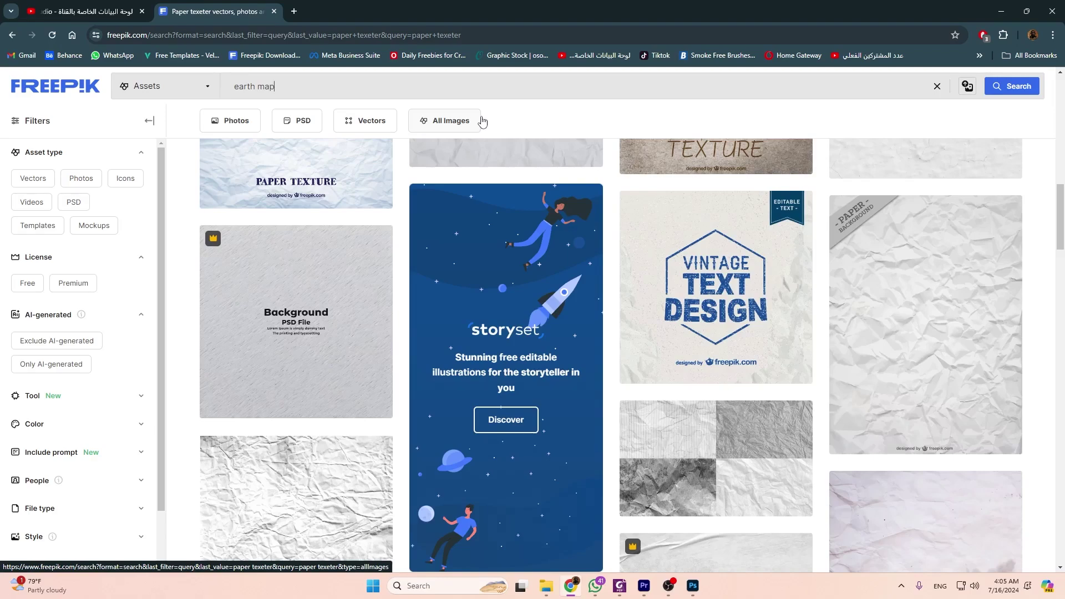
Run the Freepik 'earth map' search, then bring the Downloads folder forward.
key("Return")
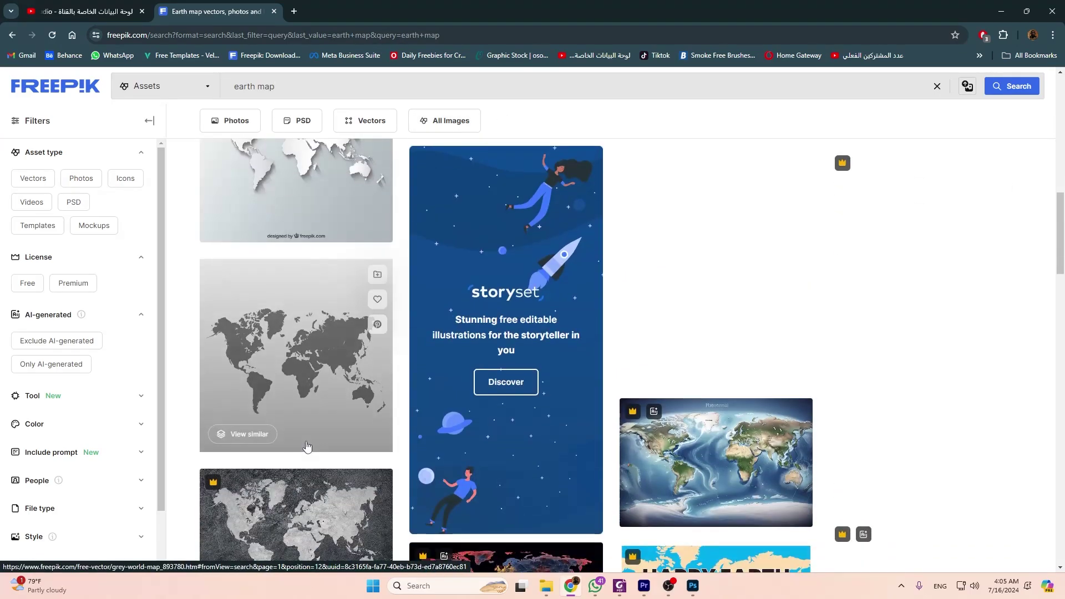
scroll(307, 446, "up", 5)
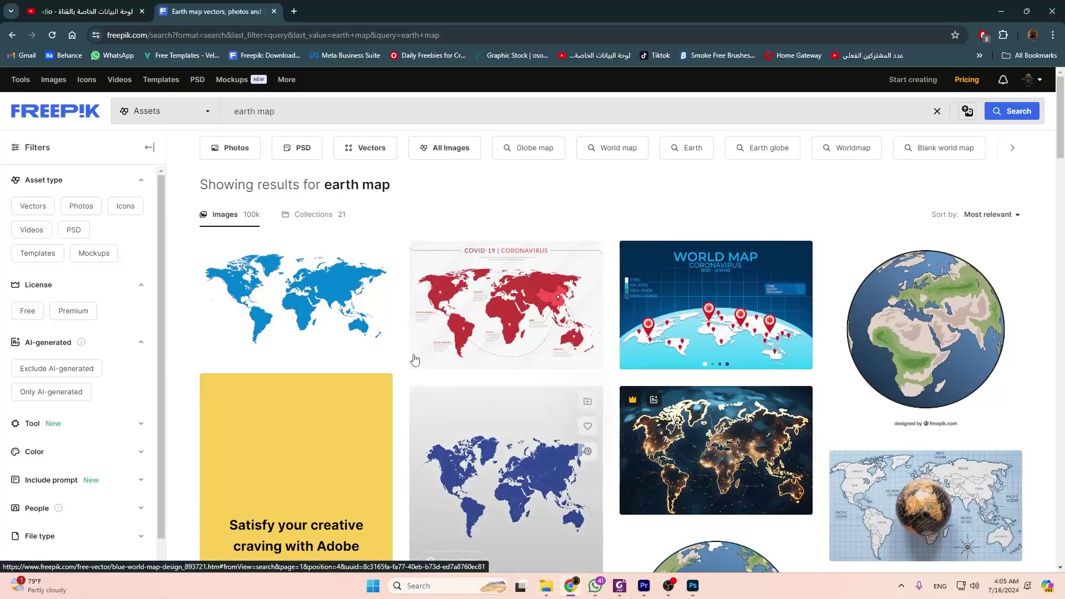
left_click(546, 586)
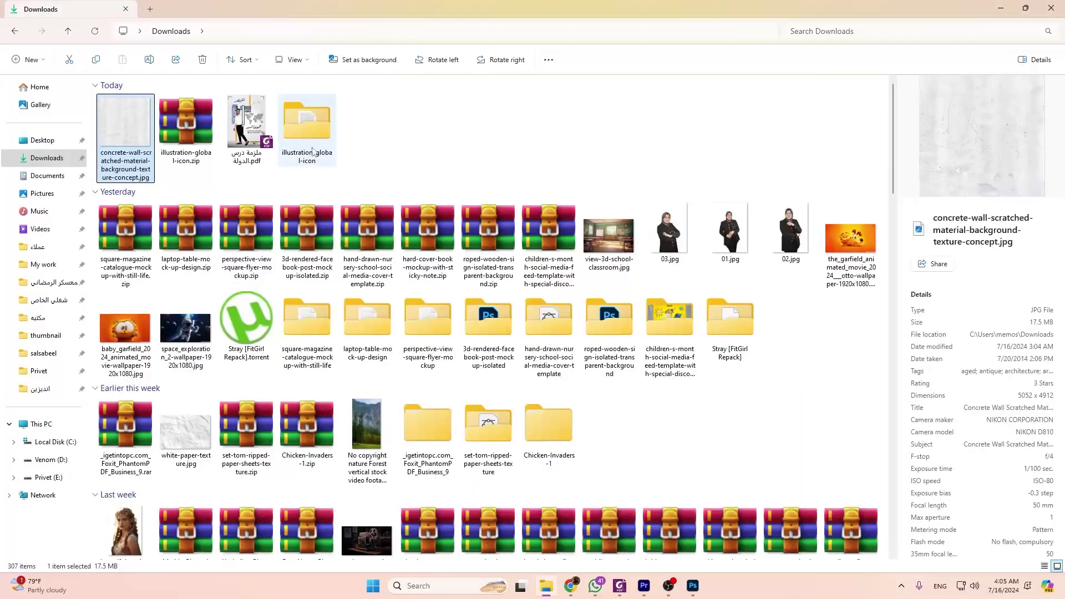
Open 9267.eps from the illustration-global-icon folder in Illustrator.
double_click(312, 151)
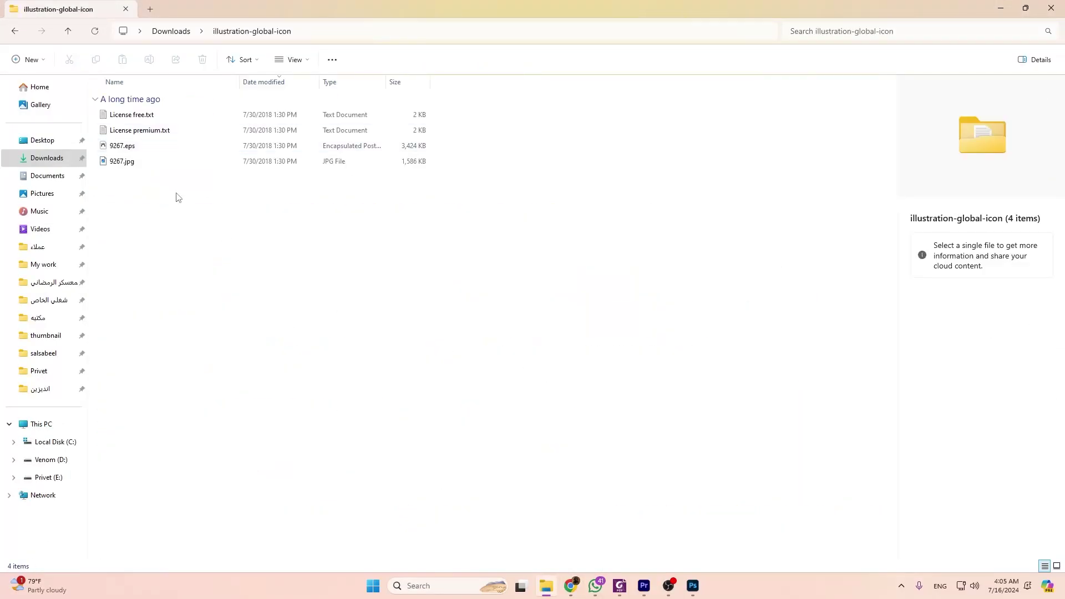
double_click(126, 146)
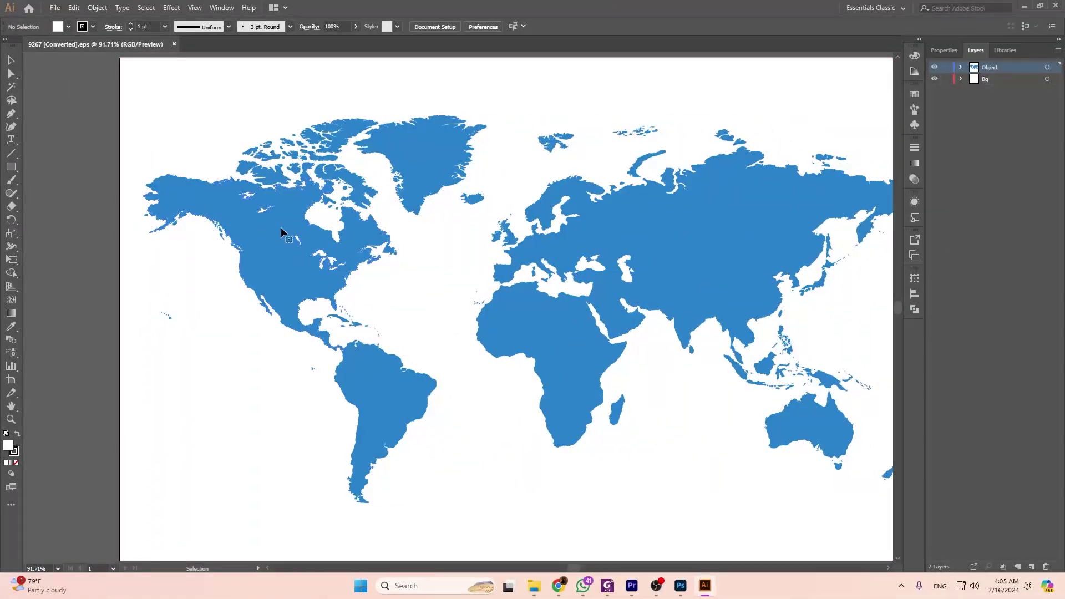
Select only the North and South America shapes of the world map, then return to Photoshop.
double_click(281, 227)
left_click(253, 258)
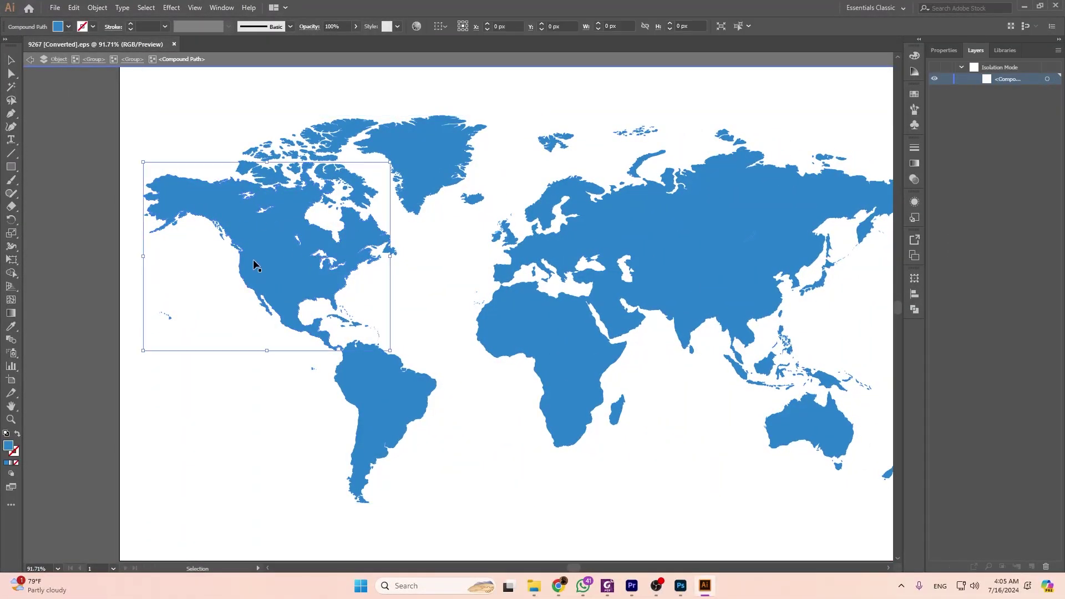
double_click(433, 271)
left_click(293, 299)
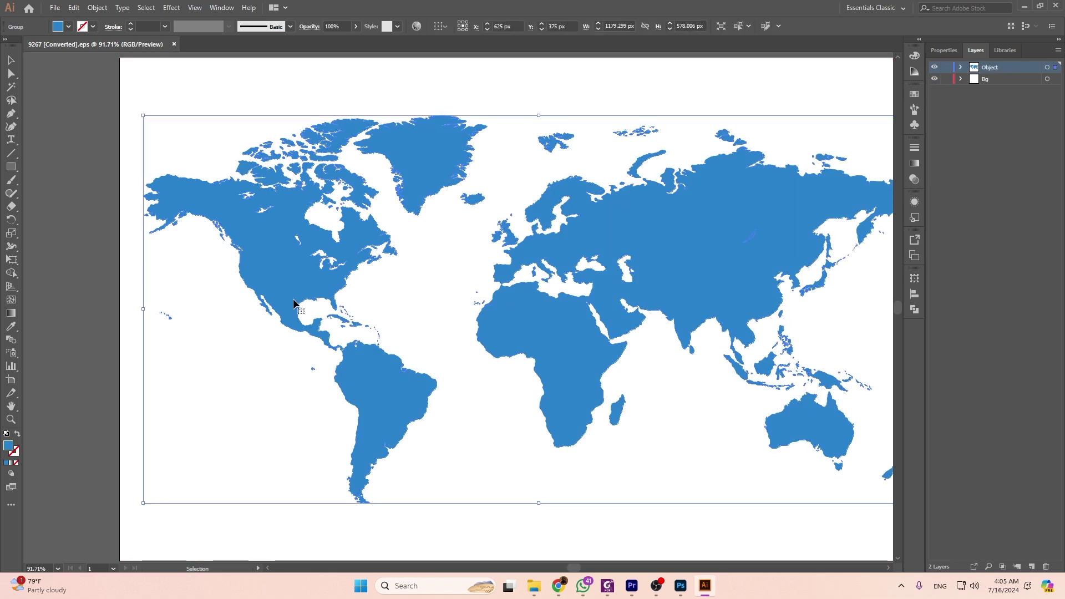
double_click(285, 274)
left_click(296, 287)
left_click(345, 280)
left_click(246, 168)
key("a")
left_click_drag(177, 97, 422, 492)
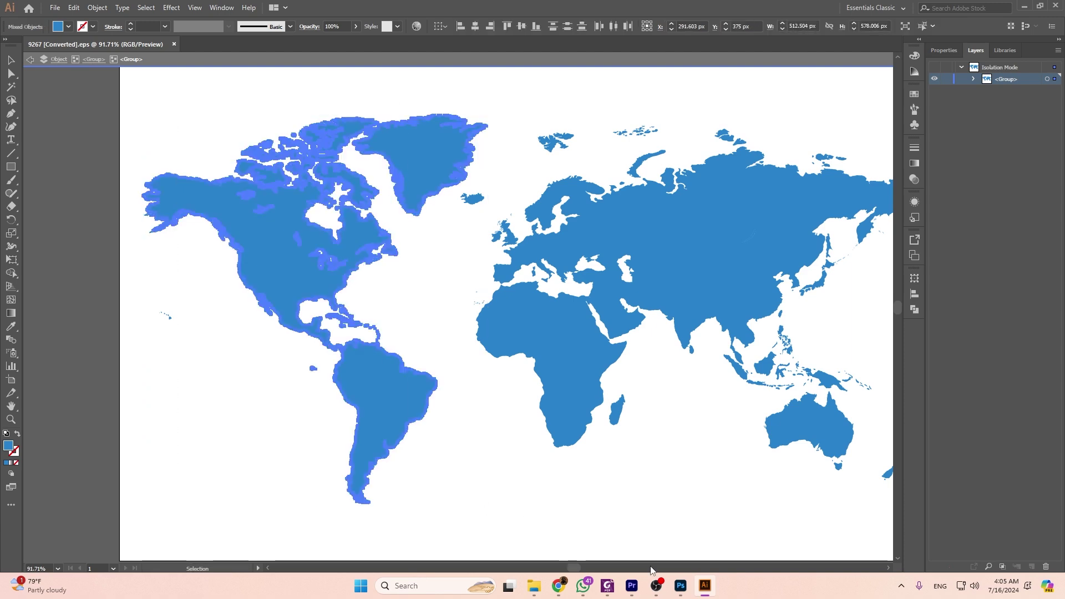
left_click(681, 585)
scroll(654, 376, "down", 1)
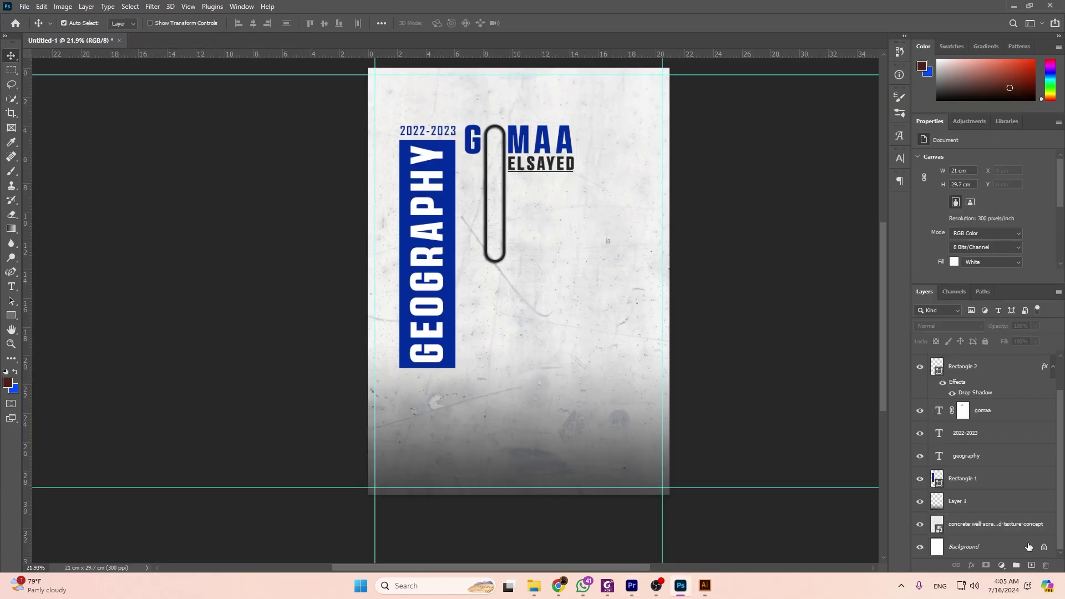
Paste the Americas map above the concrete layer, scale it to about 70%, and place it on the right edge.
left_click(1010, 521)
key("ctrl+v")
key("Return")
left_click_drag(513, 280, 644, 339)
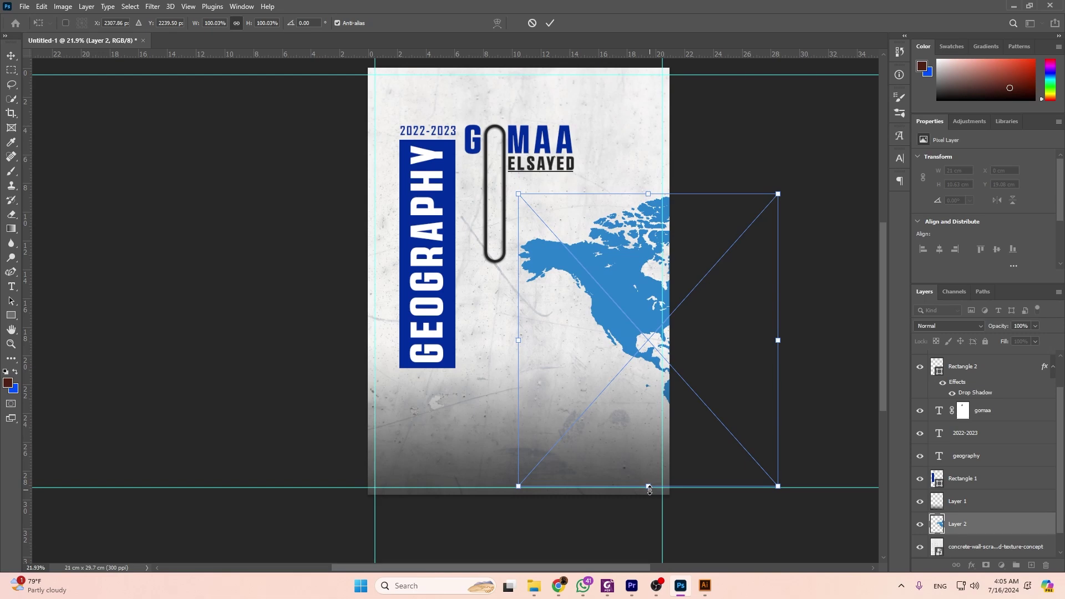
left_click_drag(650, 489, 657, 397)
left_click_drag(652, 339, 629, 395)
key("Return")
scroll(629, 394, "up", 2)
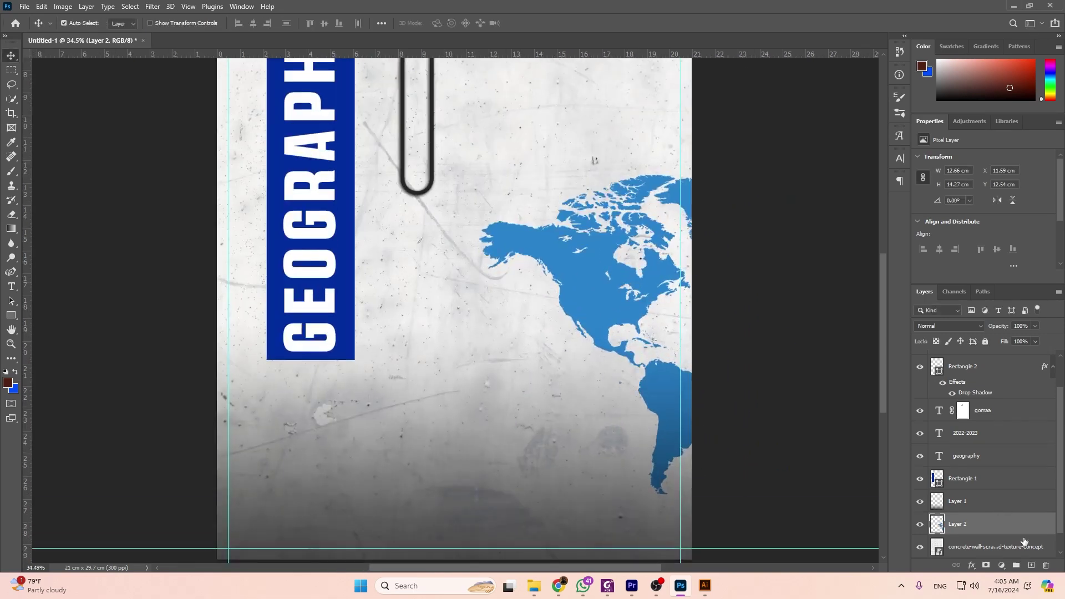
double_click(1024, 543)
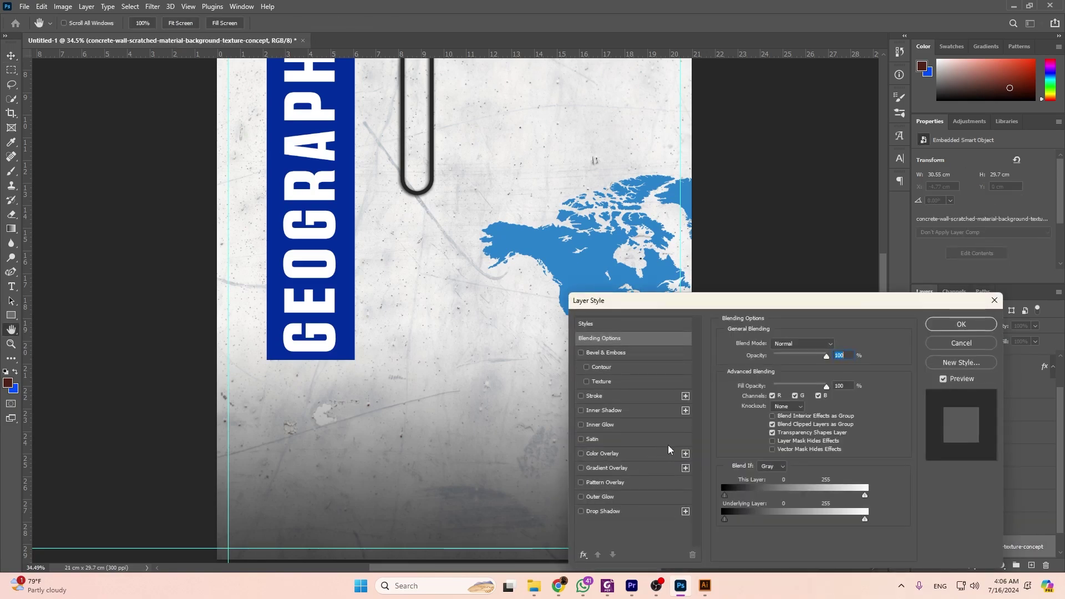
Dismiss Layer Style, try colorizing the concrete texture in Hue/Saturation, then cancel.
left_click(960, 344)
scroll(638, 371, "up", 1)
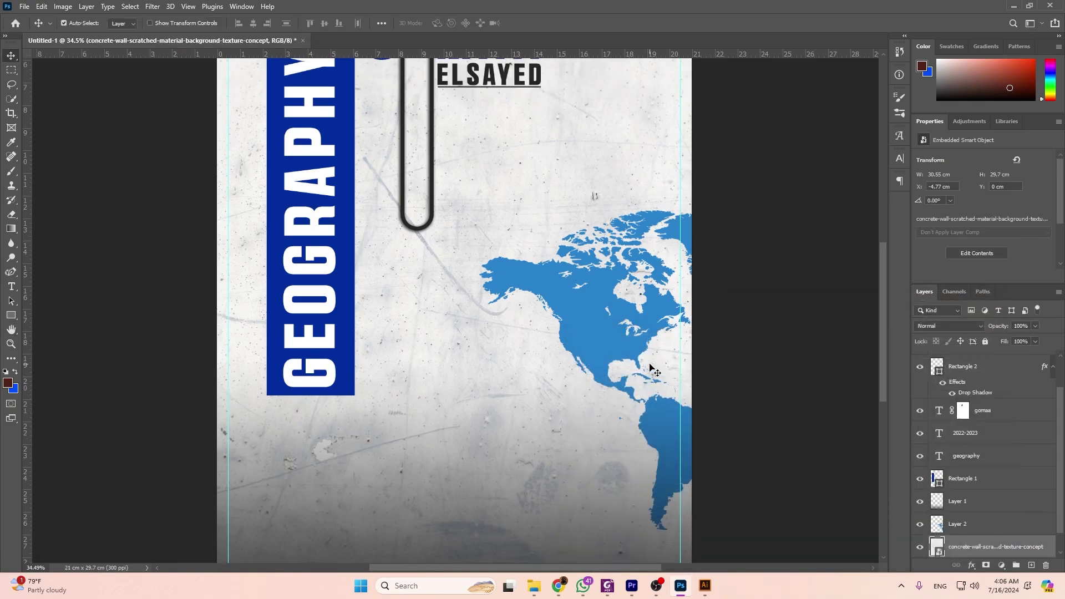
key("ctrl+u")
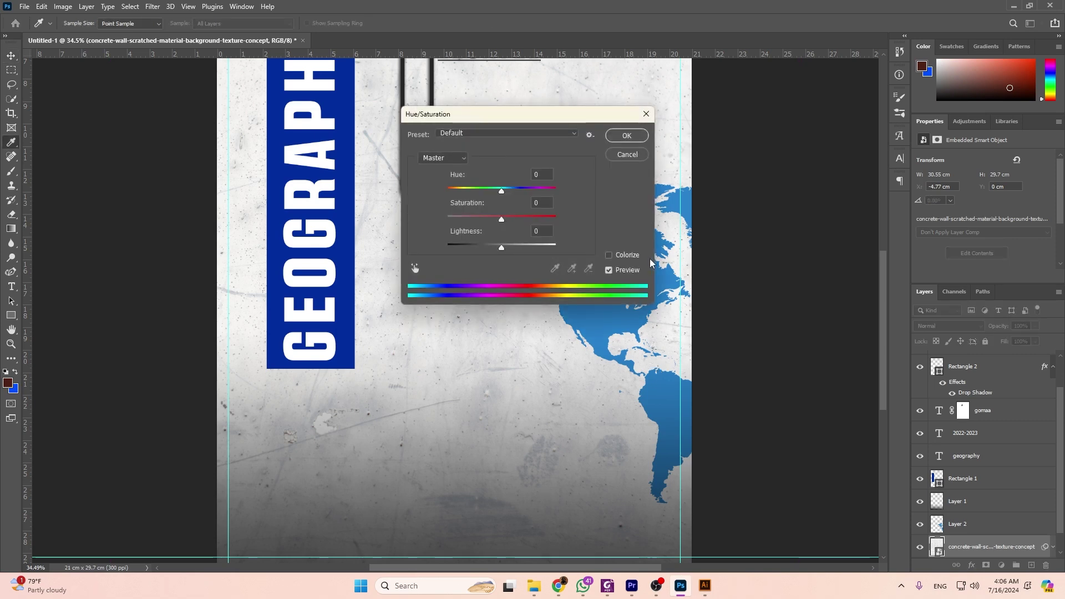
left_click(608, 255)
left_click_drag(502, 248, 493, 249)
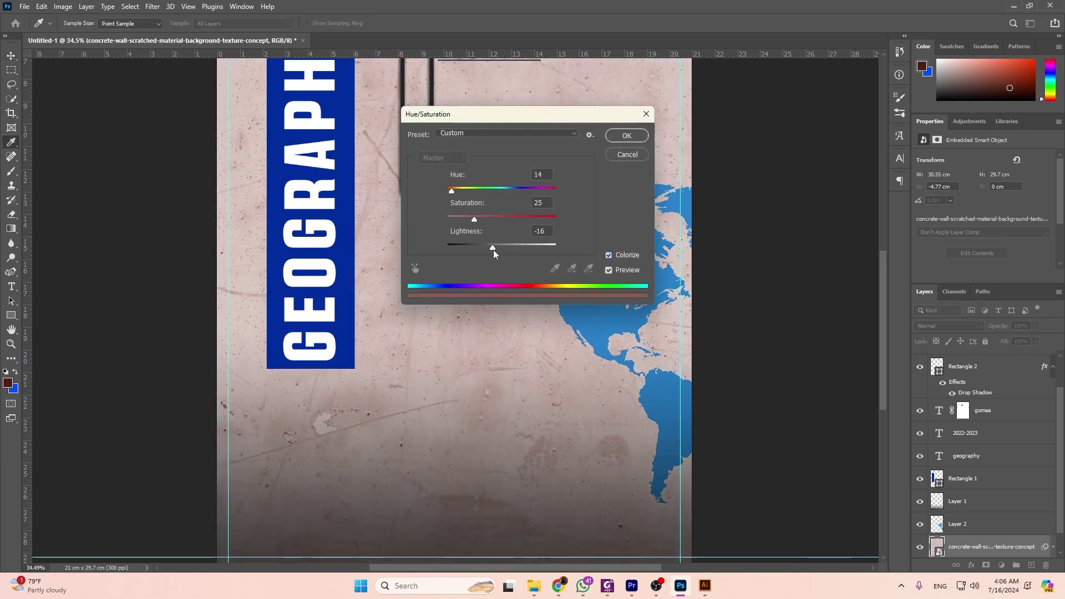
left_click(635, 157)
scroll(982, 499, "down", 1)
Colorize the Layer 2 map dark grey with Saturation 0 and Lightness -39.
left_click(982, 505)
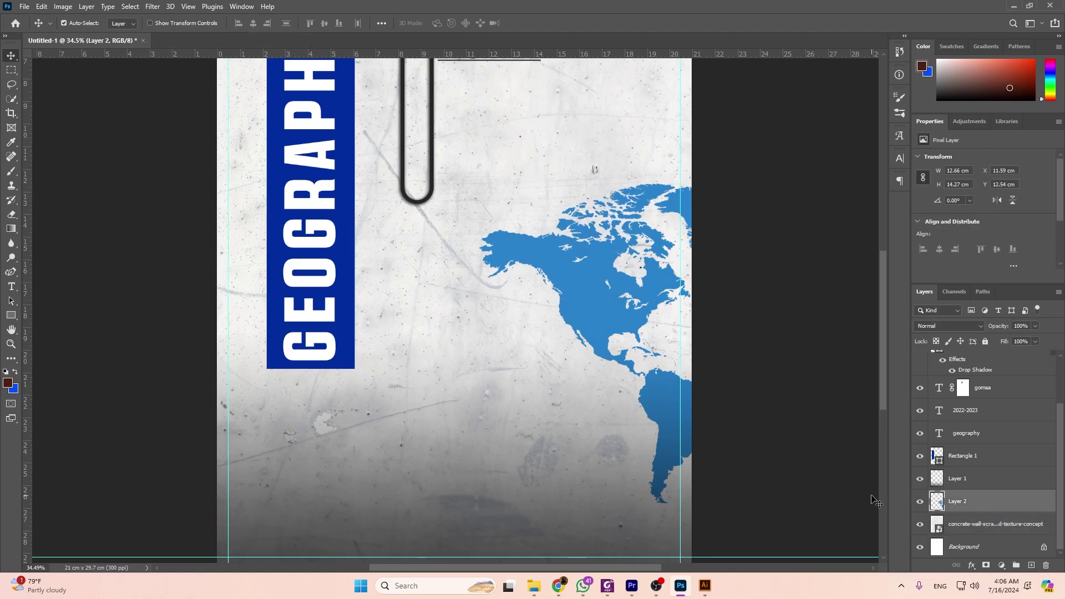
key("ctrl+u")
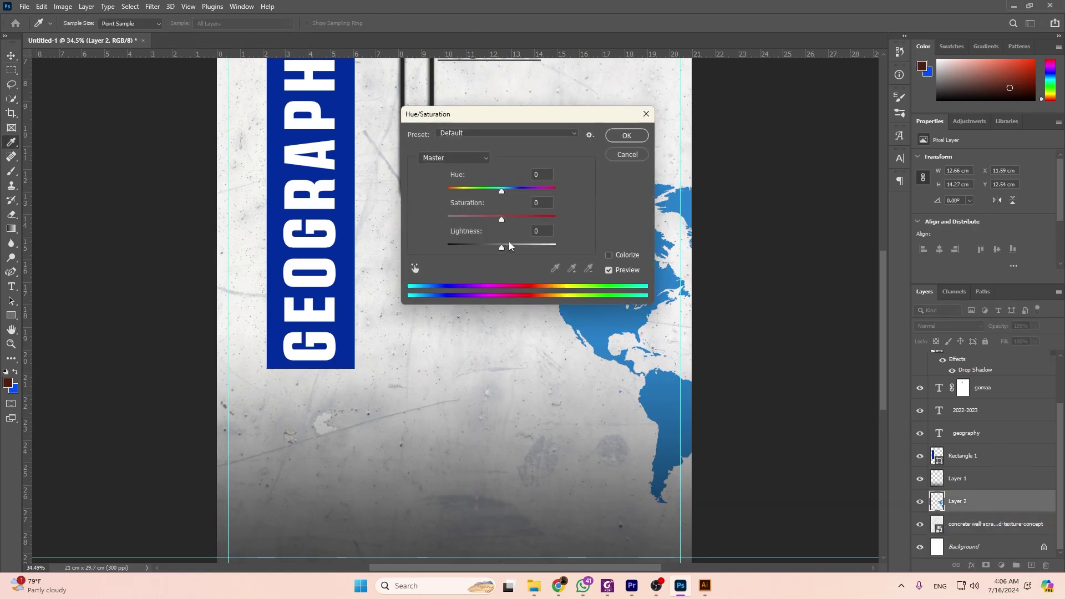
left_click(608, 256)
left_click_drag(501, 251, 484, 248)
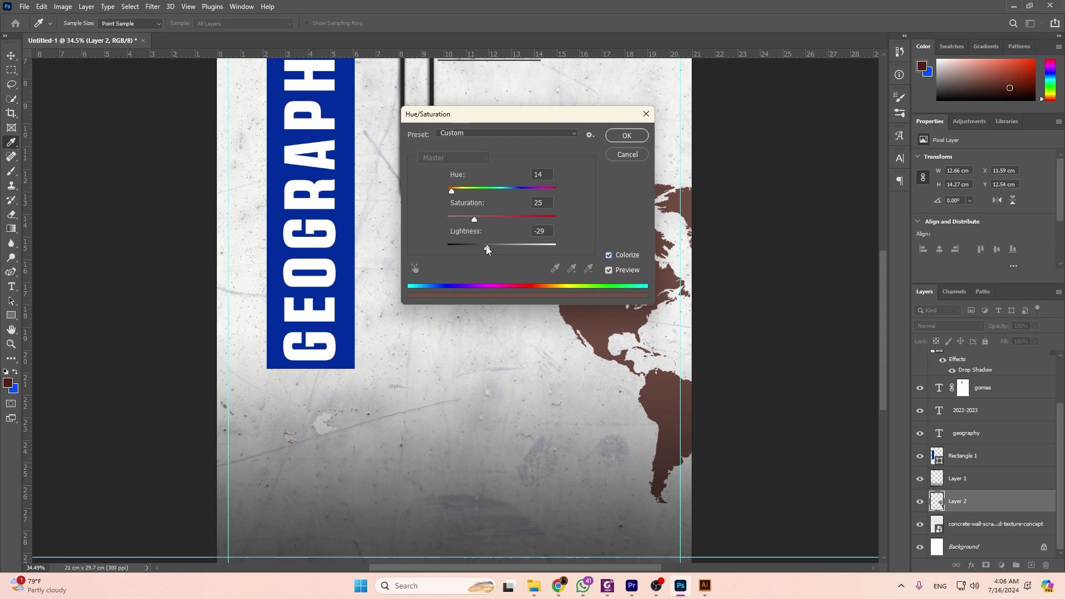
key("shift+Tab")
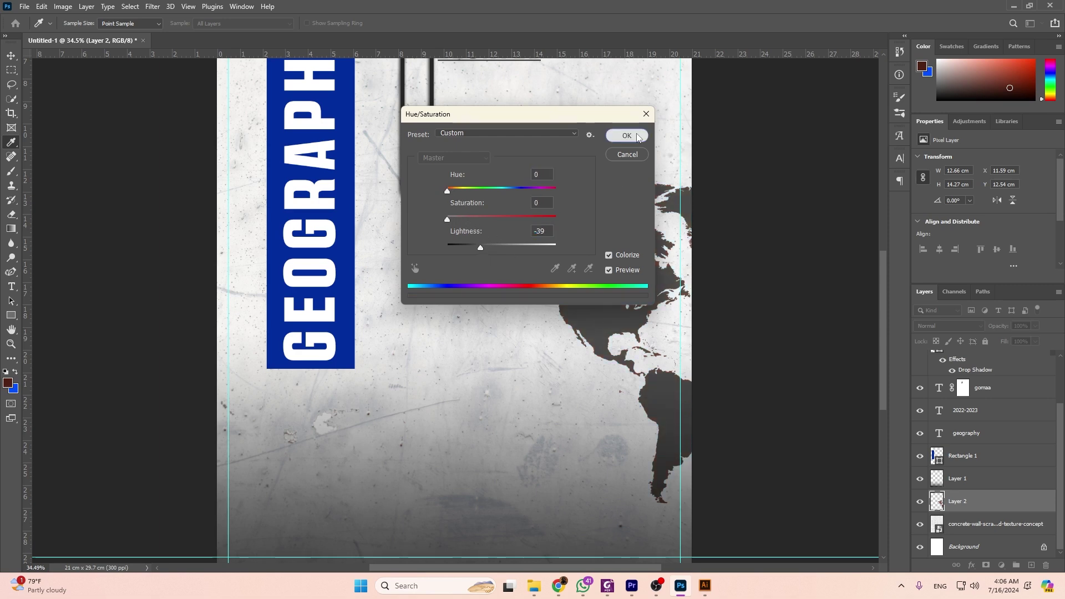
left_click(626, 135)
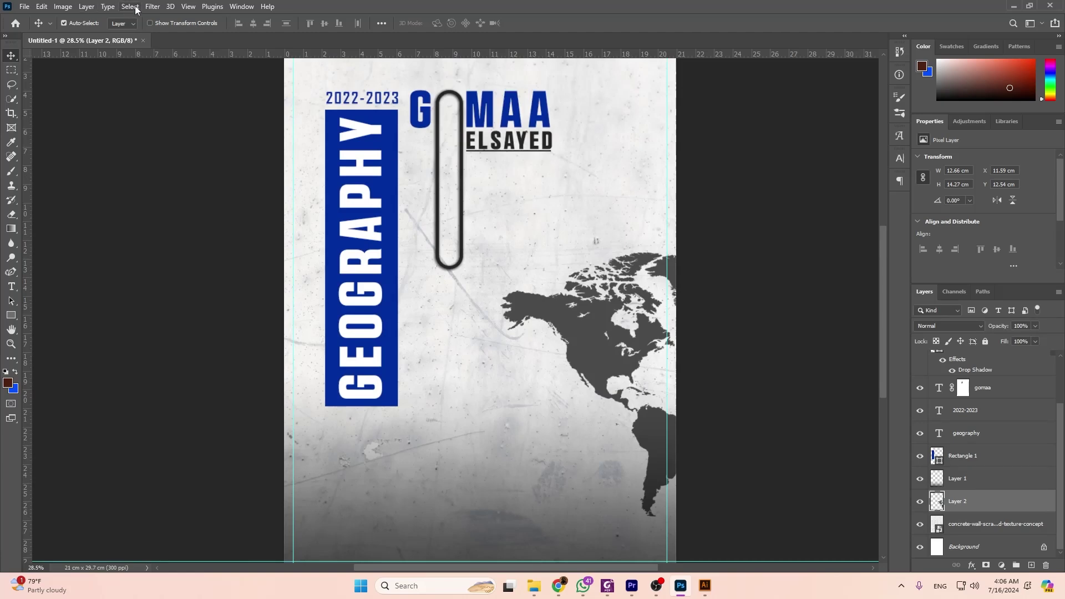
Apply a light Add Noise filter to the world map, keeping uniform distribution.
left_click(149, 8)
mouse_move(217, 189)
left_click(303, 182)
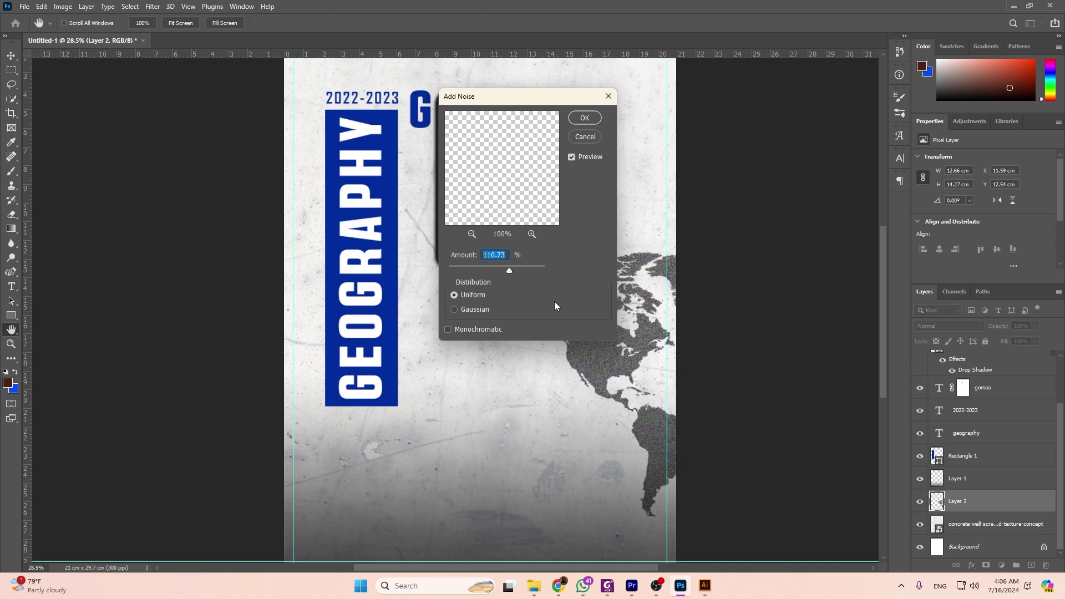
left_click_drag(507, 271, 491, 271)
left_click(462, 310)
left_click(455, 295)
left_click_drag(491, 272, 482, 271)
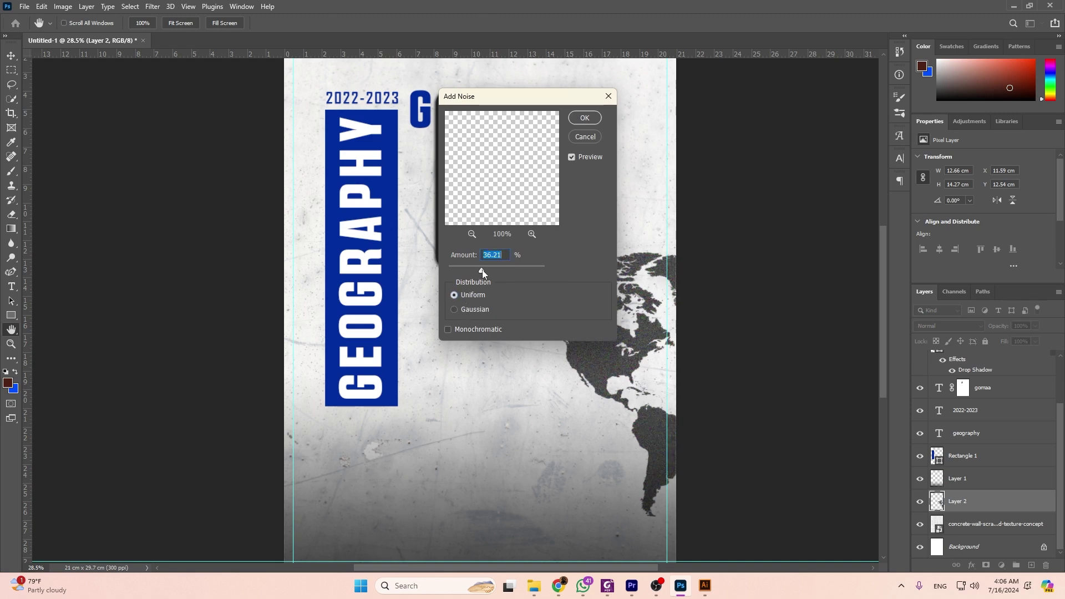
left_click(585, 118)
Apply Dust & Scratches to the map with Radius at its minimum of 1.
left_click(160, 6)
mouse_move(250, 180)
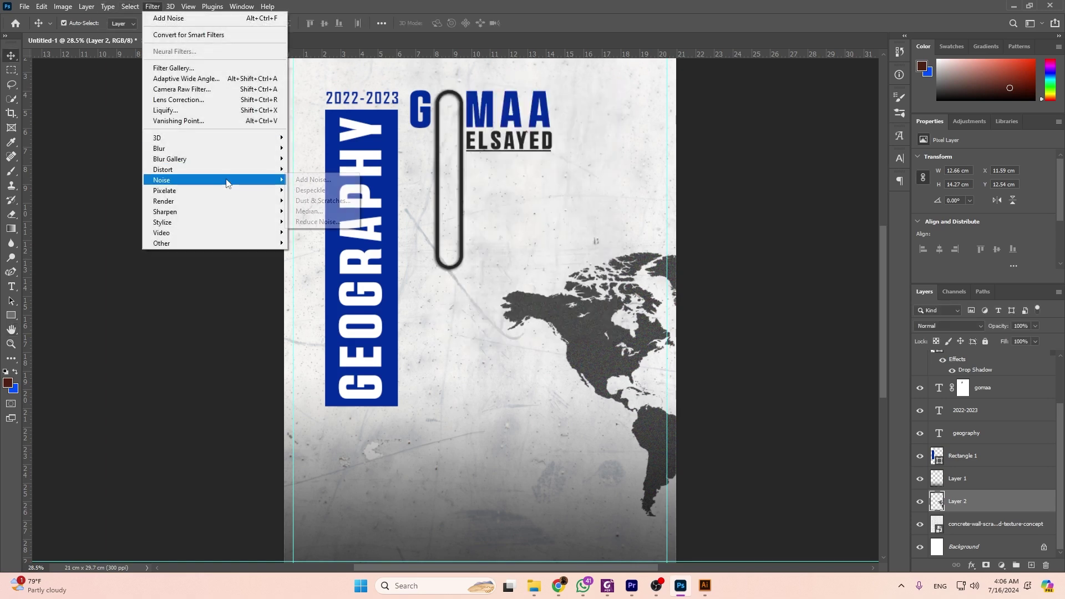
left_click(321, 202)
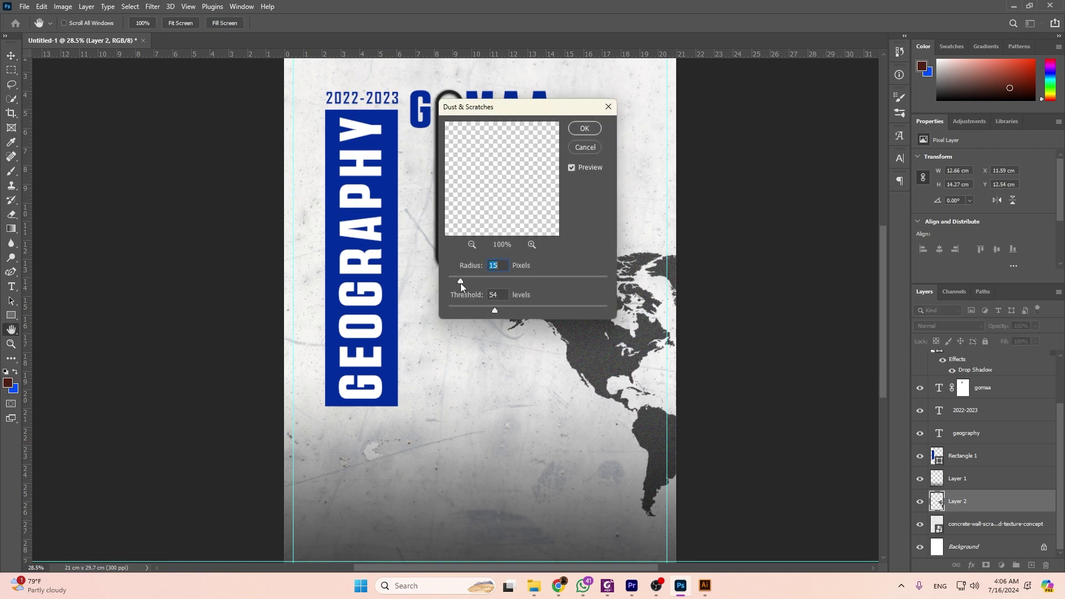
left_click_drag(475, 282, 421, 283)
left_click(586, 130)
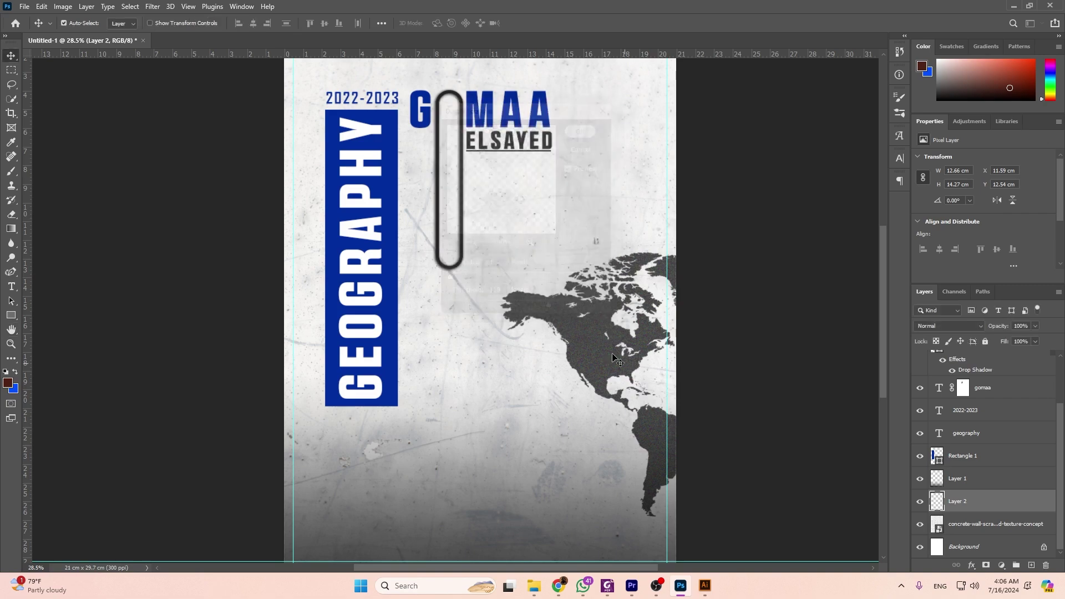
Zoom out and compare the cover with the world map artwork and reference PDF.
key("v")
scroll(597, 334, "down", 2)
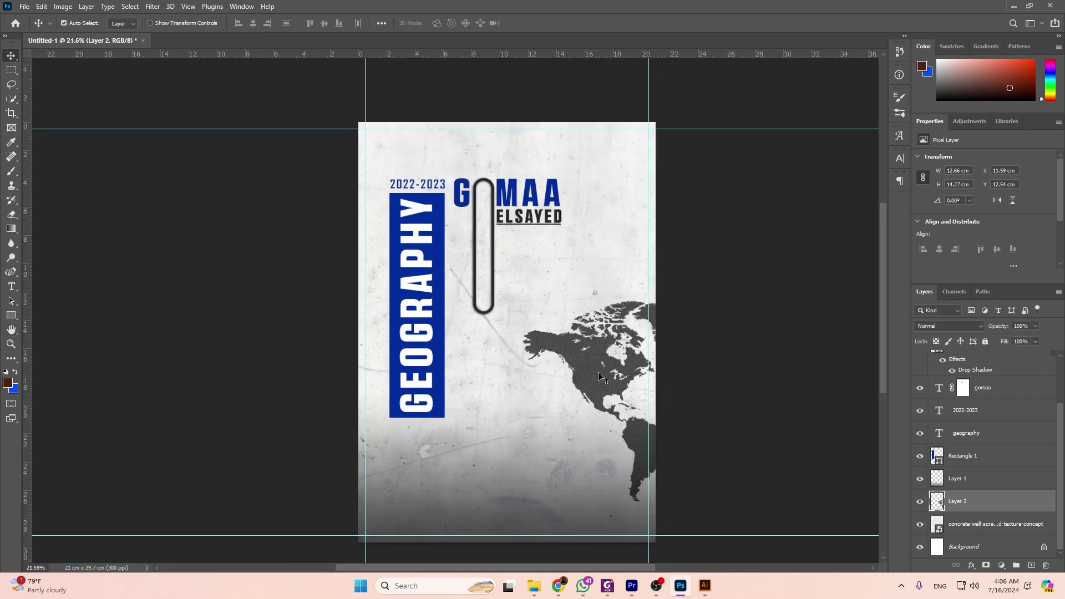
key("alt+Tab")
key("alt+Tab")
key("alt+Tab")
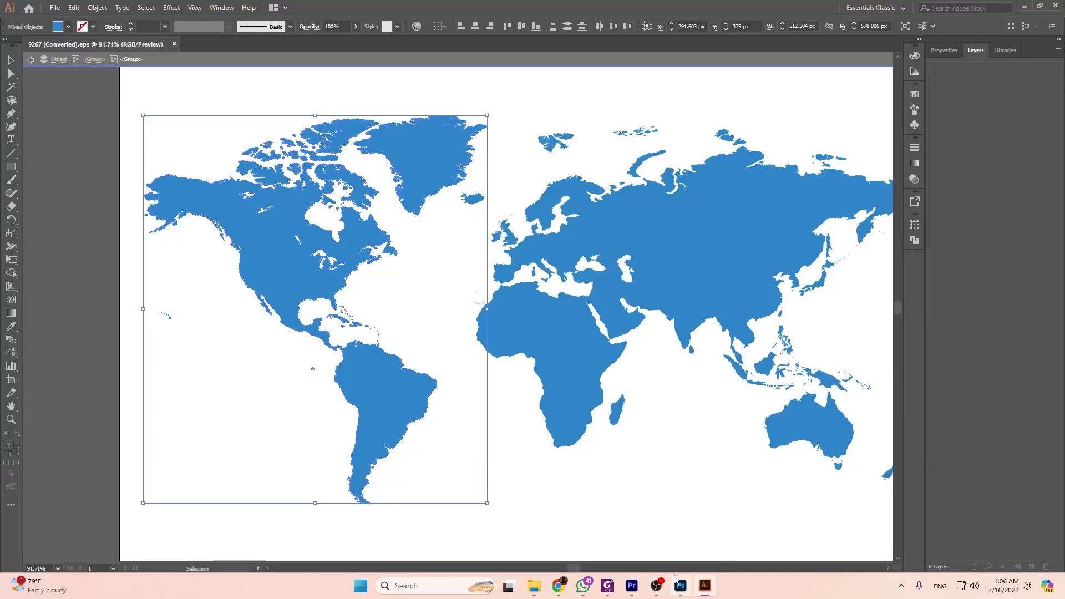
left_click(680, 586)
left_click(607, 585)
scroll(618, 322, "up", 2)
scroll(617, 322, "down", 3)
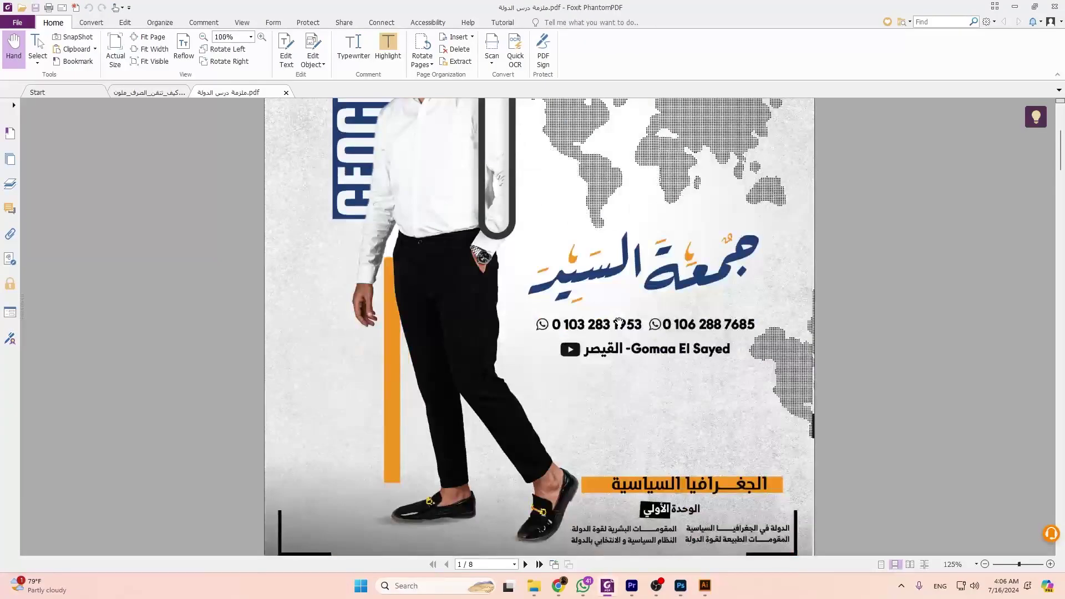
scroll(617, 322, "down", 1)
scroll(667, 275, "up", 2)
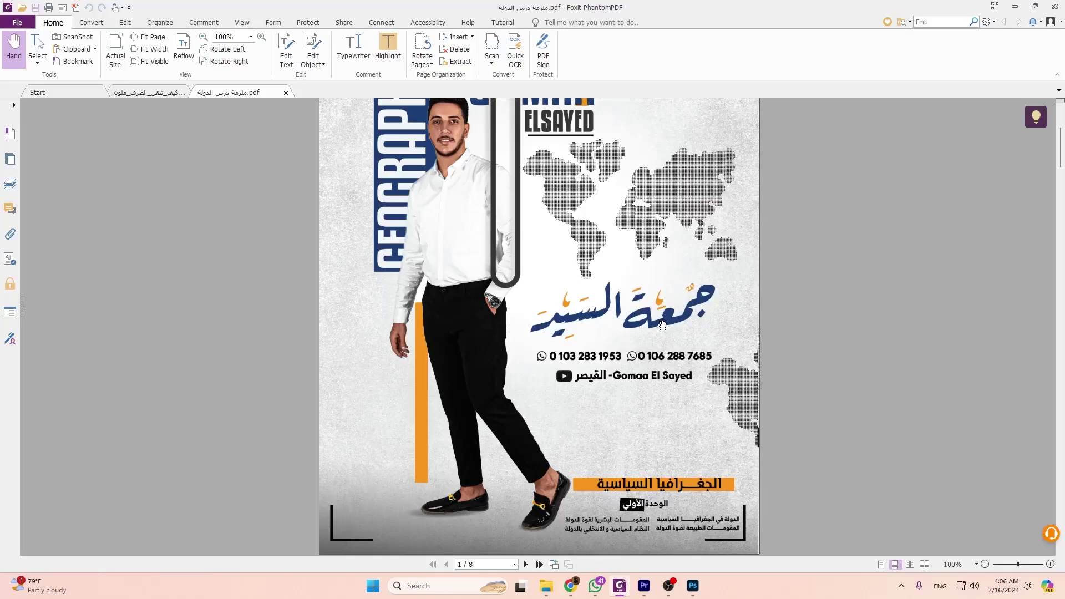
key("alt+Tab")
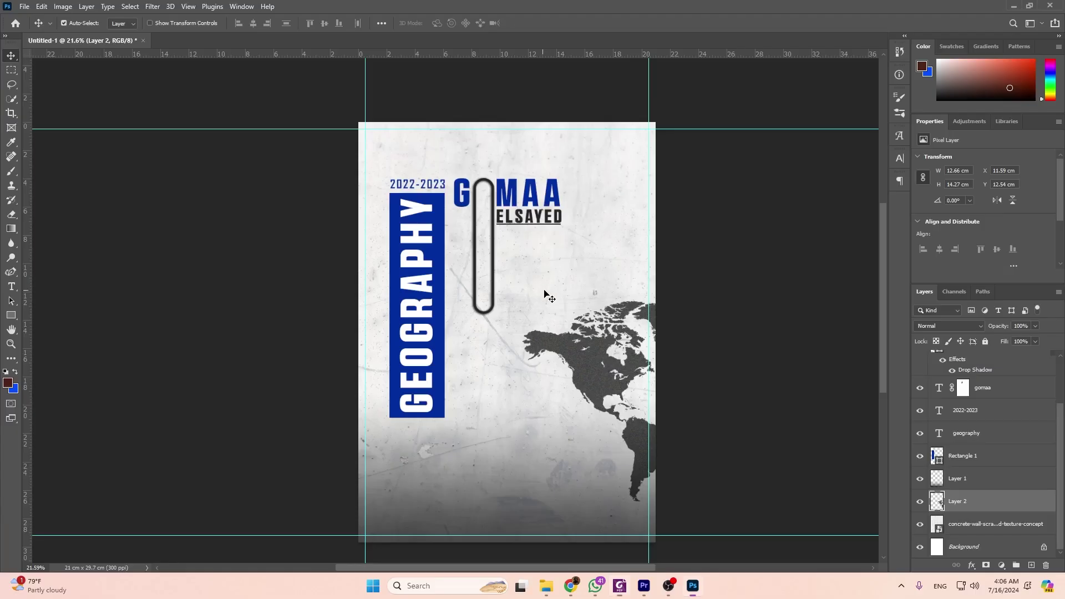
Type the author's name in Arabic into a new text box below the paperclip, then select it all.
scroll(511, 411, "down", 1)
scroll(516, 409, "up", 1)
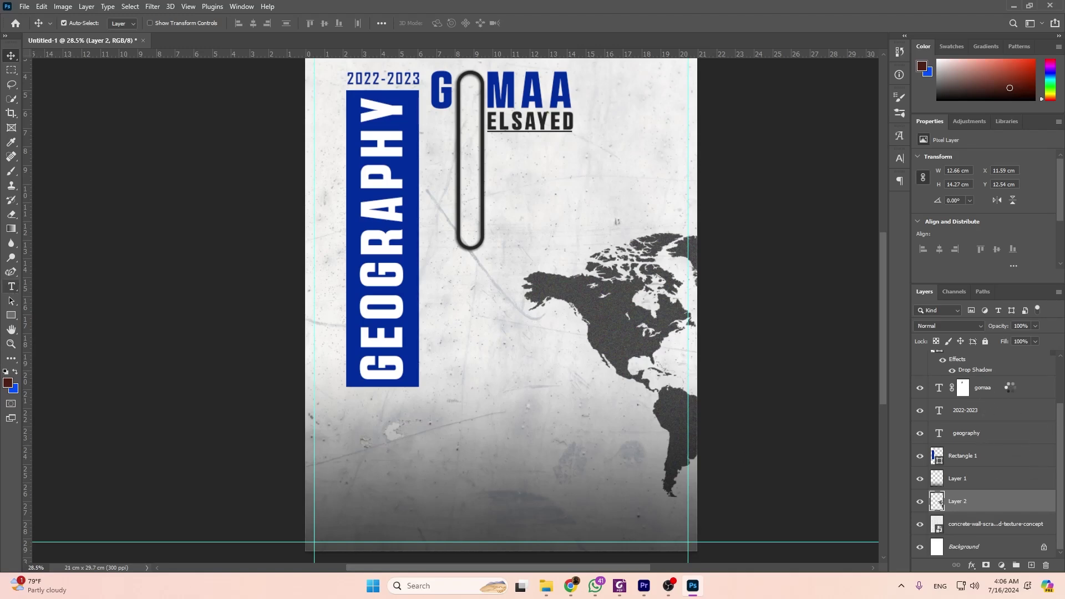
left_click(11, 287)
scroll(1005, 393, "up", 2)
left_click(978, 364)
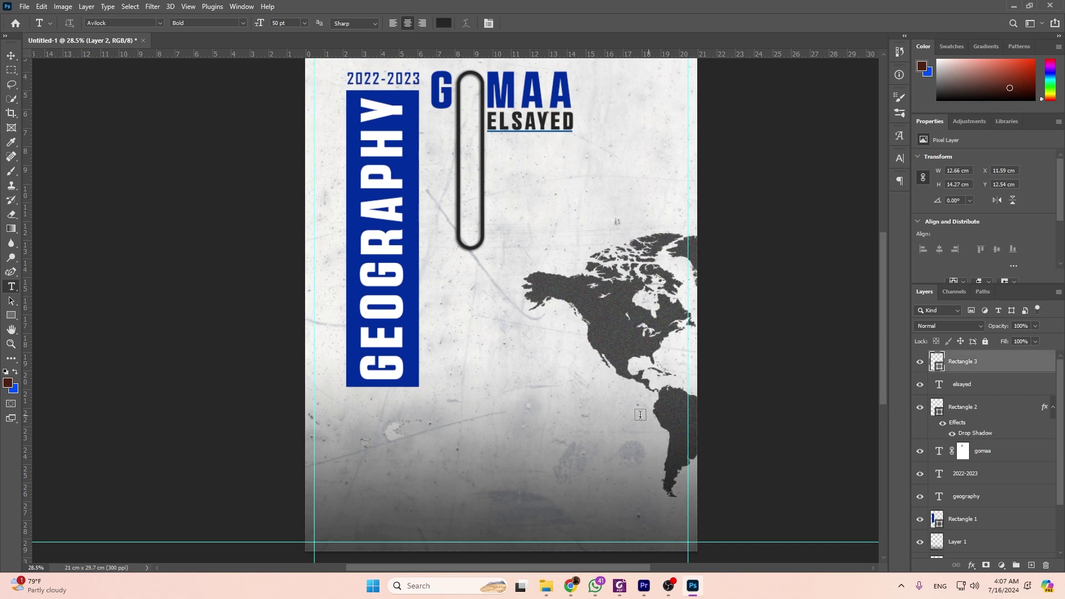
left_click(565, 417)
key("BackSpace")
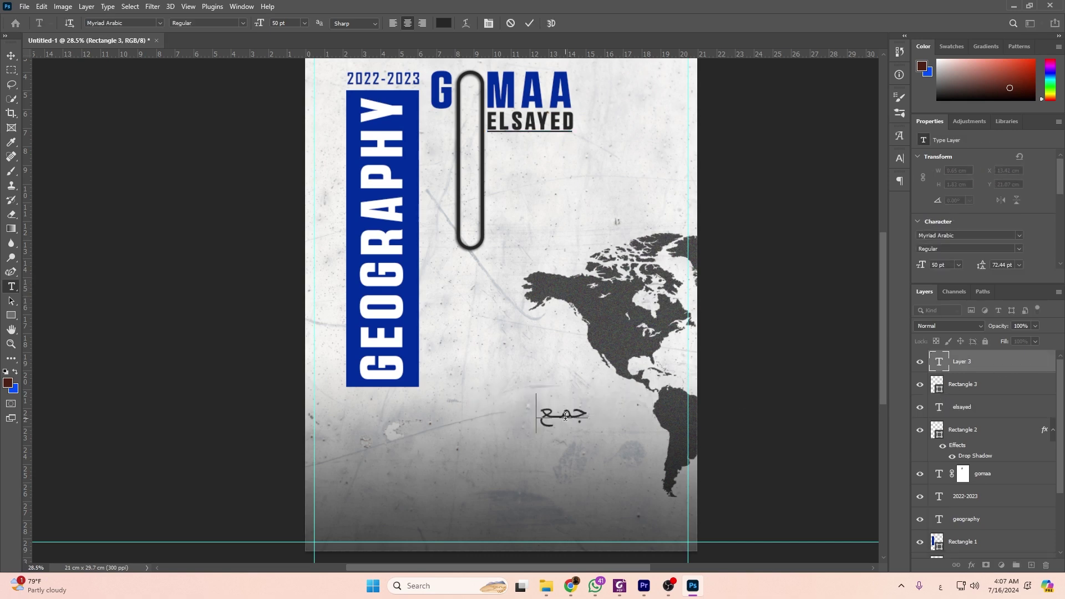
key("ctrl+a")
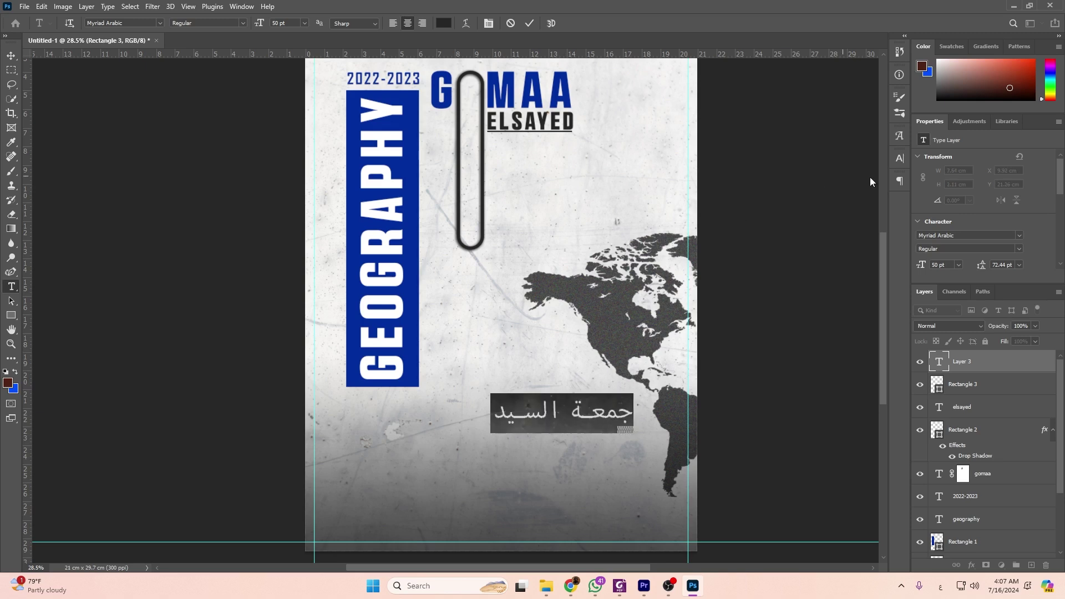
left_click(1015, 235)
Set the Arabic name's font to RAOOF.
left_click(1019, 236)
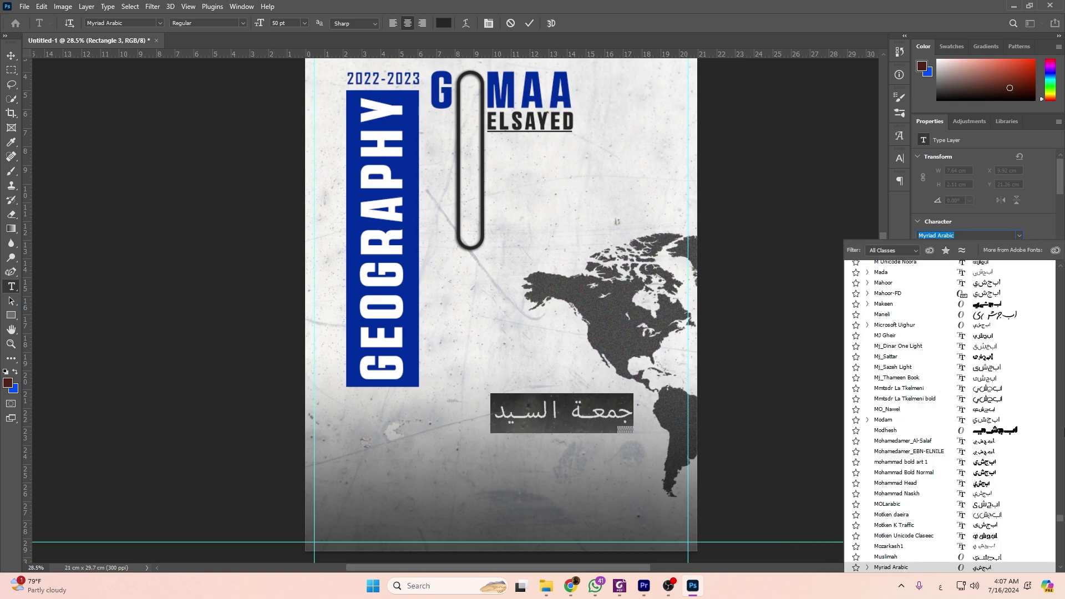
left_click_drag(1062, 520, 1061, 271)
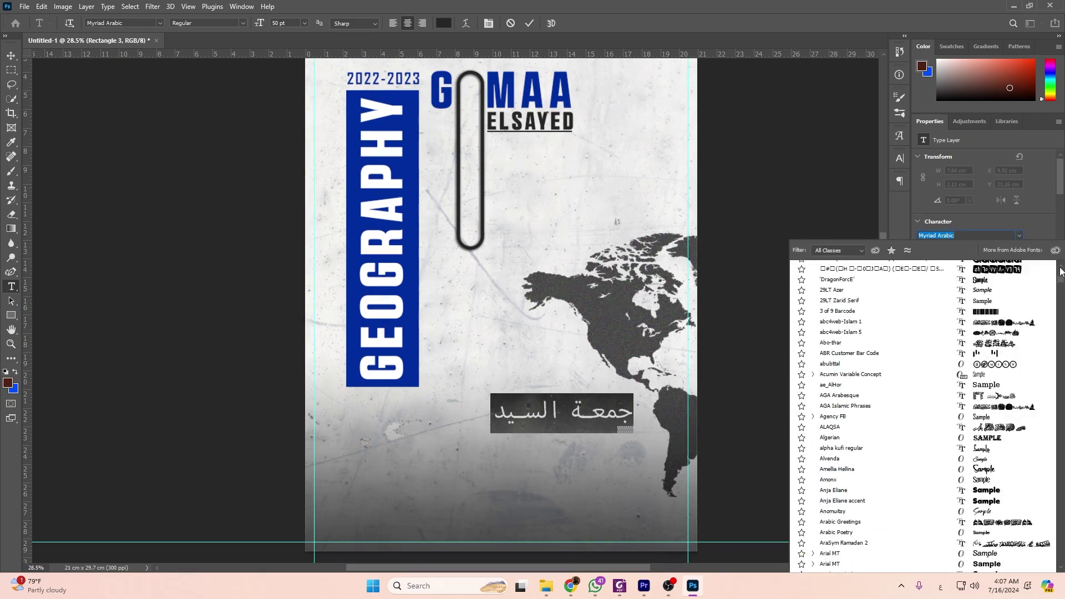
scroll(1045, 295, "up", 9)
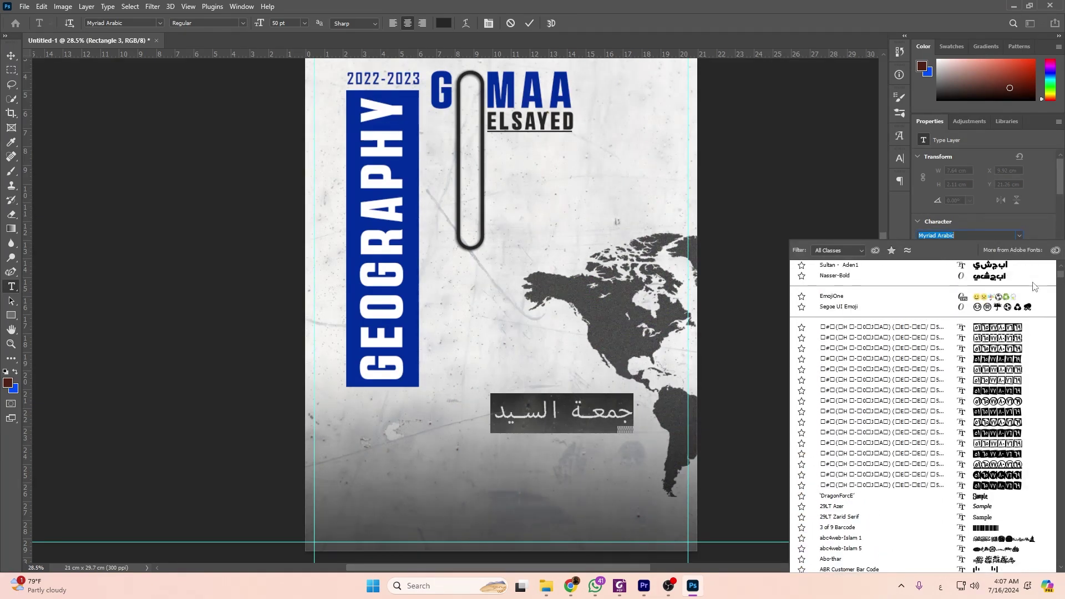
scroll(1035, 286, "up", 1)
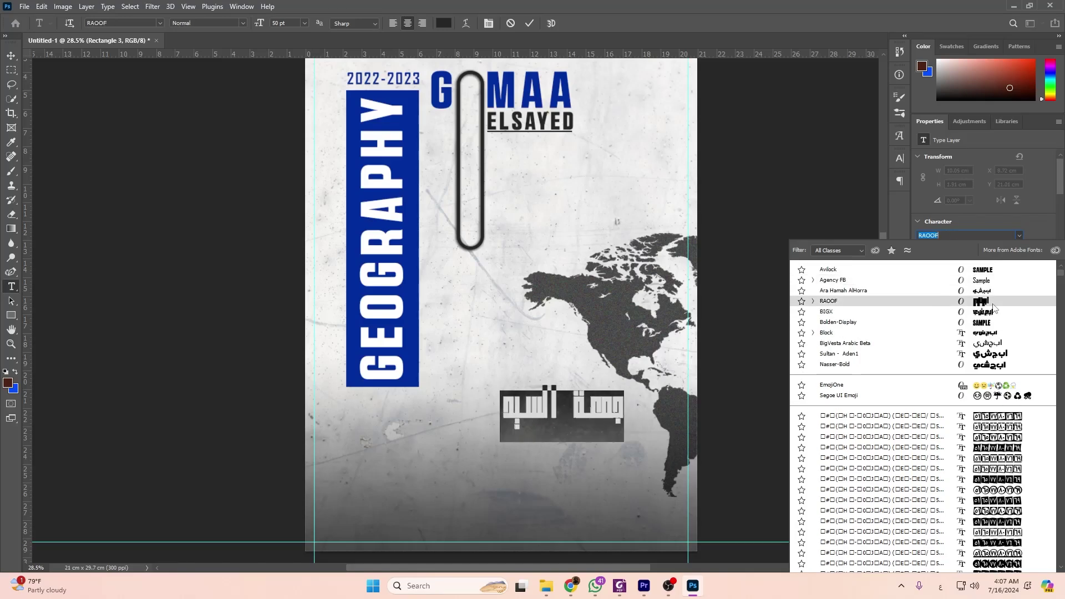
left_click(832, 300)
Colour the whole Arabic name deep blue (0a2896), then switch to the reference PDF and File Explorer.
left_click(638, 416)
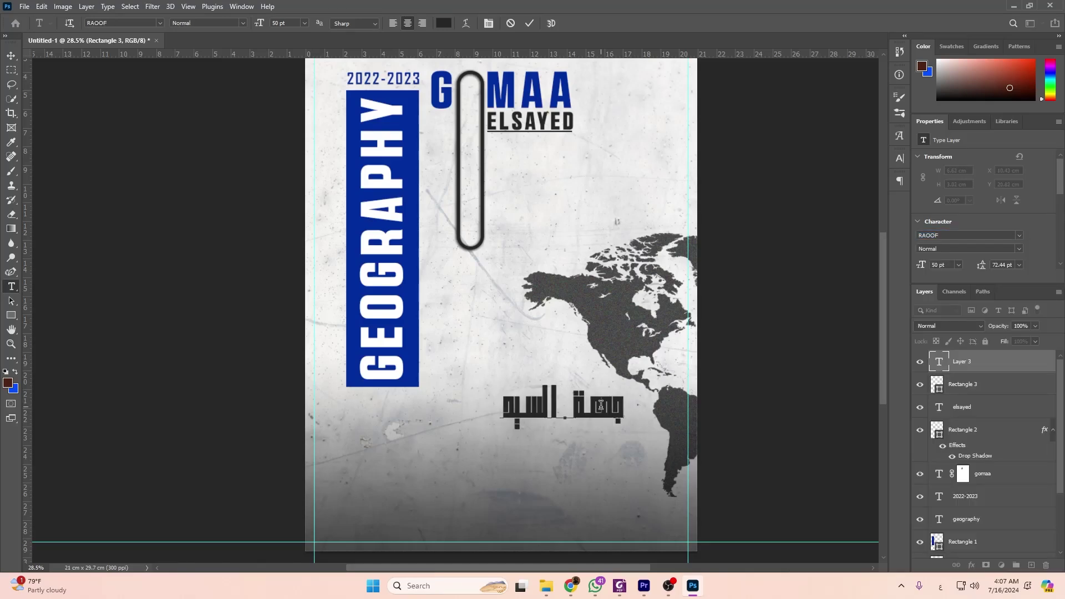
scroll(601, 405, "up", 1)
scroll(1029, 226, "down", 2)
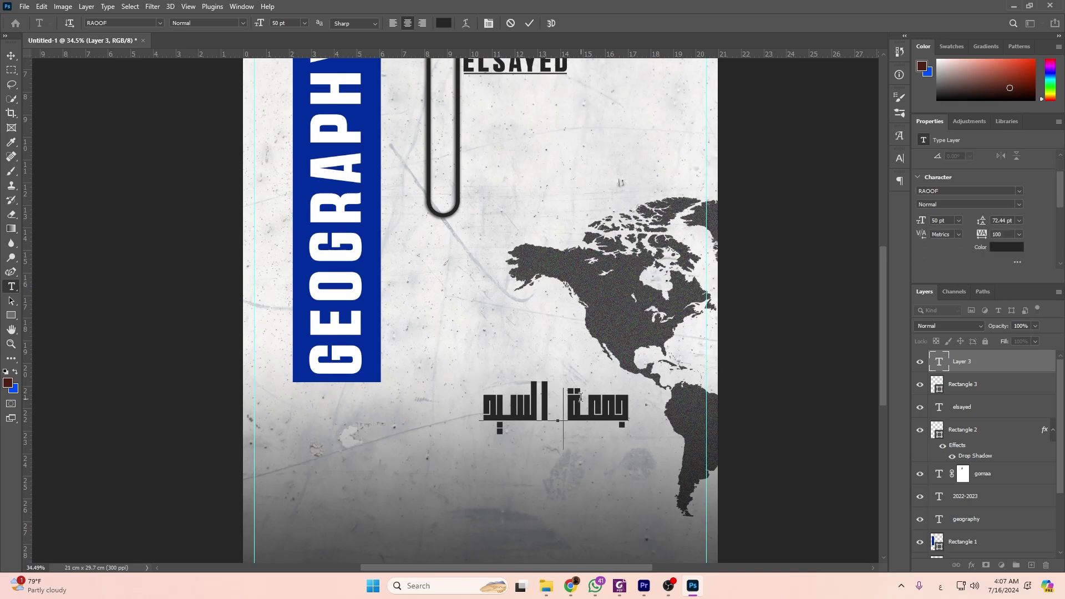
key("ctrl+a")
left_click(1007, 247)
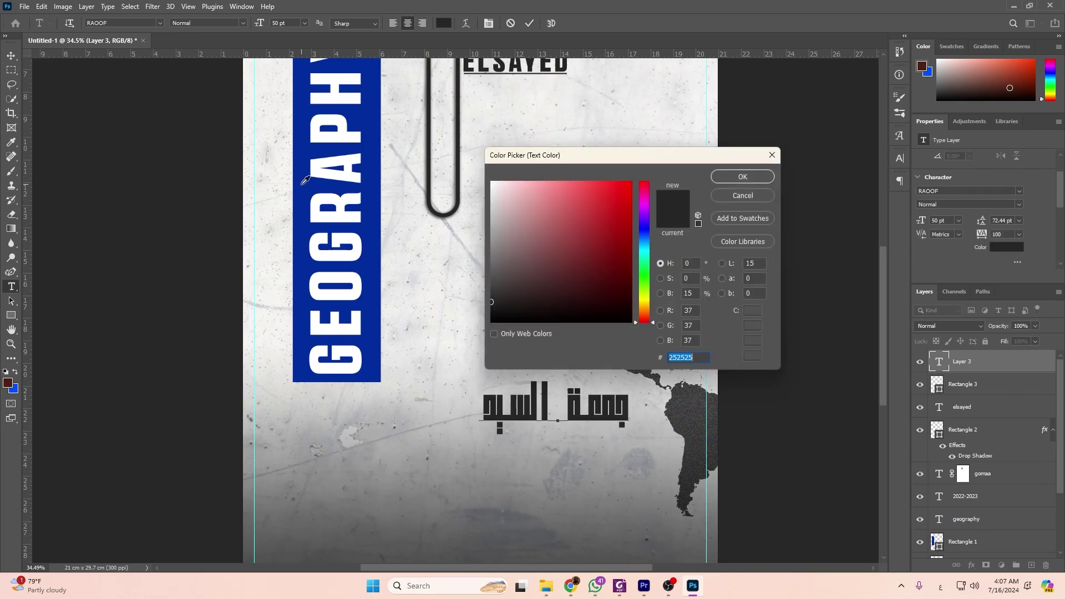
type("0a2896")
key("Return")
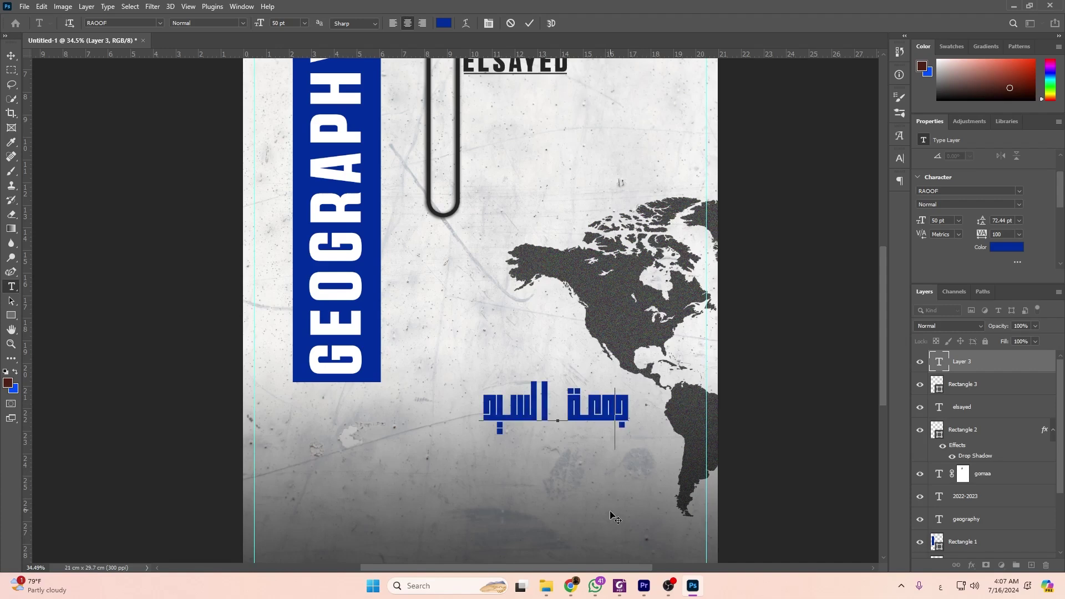
left_click(621, 587)
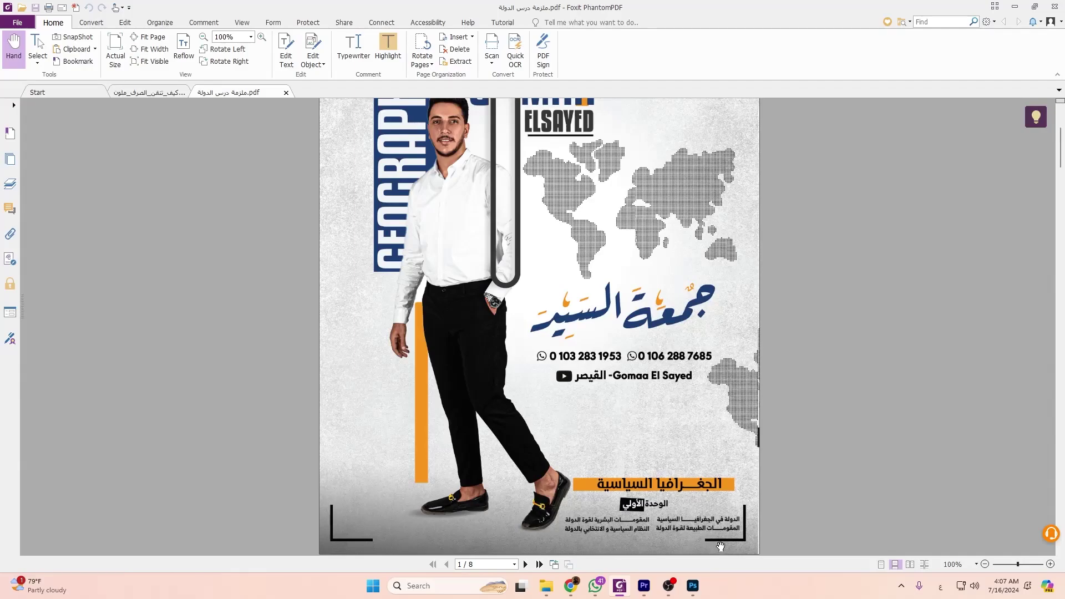
left_click(546, 586)
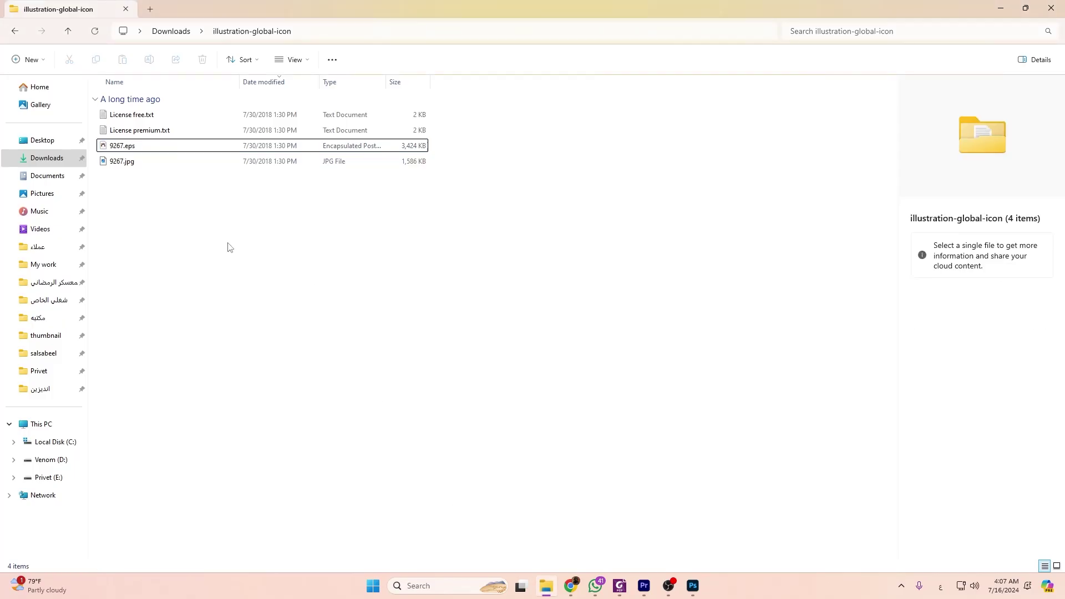
Open the diacritics shortcut file D:\Privet\التشكيل.txt from the Venom (D:) drive.
left_click(50, 460)
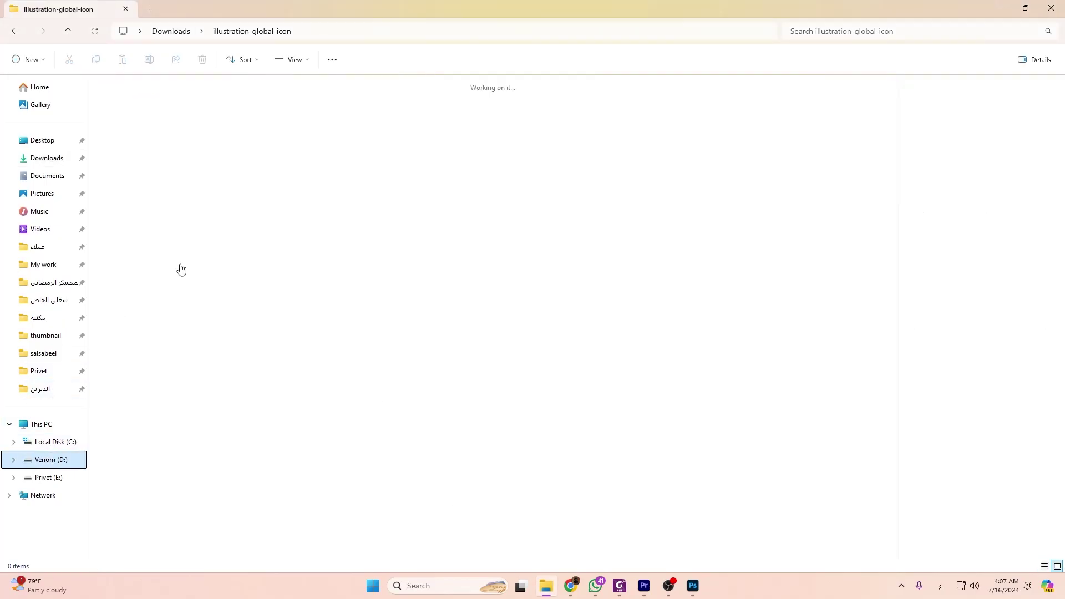
double_click(111, 128)
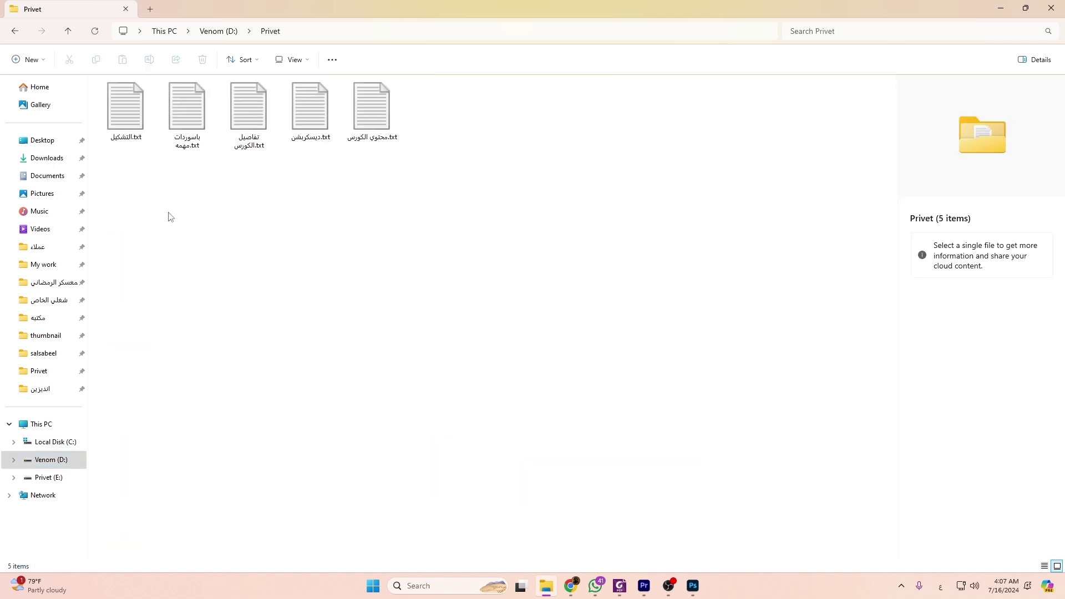
double_click(139, 112)
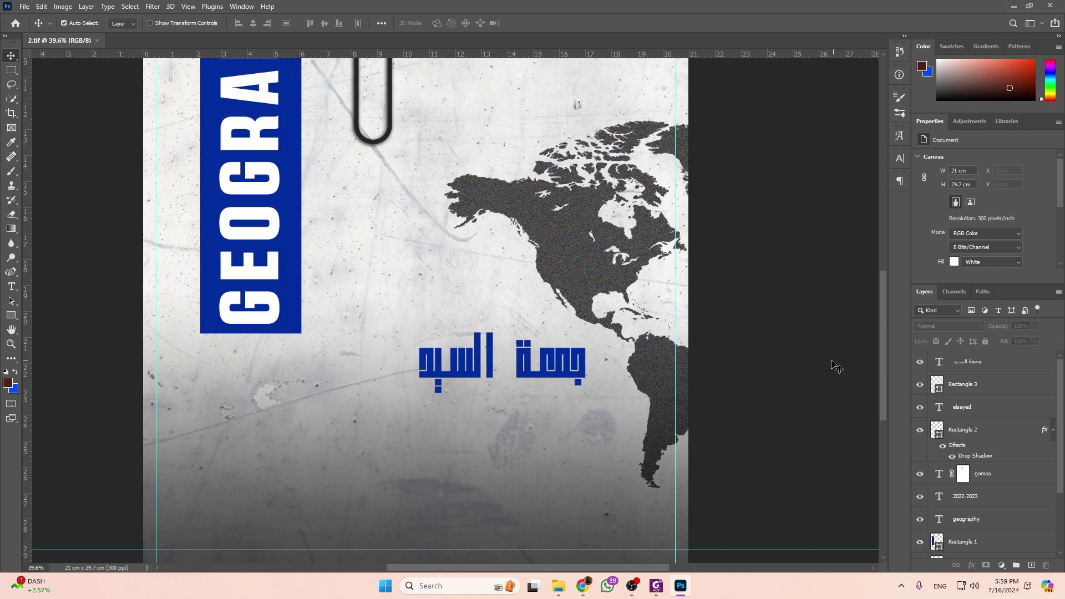
Set the Arabic name layer's letter tracking to 0.
left_click(549, 362)
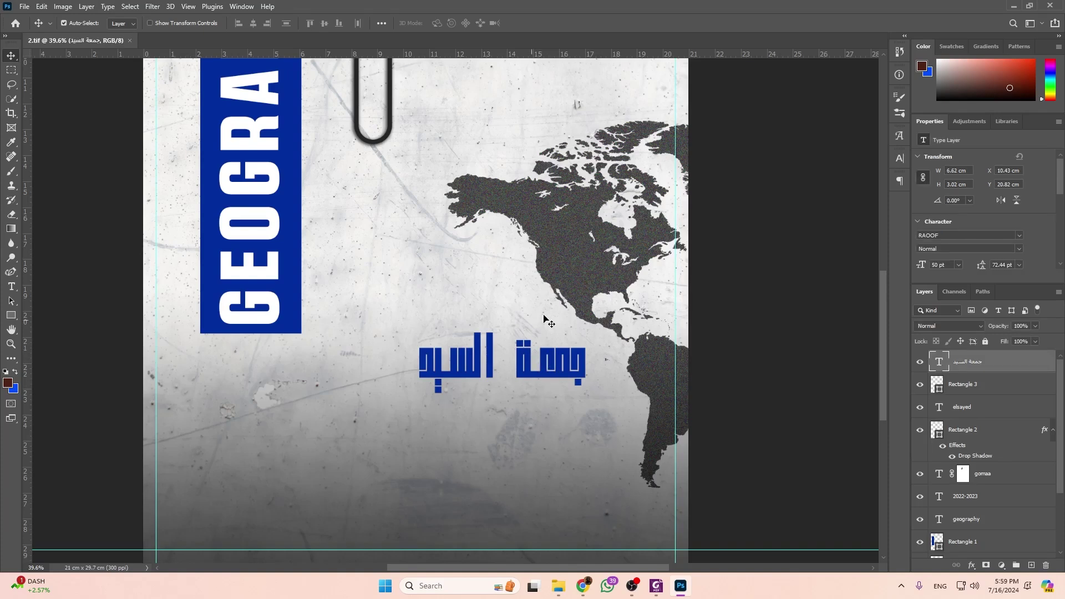
scroll(516, 339, "down", 1)
scroll(1036, 218, "down", 1)
left_click(1019, 243)
left_click(1010, 309)
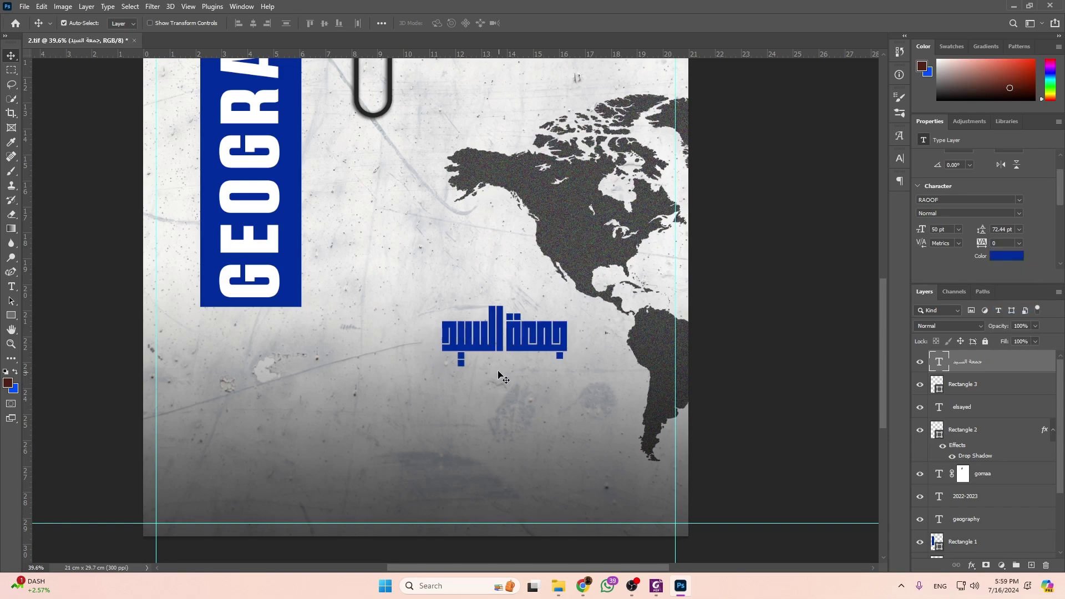
Open D:\Privet\التشكيل.txt diacritics shortcut list in Notepad.
left_click(557, 582)
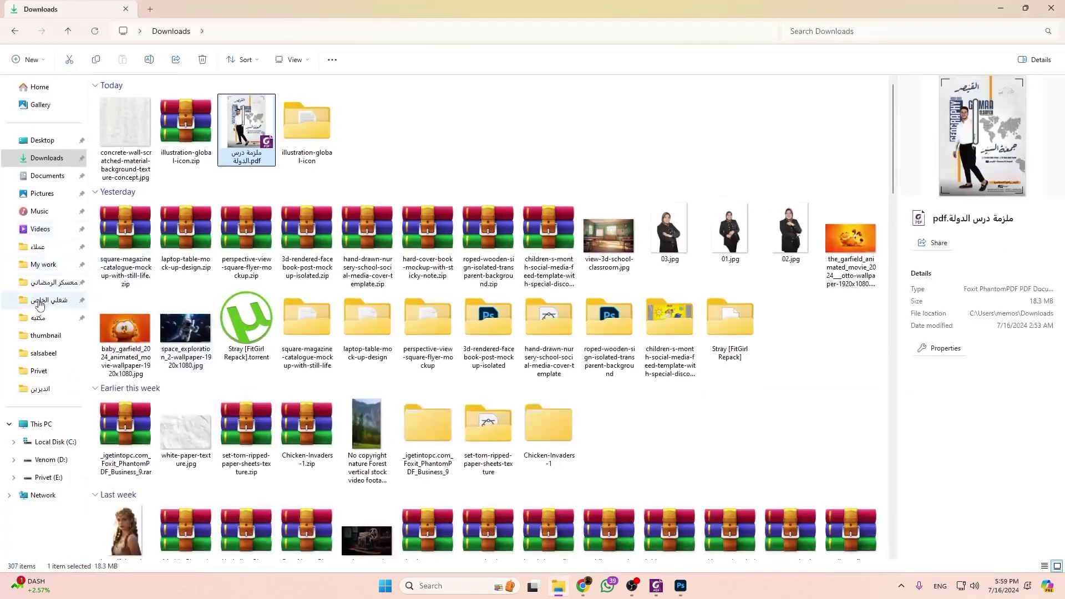
left_click(42, 264)
left_click(59, 459)
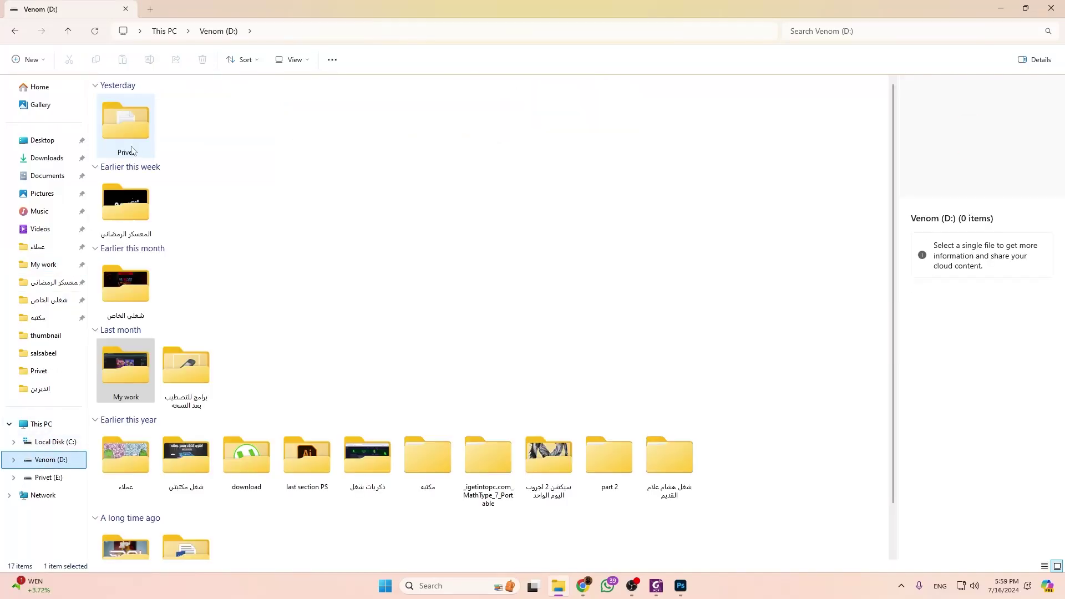
double_click(127, 122)
double_click(126, 111)
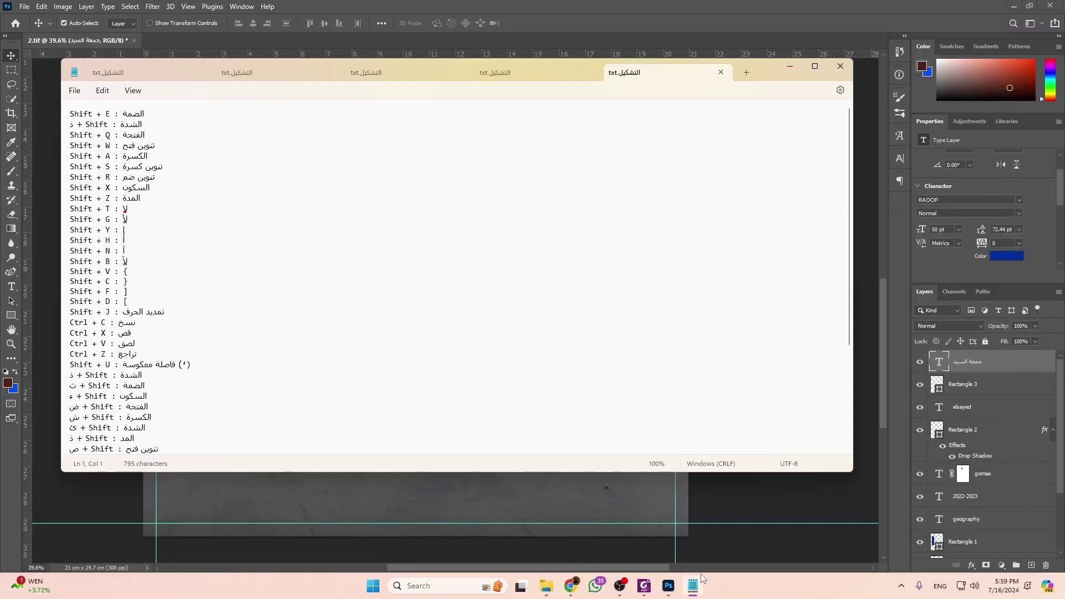
left_click(647, 588)
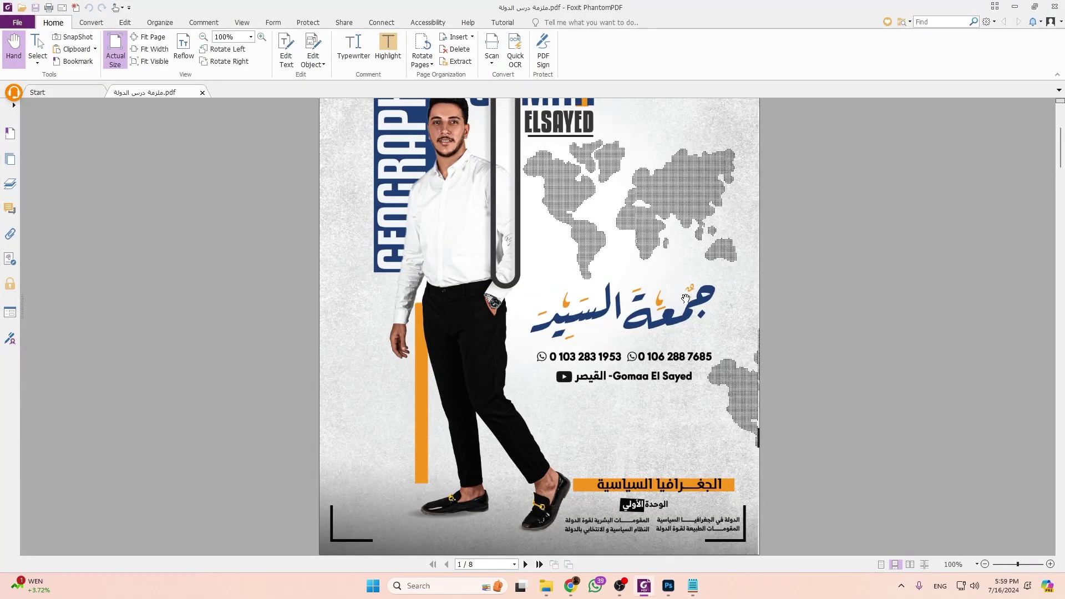
left_click(1014, 7)
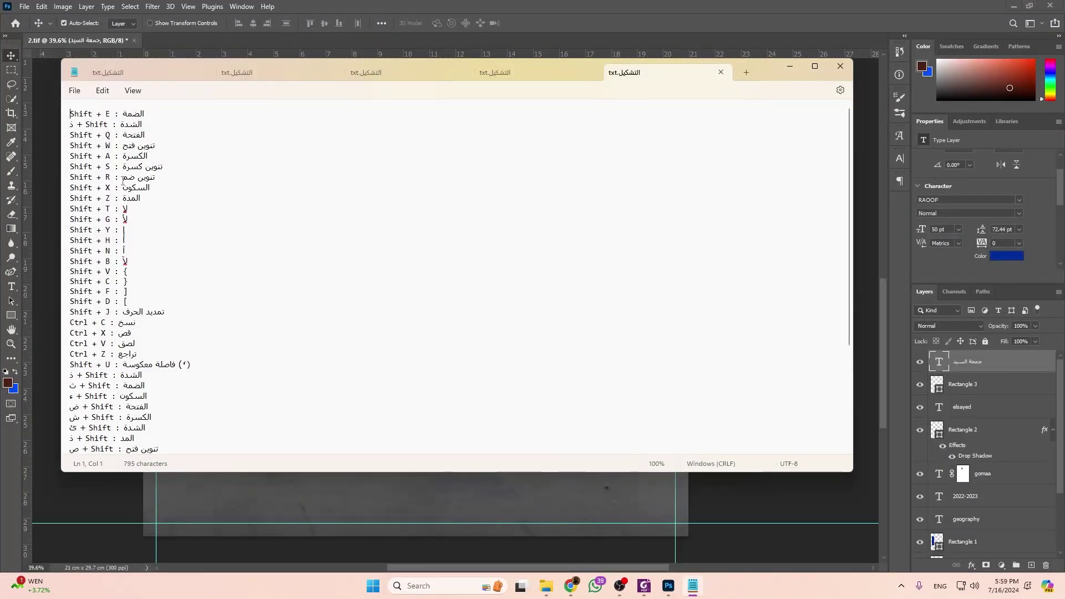
left_click(790, 66)
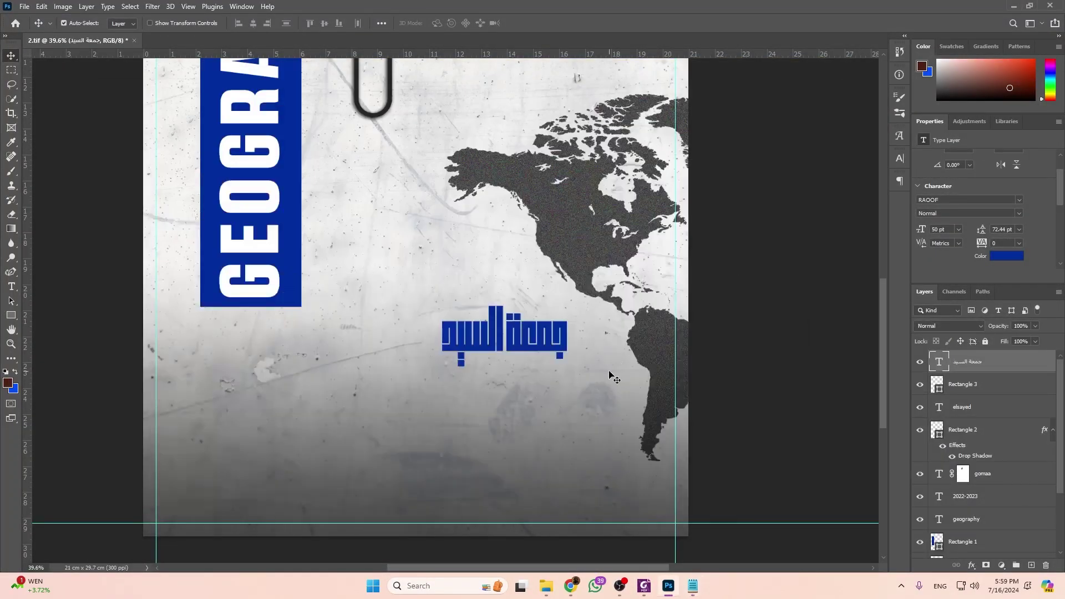
Start editing the Arabic name with Arabic keyboard input and place the caret for the first mark.
double_click(555, 335)
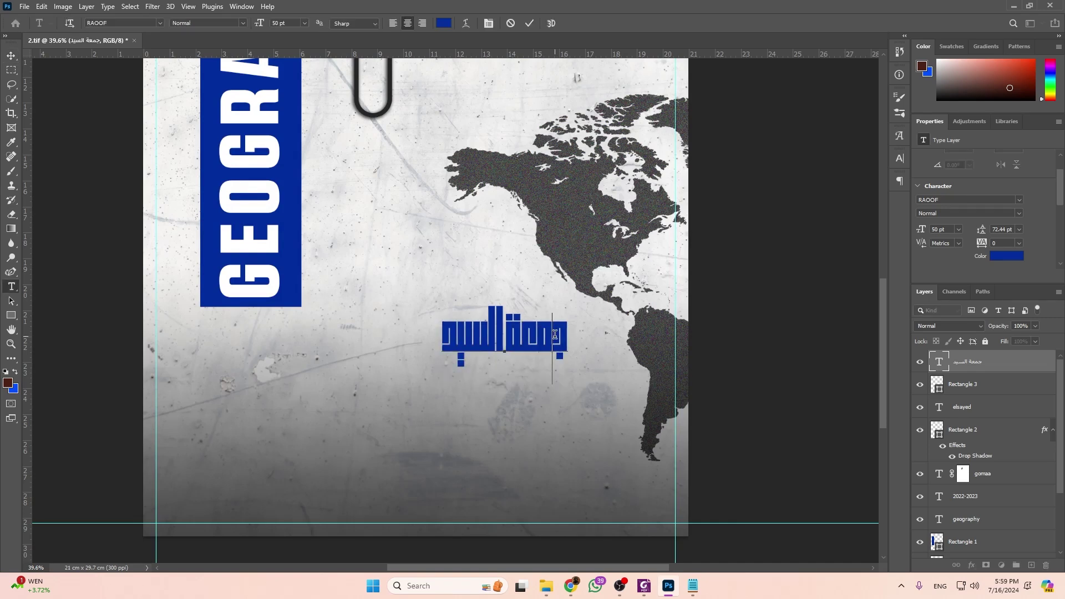
type("R")
key("BackSpace")
key("alt+shift")
left_click(535, 331)
key("alt+Tab")
key("alt+Tab")
left_click(642, 584)
left_click(643, 585)
left_click(645, 585)
left_click(644, 586)
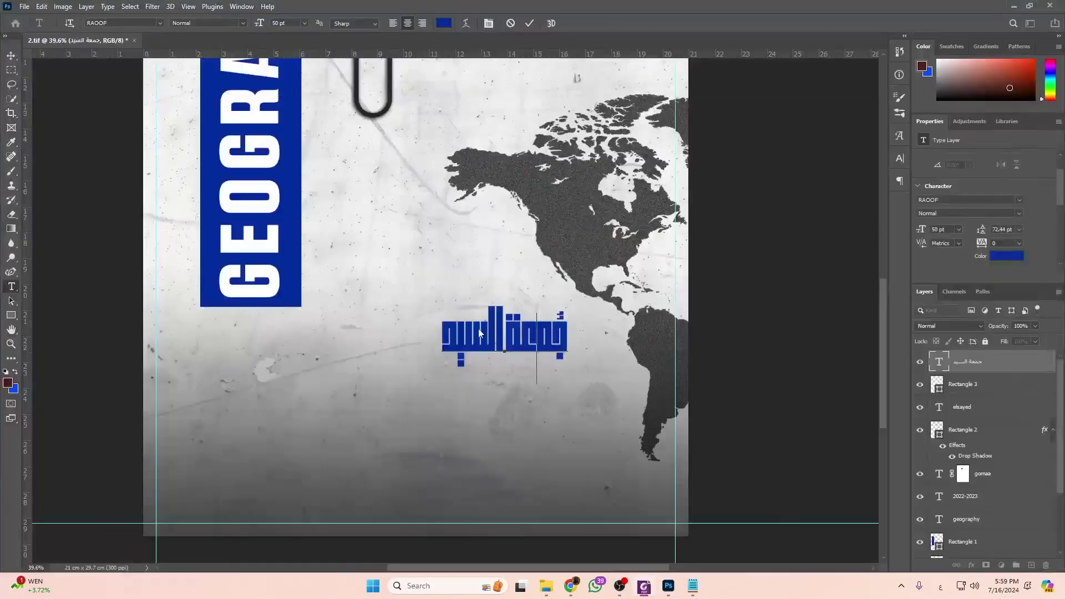
Add vowel marks to further letters, checking the reference poster and shortcut notes.
left_click(527, 330)
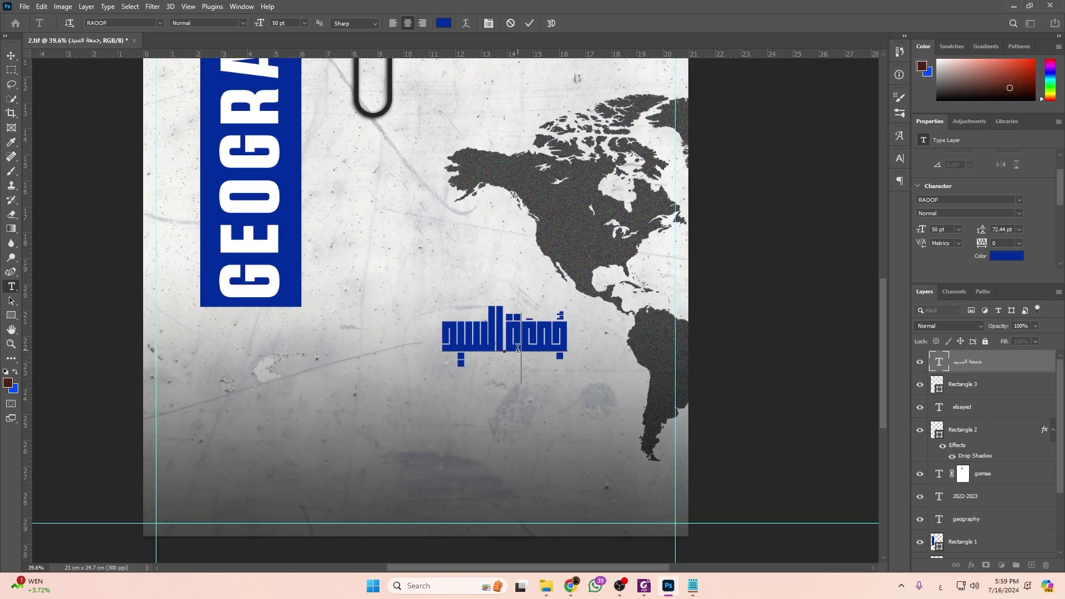
left_click(644, 585)
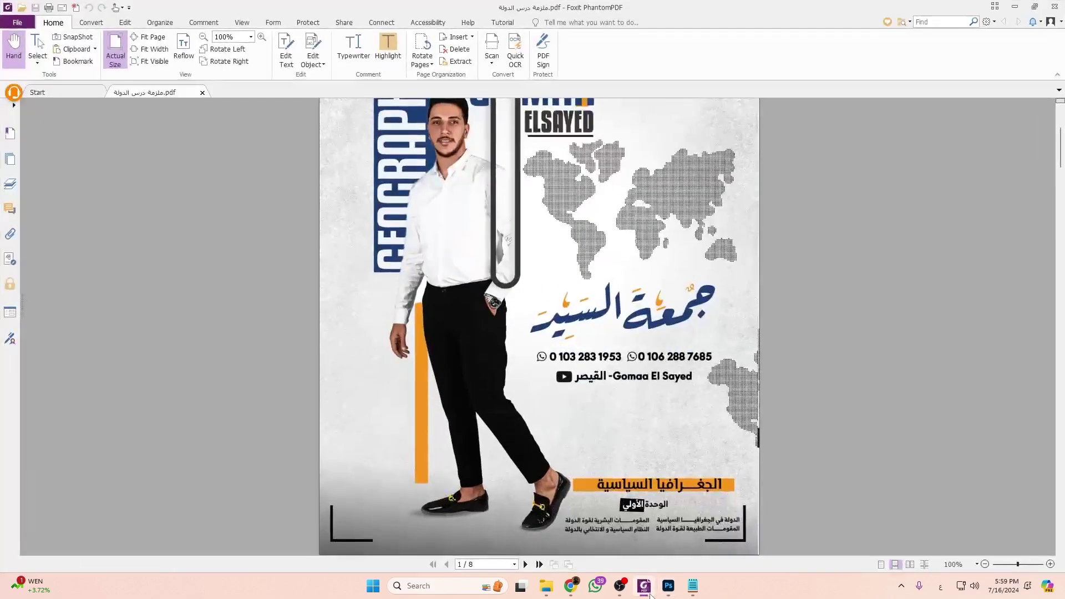
left_click(653, 595)
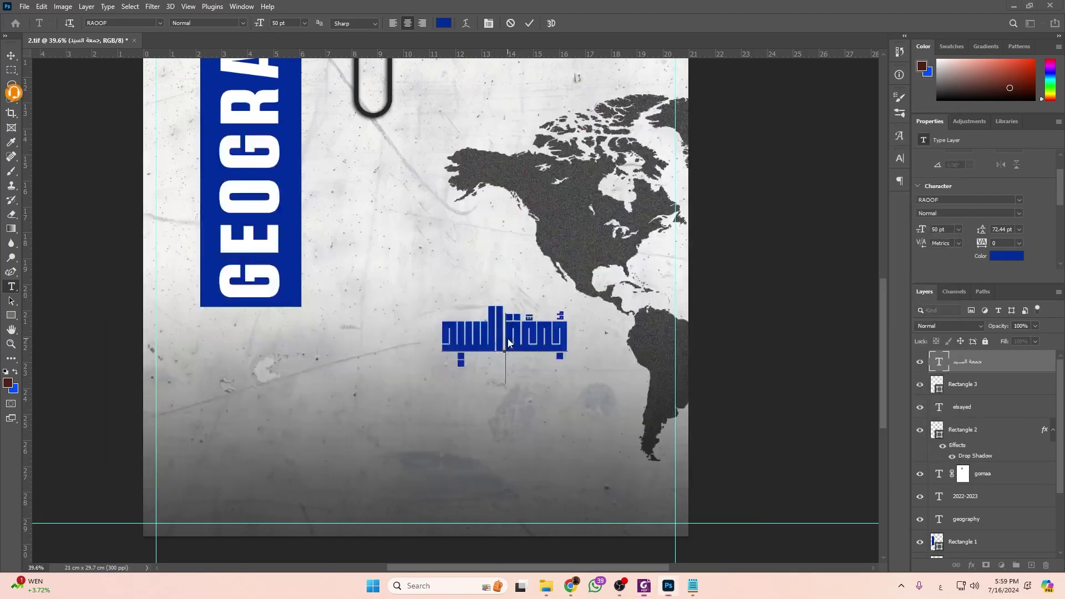
key("alt+Tab")
key("alt+Tab")
key("alt+Tab")
key("alt+Tab")
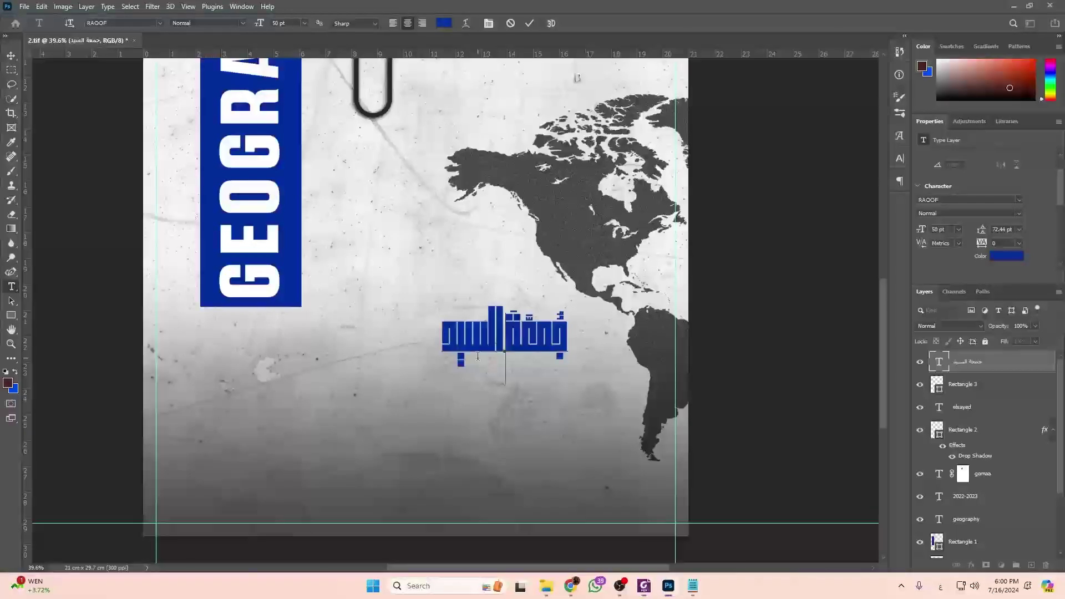
left_click(472, 337)
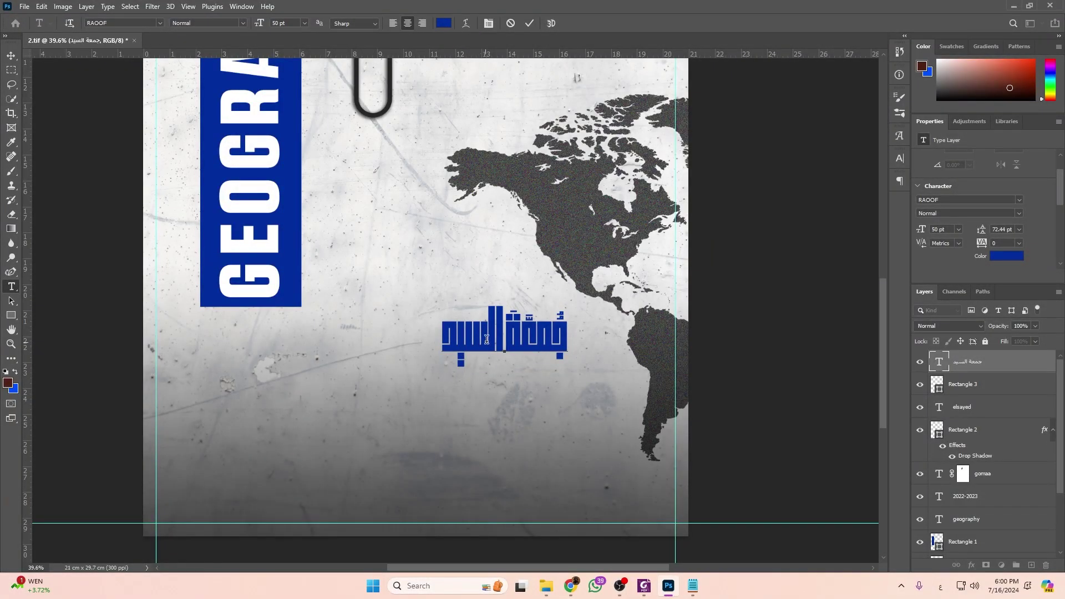
key("alt+Tab")
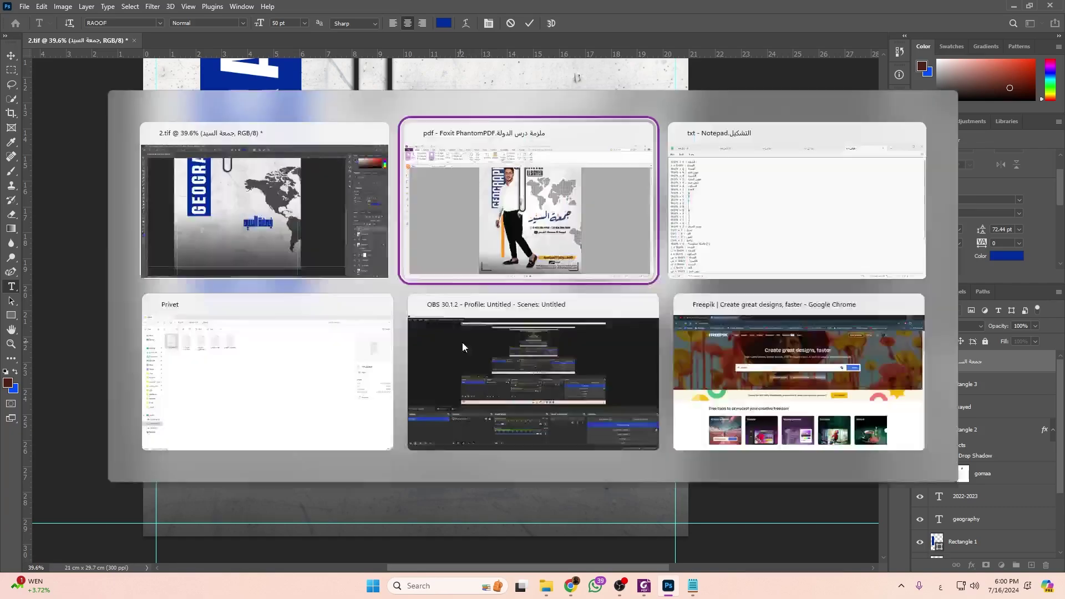
key("alt+Tab")
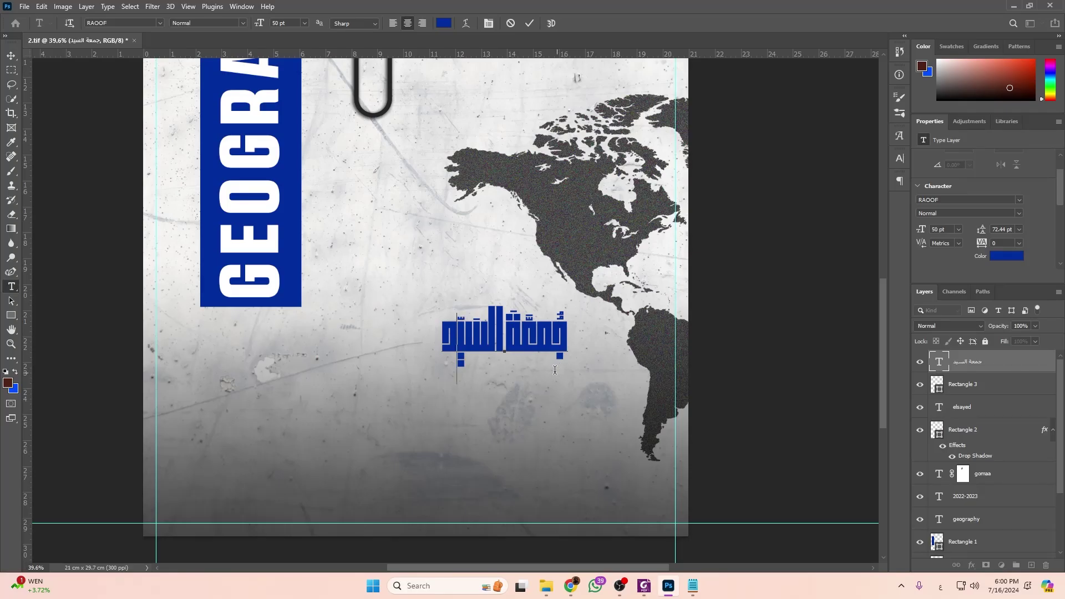
key("alt+Tab")
key("alt+Tab")
left_click(693, 586)
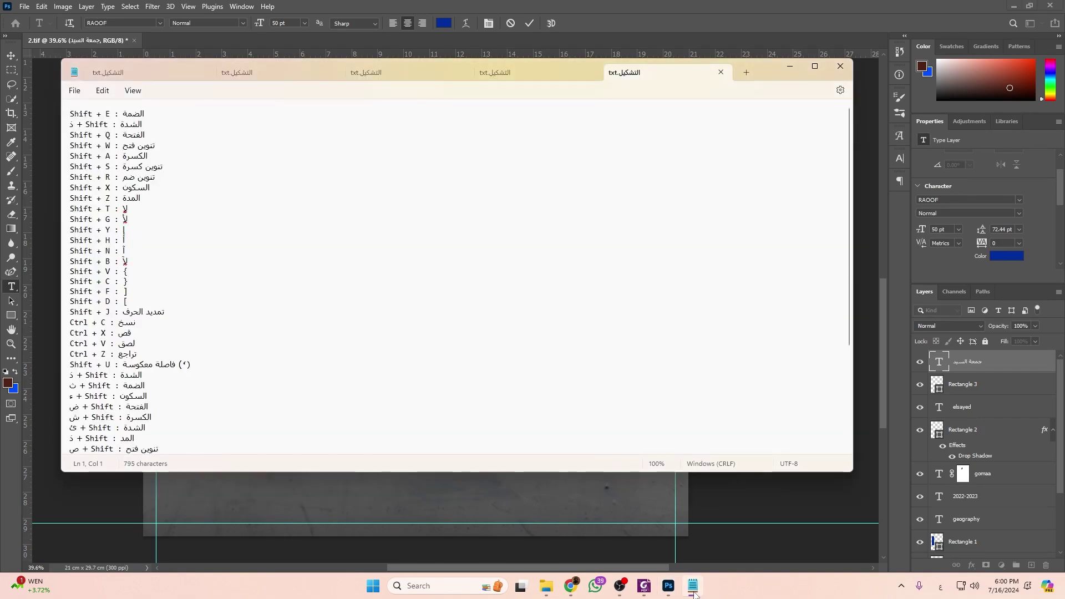
key("alt+Tab")
Mark the letters at the name's left end and commit the text edit.
left_click(460, 340)
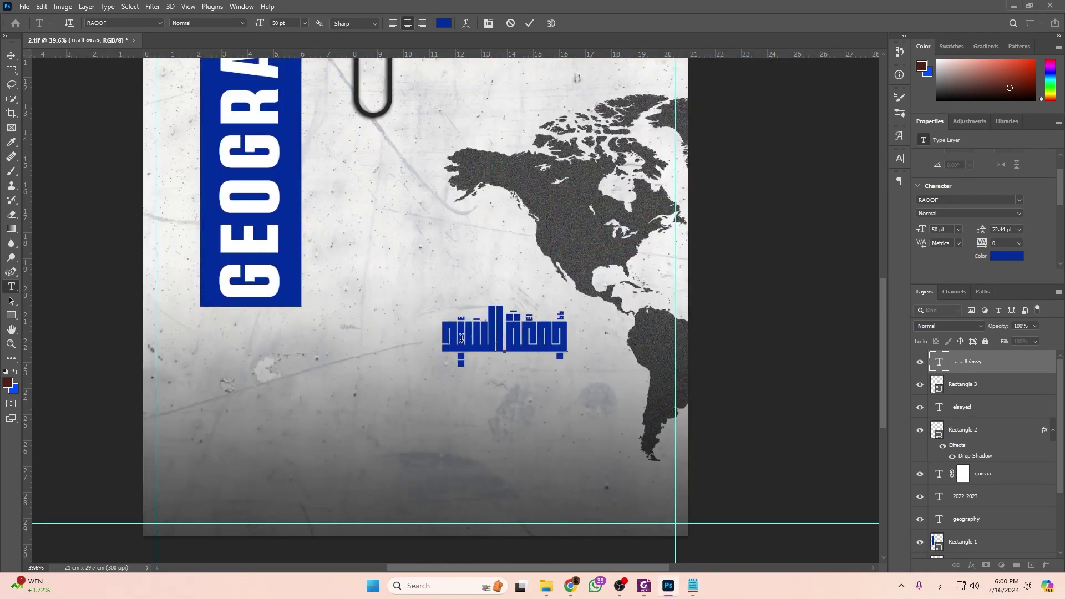
left_click(438, 340)
left_click(693, 586)
left_click(693, 586)
left_click(643, 587)
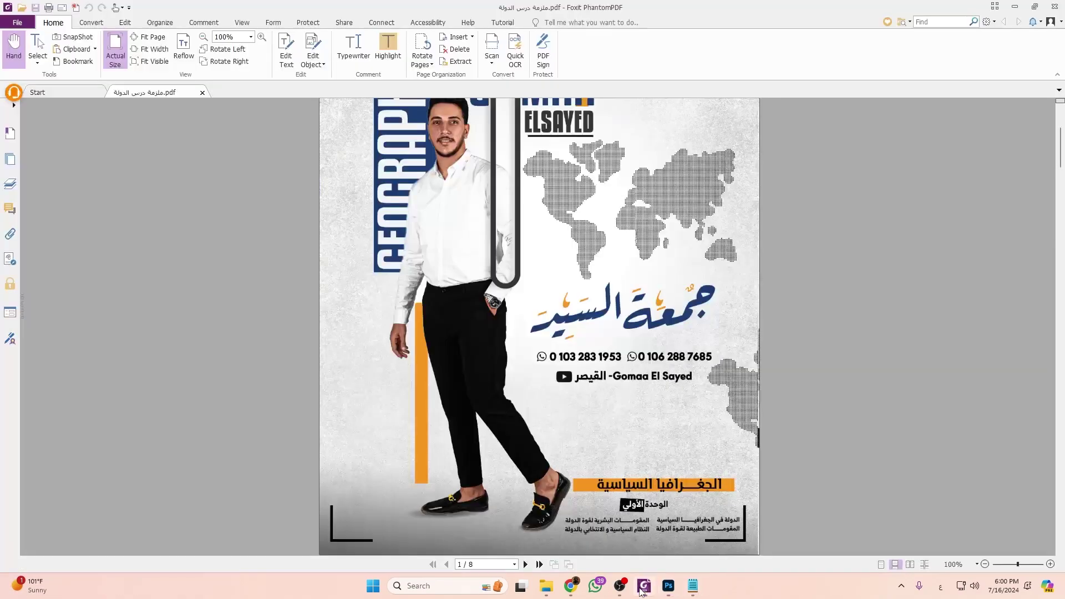
left_click(643, 589)
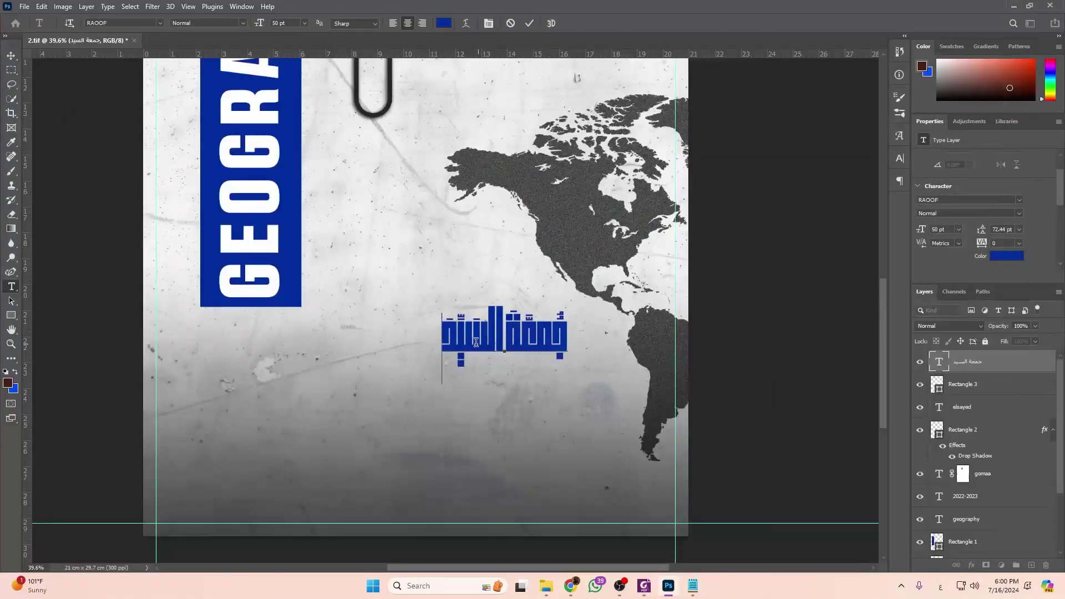
left_click(12, 56)
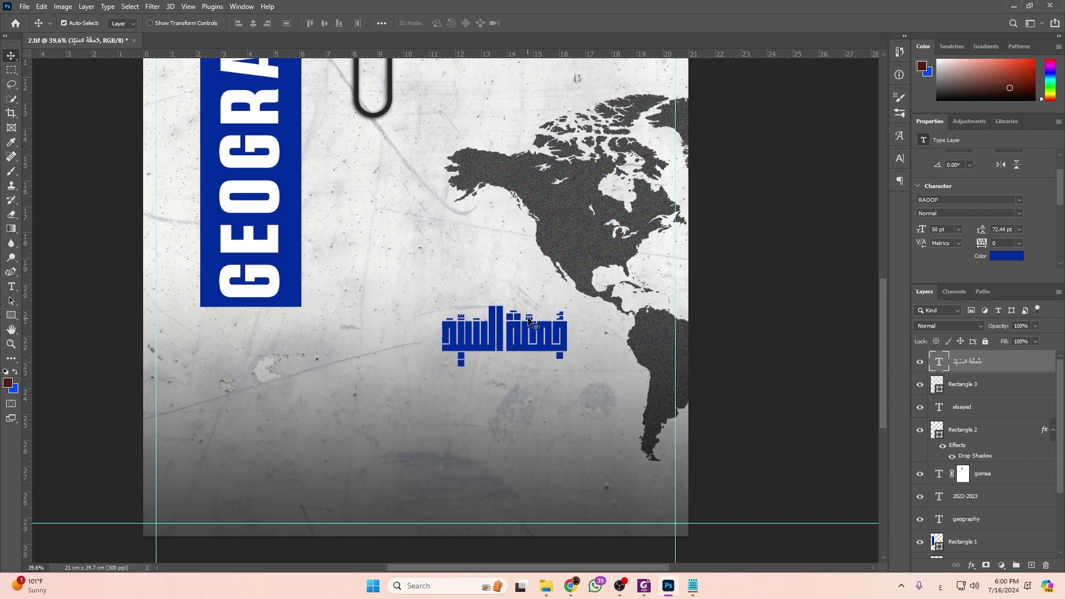
Rasterize the Arabic name and cut the marks above its right word onto a new layer.
right_click(1017, 366)
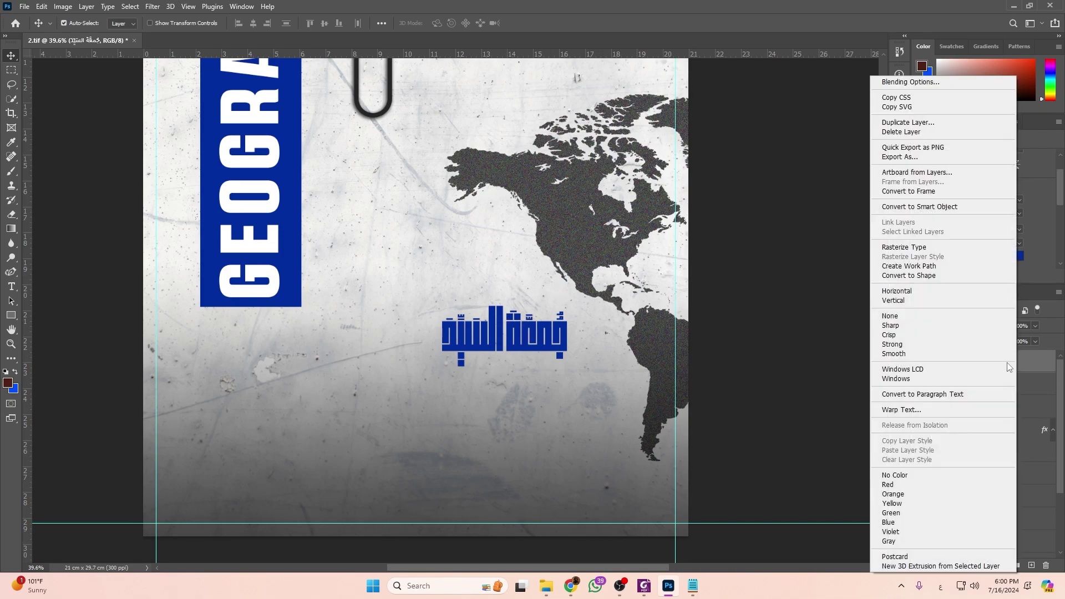
left_click(932, 246)
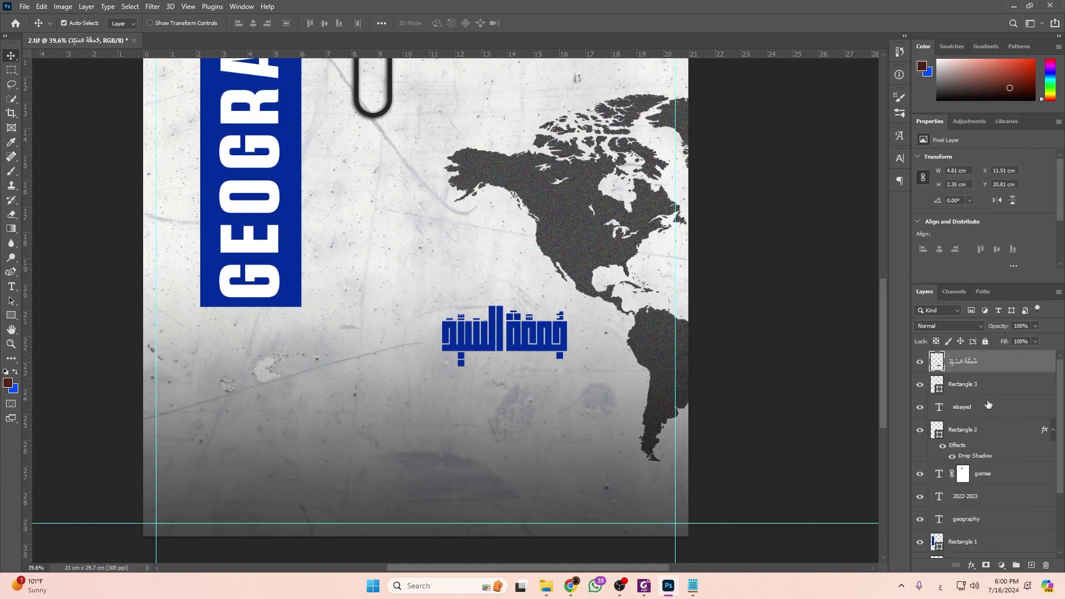
scroll(570, 294, "up", 6)
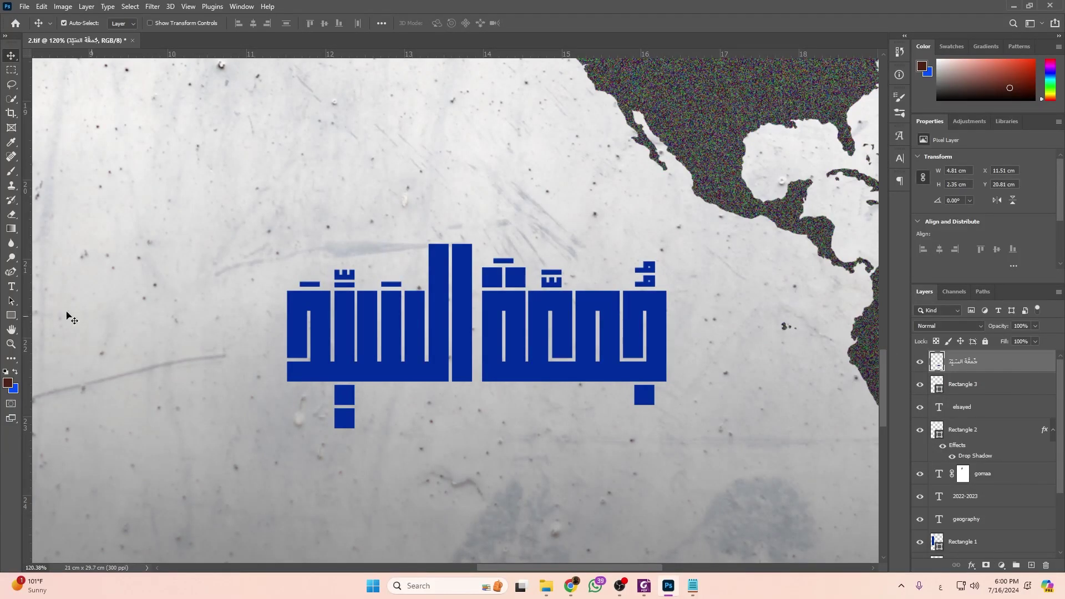
left_click(11, 69)
scroll(649, 294, "up", 1)
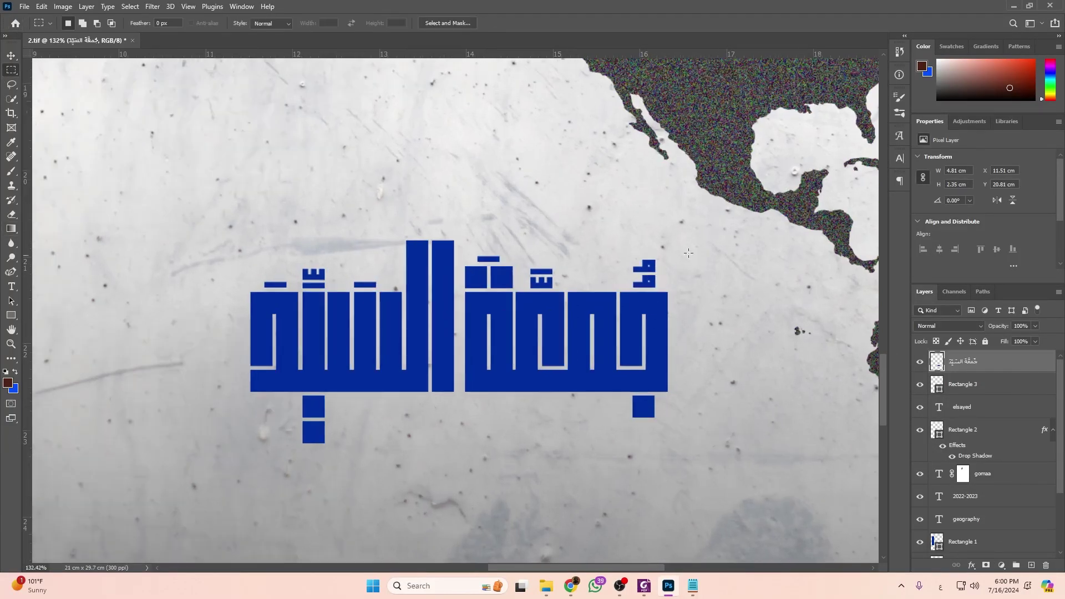
left_click_drag(713, 218, 520, 289)
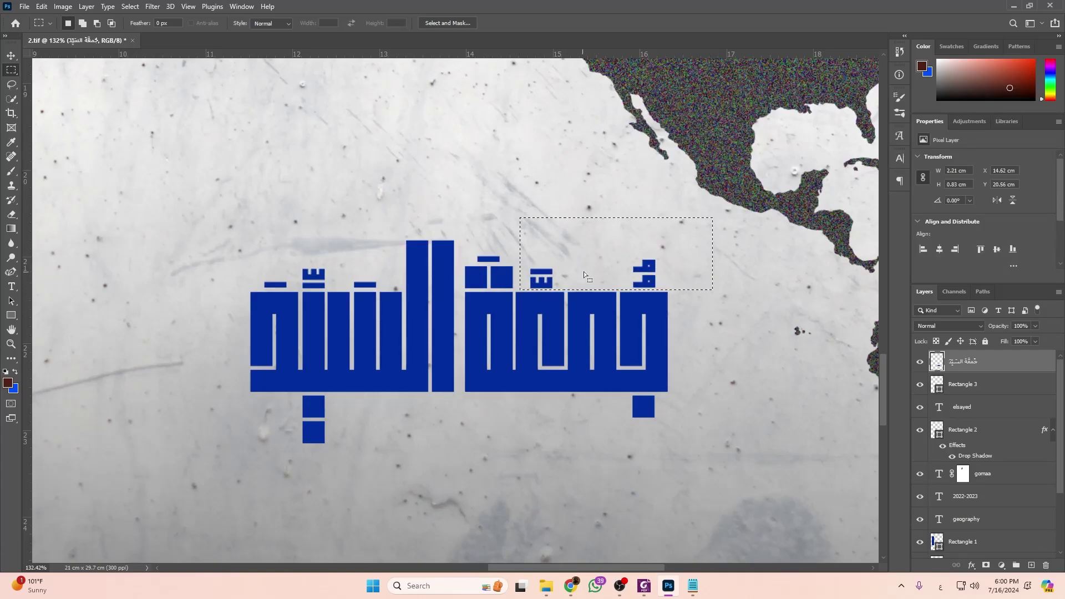
right_click(593, 267)
left_click(622, 351)
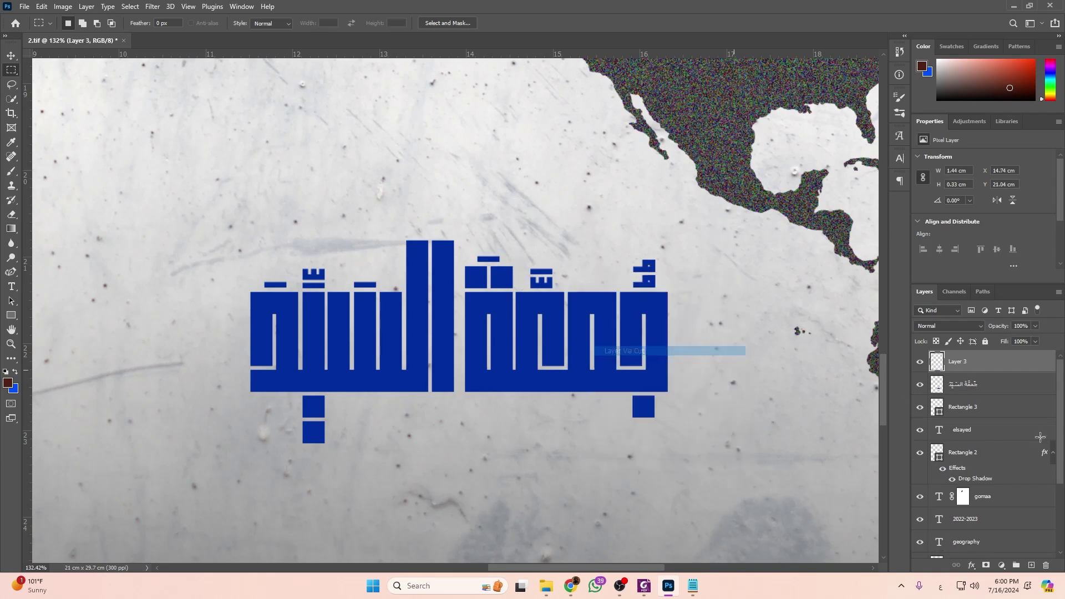
Cut the small middle bar and the left word's marks onto their own layers.
left_click(1013, 393)
left_click_drag(475, 254, 508, 266)
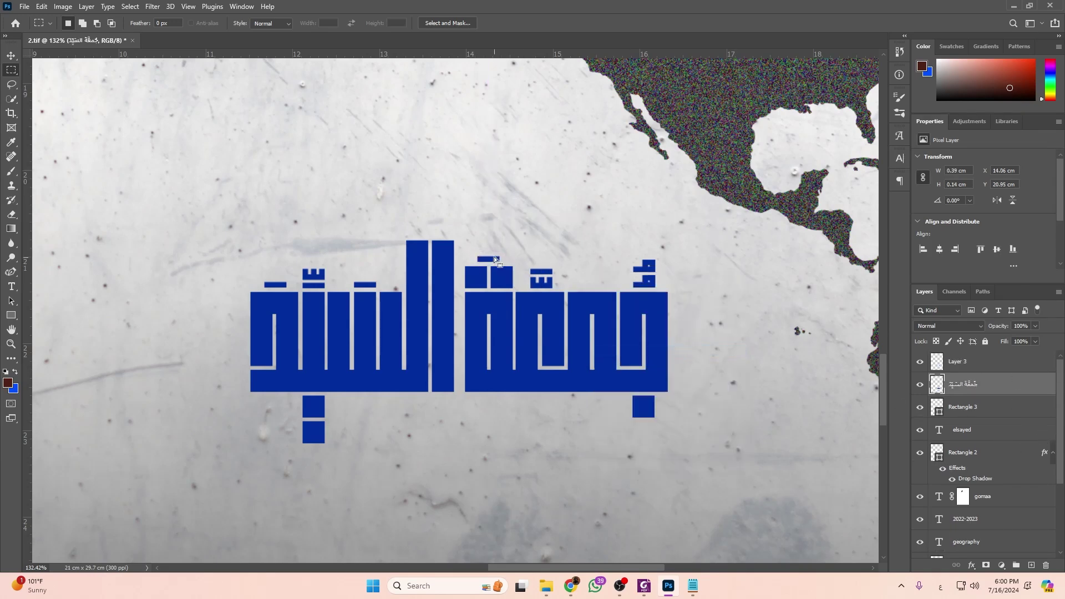
right_click(494, 257)
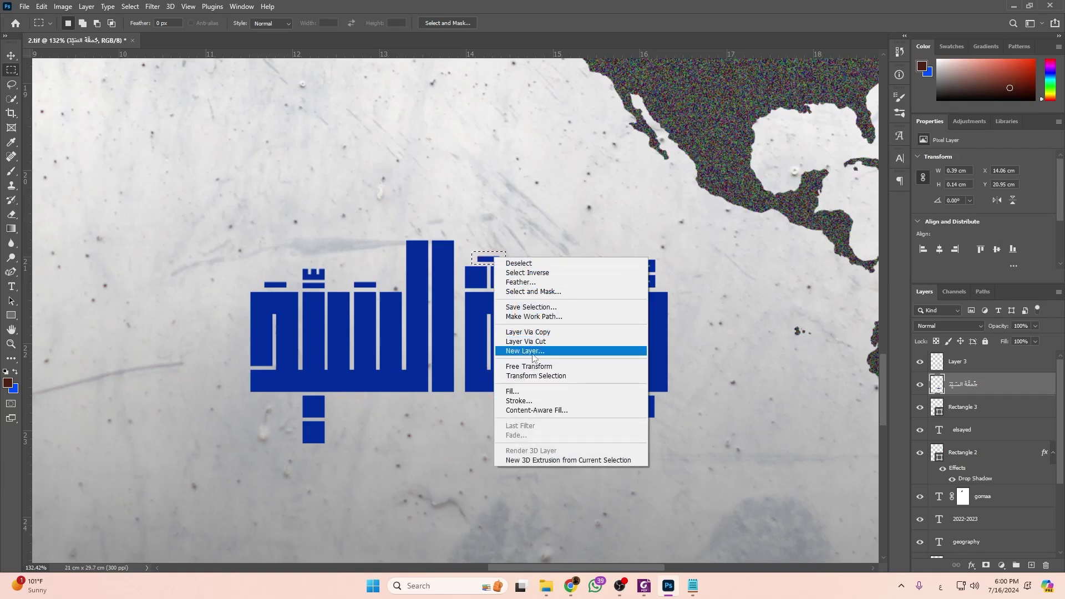
left_click(527, 341)
left_click_drag(247, 261, 387, 289)
right_click(356, 281)
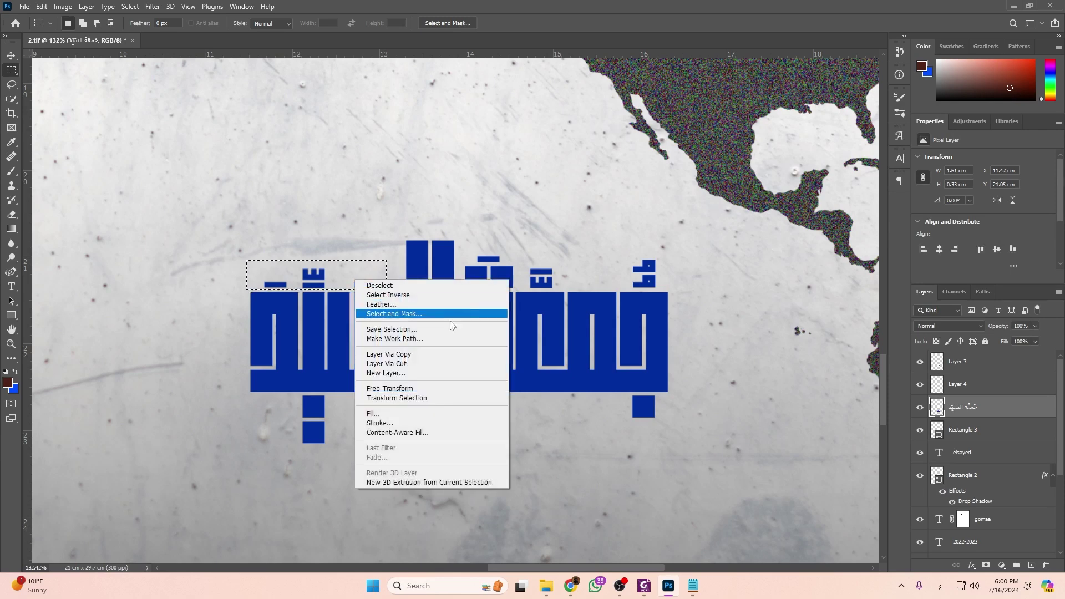
left_click(416, 364)
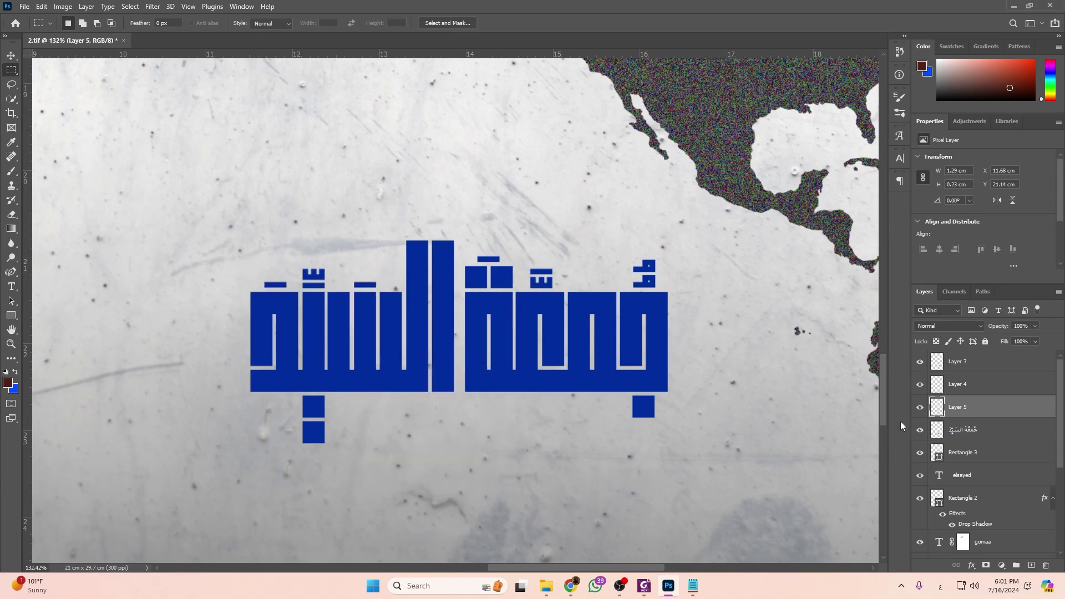
Combine the three mark layers into a single smart object, Layer 3.
left_click(979, 387, "ctrl")
left_click(971, 369, "ctrl")
right_click(958, 370)
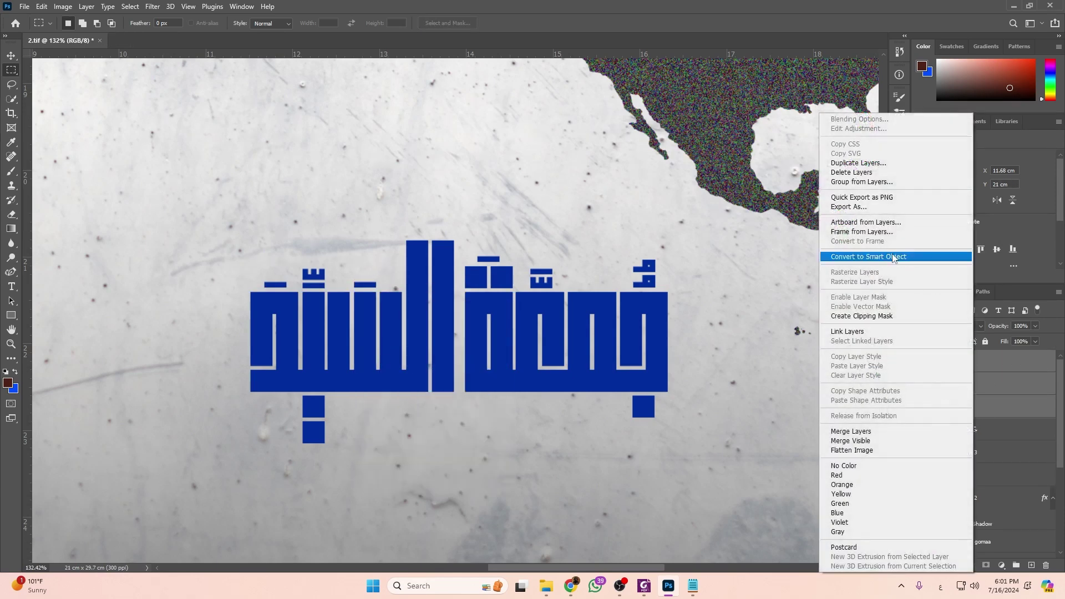
left_click(886, 256)
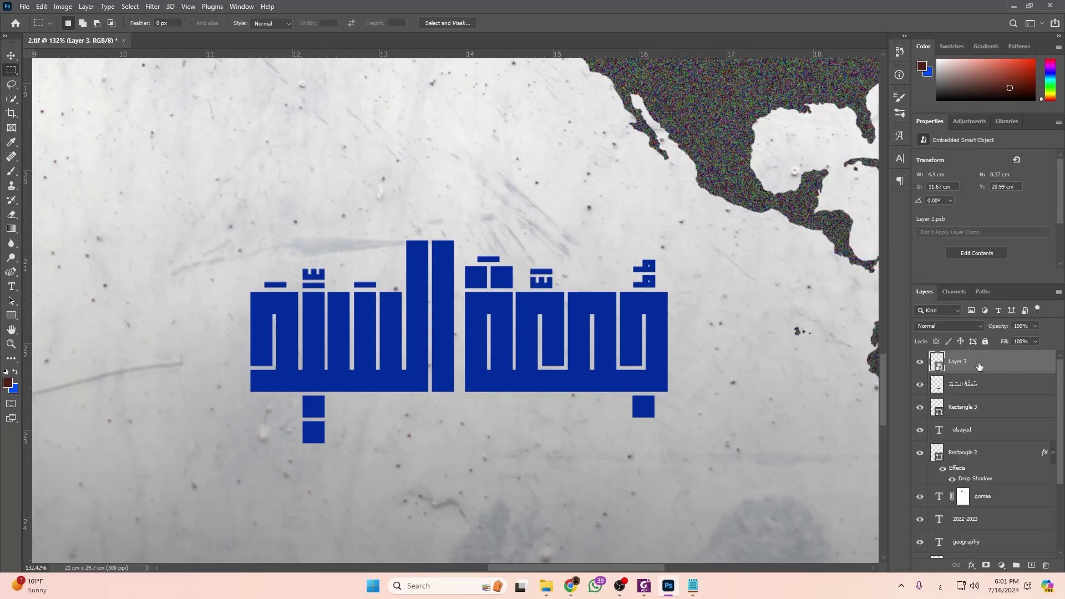
double_click(996, 371)
Add an orange Color Overlay (f69600) to the diacritic marks.
left_click(612, 456)
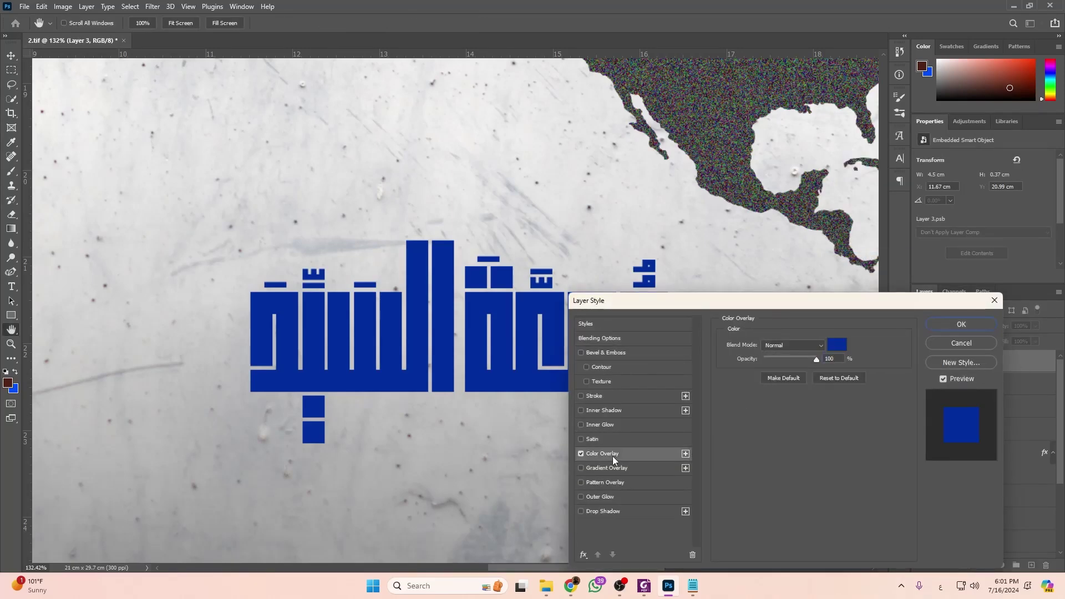
scroll(217, 338, "down", 5)
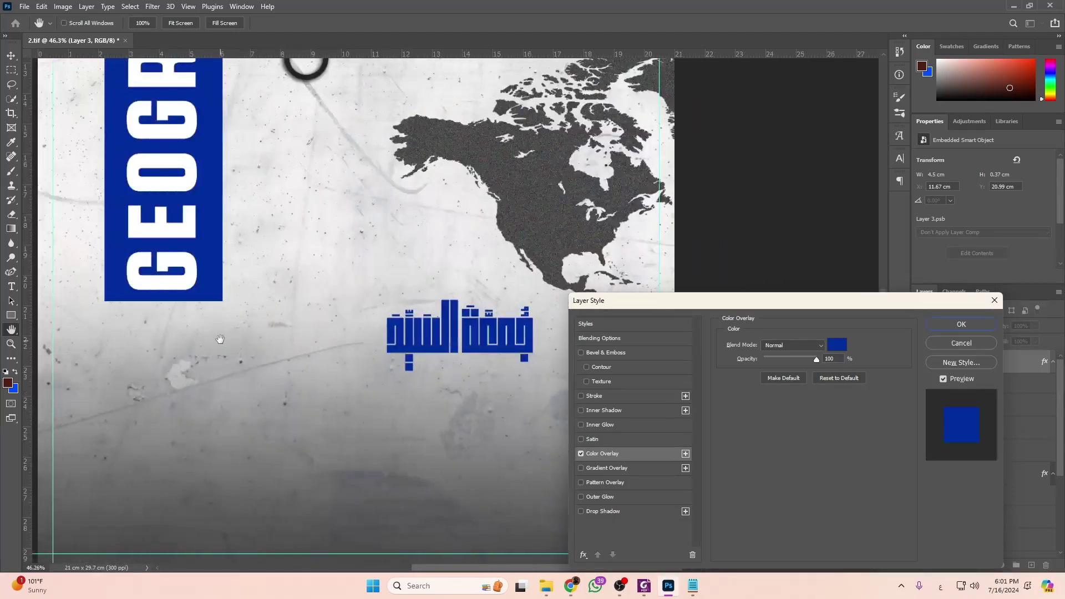
scroll(217, 339, "up", 4)
scroll(434, 432, "down", 5)
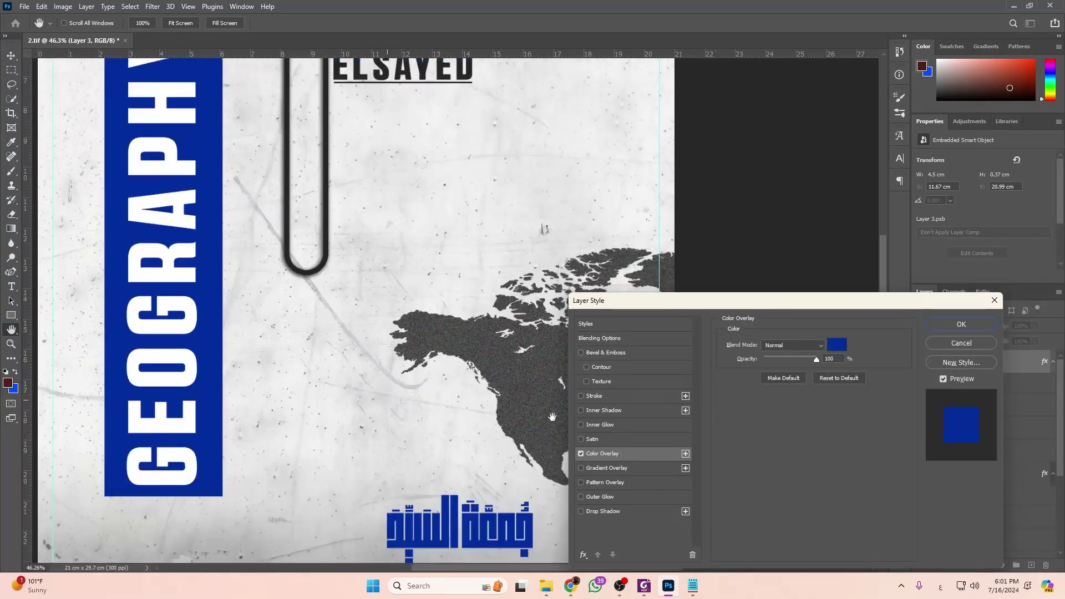
scroll(434, 432, "up", 3)
left_click(837, 345)
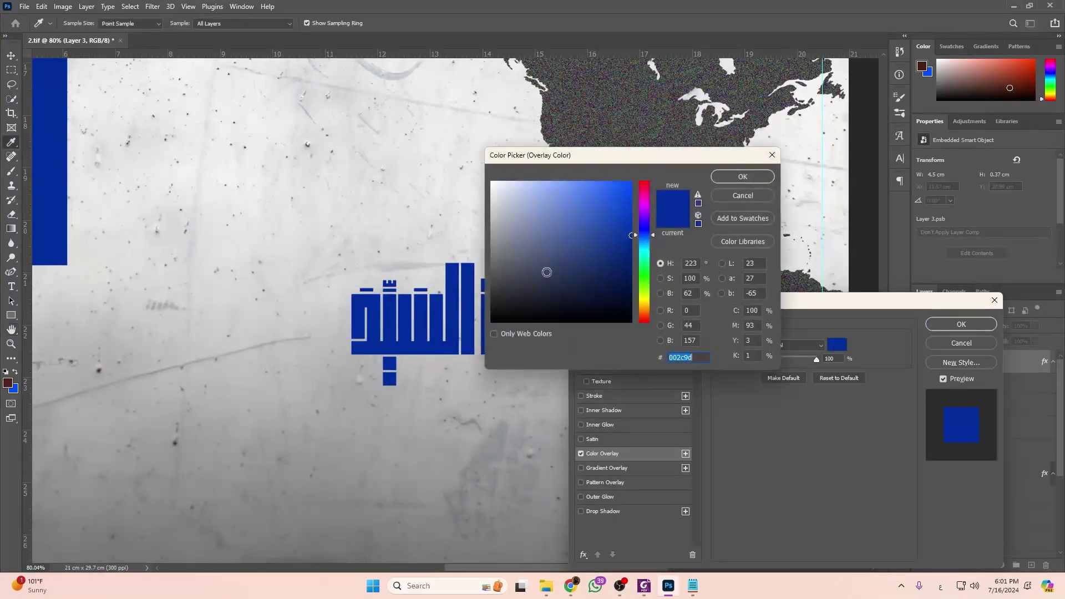
type("f69600")
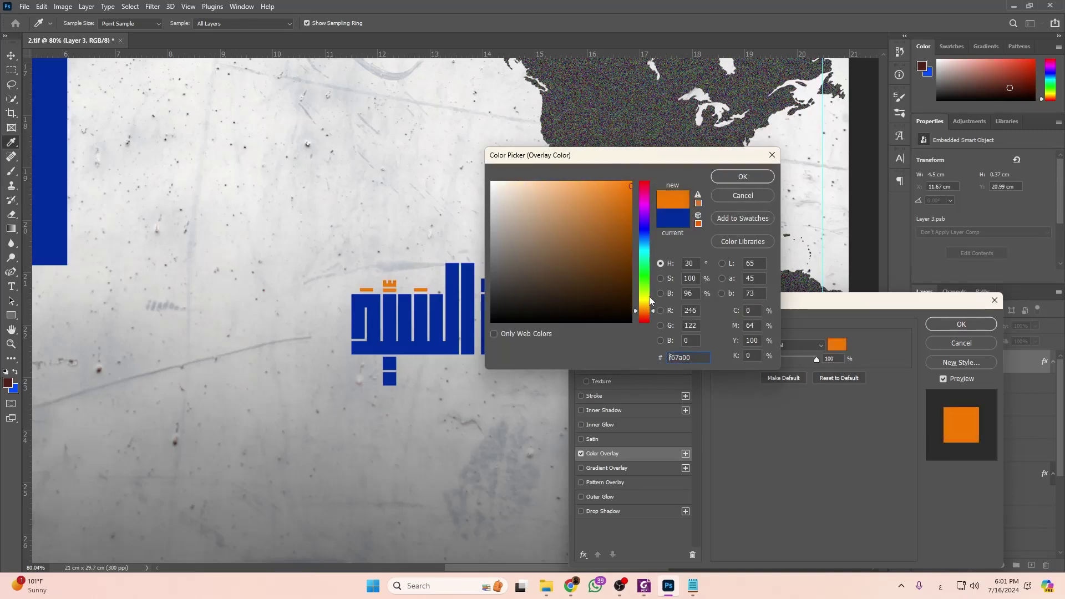
left_click(744, 177)
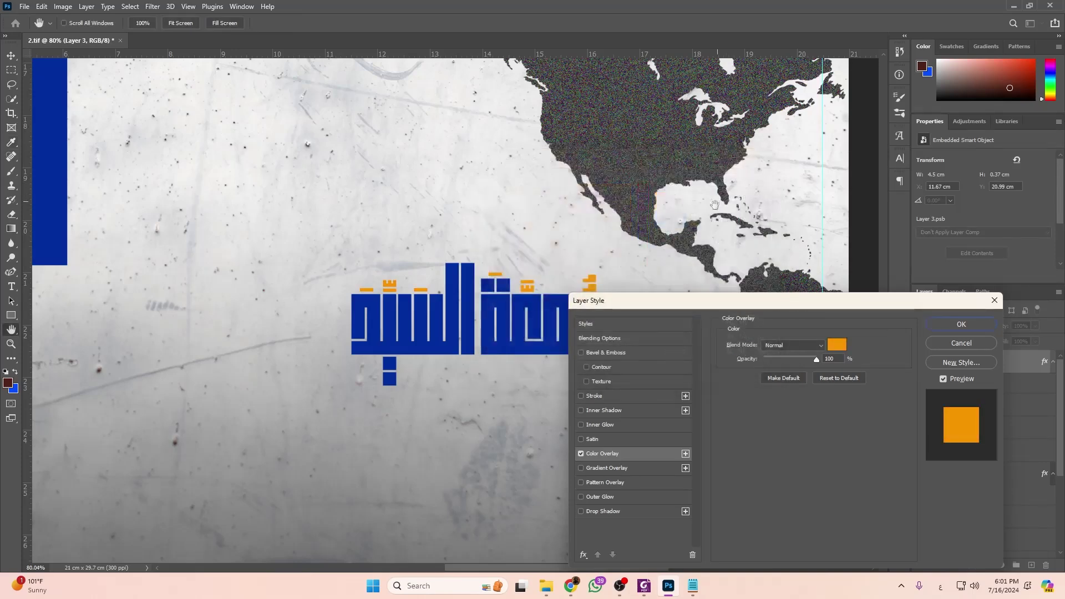
Shift the overlay to a deeper orange (ff8a00) and apply the layer style.
left_click(837, 345)
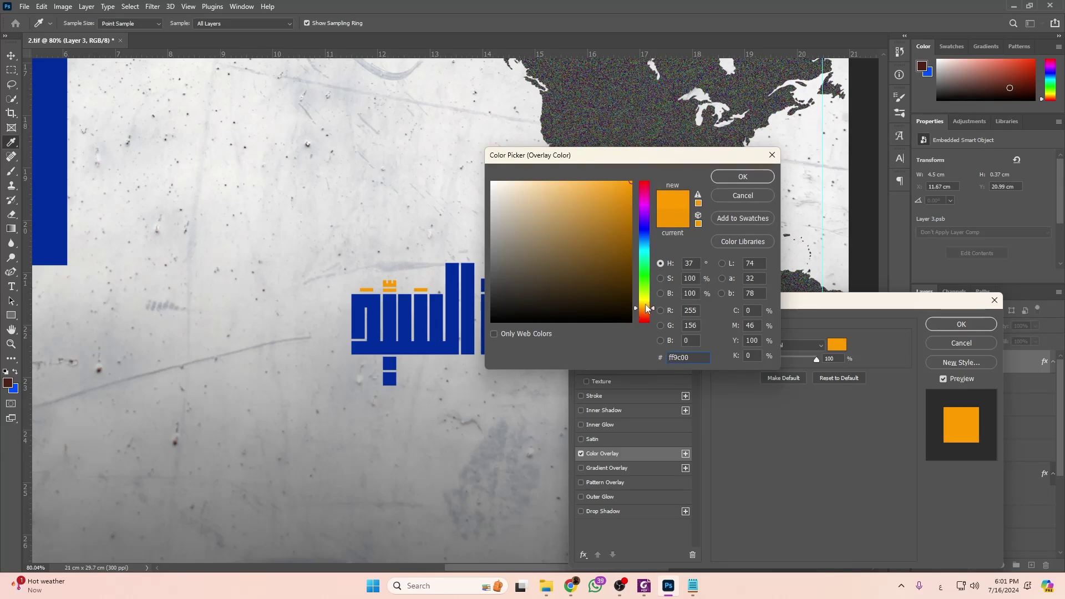
left_click_drag(647, 308, 648, 313)
left_click(742, 176)
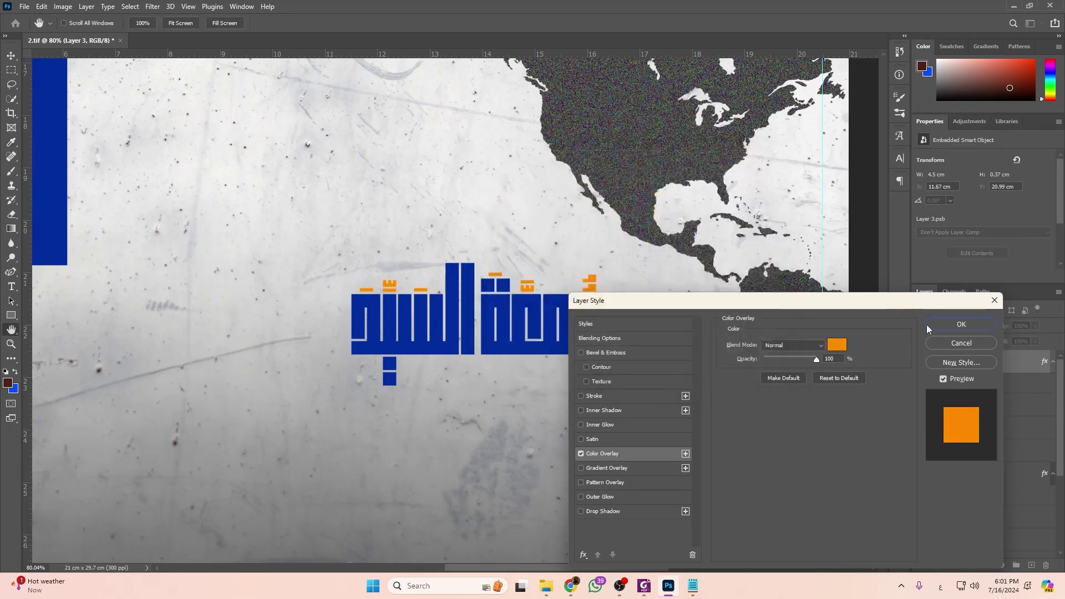
left_click(961, 324)
key("ctrl+minus")
key("ctrl+minus")
key("ctrl+minus")
left_click(11, 69)
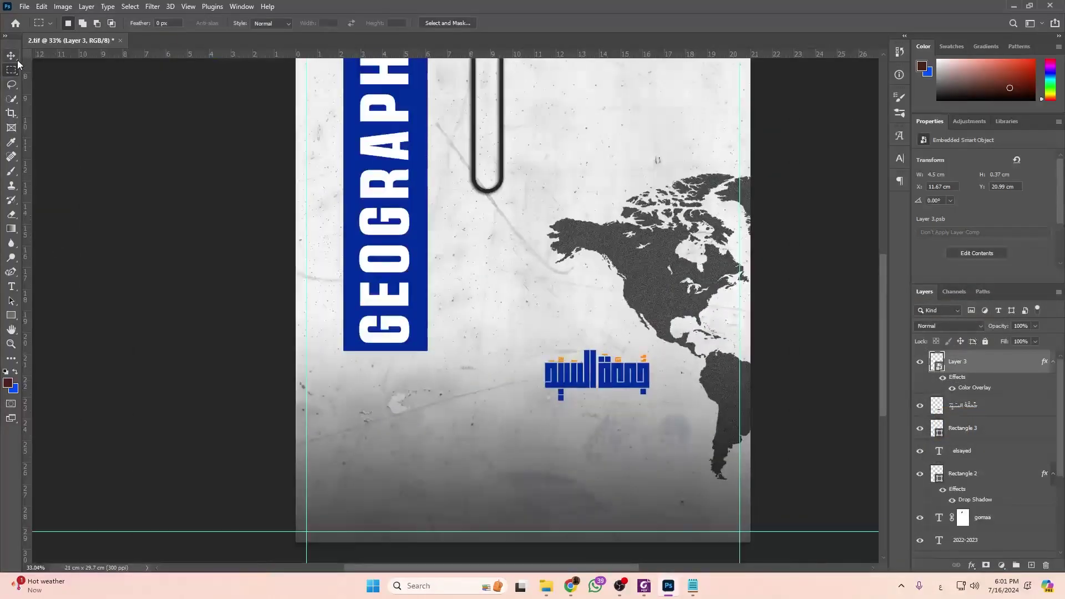
Enlarge the Arabic name to about 142% and move it right and down.
left_click(11, 56)
left_click(984, 406)
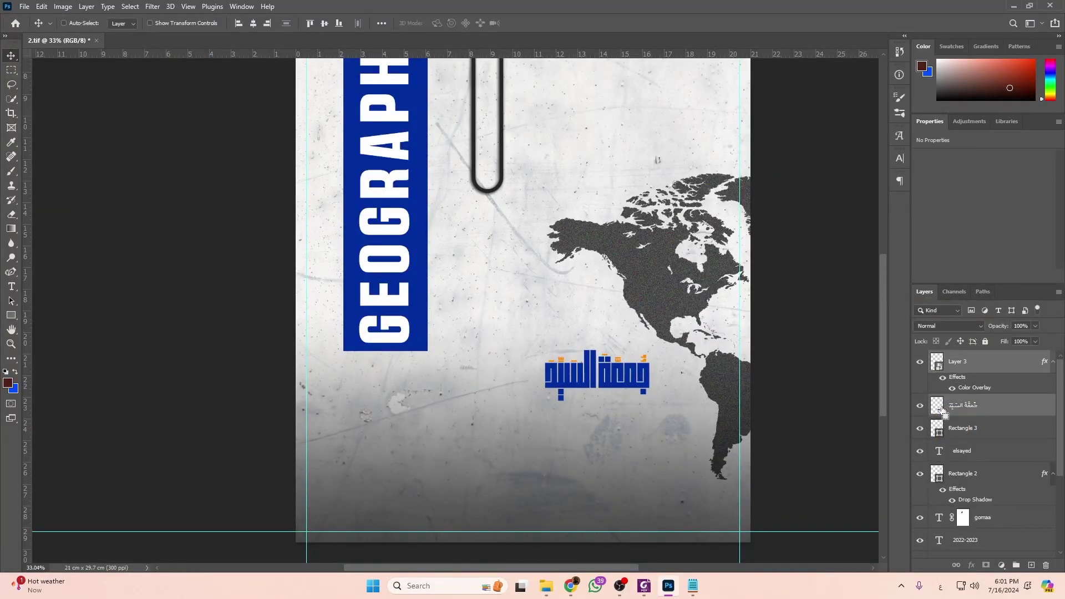
key("ctrl+t")
left_click_drag(546, 375, 499, 373)
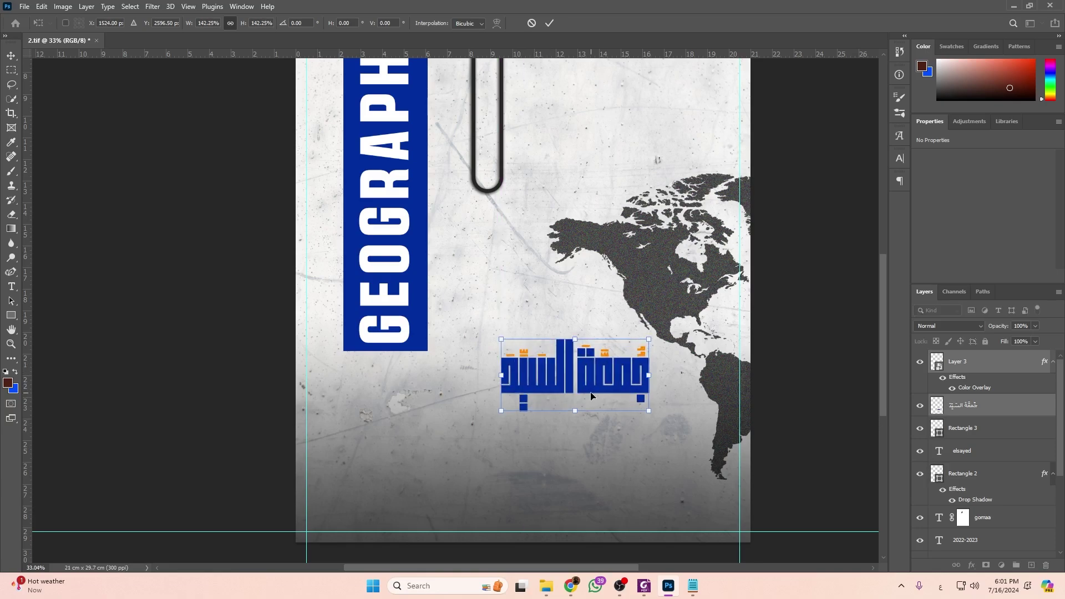
key("Return")
left_click_drag(616, 395, 640, 426)
Draw a thin 0.77 × 8.64 cm vertical bar below the GEOGRAPHY bar, matching the reference.
key("alt+Tab")
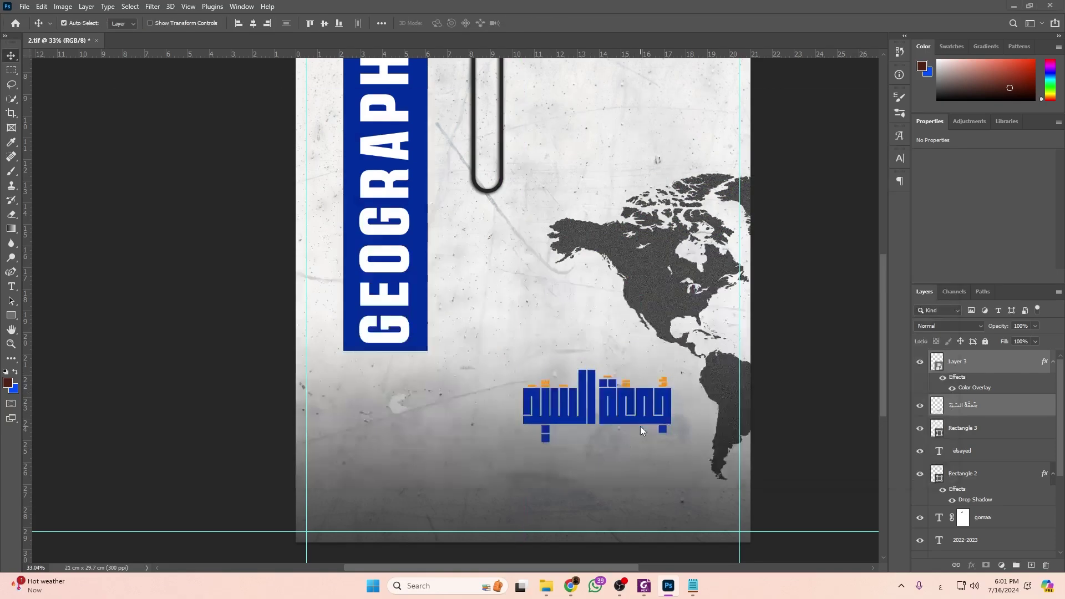
scroll(641, 430, "up", 3)
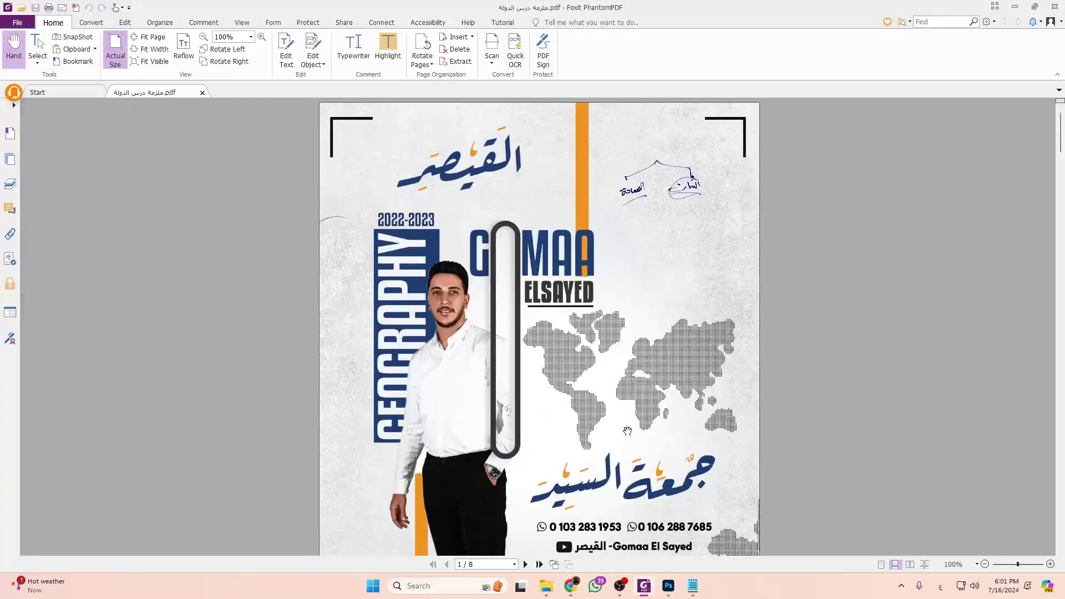
key("alt+Tab")
scroll(514, 296, "left", 2)
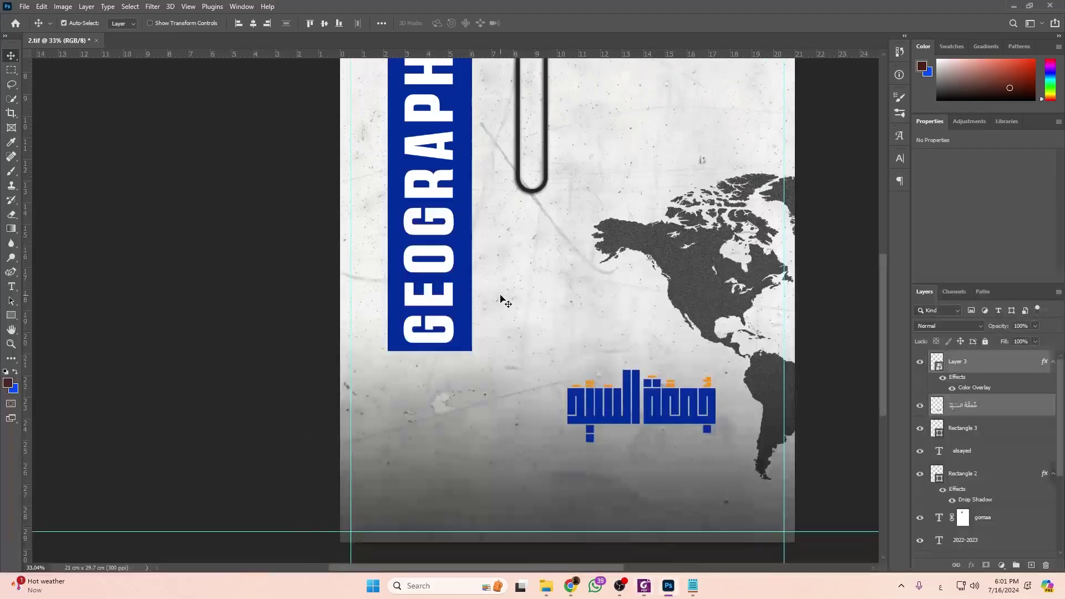
scroll(514, 296, "down", 2)
left_click(14, 320)
left_click_drag(467, 278, 484, 464)
Fill the bar orange and Alt-drag a copy up to the page top behind GOMAA.
left_click(955, 251)
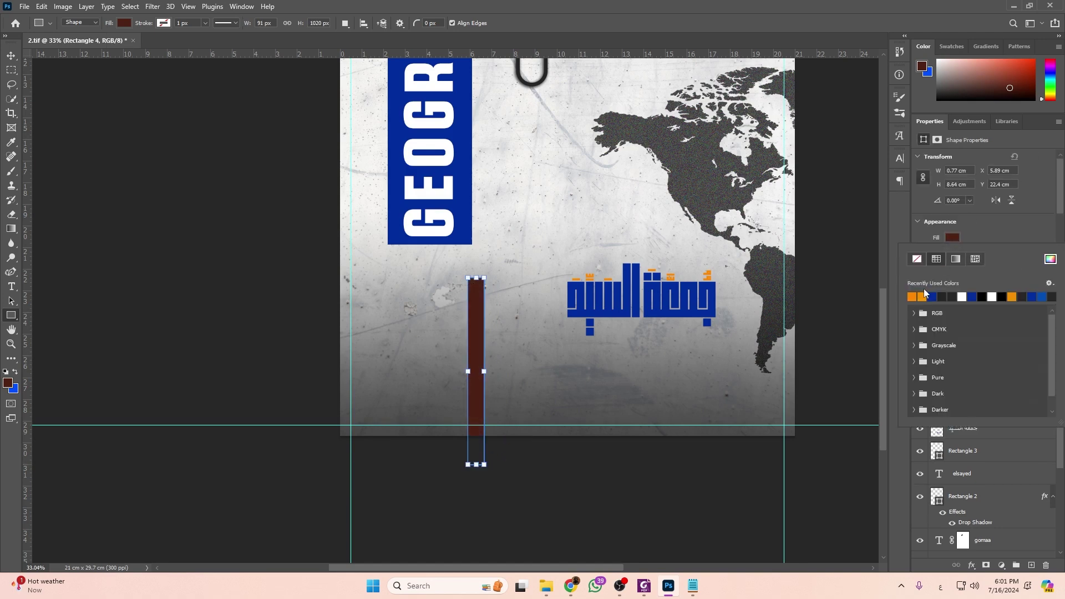
left_click(913, 296)
left_click(11, 56)
scroll(499, 333, "up", 3)
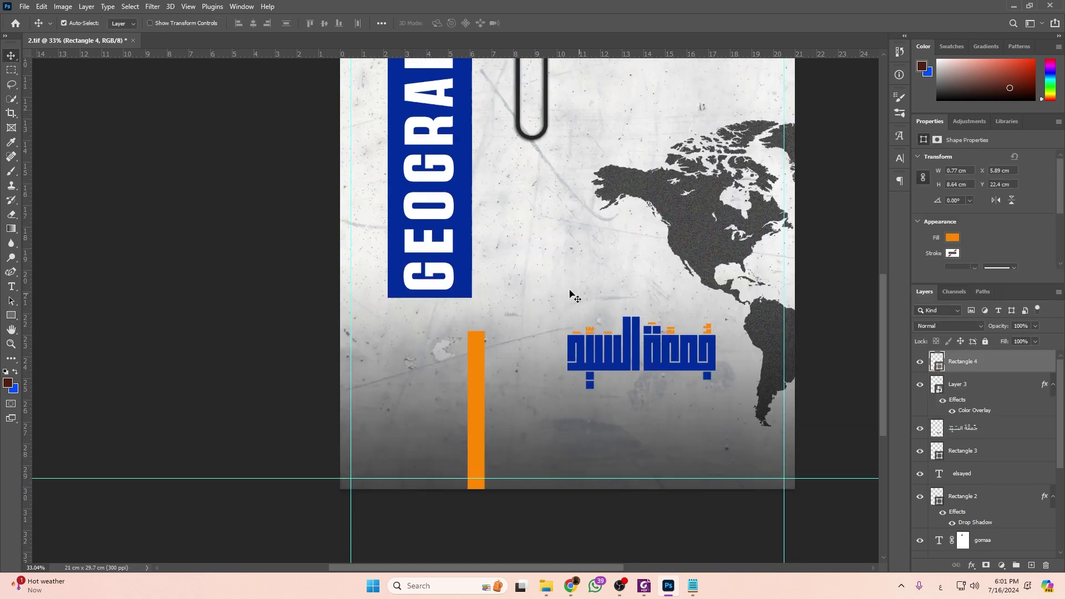
scroll(503, 381, "down", 2)
left_click_drag(502, 391, 588, 100)
scroll(506, 388, "up", 1)
scroll(508, 409, "up", 1)
scroll(601, 164, "up", 6)
left_click_drag(589, 235, 574, 290)
Stretch the top orange bar down to about 9.85 cm and move its layer lower in the stack.
key("ctrl+t")
key("ctrl+y")
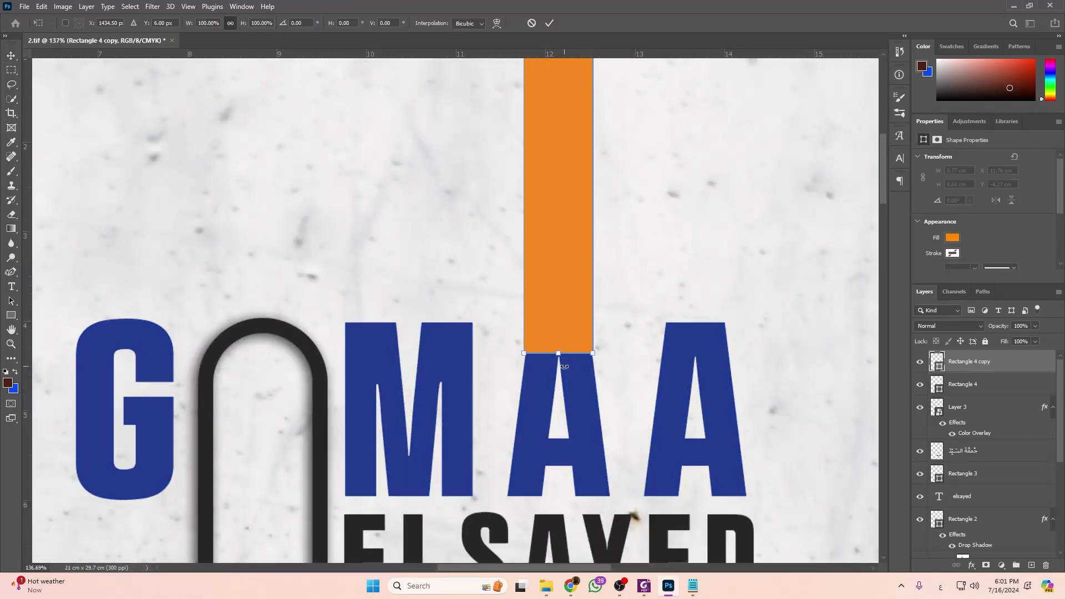
key("ctrl+y")
left_click_drag(560, 357, 560, 461)
left_click_drag(1016, 386, 998, 483)
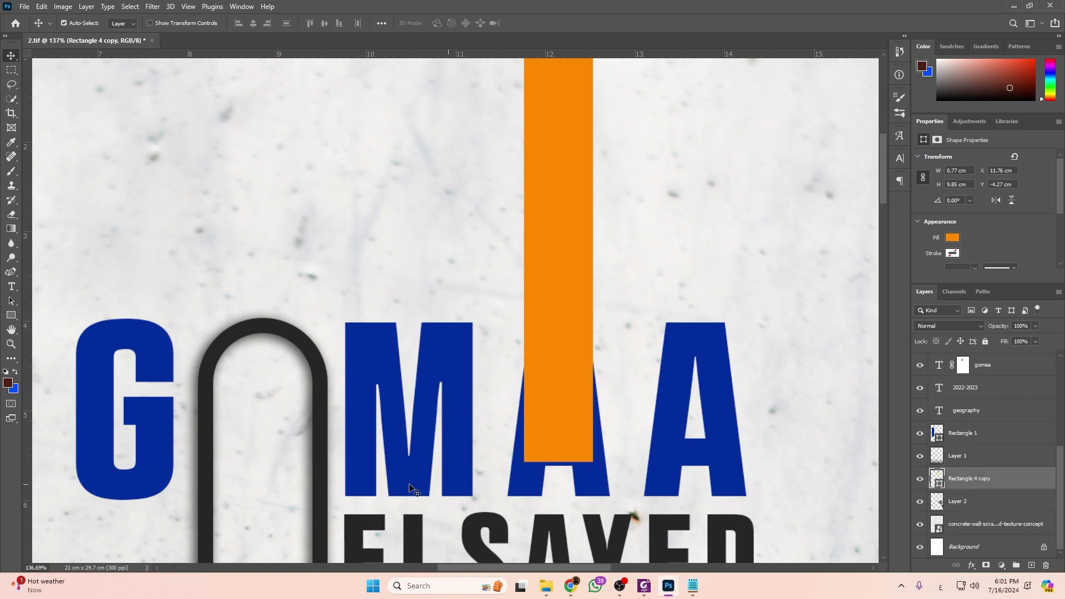
scroll(529, 489, "up", 2)
scroll(560, 451, "down", 5)
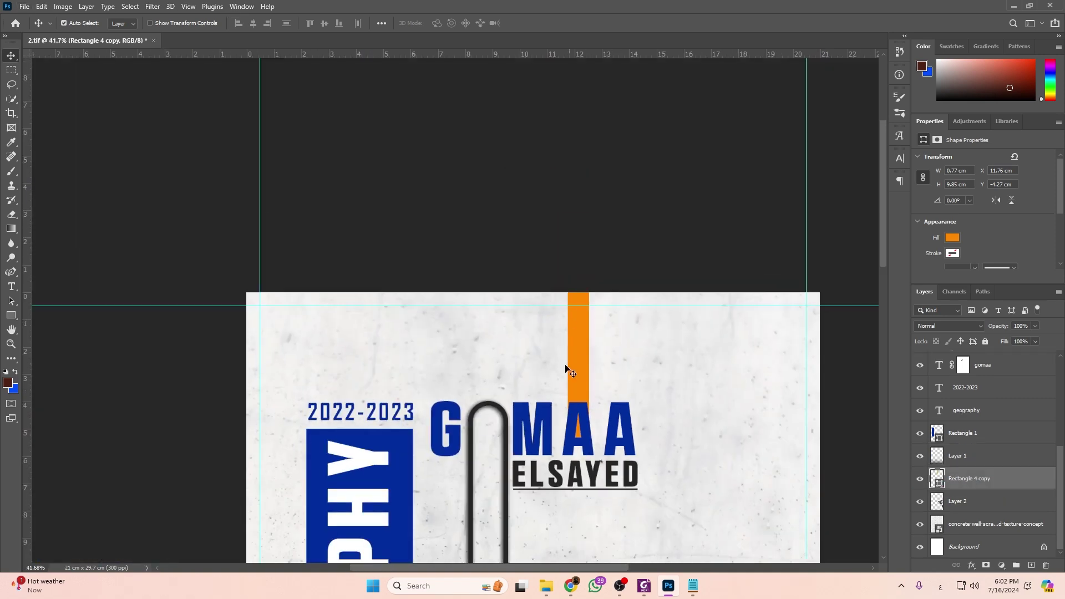
scroll(571, 341, "down", 2)
scroll(528, 387, "down", 5)
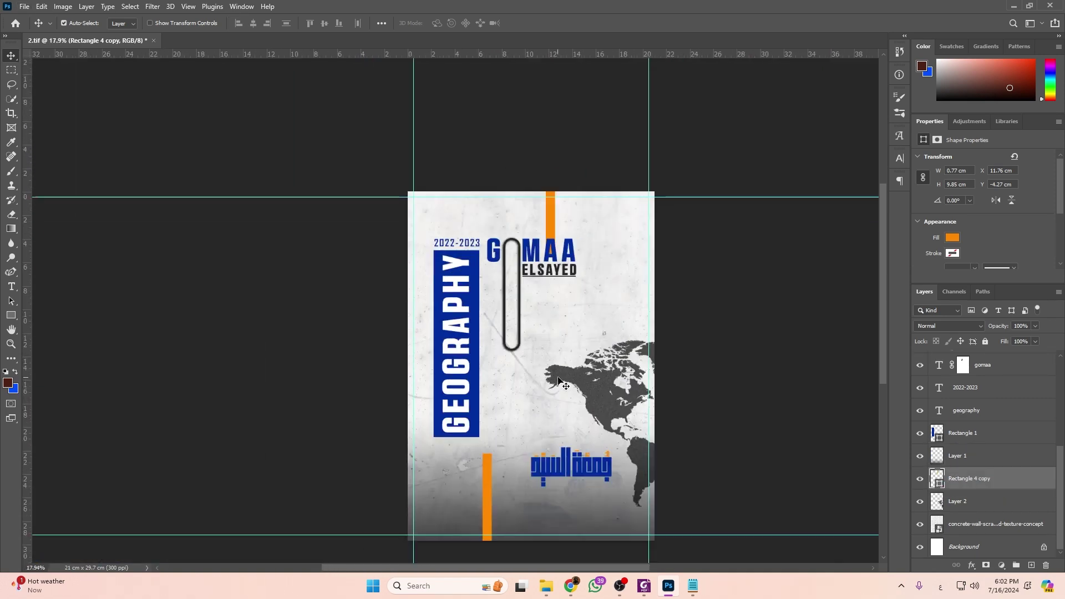
Check the reference cover PDF, then select the bottom orange bar's layer.
key("alt+Tab")
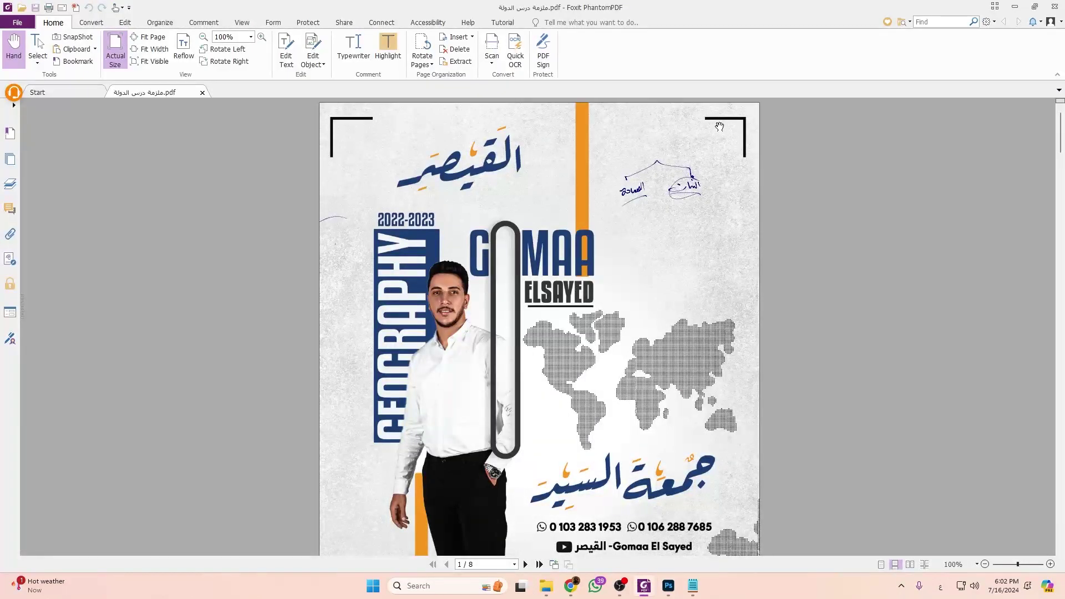
scroll(590, 423, "down", 3)
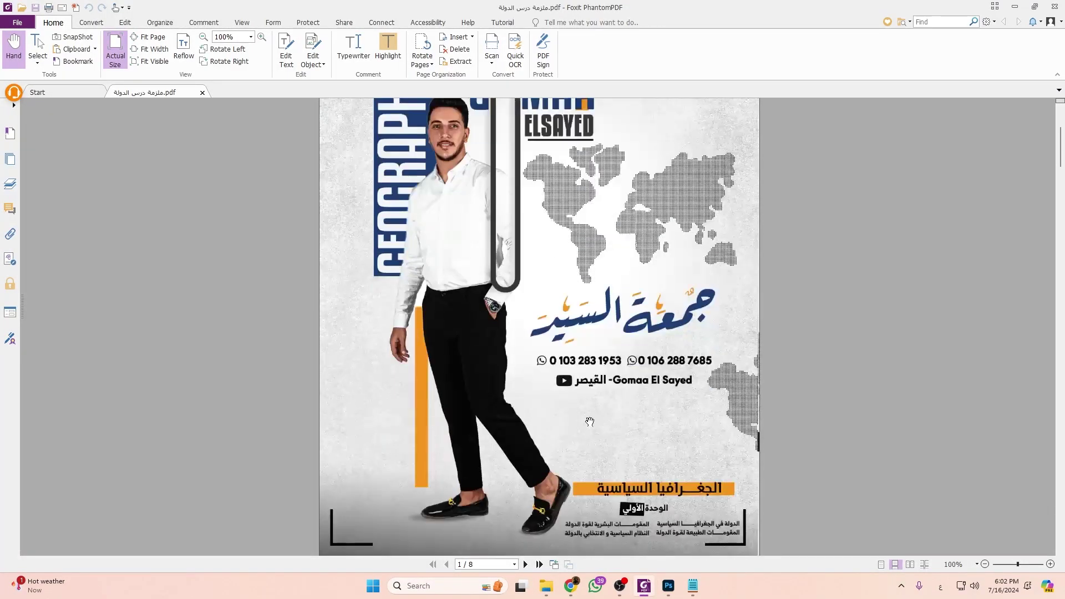
key("alt+Tab")
scroll(1004, 405, "down", 3)
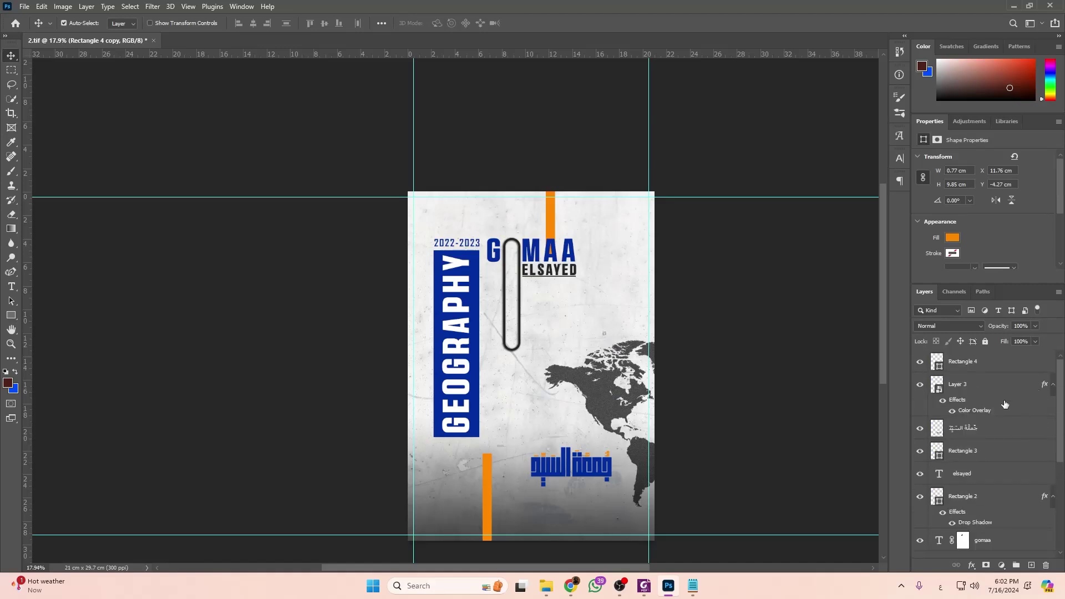
left_click(1014, 371)
left_click(11, 315)
scroll(425, 168, "down", 2)
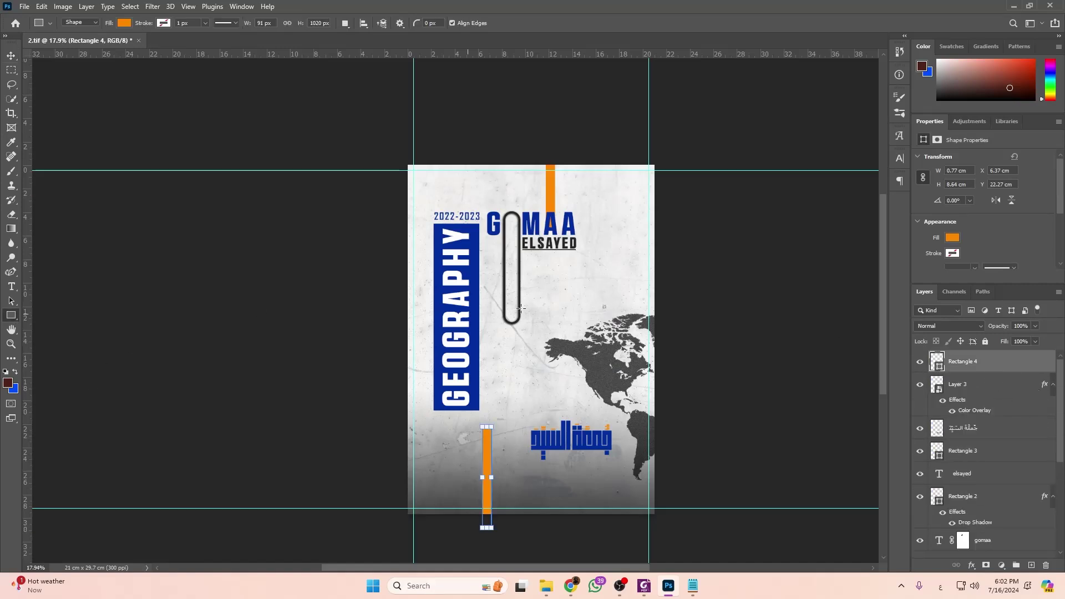
Draw a page-spanning rectangle inside the guides with no fill and a dark stroke.
left_click_drag(414, 152, 648, 489)
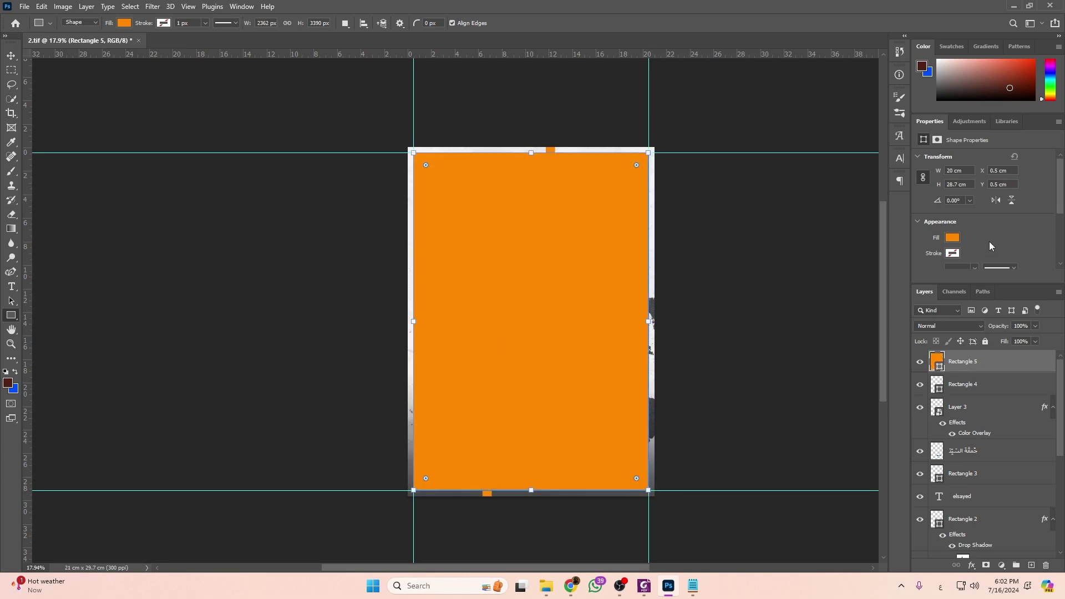
left_click(950, 239)
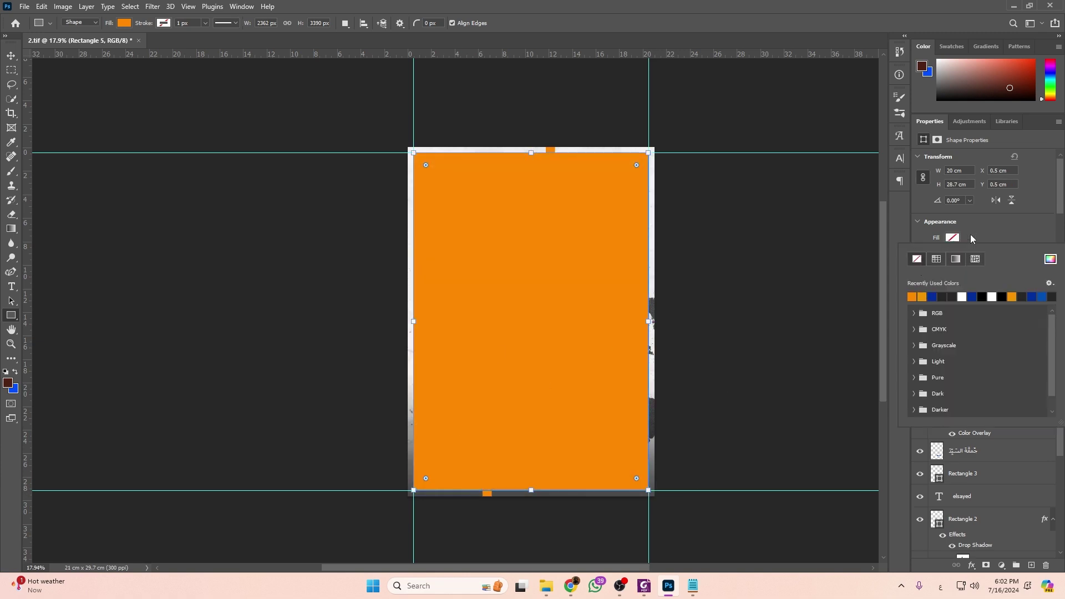
left_click(917, 274)
left_click(952, 253)
left_click(944, 311)
left_click(1010, 221)
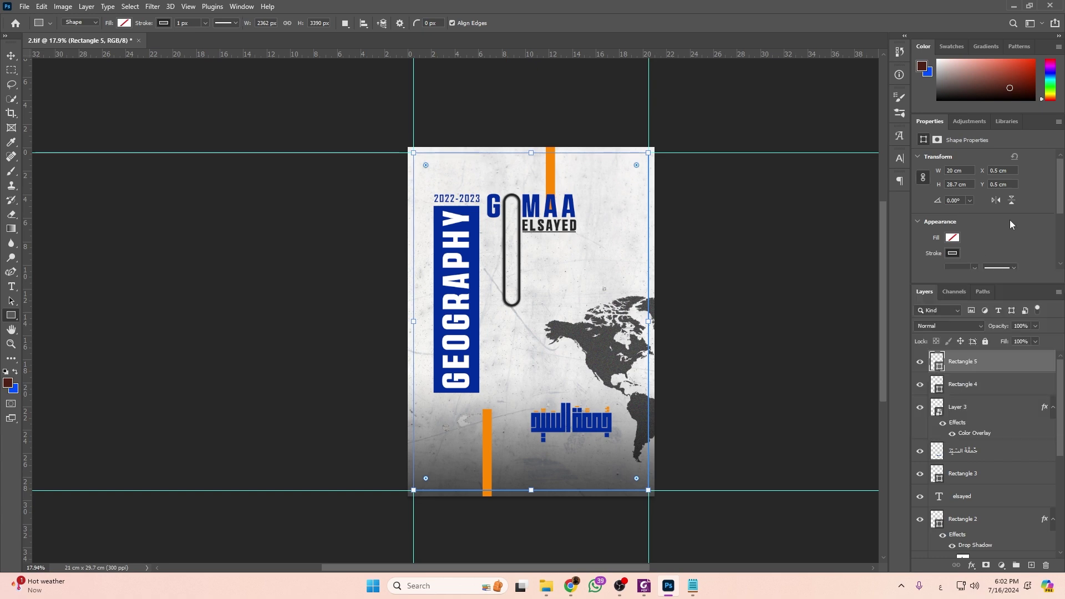
Set the frame's stroke width to 15 px.
scroll(999, 230, "down", 1)
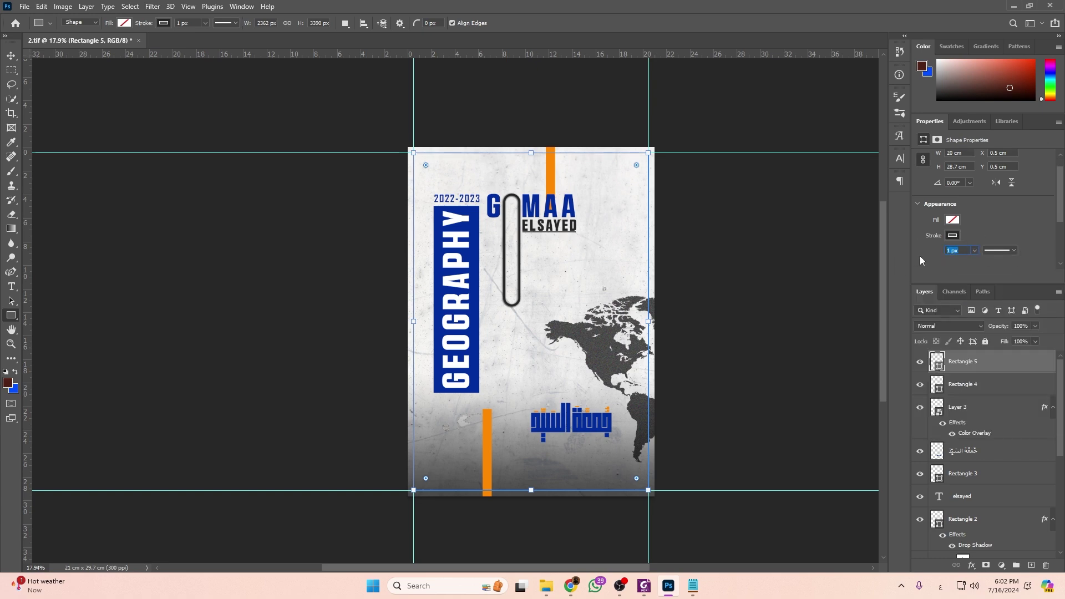
type("10")
key("Return")
scroll(507, 167, "up", 1)
scroll(408, 149, "up", 5)
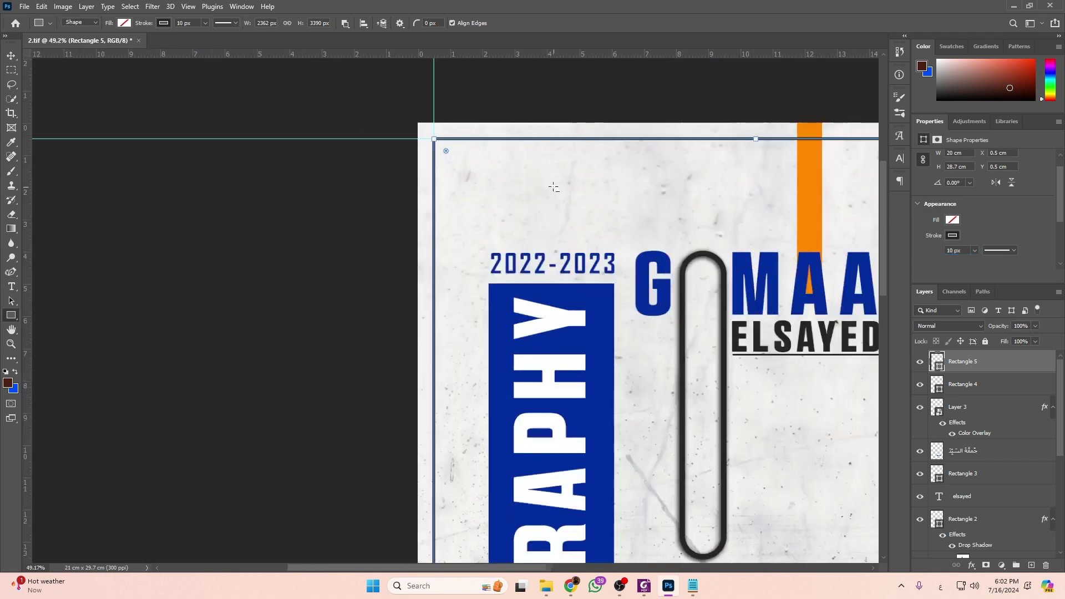
type("15")
key("Return")
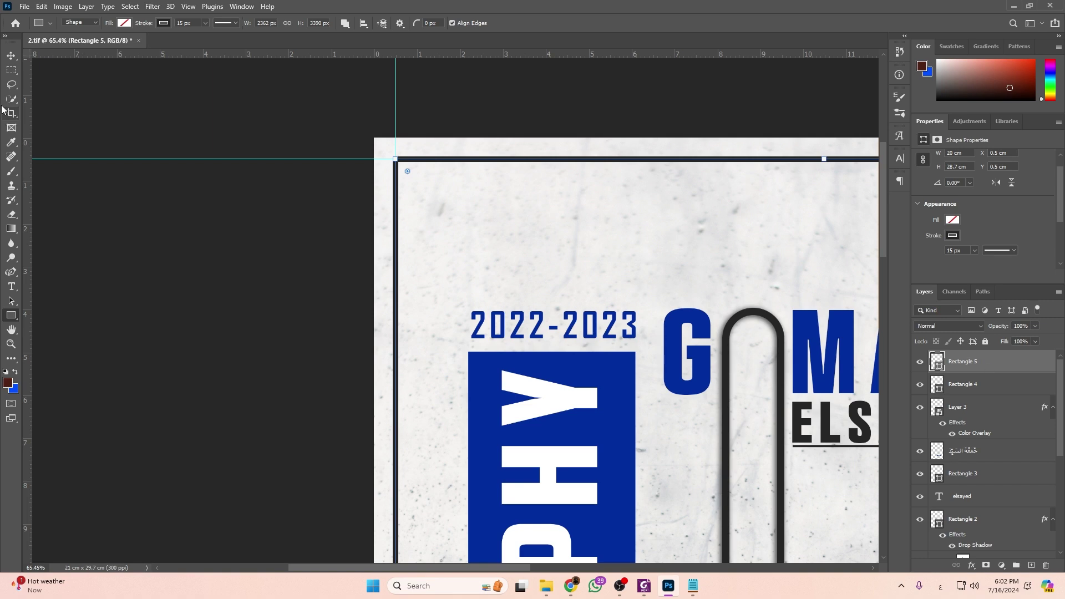
Add a layer mask and marquee-select a narrow central vertical strip of the page.
left_click(984, 564)
left_click(11, 70)
scroll(590, 205, "down", 3)
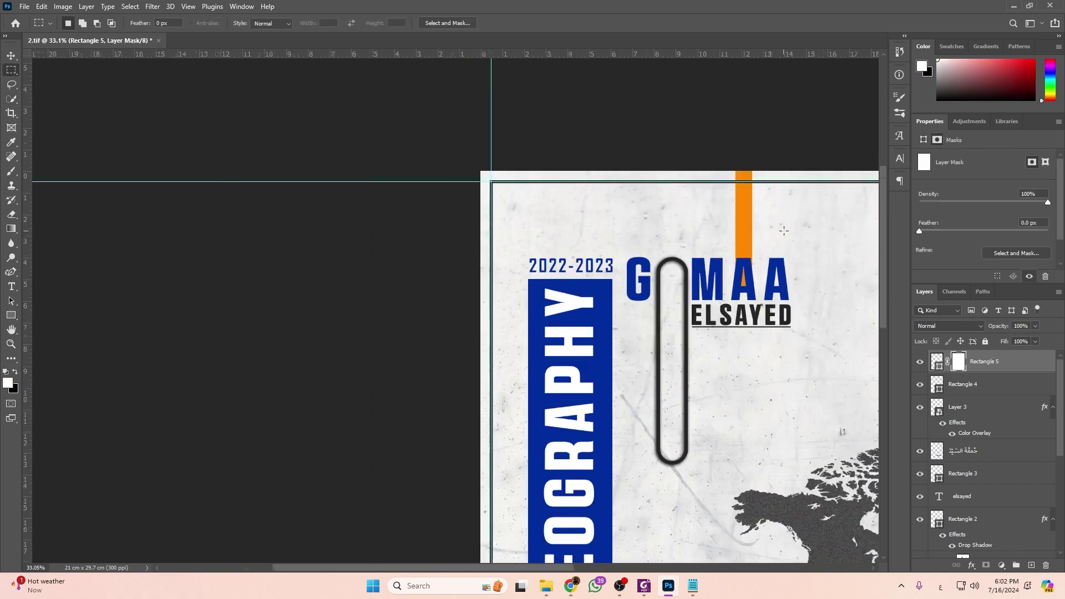
scroll(782, 231, "down", 3)
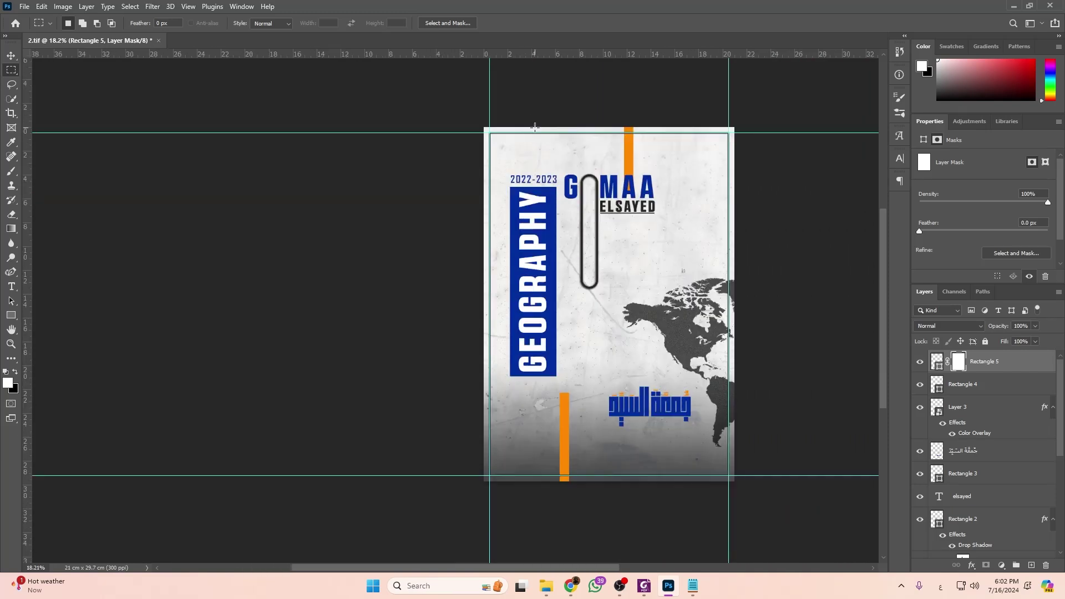
left_click_drag(621, 454, 677, 537)
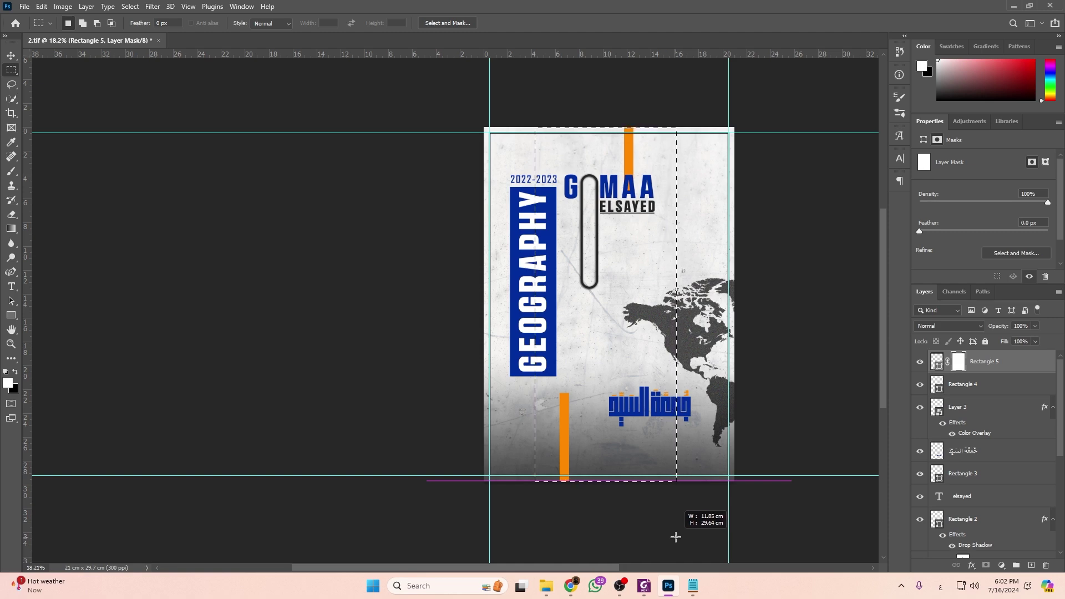
left_click_drag(676, 537, 675, 539)
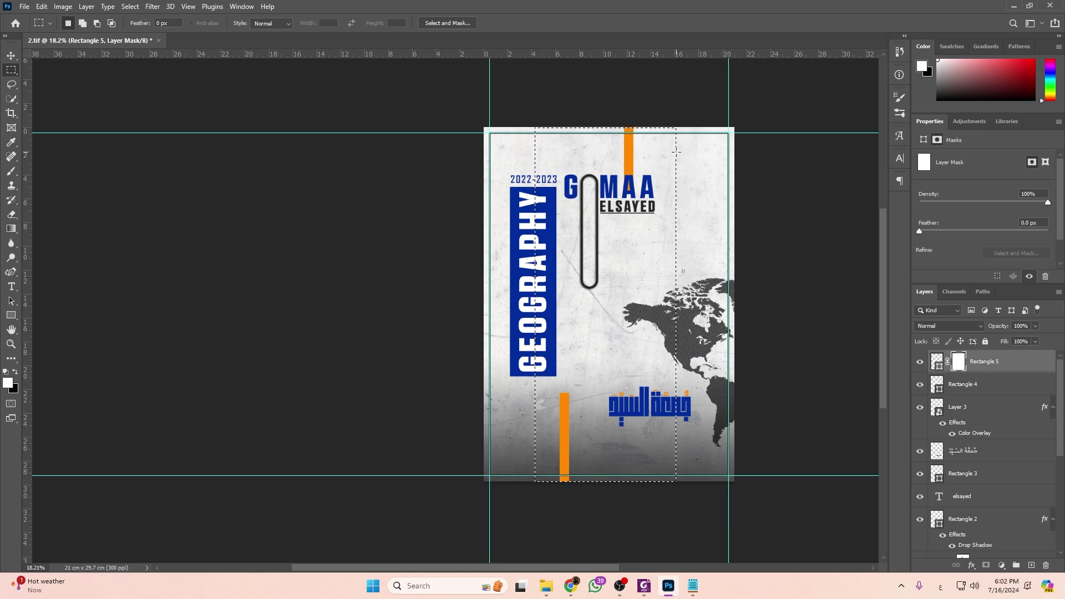
Fill the central strip and a large page-wide area of Rectangle 5's mask with black.
key("Delete")
scroll(694, 179, "down", 2)
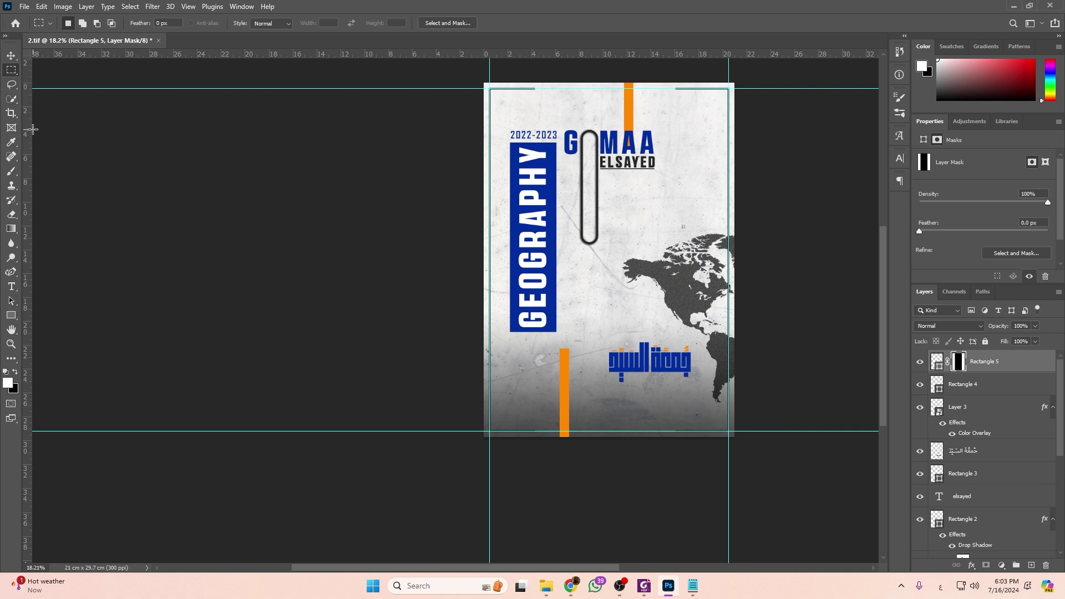
left_click_drag(34, 131, 774, 368)
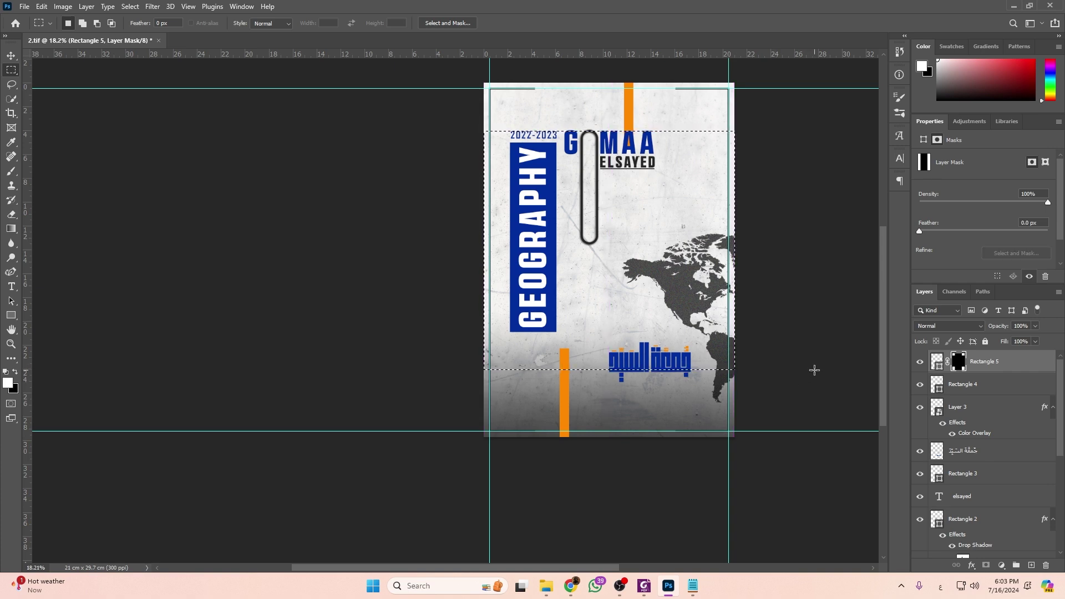
key("ctrl+BackSpace")
key("ctrl+d")
left_click_drag(487, 353, 738, 392)
left_click(737, 392)
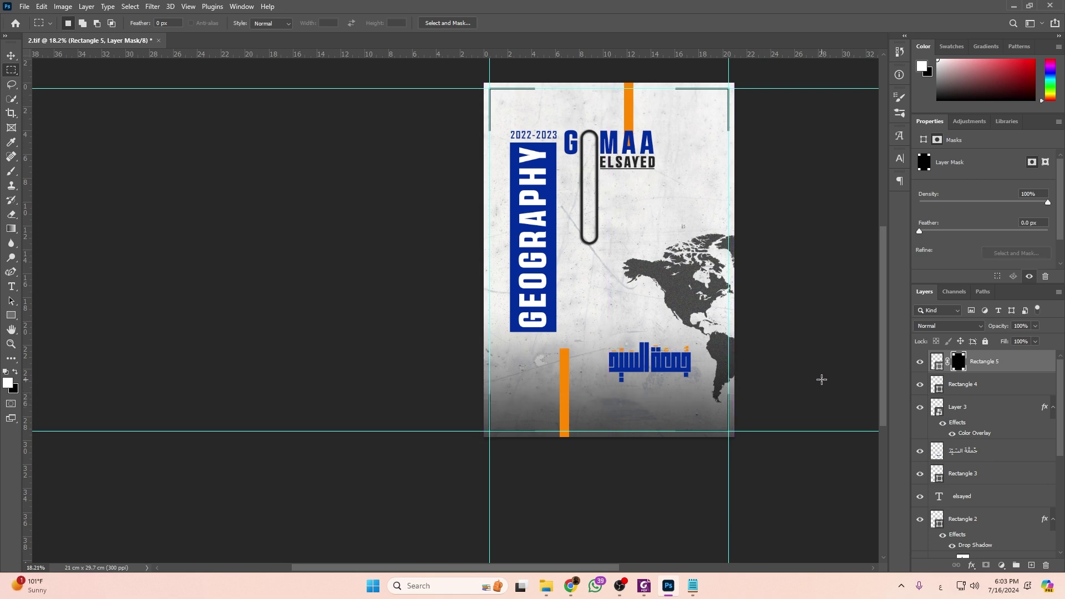
Hide the guides to preview the page, then restore them and return to the Move tool.
key("ctrl+semicolon")
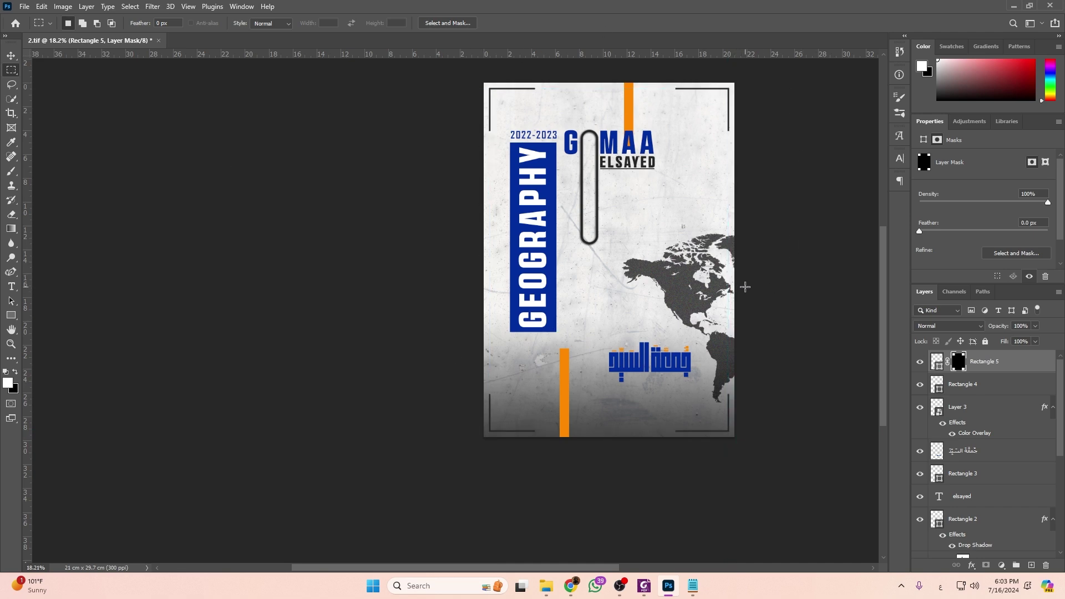
key("ctrl+semicolon")
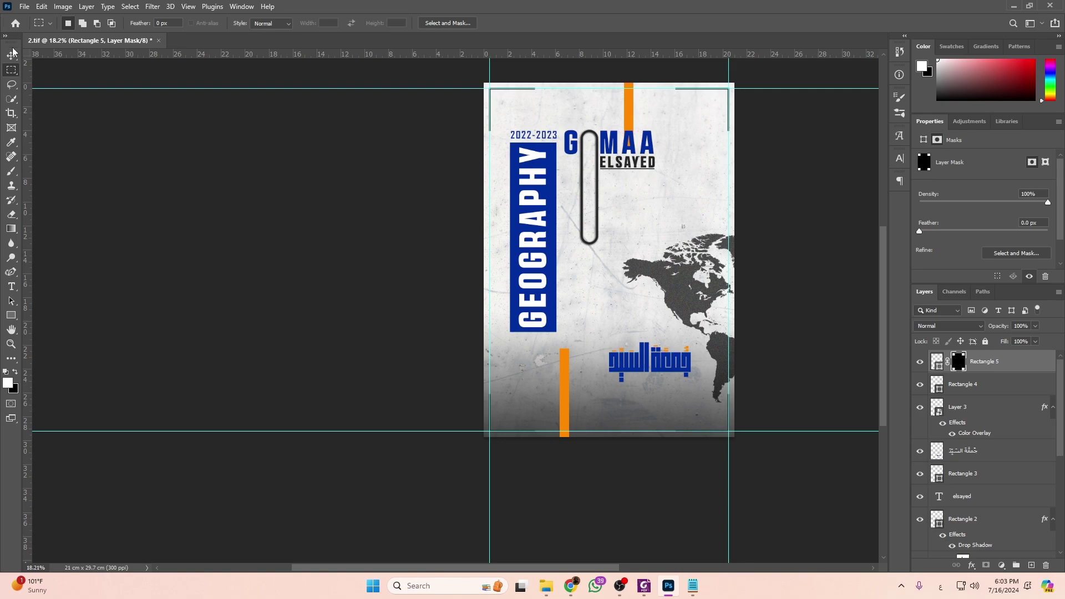
left_click(12, 54)
scroll(487, 166, "right", 2)
scroll(767, 231, "up", 2)
key("alt+Tab")
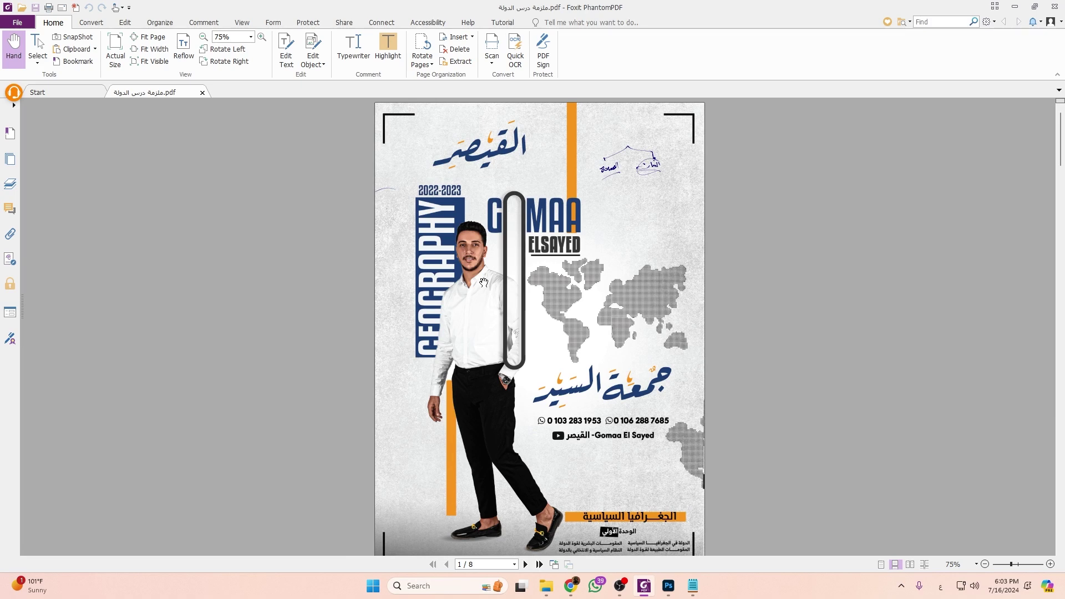
Check page 2's title tab in the reference PDF, then draw a bar below the Arabic logo.
scroll(483, 283, "down", 2)
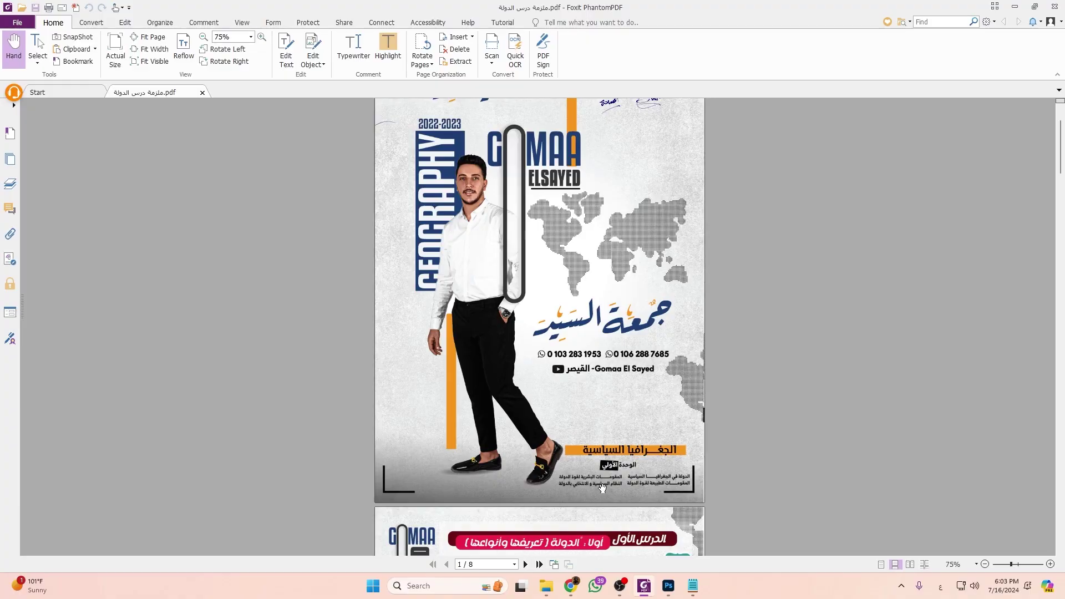
key("alt+Tab")
scroll(622, 463, "up", 5)
left_click(14, 319)
left_click_drag(393, 329, 665, 358)
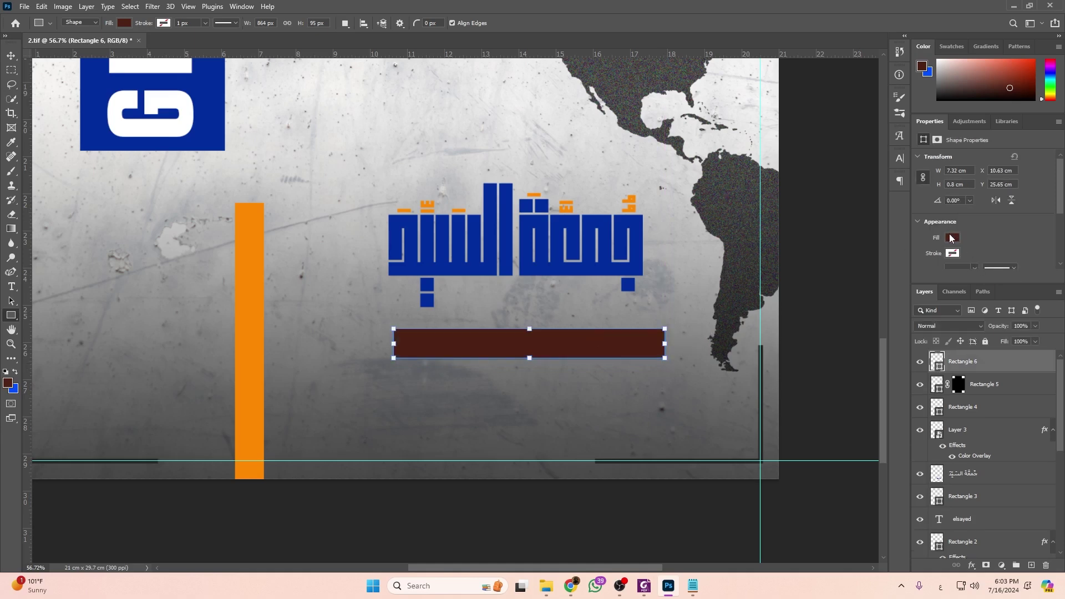
Fill the new bar orange and nudge it slightly left and down.
left_click(952, 237)
left_click(924, 289)
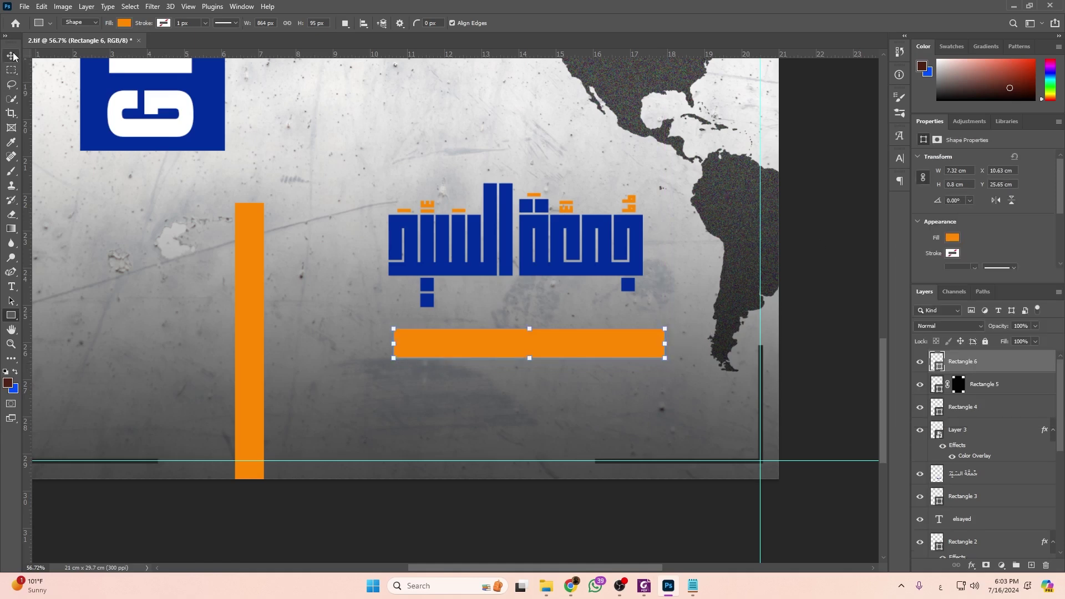
left_click(11, 55)
left_click_drag(579, 345, 567, 350)
Add the text 'الجغرافية السياسية' below the bar and select it to choose a font.
left_click(12, 315)
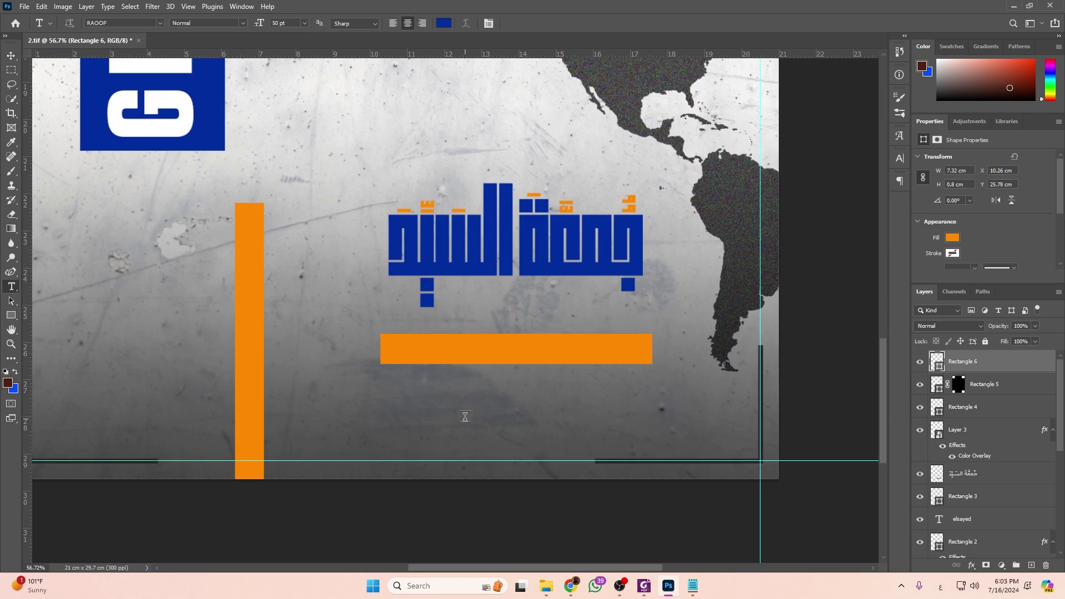
key("alt+Tab")
key("alt+Tab")
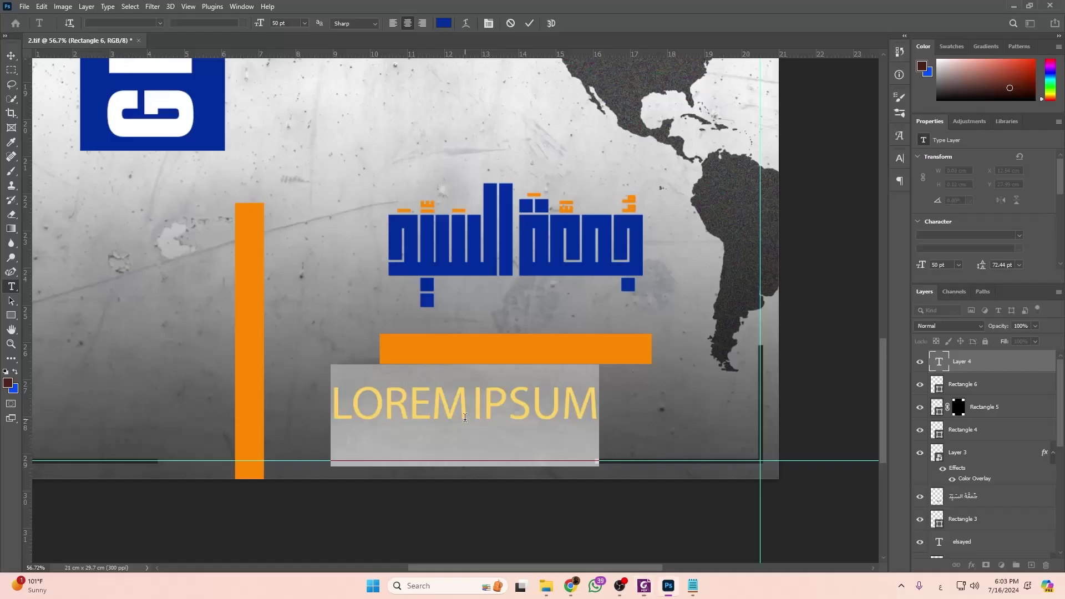
type("الجغرا")
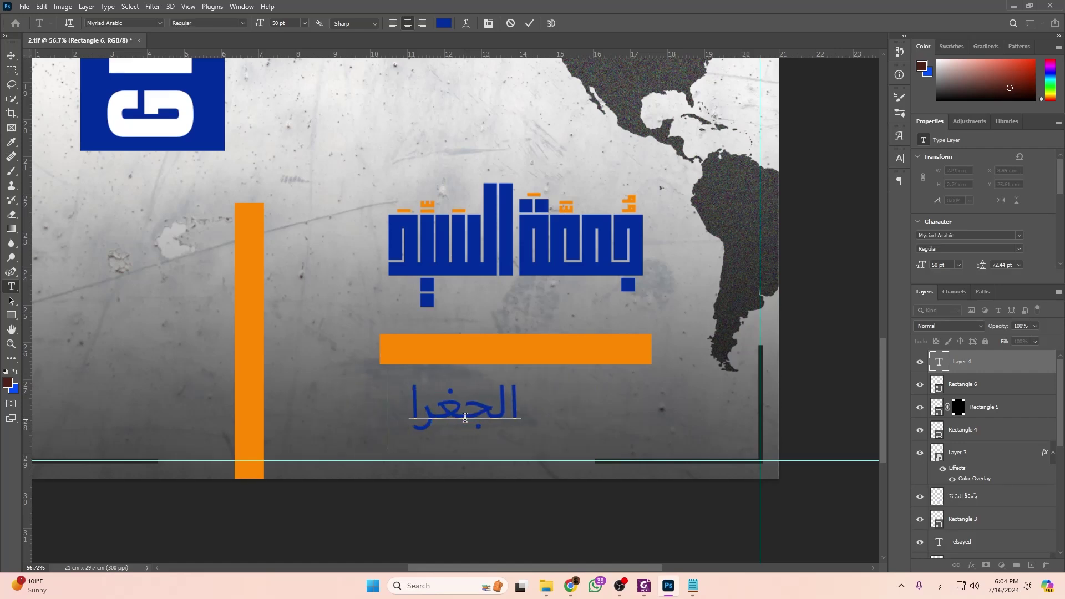
type("فية السياسة")
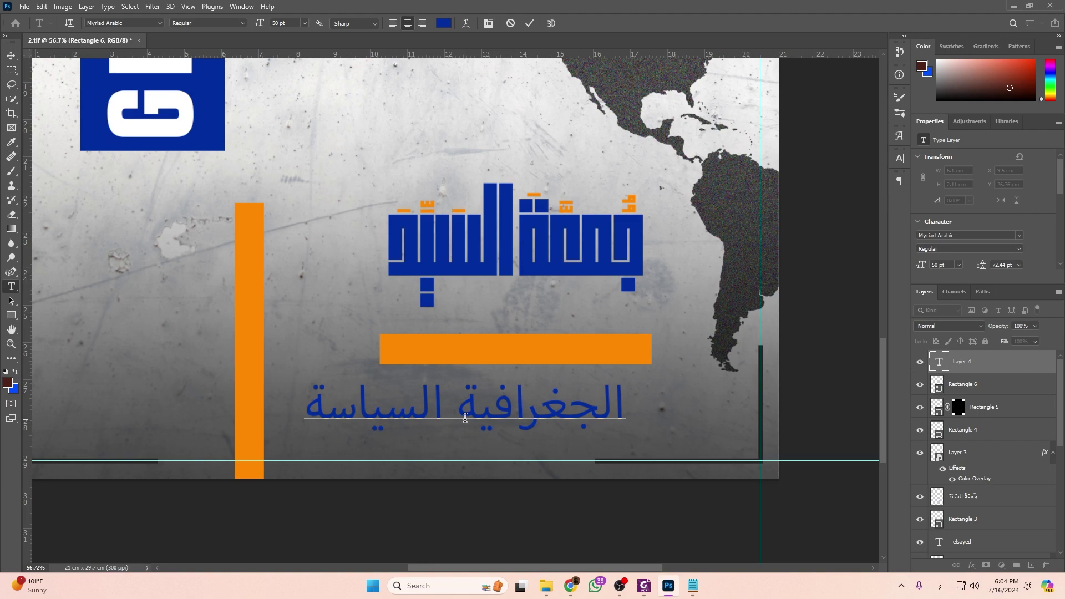
key("BackSpace")
type("ية")
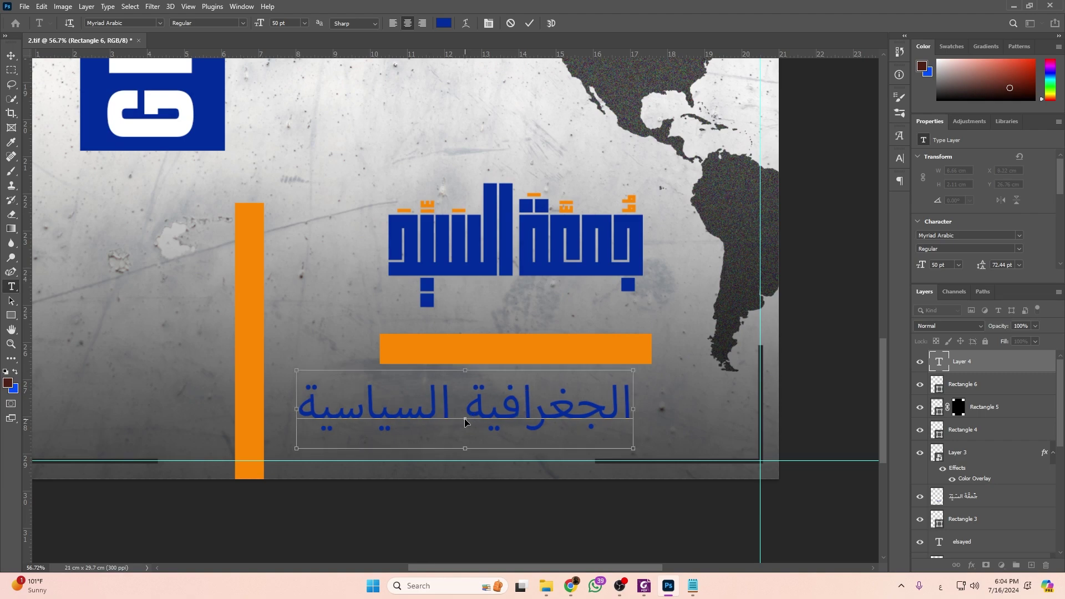
key("ctrl+a")
left_click(1021, 235)
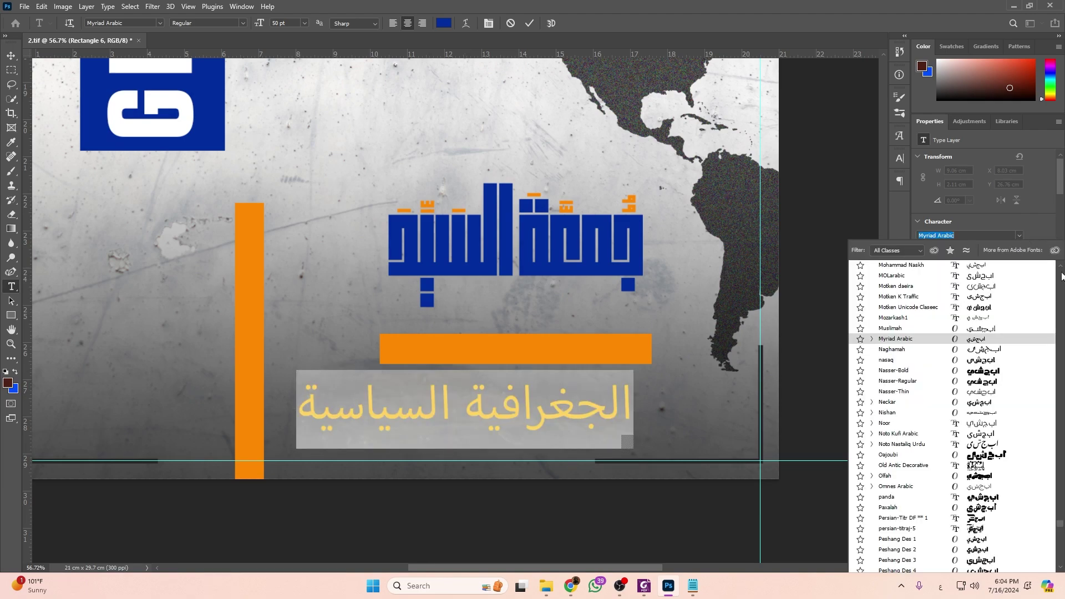
left_click_drag(1060, 523, 1061, 269)
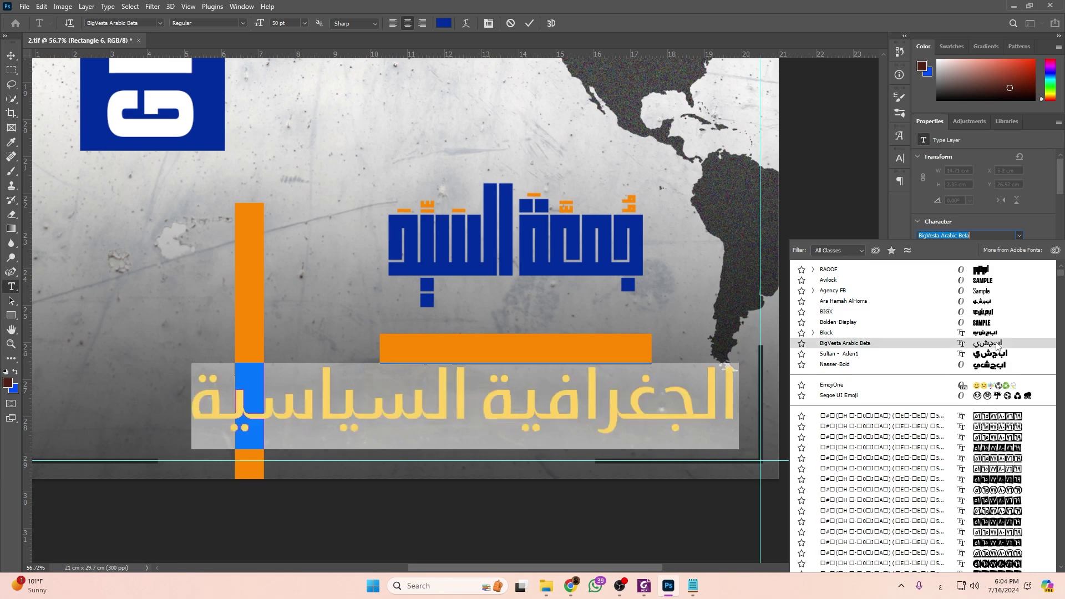
Set the Arabic text in Ara Hamah AlHorra and try the text colour dialog.
left_click(993, 301)
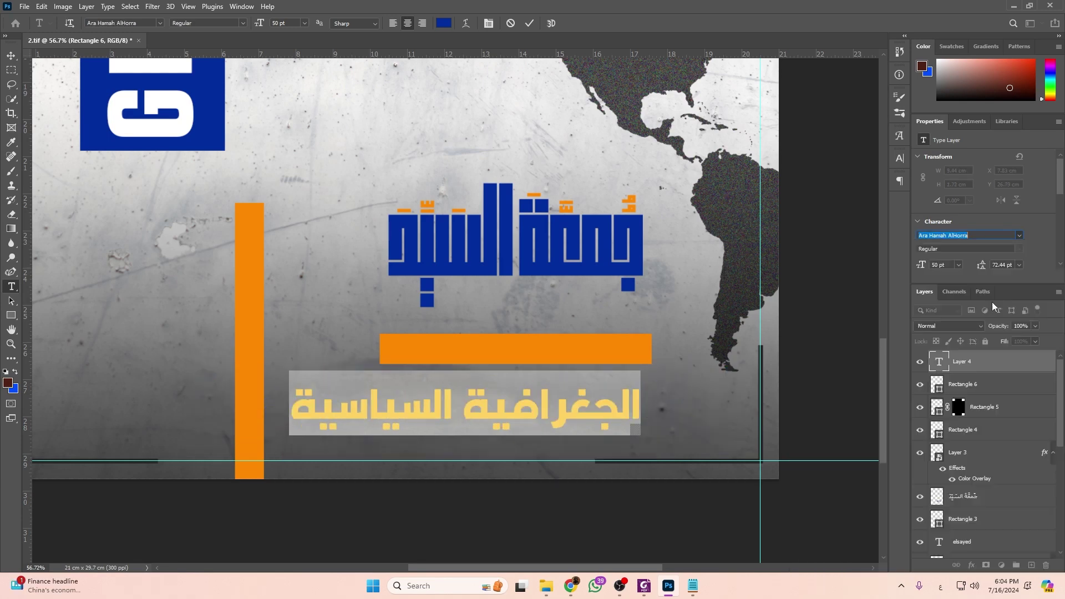
scroll(960, 246, "down", 3)
left_click(1005, 238)
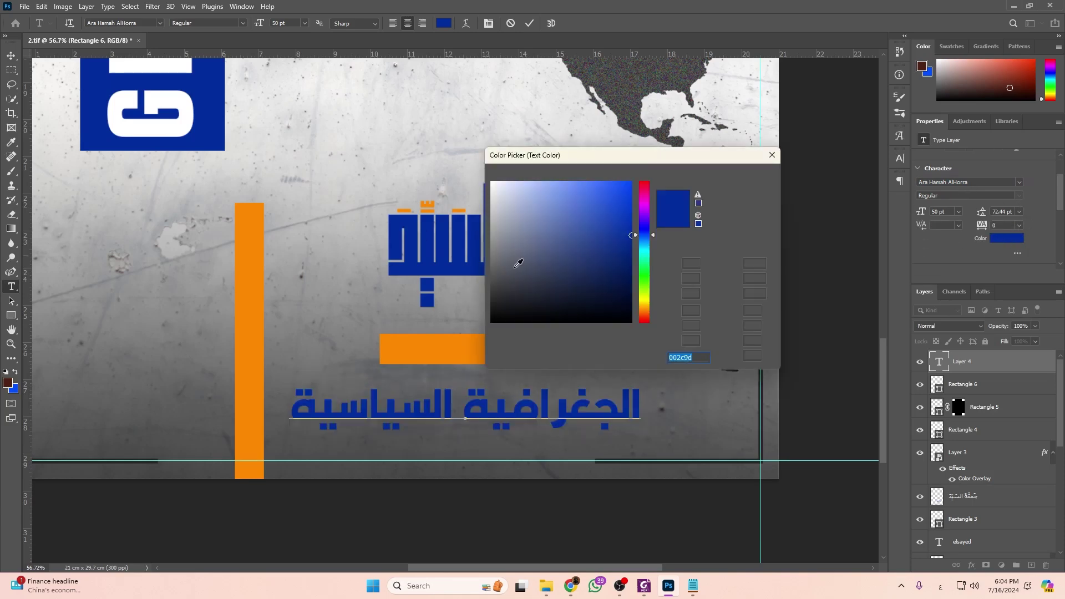
left_click_drag(624, 161, 446, 171)
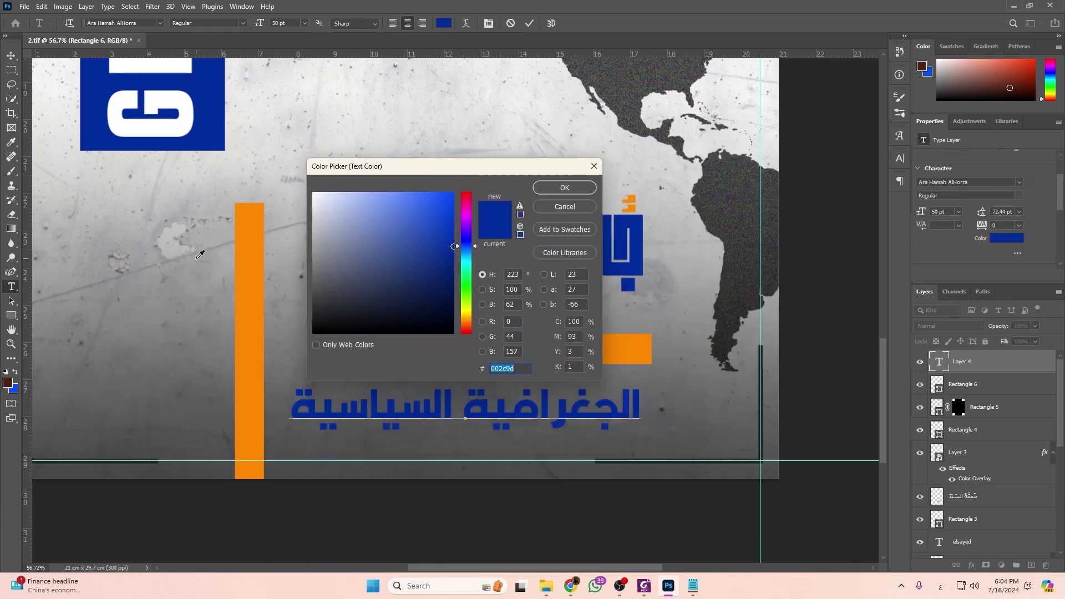
left_click(565, 206)
scroll(281, 260, "up", 5)
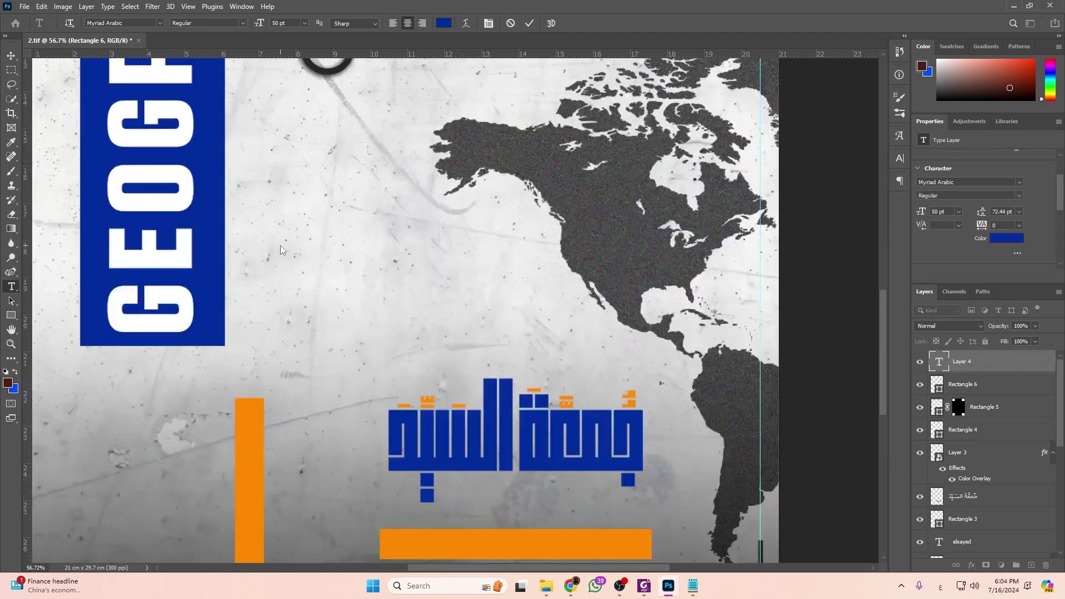
scroll(278, 239, "down", 3)
scroll(277, 239, "up", 5)
scroll(352, 219, "up", 3)
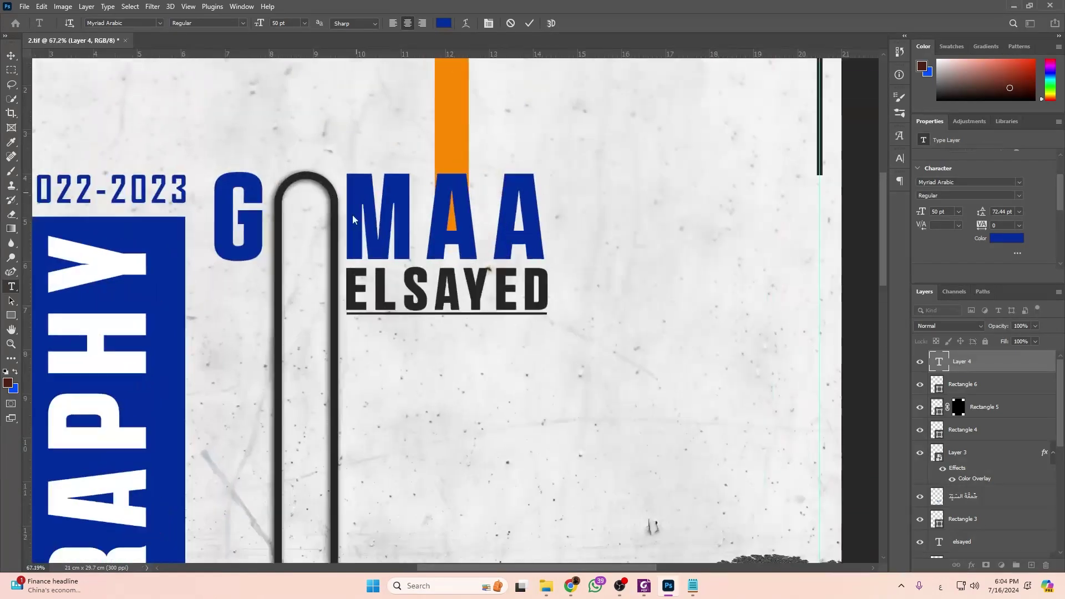
Colour the Arabic text a dark grey sampled from the page.
left_click(1020, 241)
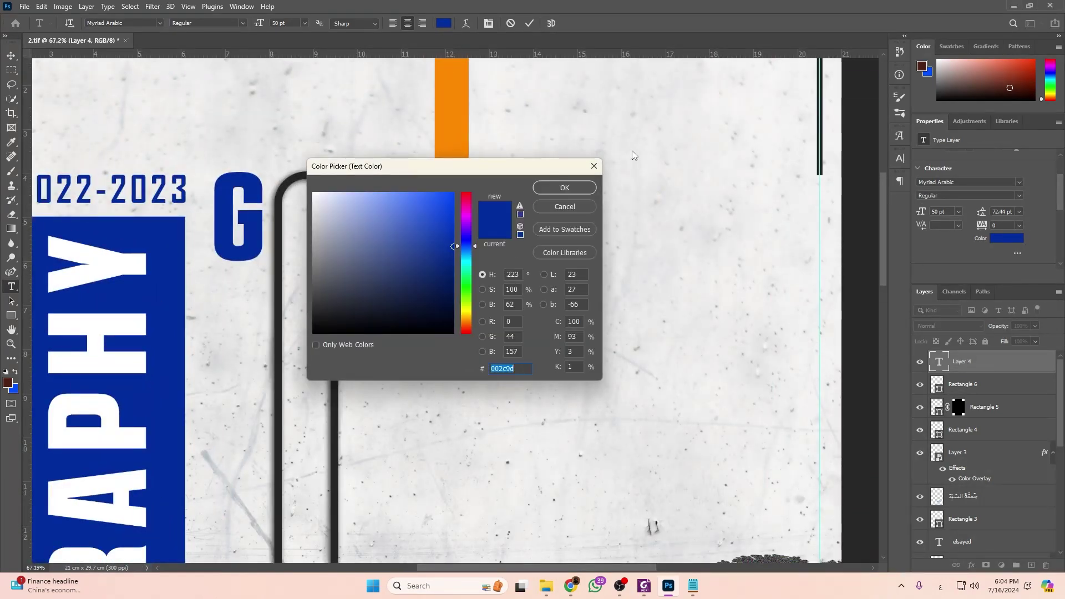
left_click(821, 149)
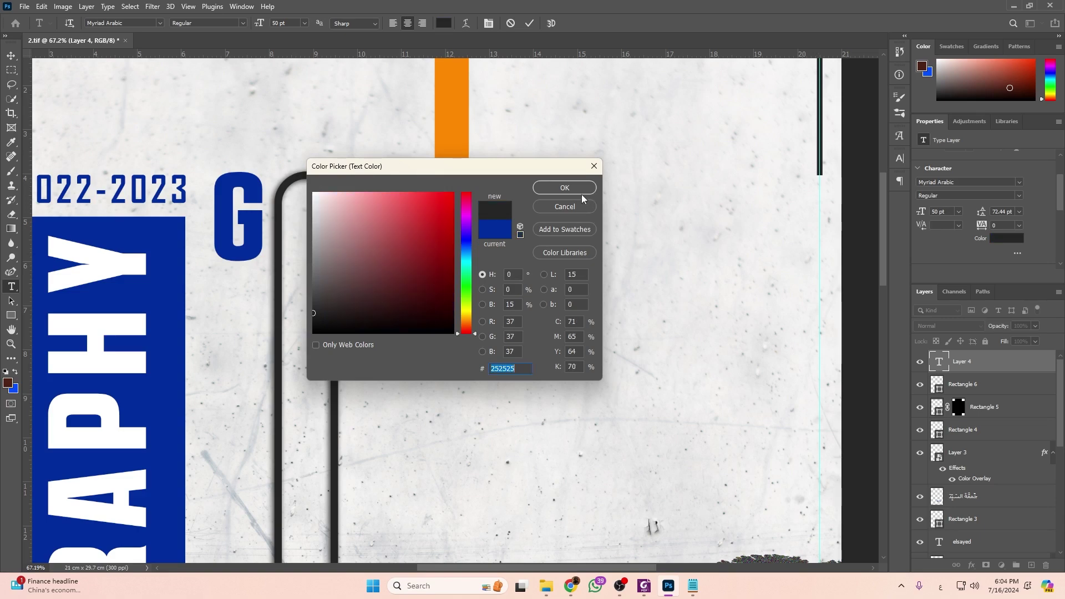
left_click(565, 187)
scroll(721, 377, "down", 2)
scroll(721, 377, "down", 20)
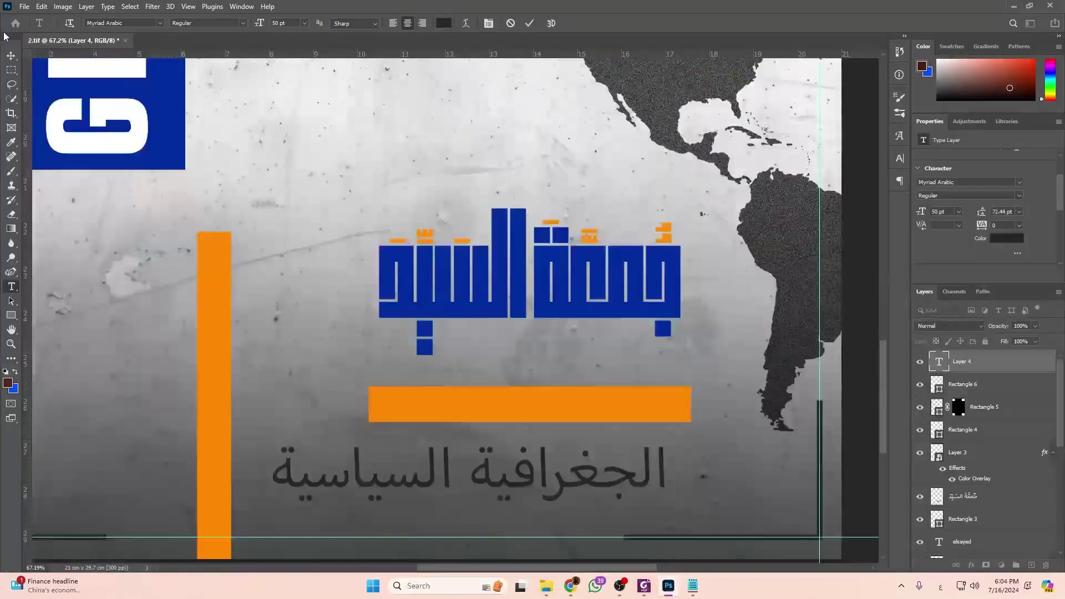
left_click(12, 55)
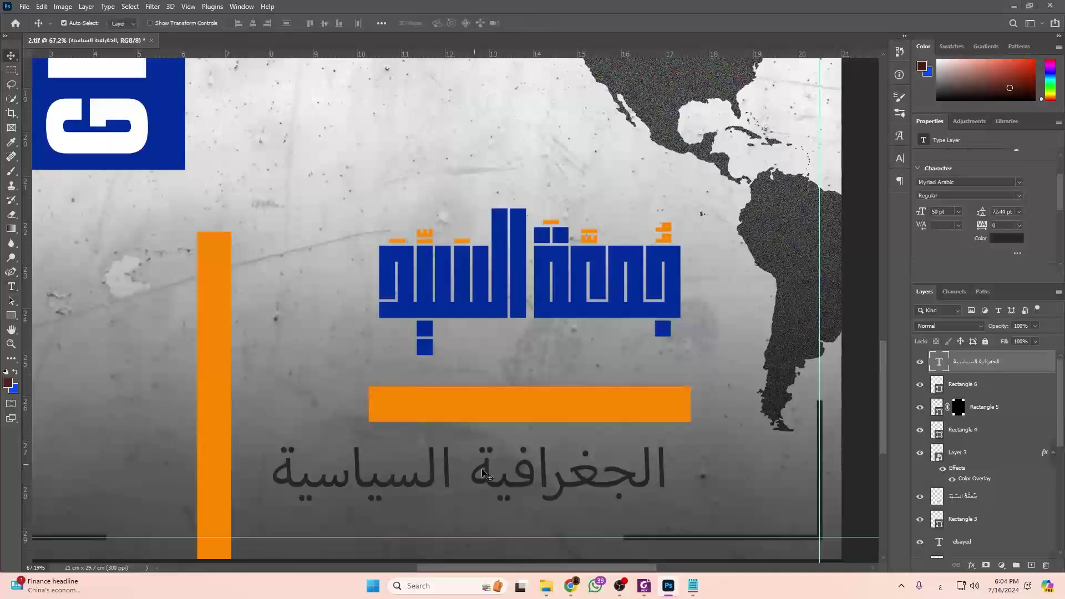
Reapply Ara Hamah AlHorra to the whole Arabic title.
double_click(938, 362)
left_click(1019, 182)
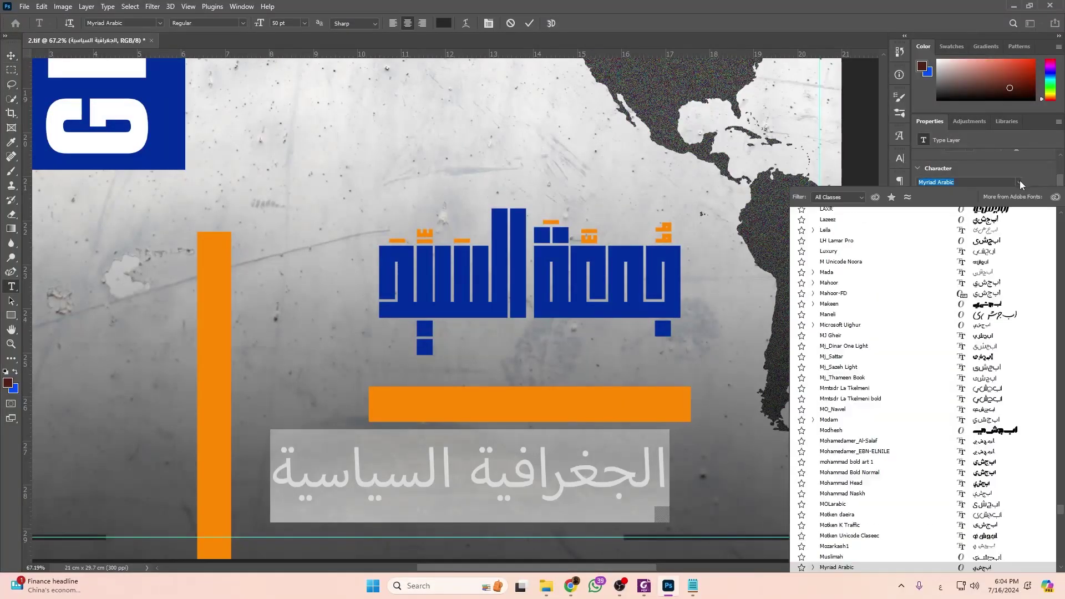
left_click_drag(1061, 512, 1062, 219)
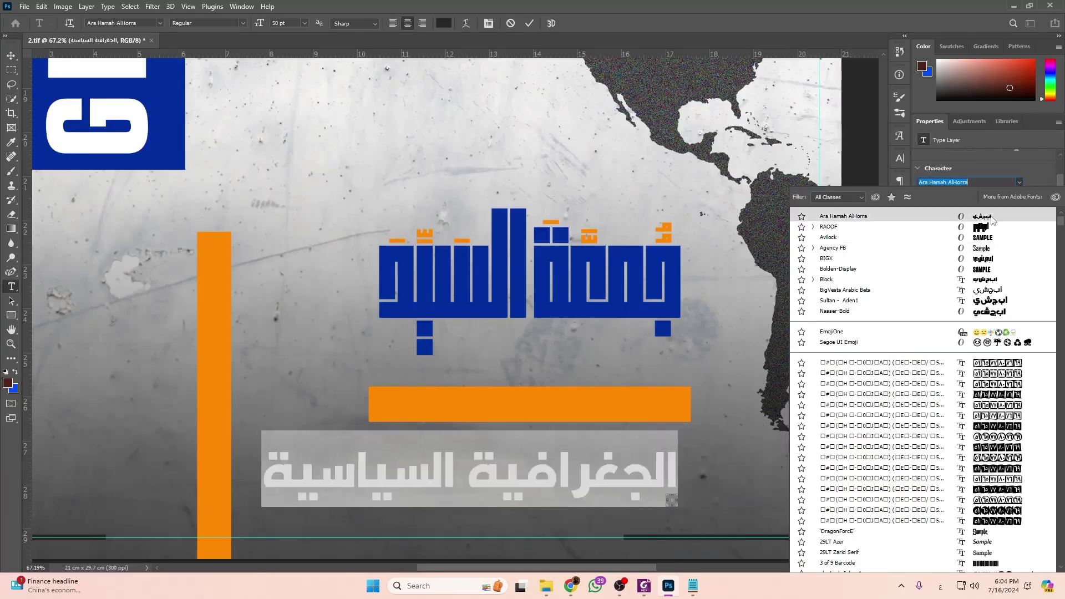
left_click(993, 218)
Move the Arabic title onto the orange bar and scale it down to fit.
left_click(10, 56)
left_click_drag(545, 491, 647, 415)
key("ctrl+t")
left_click_drag(775, 402, 662, 416)
key("Return")
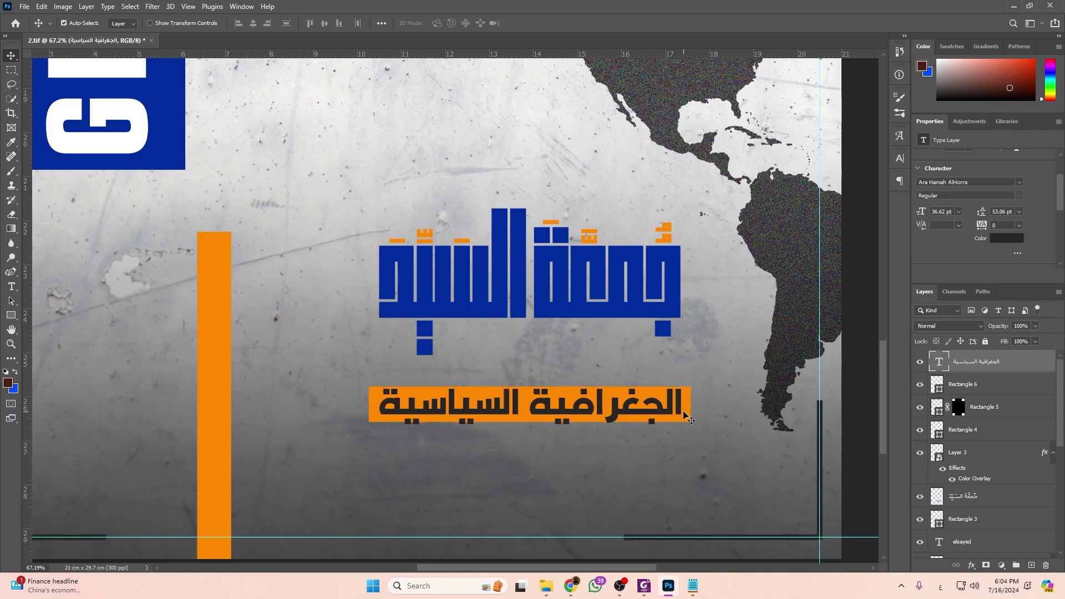
Skew the orange bar, slanting its top edge right and bottom-left corner outward.
scroll(678, 425, "up", 1)
scroll(678, 425, "up", 12)
left_click(713, 419)
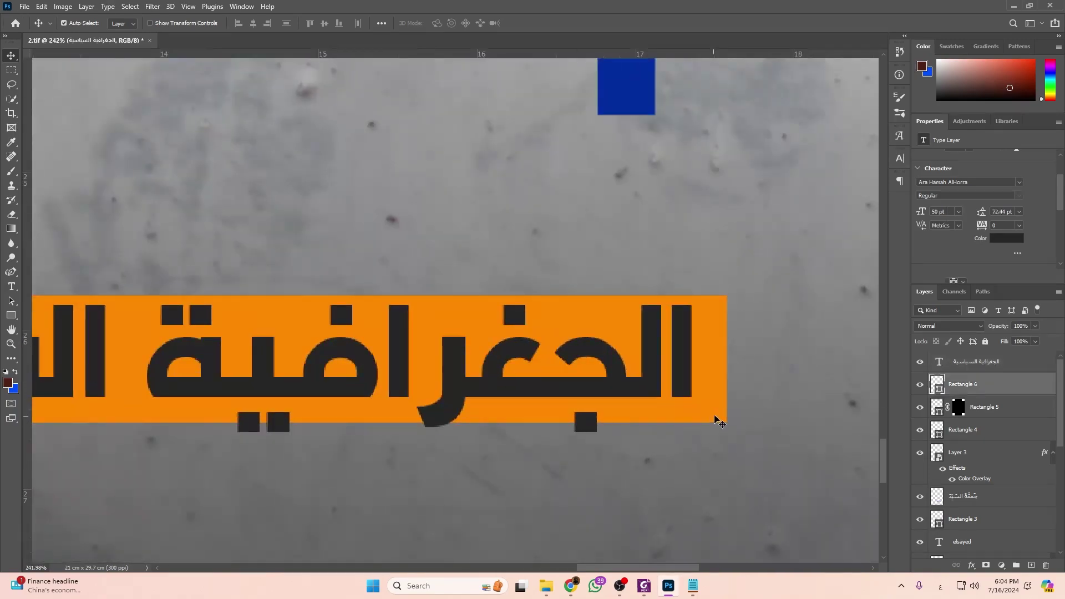
key("ctrl+t")
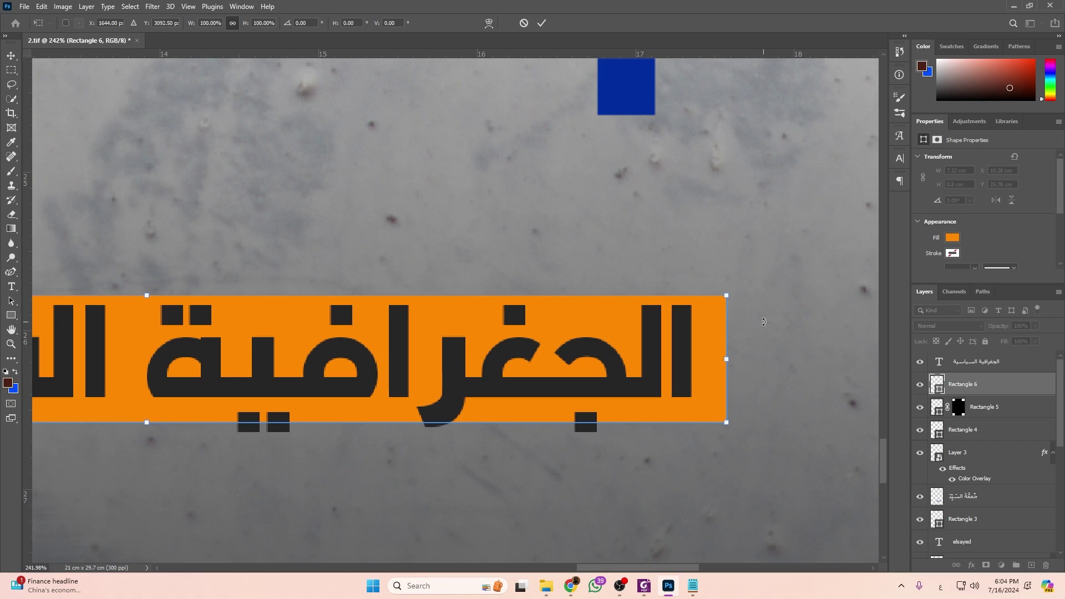
left_click_drag(727, 296, 758, 294)
scroll(630, 378, "down", 6)
scroll(481, 381, "up", 5)
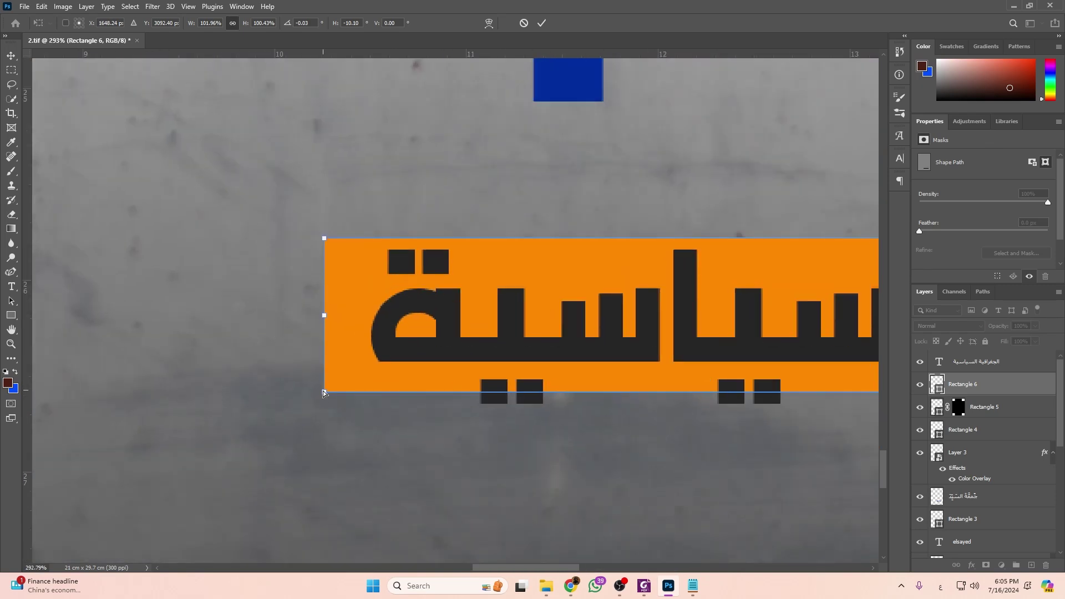
left_click_drag(324, 393, 264, 392)
Zoom out to check the slanted bar, commit the transform and deselect it.
key("ctrl+0")
left_click(10, 55)
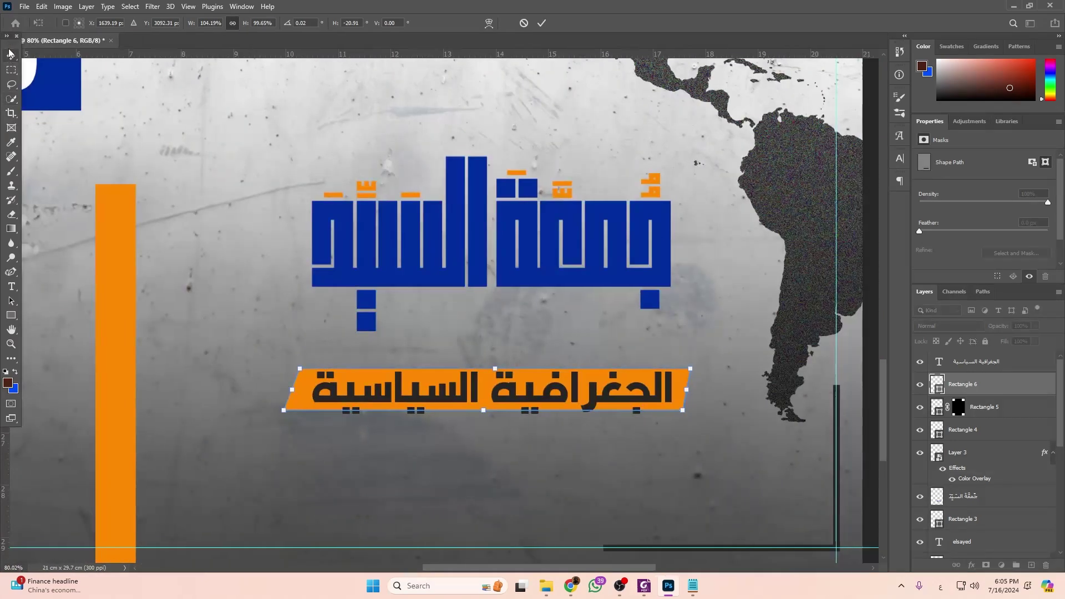
scroll(420, 285, "up", 1)
left_click(420, 285)
scroll(409, 313, "up", 1)
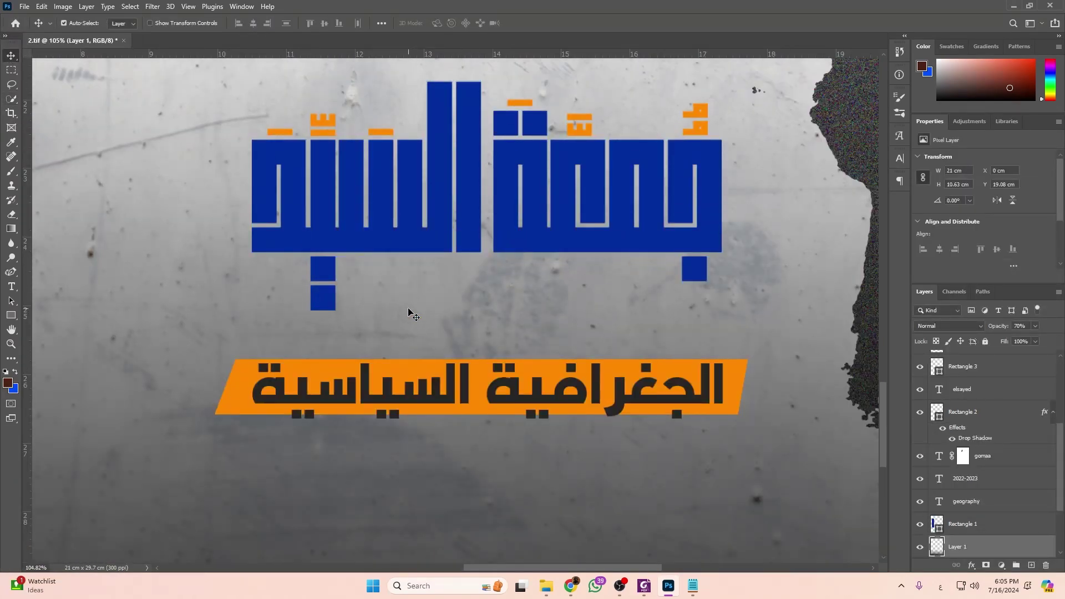
scroll(409, 313, "down", 2)
scroll(374, 348, "up", 1)
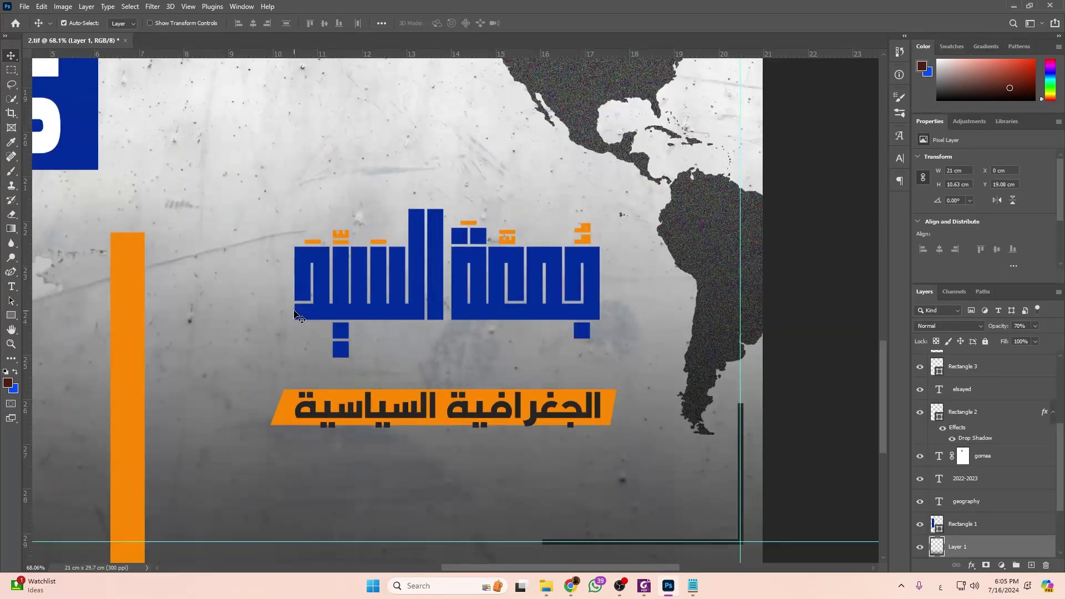
scroll(300, 347, "down", 1)
key("alt+Tab")
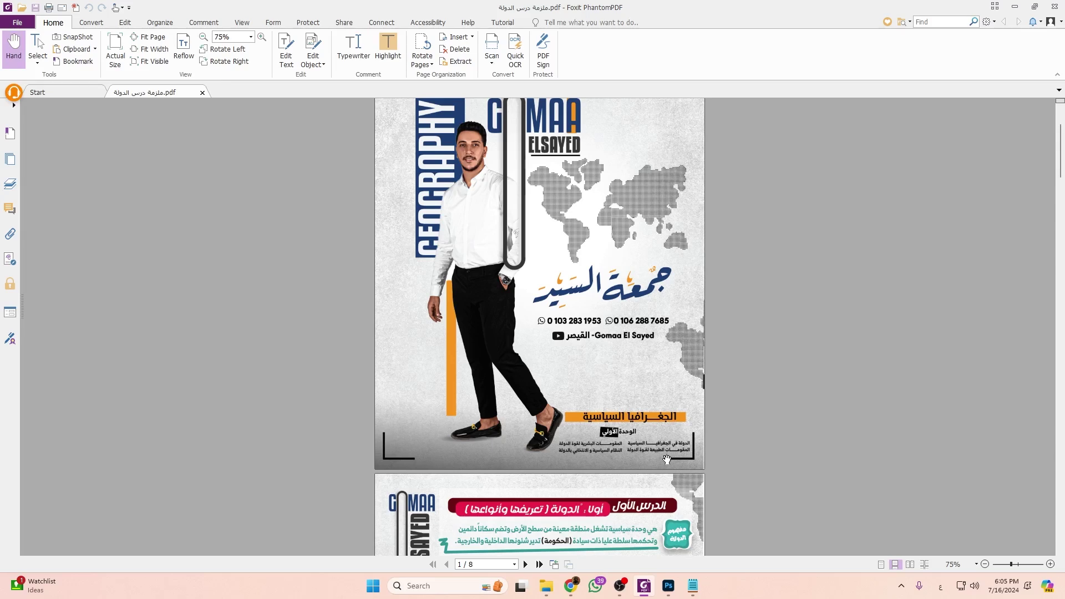
Scroll the reference PDF to page 2's lesson header, dismissing the Text Recognition prompt.
scroll(501, 381, "down", 5)
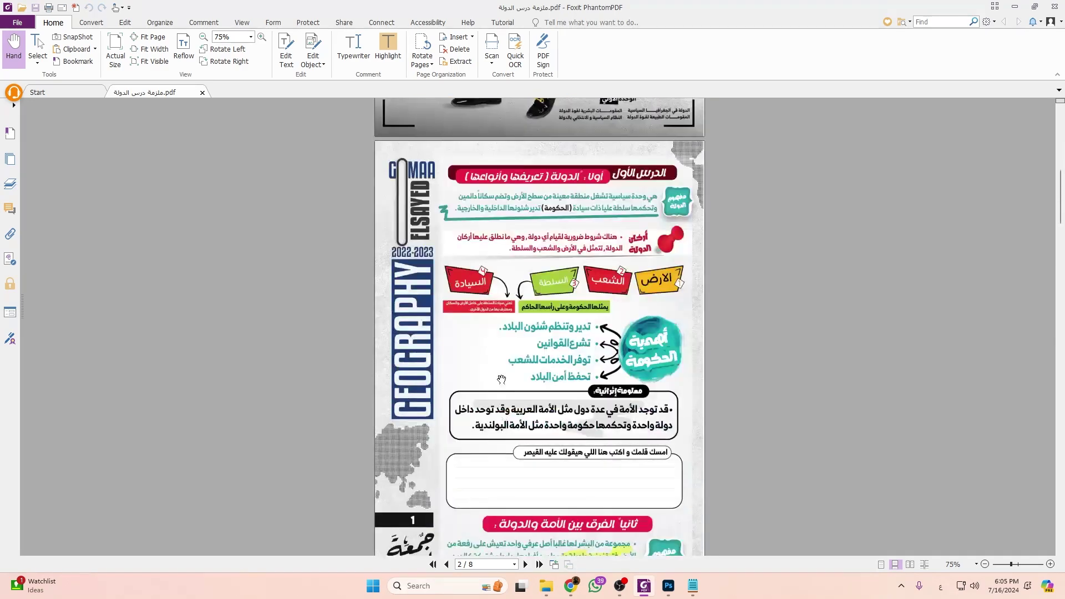
scroll(501, 383, "down", 2)
scroll(502, 393, "up", 1)
scroll(378, 228, "up", 1)
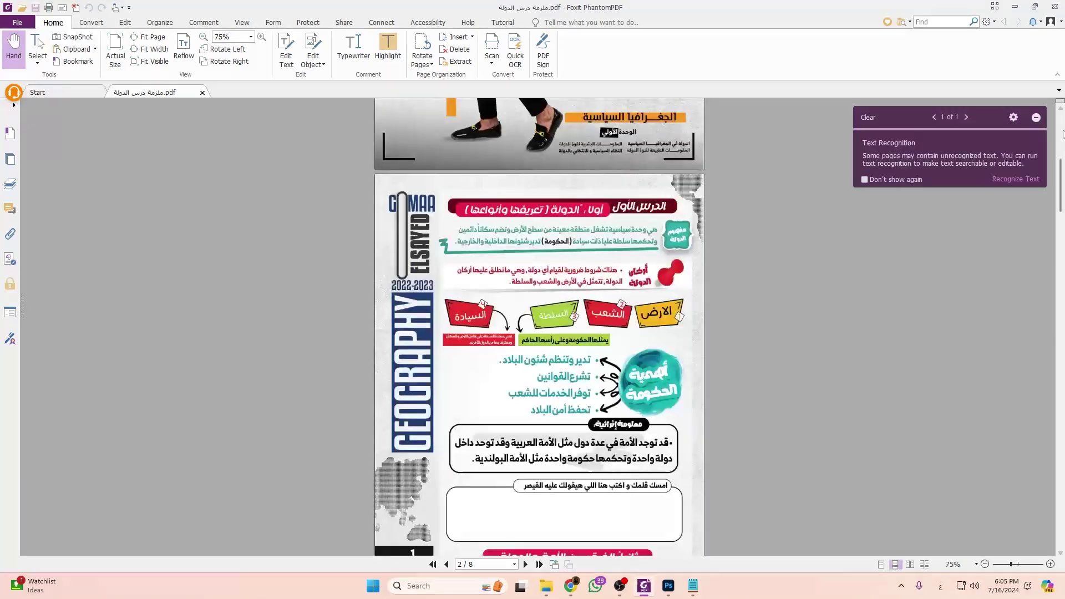
left_click(1036, 118)
scroll(333, 247, "down", 1)
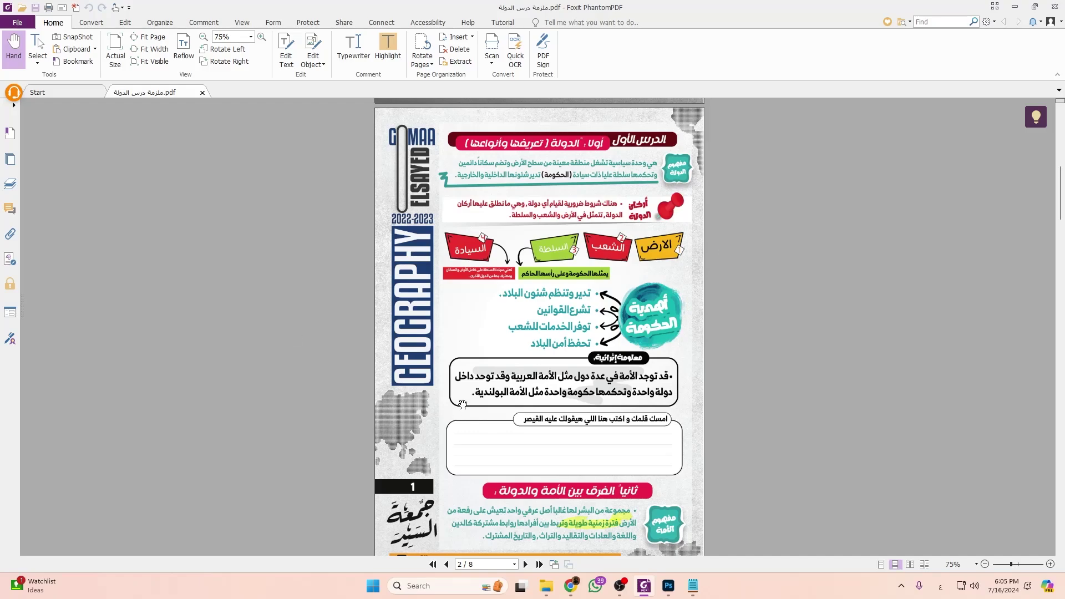
scroll(506, 383, "down", 3)
scroll(509, 376, "up", 2)
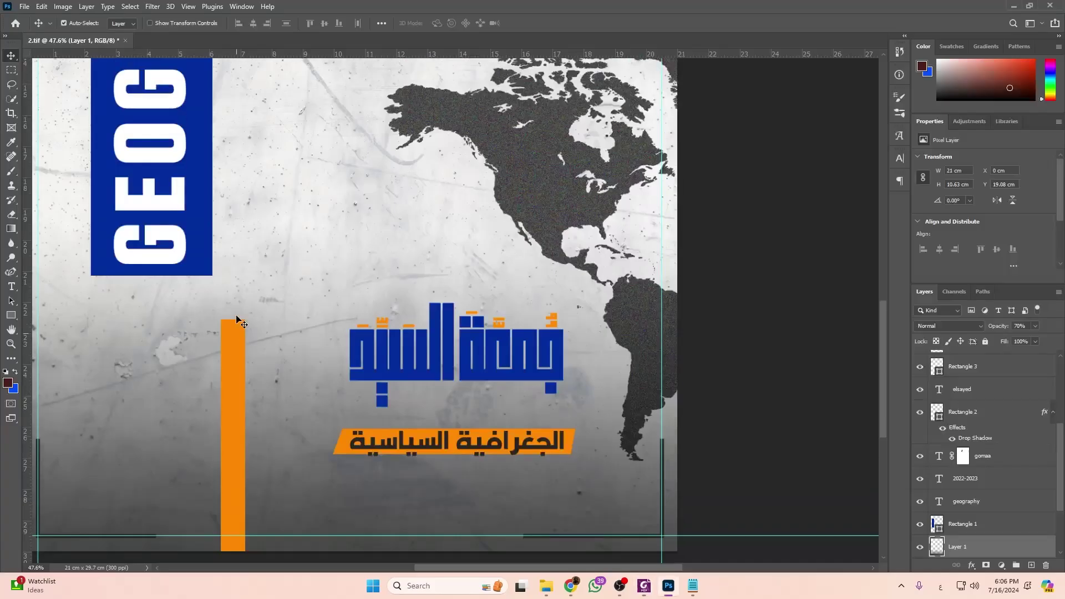
scroll(261, 313, "down", 5)
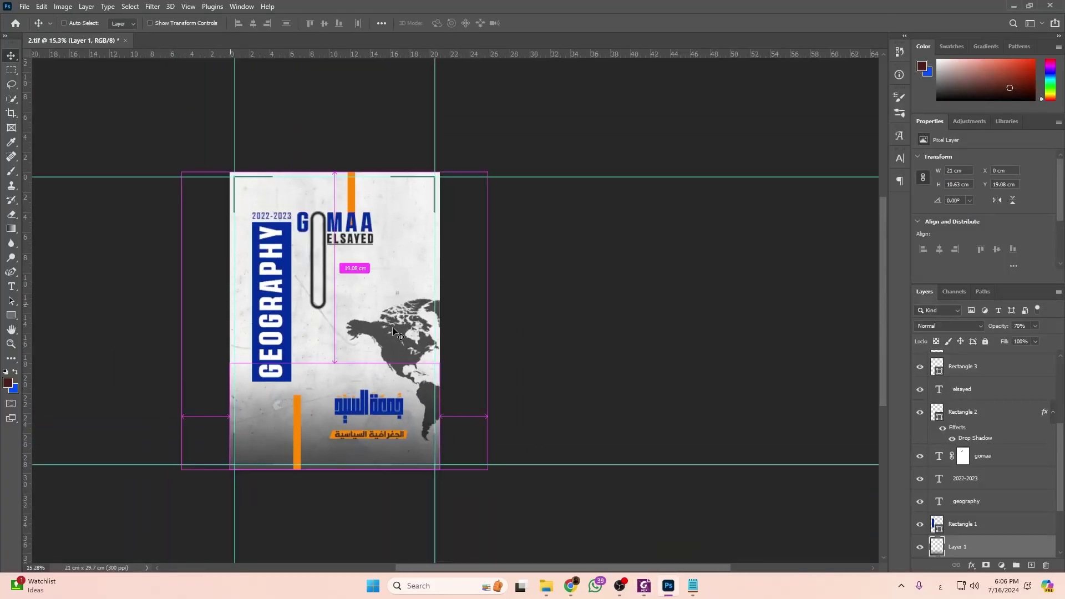
Save the cover over the existing 2.tif, accepting the TIFF options.
key("ctrl+shift+s")
left_click(438, 317)
left_click(559, 295)
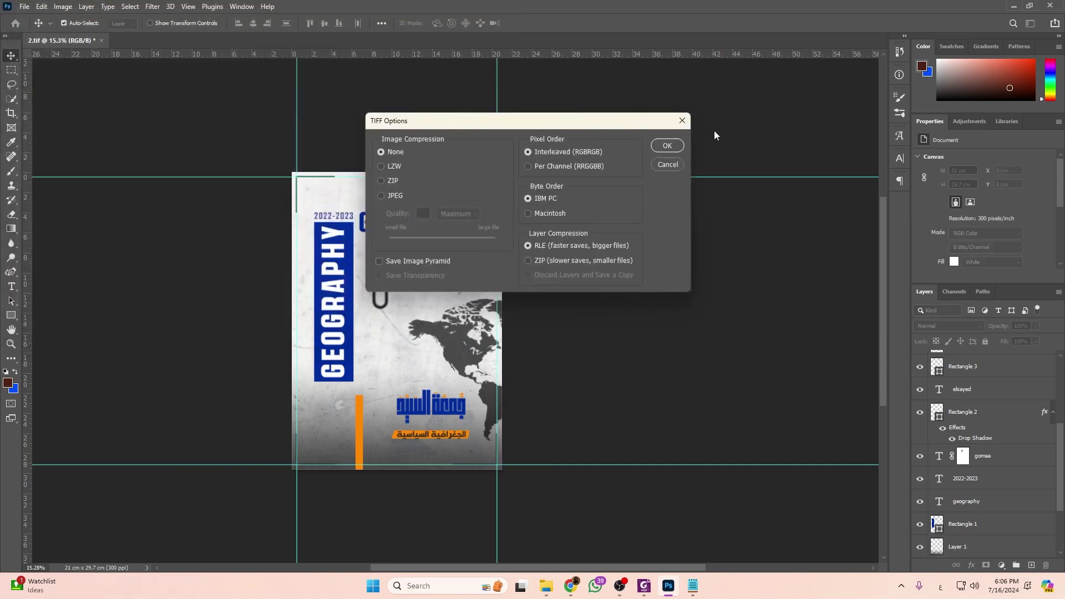
left_click(668, 146)
Compare the cover against the reference PDF.
scroll(361, 369, "up", 2)
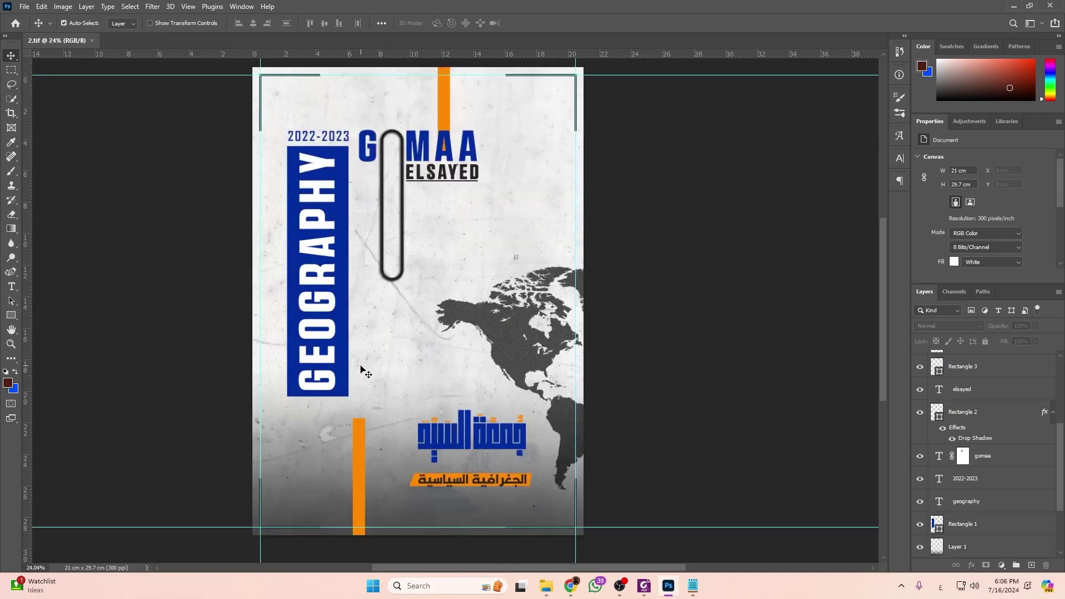
key("alt+Tab")
scroll(451, 231, "up", 1)
scroll(451, 231, "down", 1)
key("alt+Tab")
Lock the concrete texture layer and Layer 2, then deselect all layers.
left_click(423, 292)
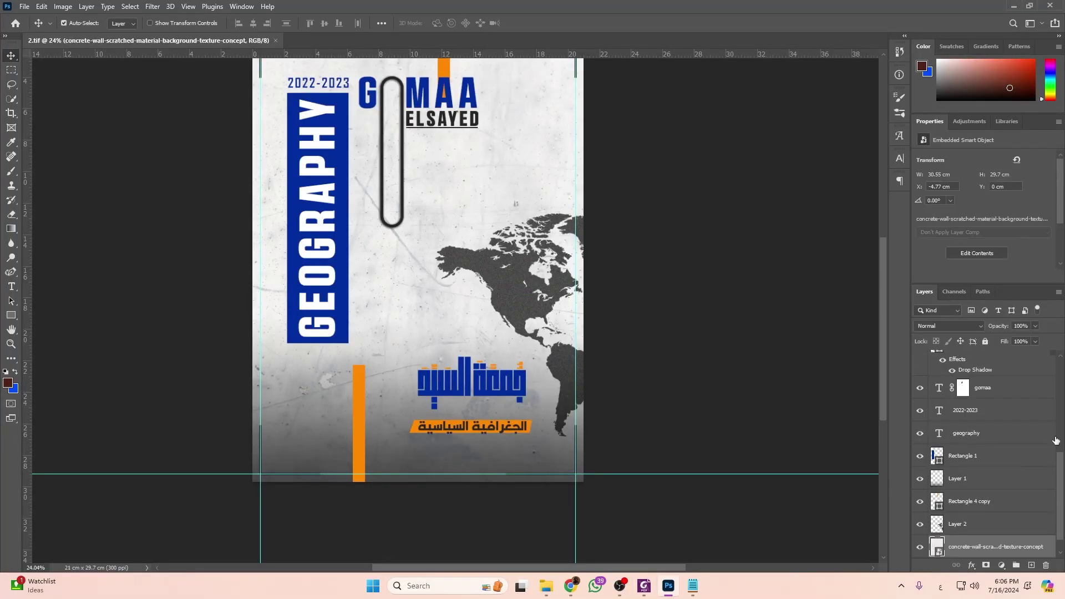
left_click(986, 341)
left_click(977, 524)
left_click(986, 341)
left_click(621, 341)
Select and move the GEOGRAPHY bar with its 2022-2023 text, undoing an accidental move.
scroll(352, 316, "up", 2)
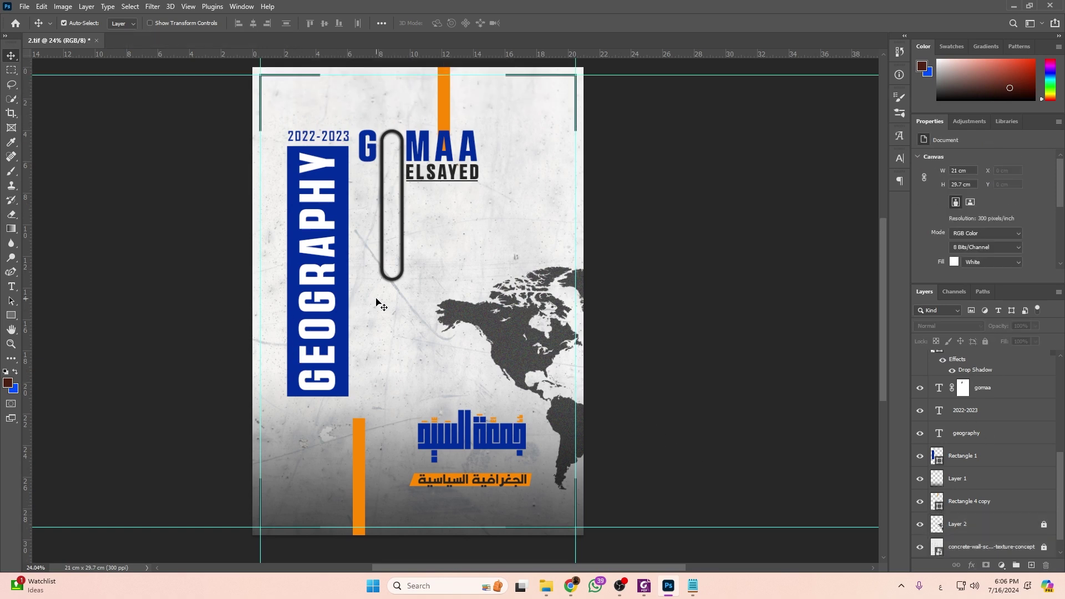
left_click_drag(286, 143, 332, 308)
left_click_drag(325, 345, 309, 359)
left_click(372, 327)
key("ctrl+z")
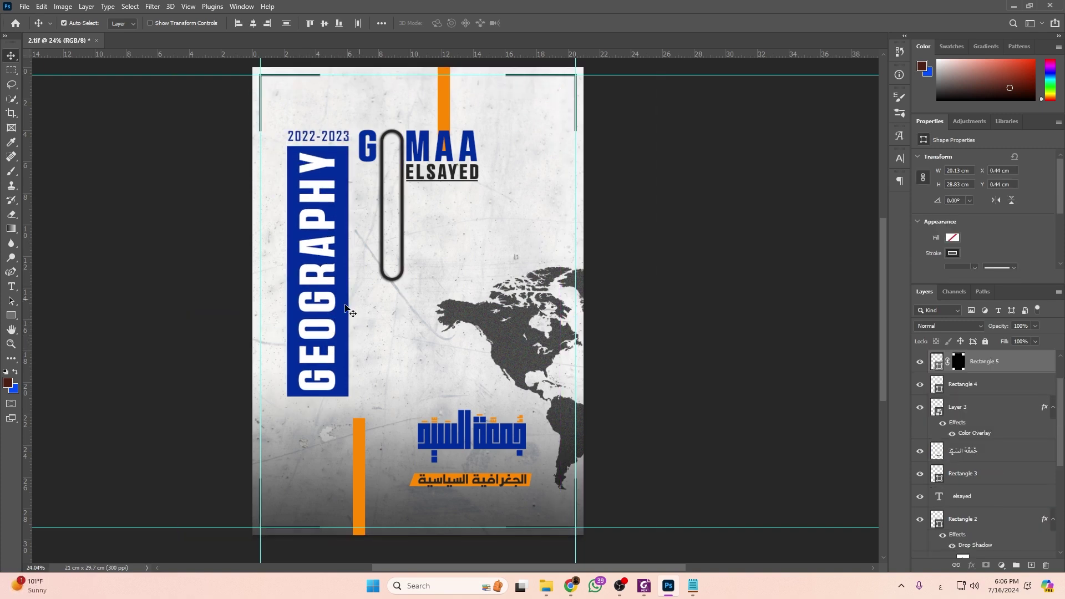
Lock the corner frame, then move the GEOGRAPHY bar and year lower-left and scale them to about 84%.
left_click(985, 341)
left_click(319, 210)
left_click_drag(327, 365, 307, 392)
key("ctrl+t")
left_click_drag(298, 195, 298, 236)
left_click_drag(292, 349, 293, 330)
key("Return")
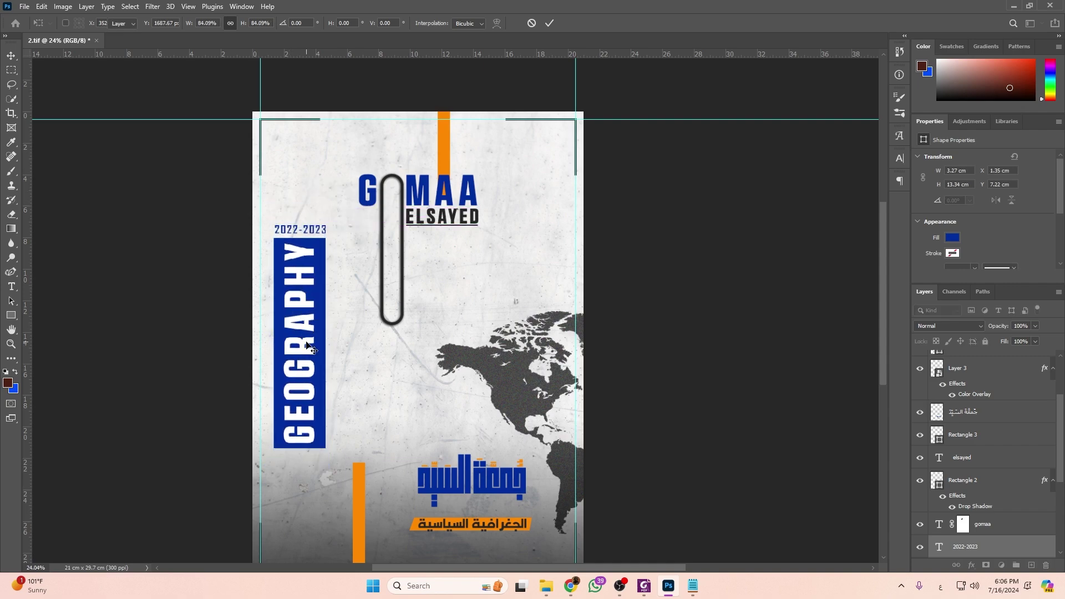
Check the reference PDF, then delete the orange bar at the top.
key("alt+Tab")
scroll(430, 226, "up", 3)
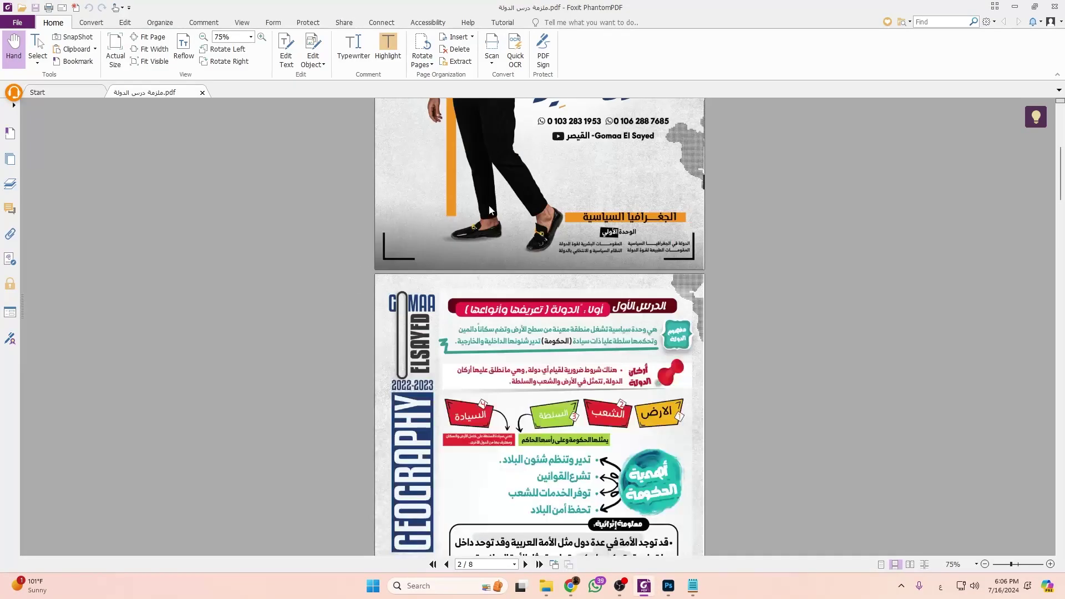
key("alt+Tab")
key("Delete")
left_click_drag(502, 154, 332, 226)
key("ctrl+t")
left_click_drag(435, 224, 339, 183)
mouse_move(296, 145)
left_mouse_down()
mouse_move(304, 179)
mouse_move(315, 150)
left_mouse_up()
key("ctrl+z")
key("Return")
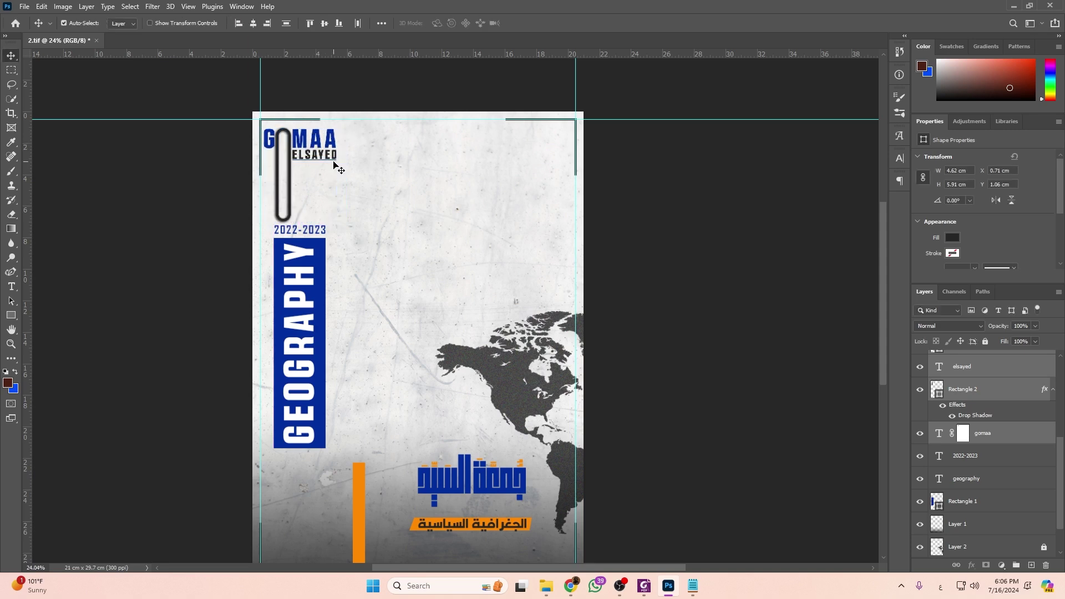
key("Up")
key("Up")
key("Up")
key("Up")
key("Up")
key("Up")
key("Up")
key("Up")
key("Up")
key("Up")
key("Up")
key("Up")
key("Up")
key("Up")
key("Up")
key("Right")
key("Right")
key("Right")
key("Right")
key("Right")
key("Right")
key("Right")
key("Right")
key("Right")
key("Right")
key("Right")
key("Right")
key("Right")
key("Right")
key("Right")
key("Right")
key("Right")
key("Right")
key("Right")
key("Right")
left_click(281, 144)
left_click_drag(281, 144, 506, 244)
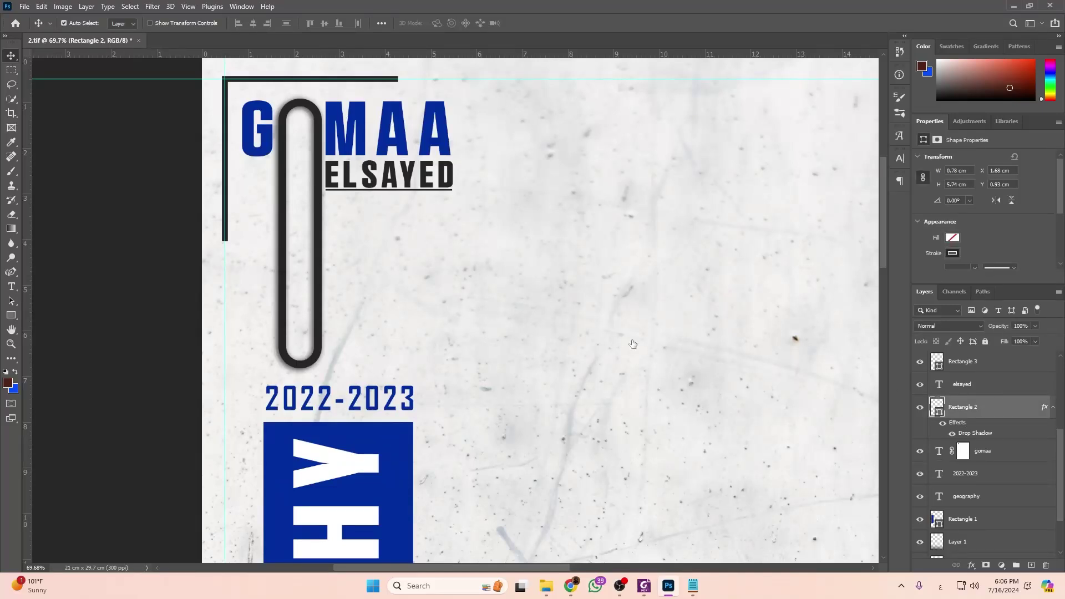
double_click(998, 407)
left_click(644, 514)
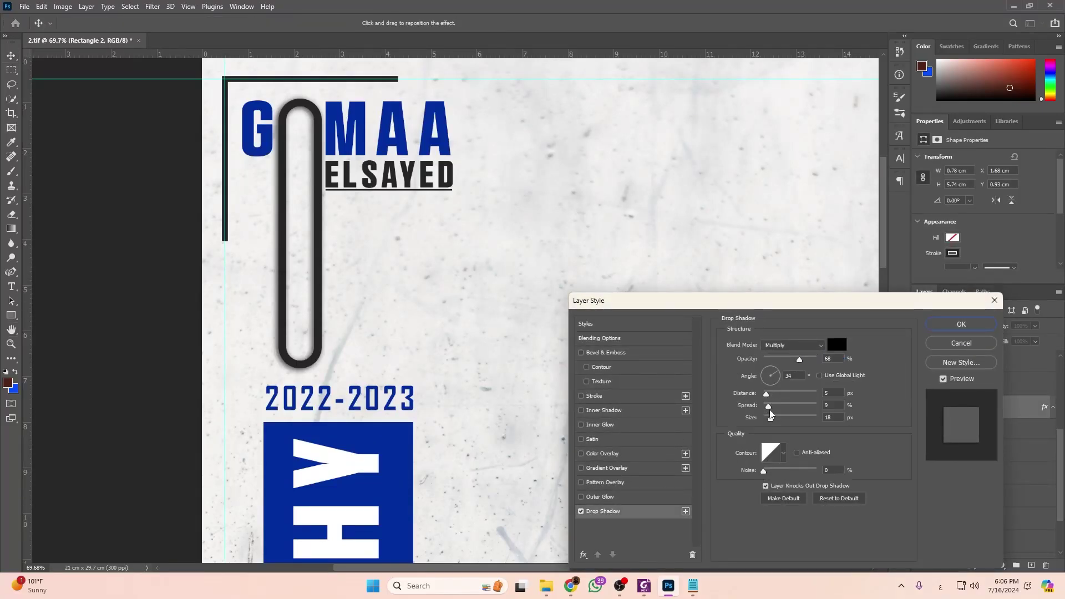
left_click_drag(768, 415, 769, 420)
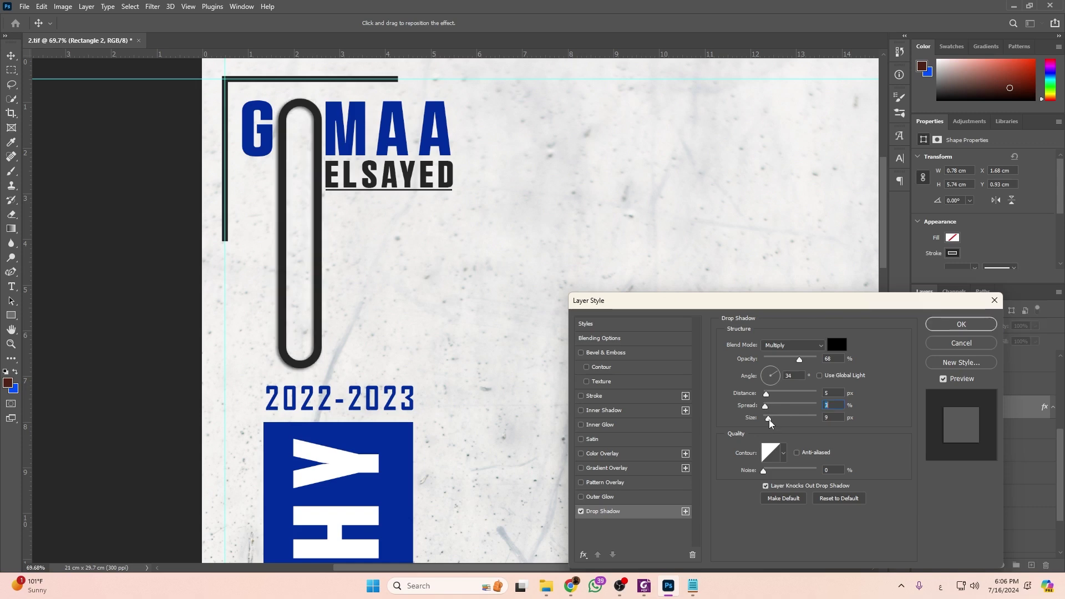
Apply the tighter drop shadow and compare the cover against the reference PDF.
left_click(961, 324)
scroll(364, 469, "down", 6)
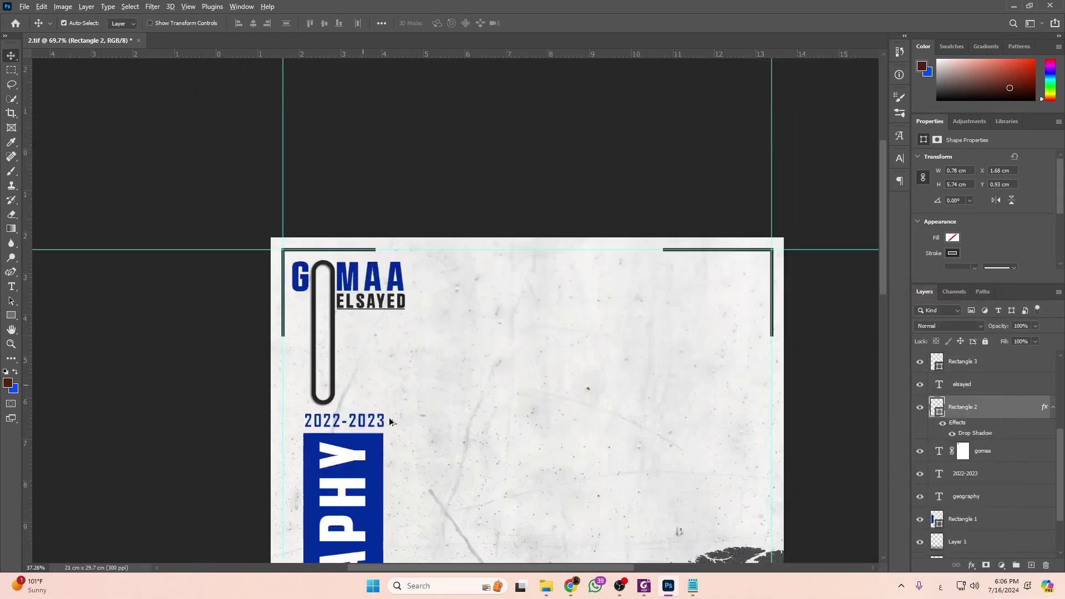
scroll(363, 469, "down", 4)
scroll(364, 469, "up", 3)
key("alt+Tab")
scroll(405, 521, "down", 5)
scroll(405, 522, "down", 3)
key("alt+Tab")
scroll(355, 255, "up", 4)
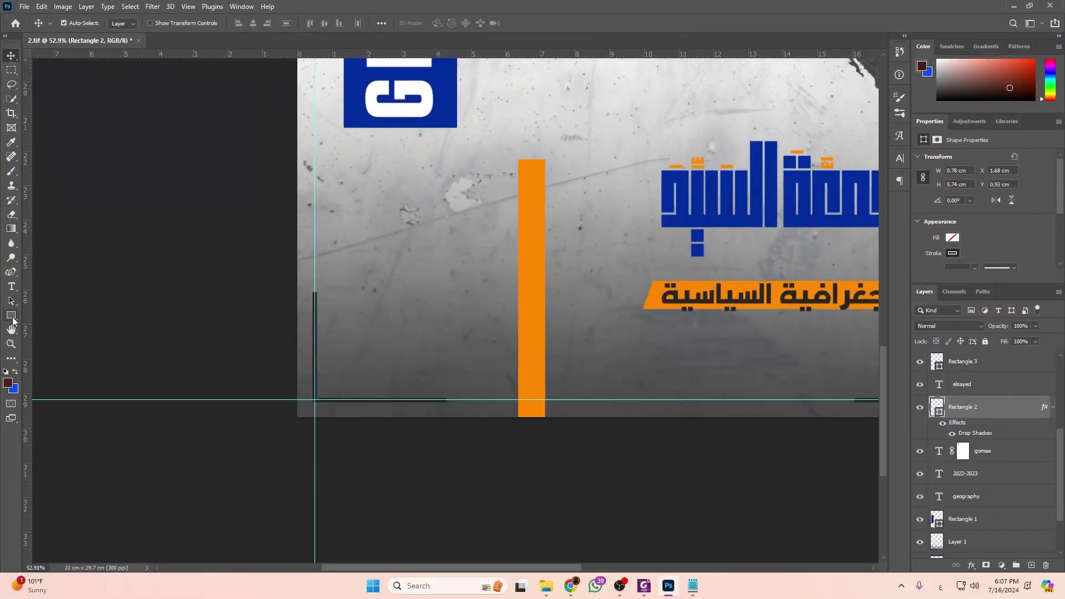
Draw a wide dark grey rectangle with no outline at the cover's left edge, nudged slightly down.
left_click(12, 318)
left_click_drag(263, 170, 469, 208)
left_click(954, 255)
left_click(921, 275)
left_click(953, 237)
left_click(912, 297)
key("Escape")
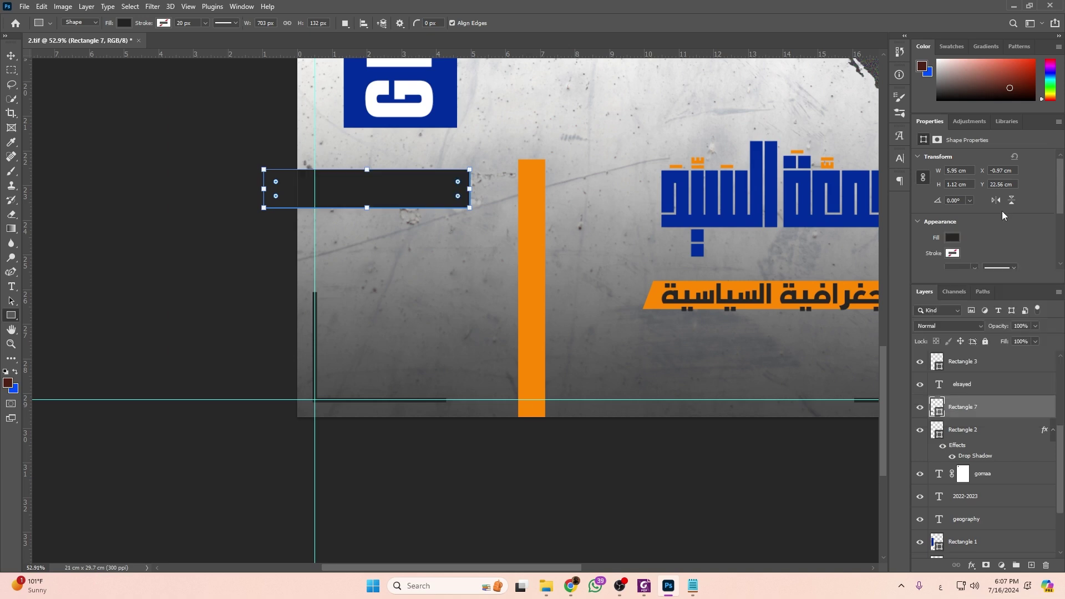
left_click(11, 56)
left_click_drag(408, 186, 408, 196)
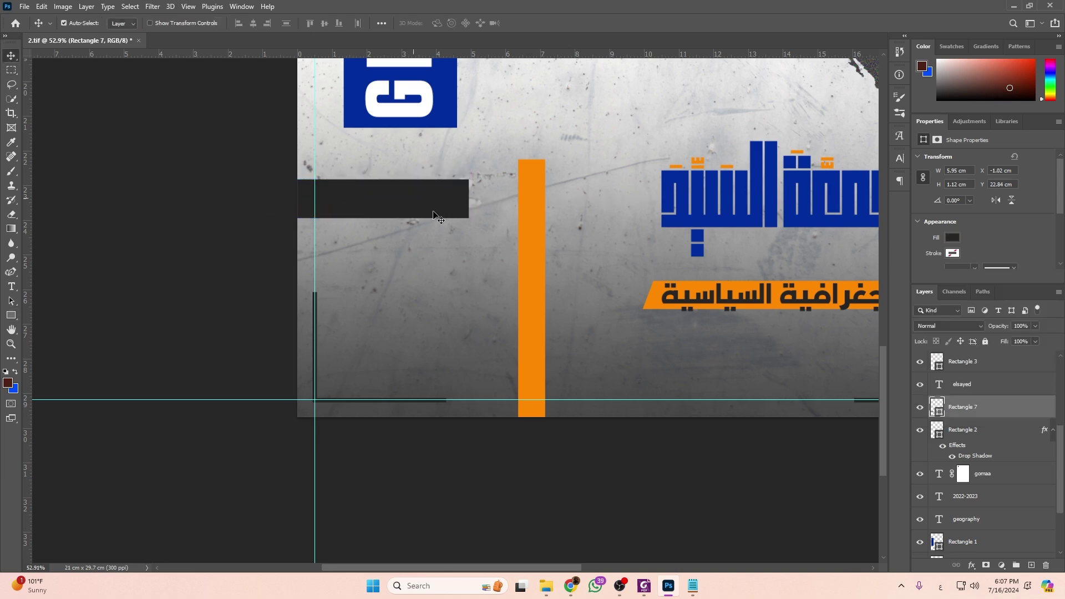
Delete the tall orange vertical bar and select Layer 1.
left_click(528, 250)
key("Delete")
key("super")
key("super")
scroll(755, 248, "right", 2)
scroll(788, 227, "up", 2)
left_click(832, 289)
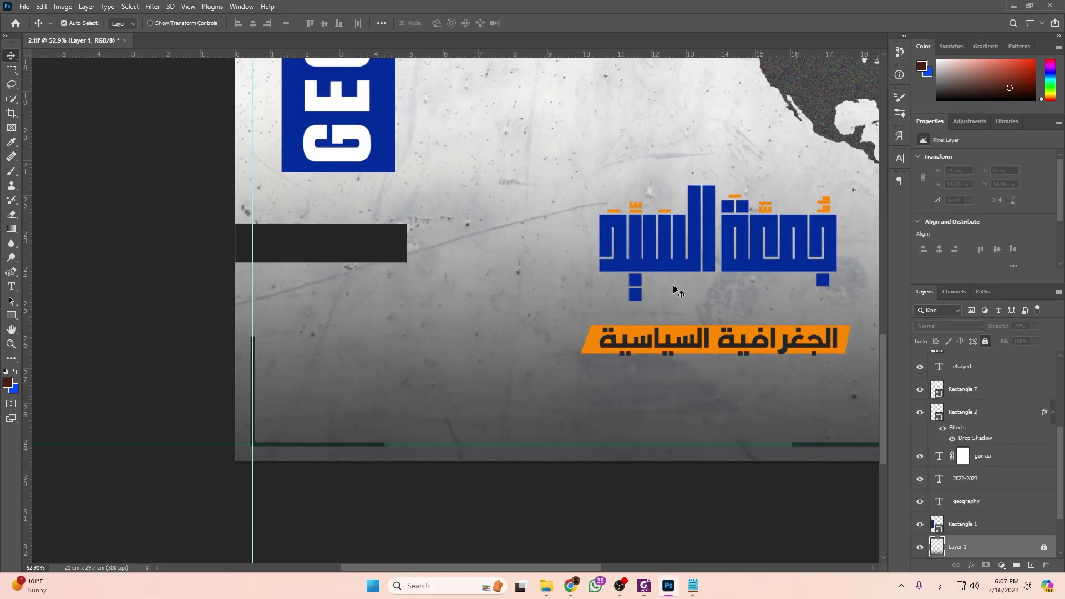
Move the Arabic calligraphy name left and down, and pick its layer.
left_click(742, 261, "ctrl")
left_click_drag(854, 172, 518, 257)
left_click_drag(727, 242, 480, 336)
key("ctrl")
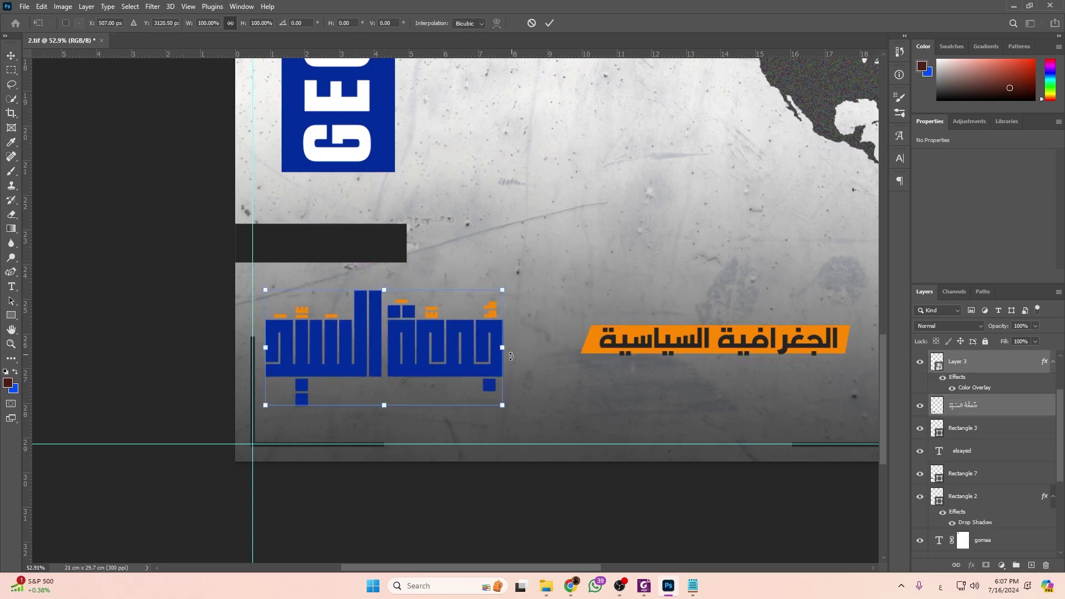
left_click(431, 374)
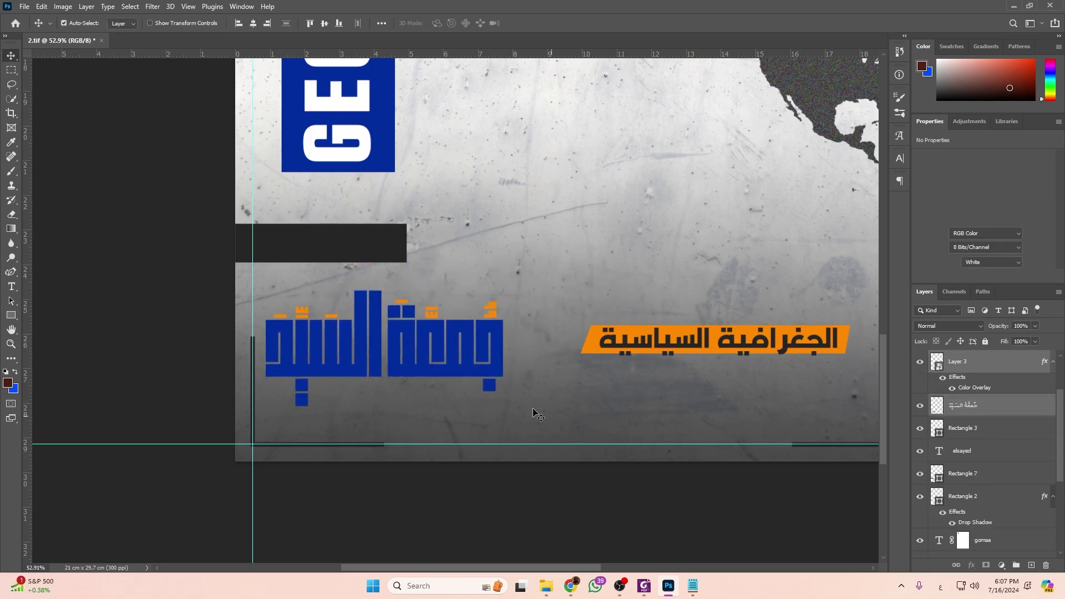
Marquee part of the calligraphy and copy it onto a new layer.
left_click(11, 74)
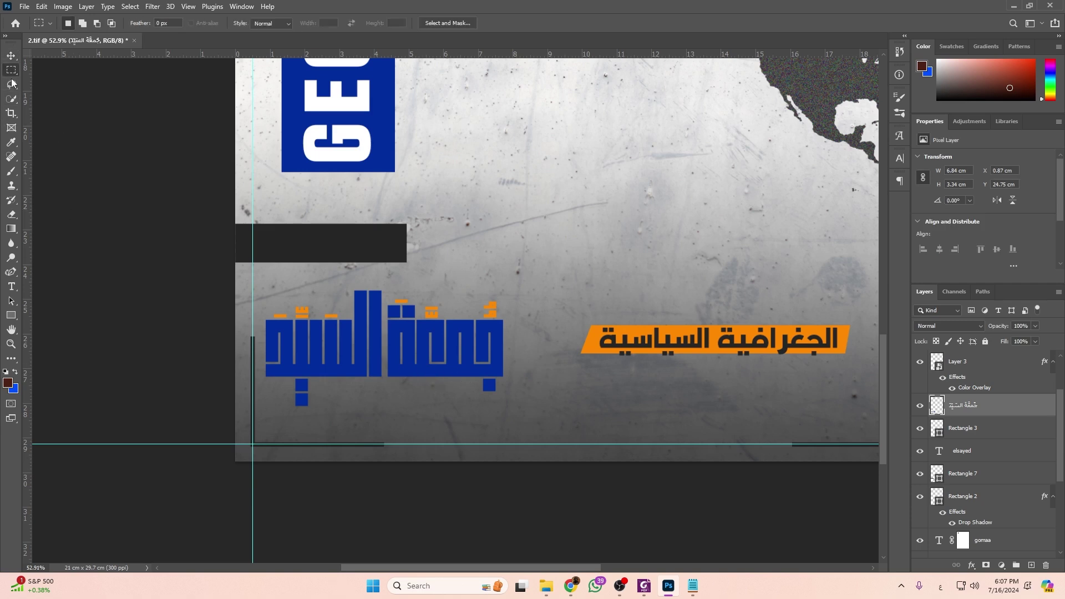
left_click_drag(240, 289, 381, 411)
mouse_move(389, 276)
left_mouse_down()
mouse_move(364, 400)
mouse_move(388, 388)
mouse_move(374, 279)
mouse_move(231, 290)
mouse_move(344, 351)
mouse_move(369, 444)
mouse_move(385, 444)
left_mouse_up()
left_click(349, 395)
right_click(383, 363)
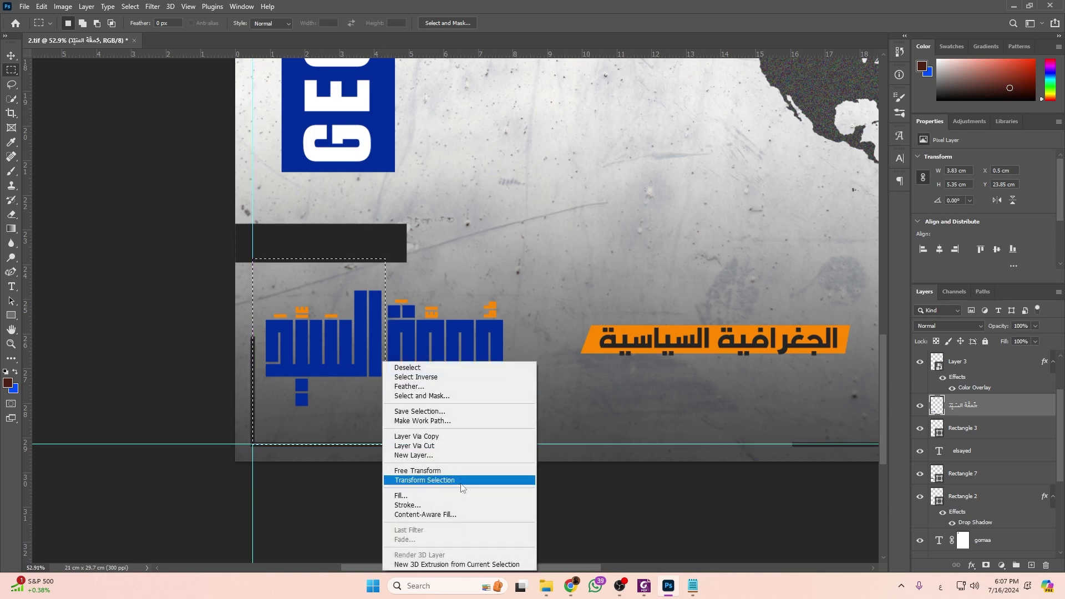
left_click(416, 437)
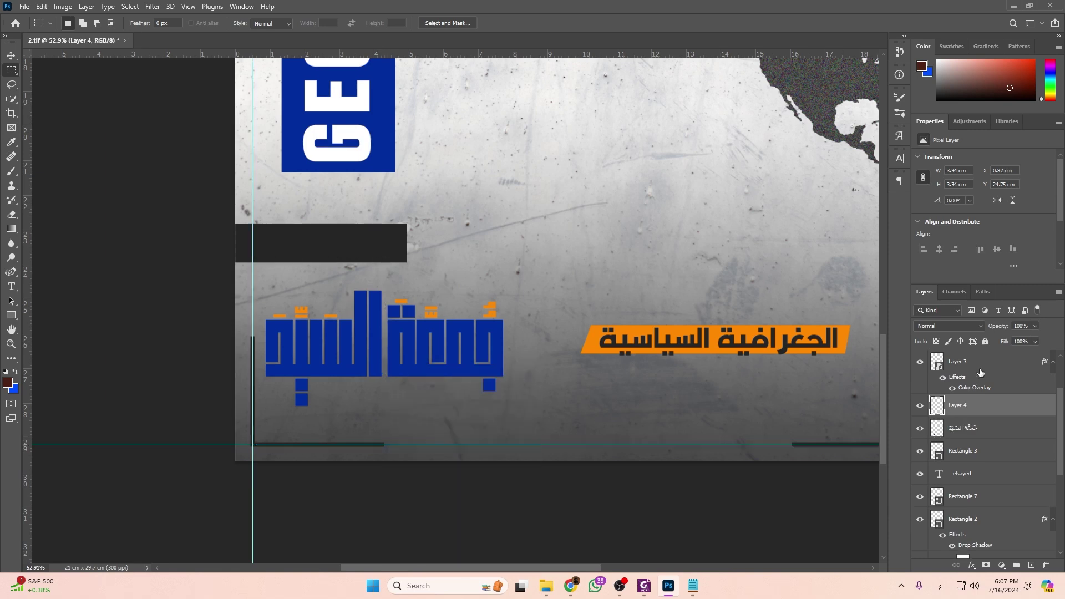
Rasterize Layer 3 and cut the dots above the left word onto their own layer.
right_click(1001, 362)
left_click(910, 297)
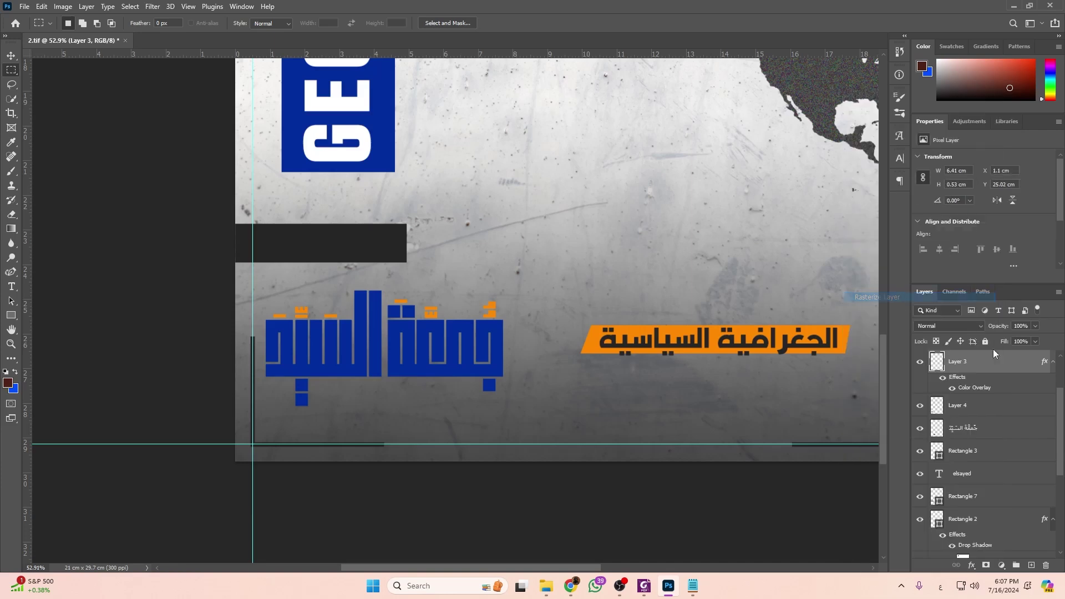
scroll(281, 292, "up", 3)
left_click_drag(256, 296, 395, 359)
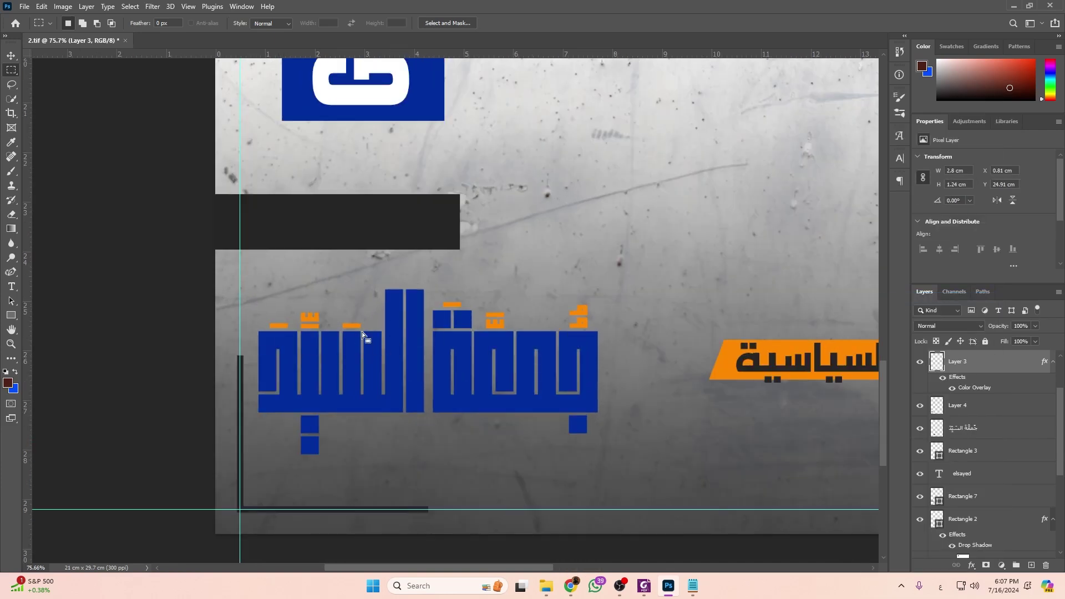
right_click(370, 342)
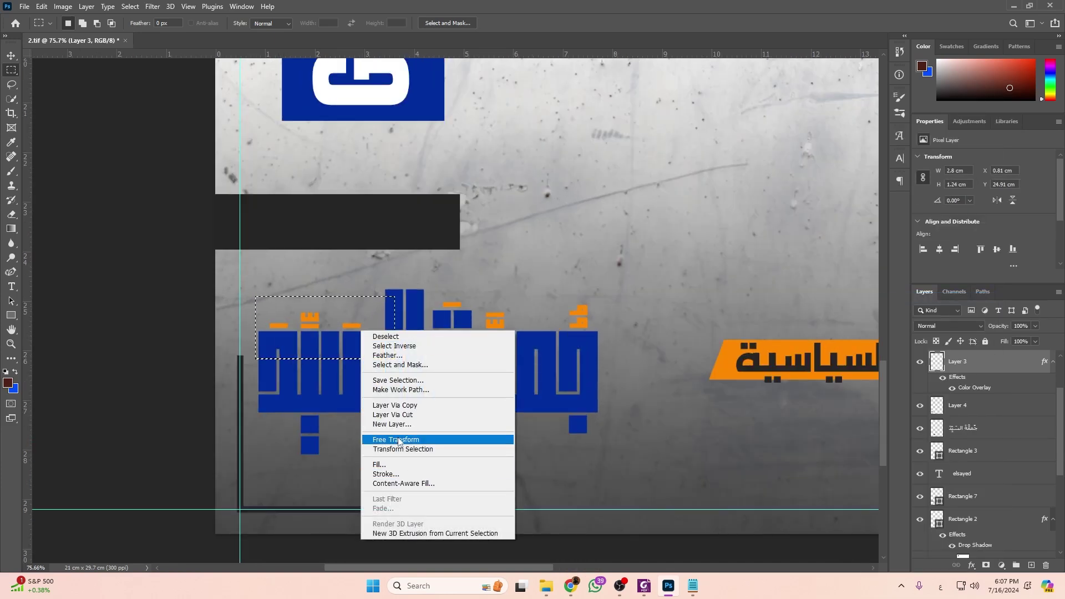
left_click(394, 415)
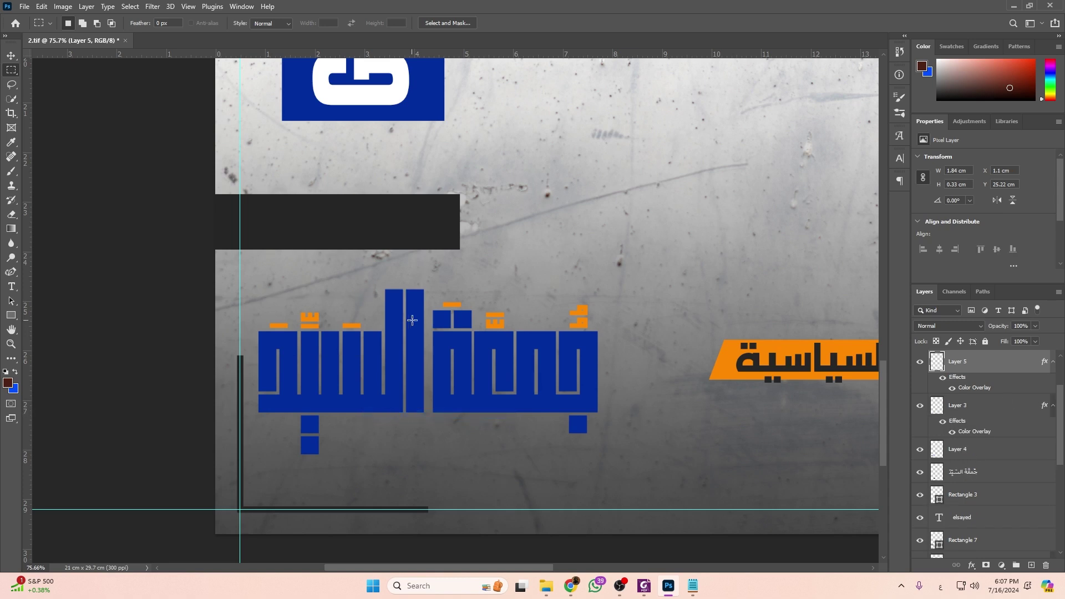
Combine Layers 4 and 5 into one smart object.
left_click(10, 55)
left_click(400, 364)
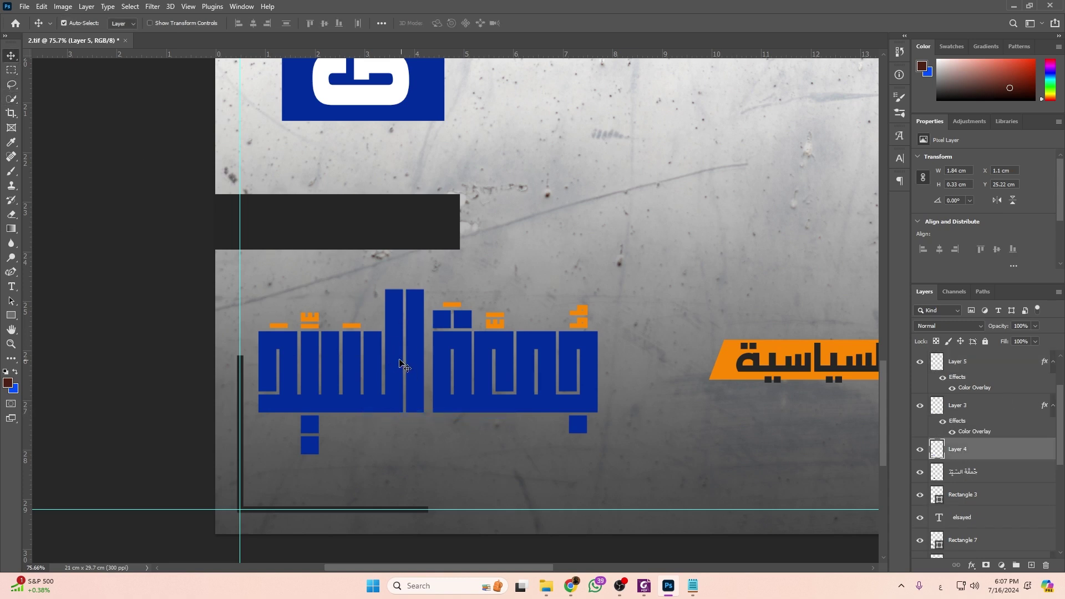
left_click(351, 332, "shift")
right_click(982, 373)
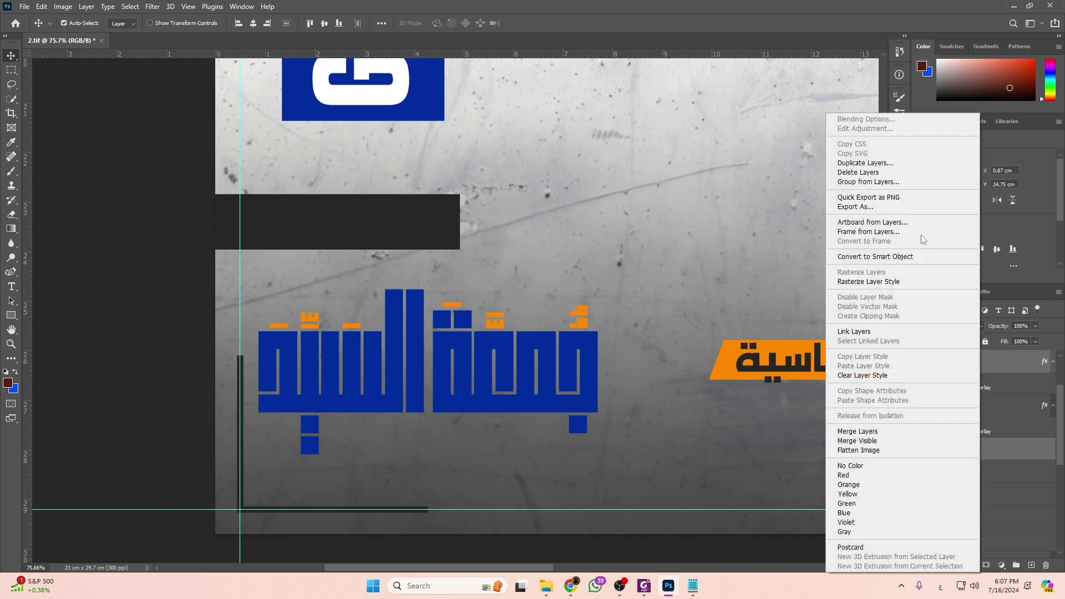
left_click(888, 256)
left_click(583, 325)
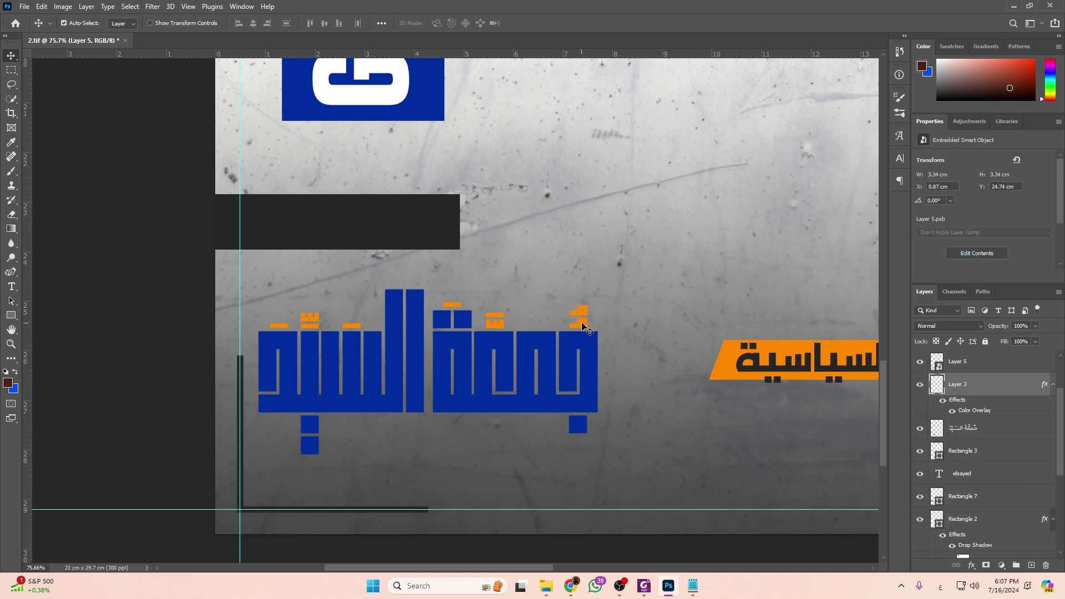
left_click(583, 349, "shift")
right_click(1004, 395)
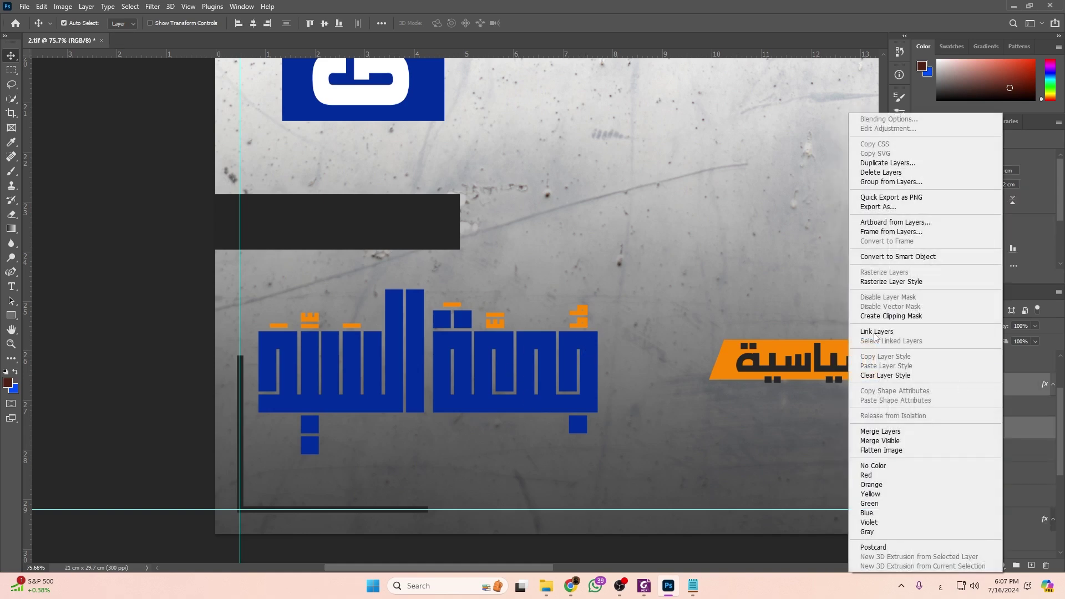
left_click(889, 254)
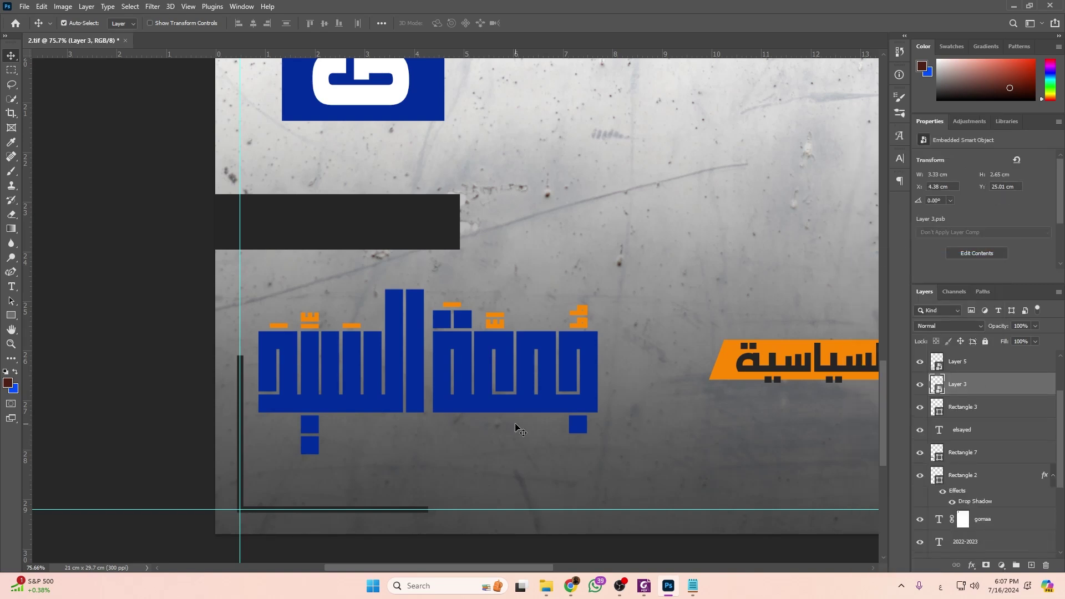
left_click_drag(452, 395, 505, 333)
left_click_drag(404, 396, 439, 440)
key("alt+Tab")
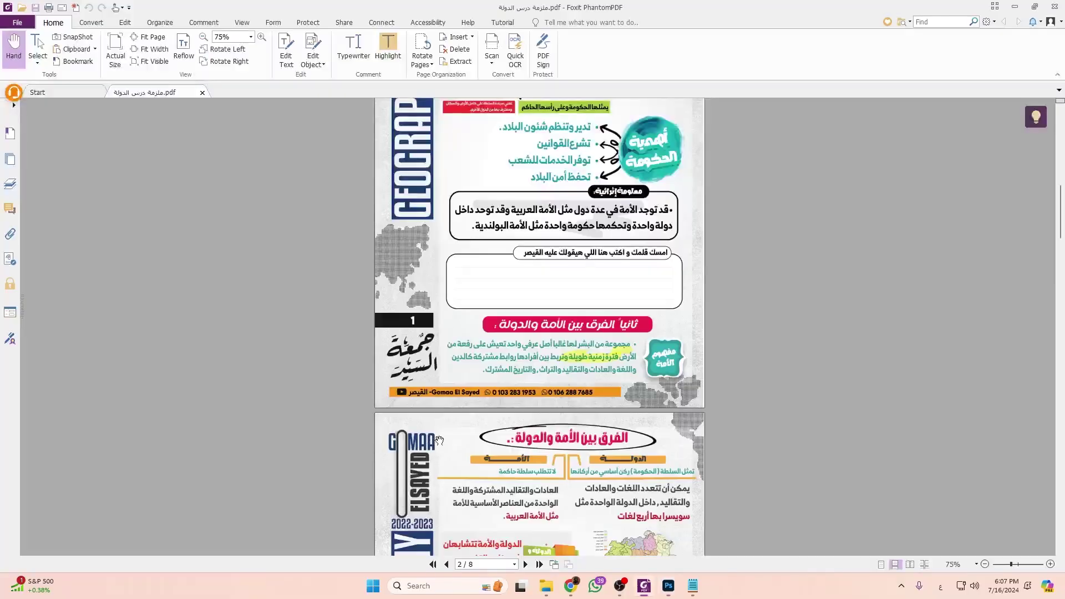
key("alt+Tab")
scroll(402, 372, "up", 3)
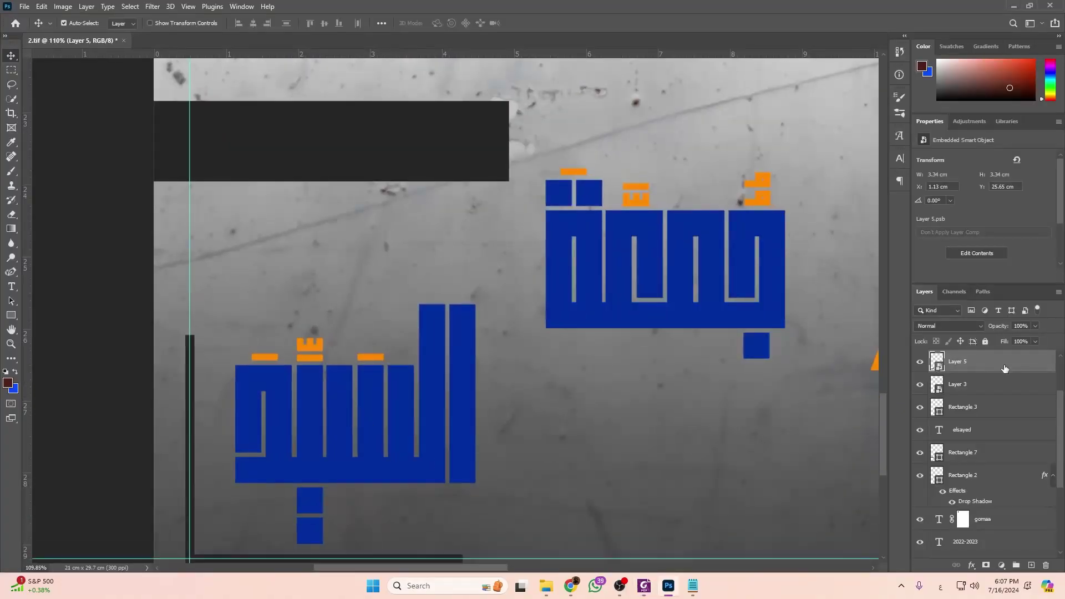
double_click(467, 157)
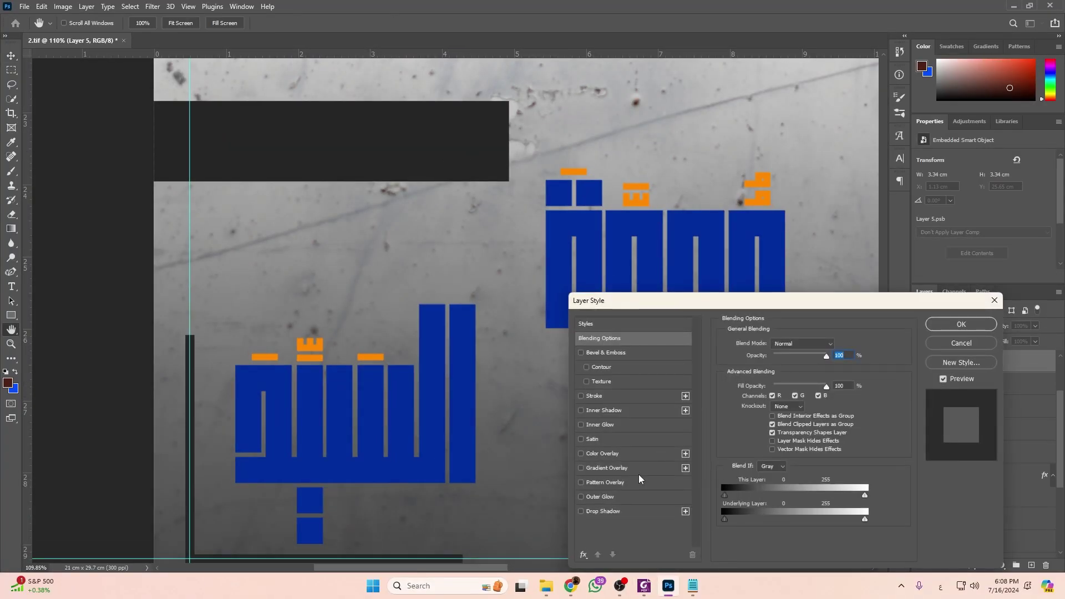
left_click(634, 457)
left_click(838, 348)
left_click(359, 138)
left_click(563, 186)
left_click(968, 328)
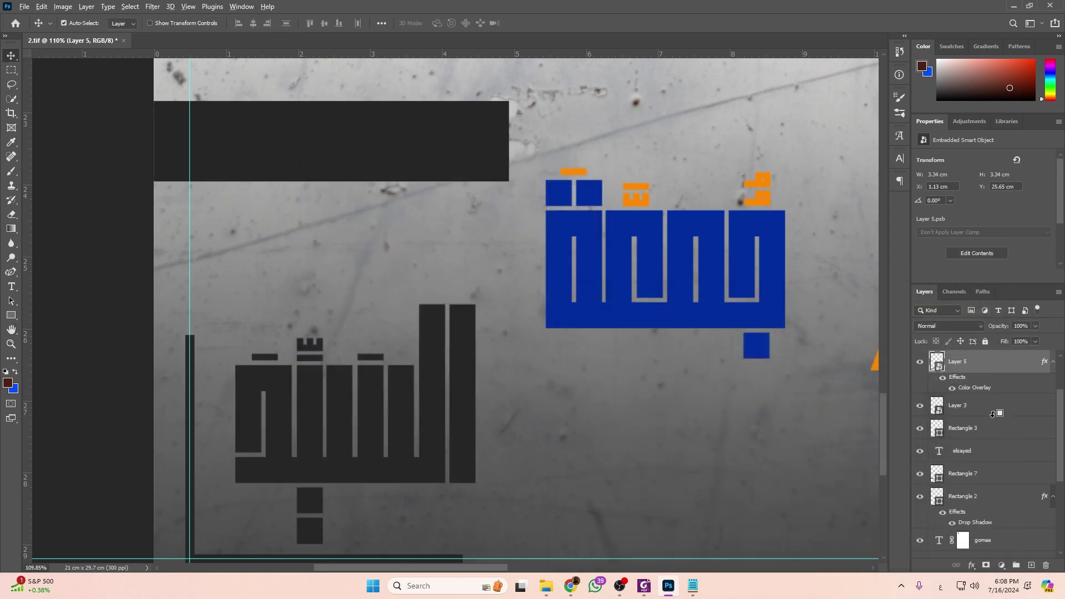
left_click_drag(970, 384, 971, 410)
scroll(516, 256, "down", 5)
left_click_drag(459, 359, 470, 369)
left_click_drag(568, 291, 366, 270)
key("Left")
key("Left")
key("Left")
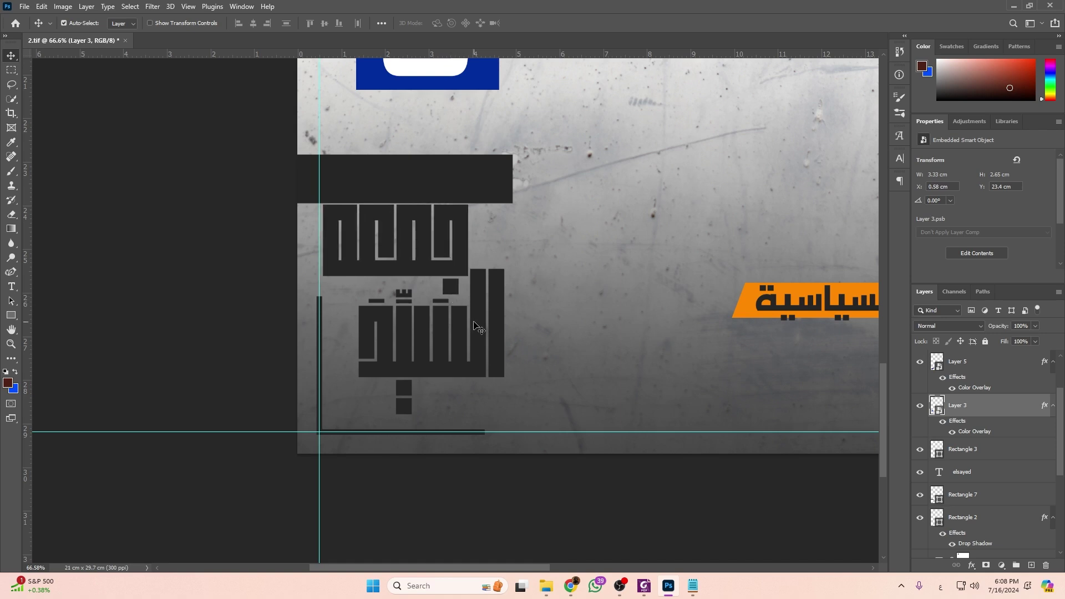
Scale both words to about 75% and align them beneath the slightly raised dark bar.
left_click(480, 326, "shift")
key("ctrl+t")
left_click_drag(504, 297, 452, 344)
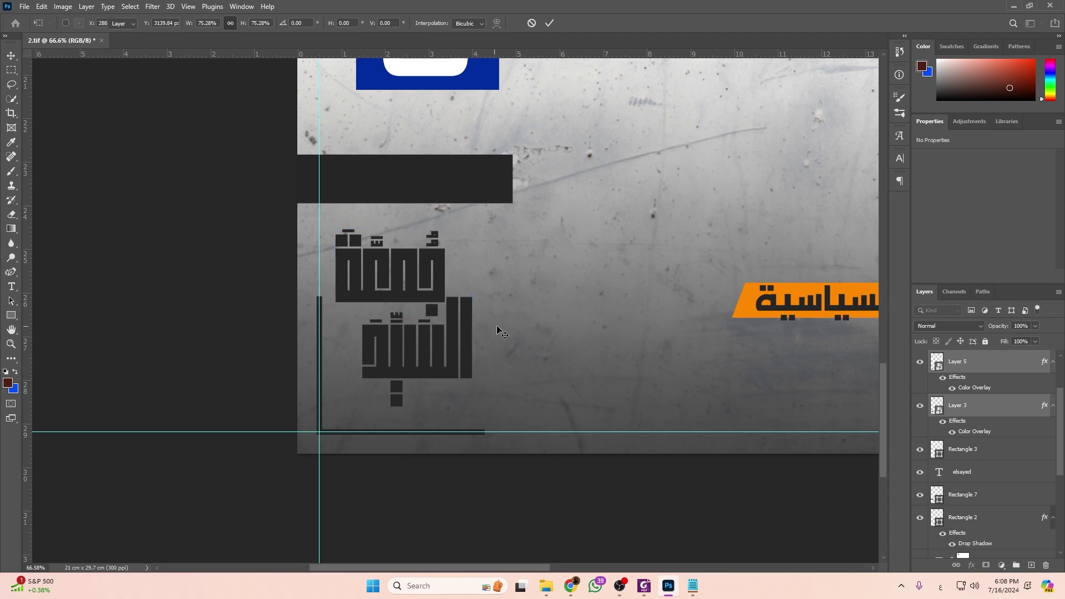
key("Return")
left_click_drag(437, 292, 464, 265)
left_click_drag(481, 194, 481, 179)
left_click_drag(456, 249, 458, 253)
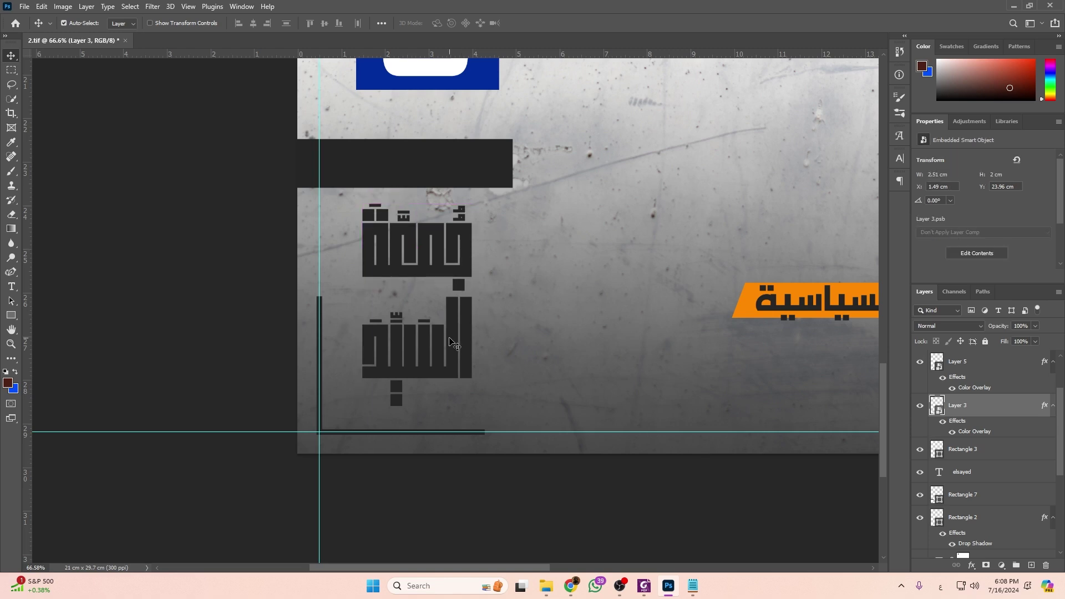
Delete the dark gradient overlay layer.
scroll(462, 350, "down", 4)
left_click_drag(462, 355, 400, 418)
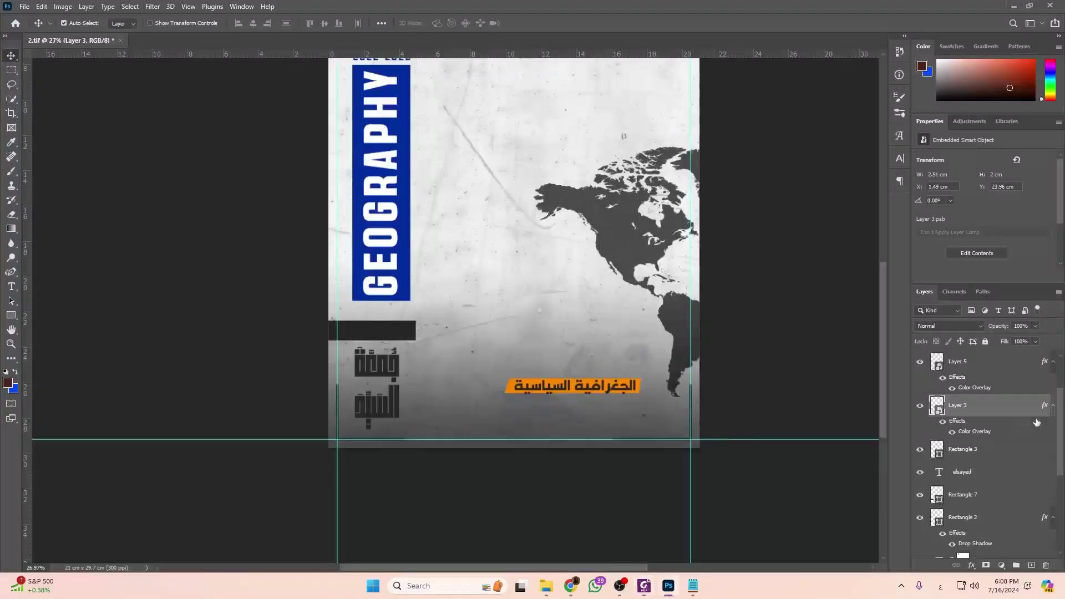
left_click(426, 423)
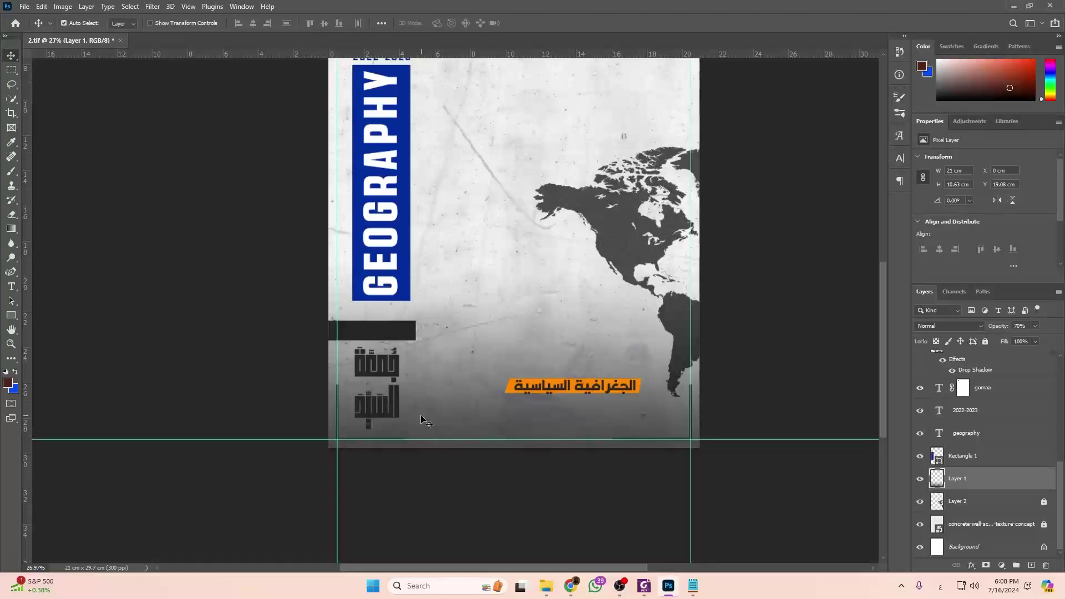
key("Delete")
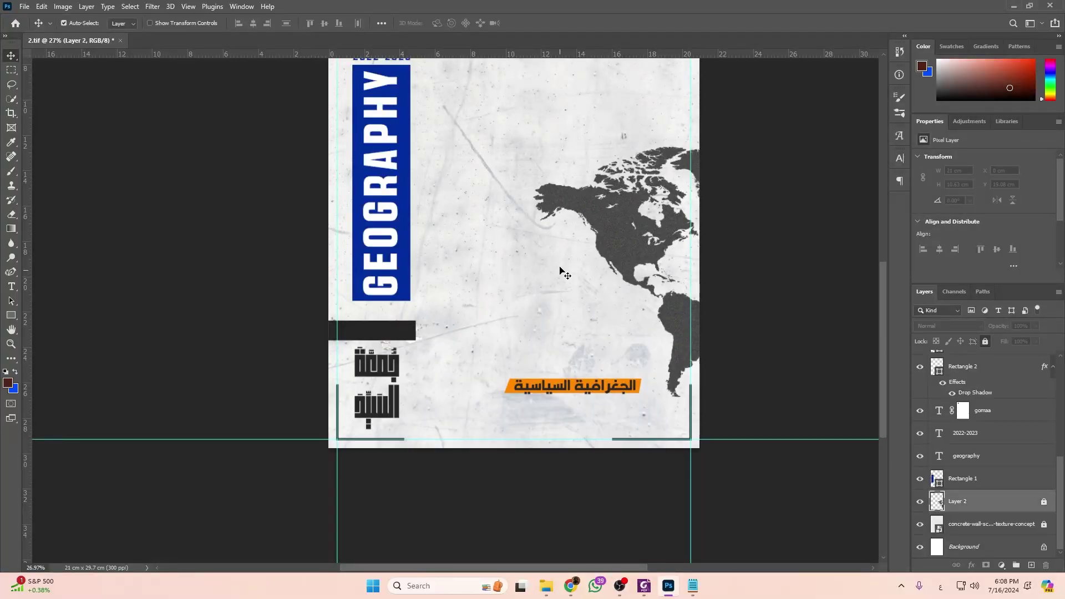
scroll(572, 275, "up", 1)
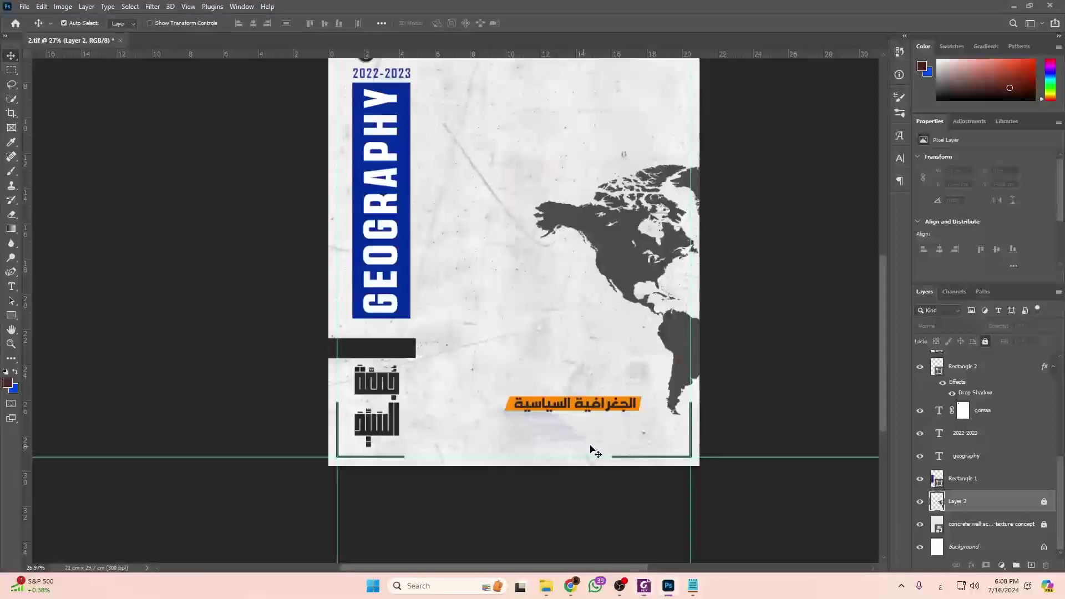
Draw a tall rectangle, about 14.13 × 28.05 cm, over the page's right side.
left_click(599, 423)
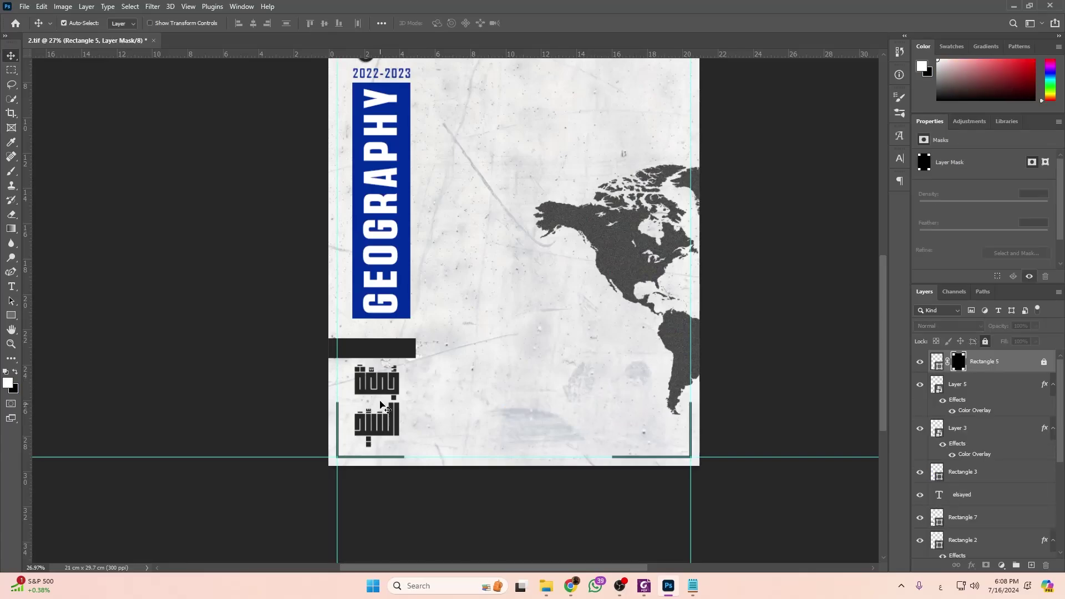
scroll(481, 435, "up", 1)
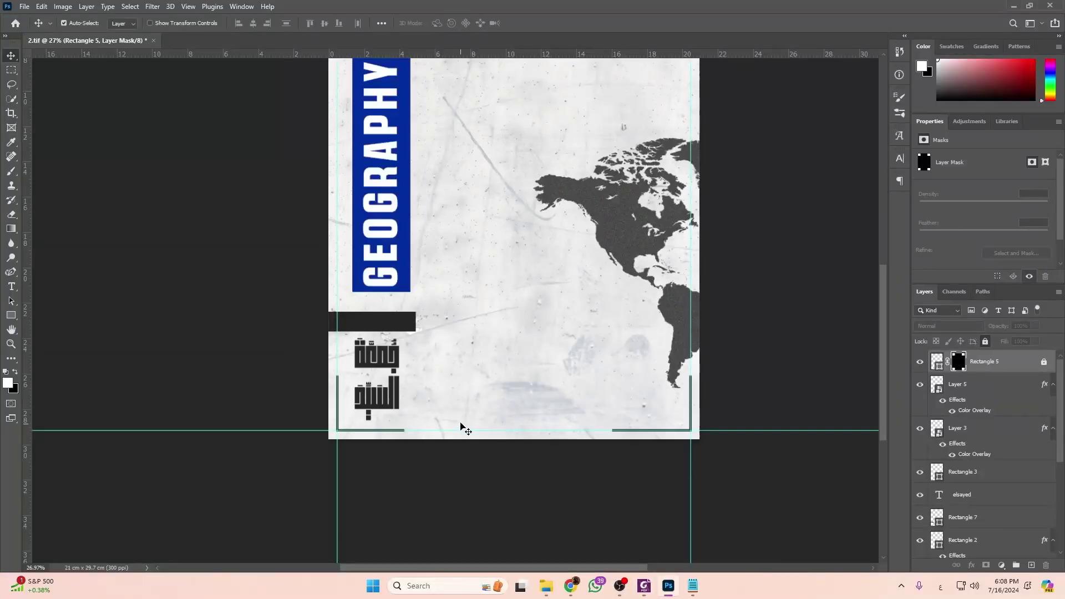
scroll(468, 417, "up", 5)
scroll(499, 398, "down", 2)
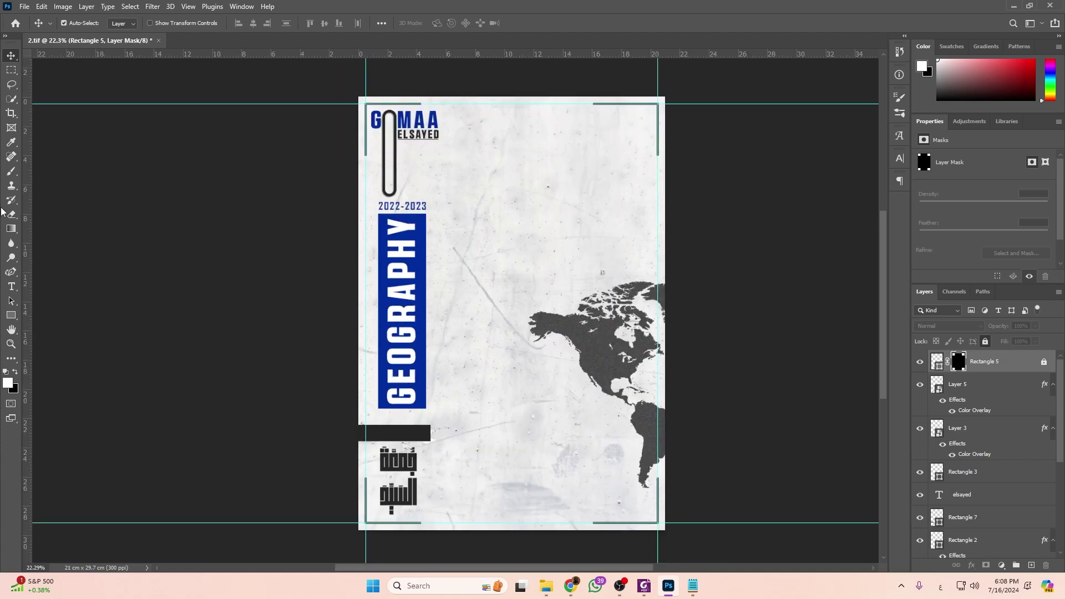
left_click(11, 314)
left_click_drag(443, 106, 651, 517)
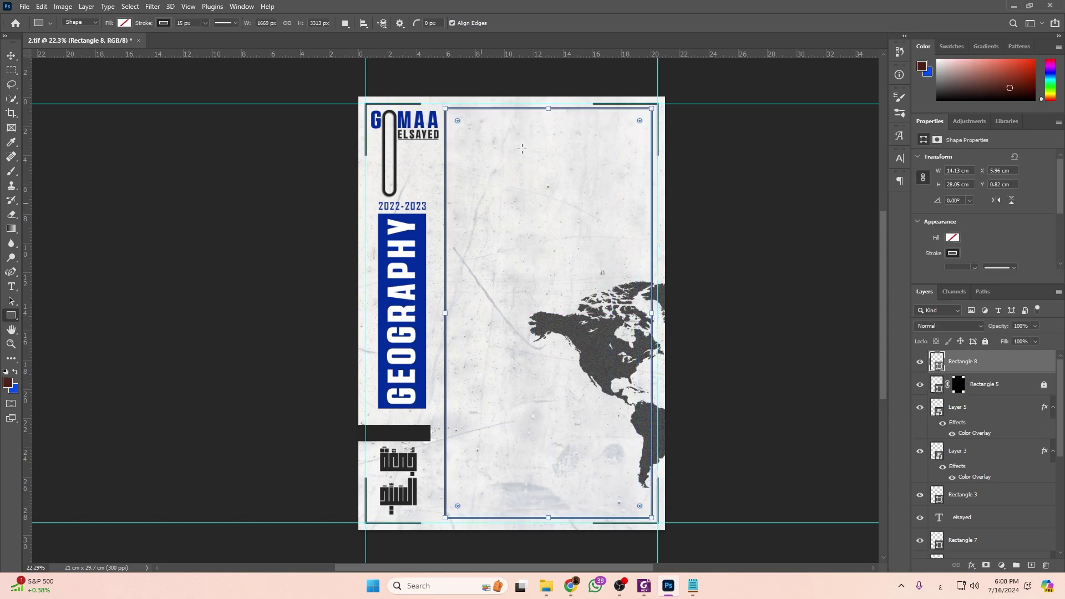
Remove Rectangle 8's outline and fill it with white.
left_click(169, 24)
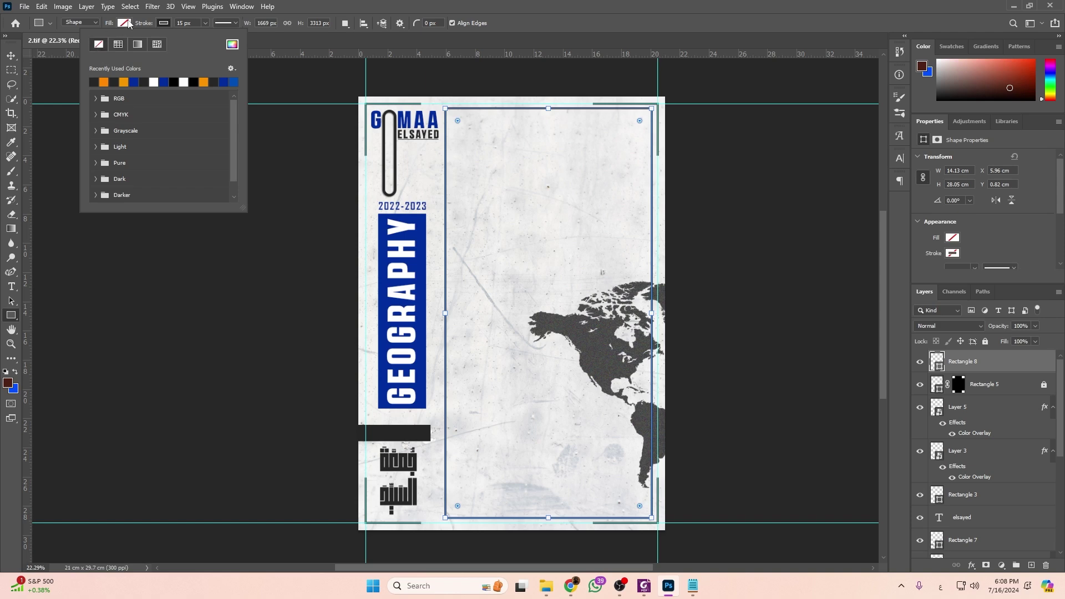
left_click(127, 25)
double_click(115, 81)
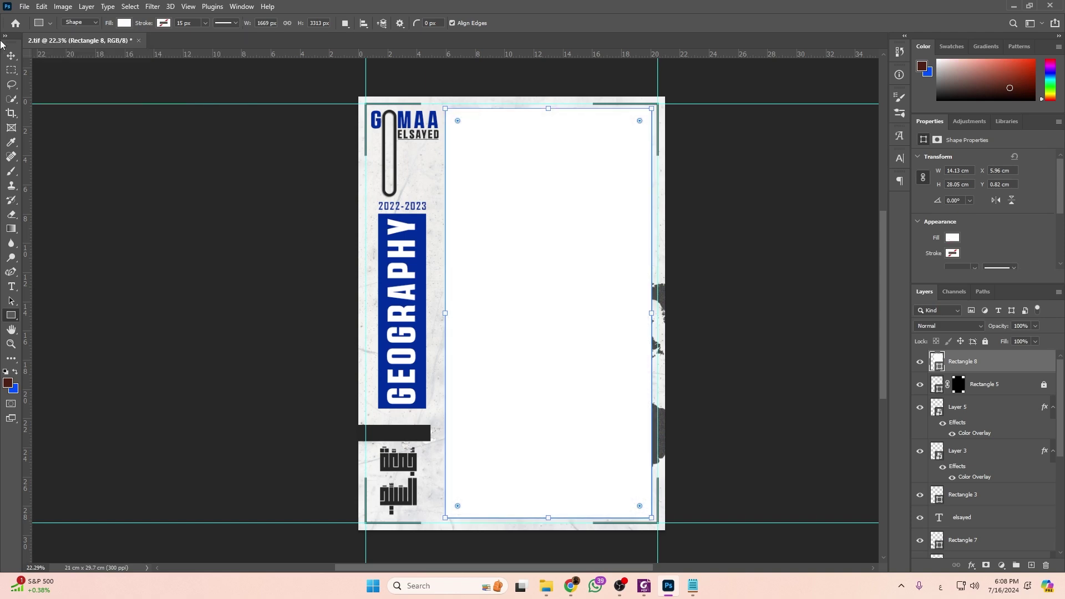
left_click(11, 56)
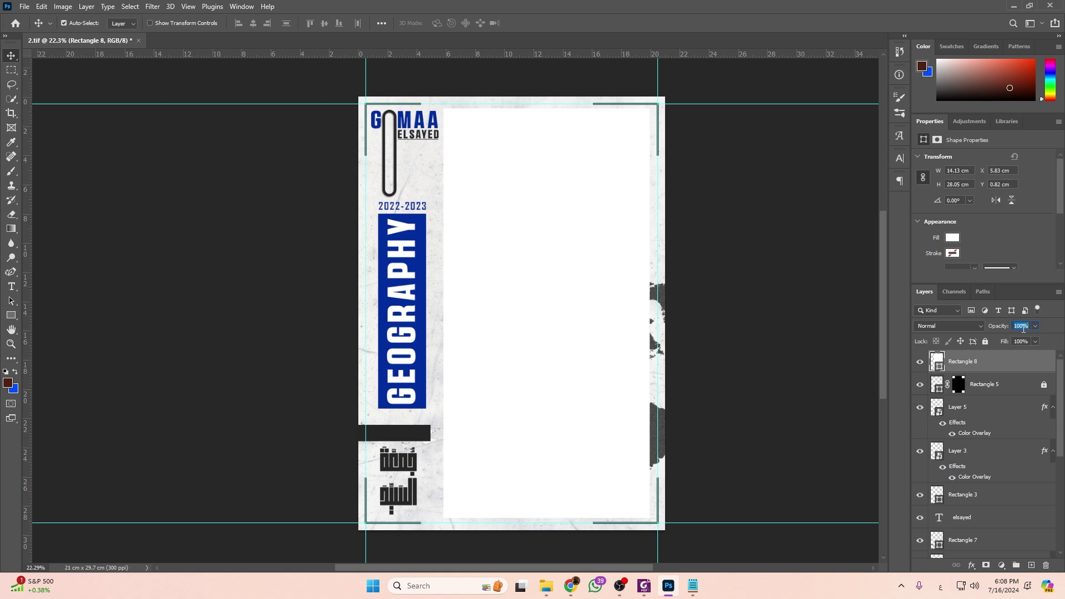
Set Rectangle 8's opacity to 70% so the world map shows through, then view the reference PDF.
type("50")
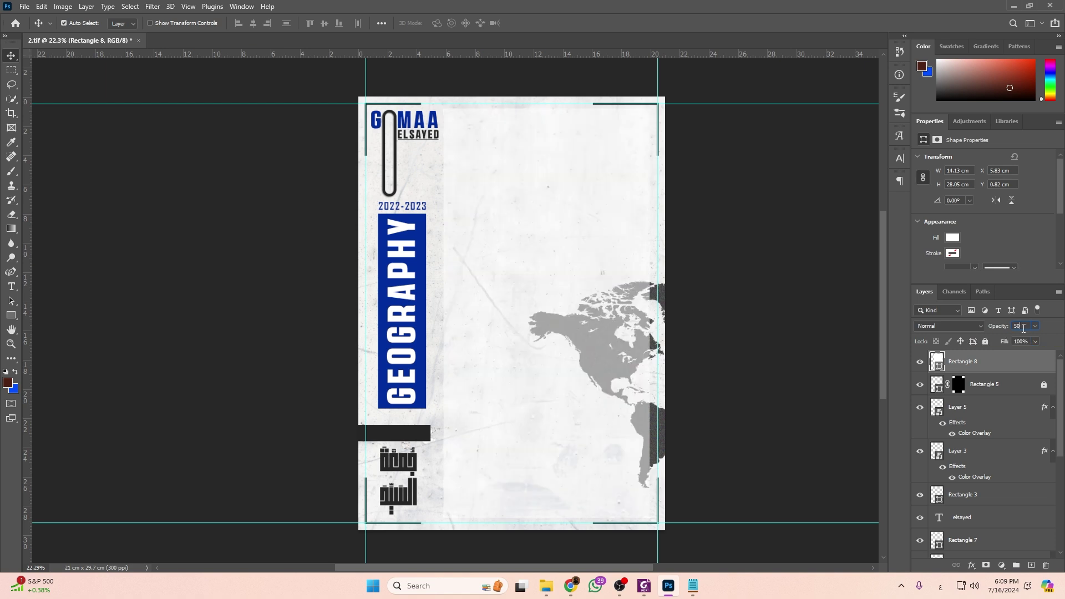
type("70")
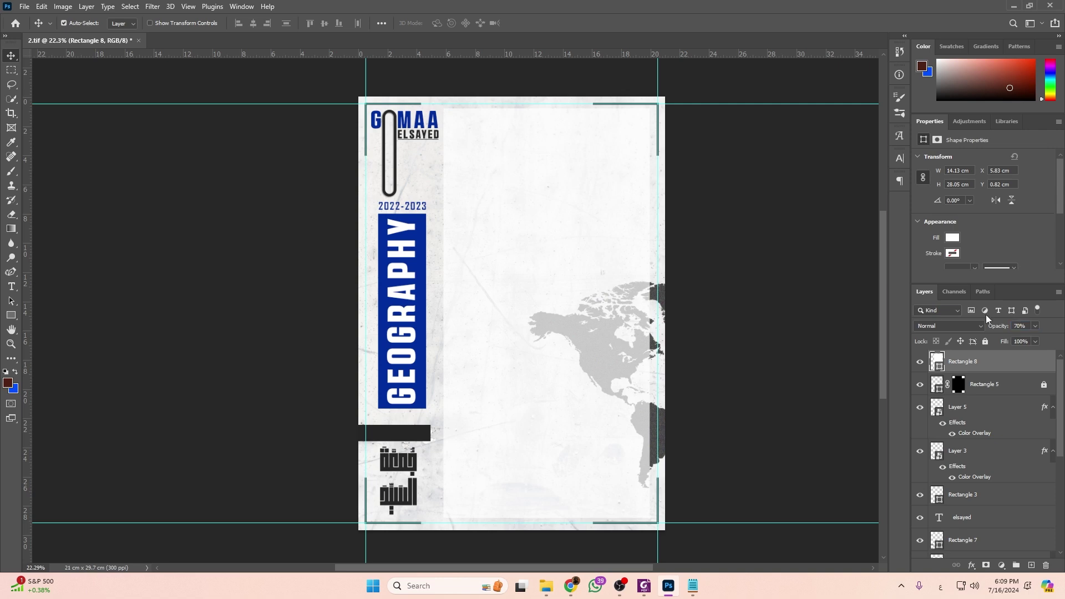
scroll(573, 150, "up", 1)
scroll(613, 199, "up", 3)
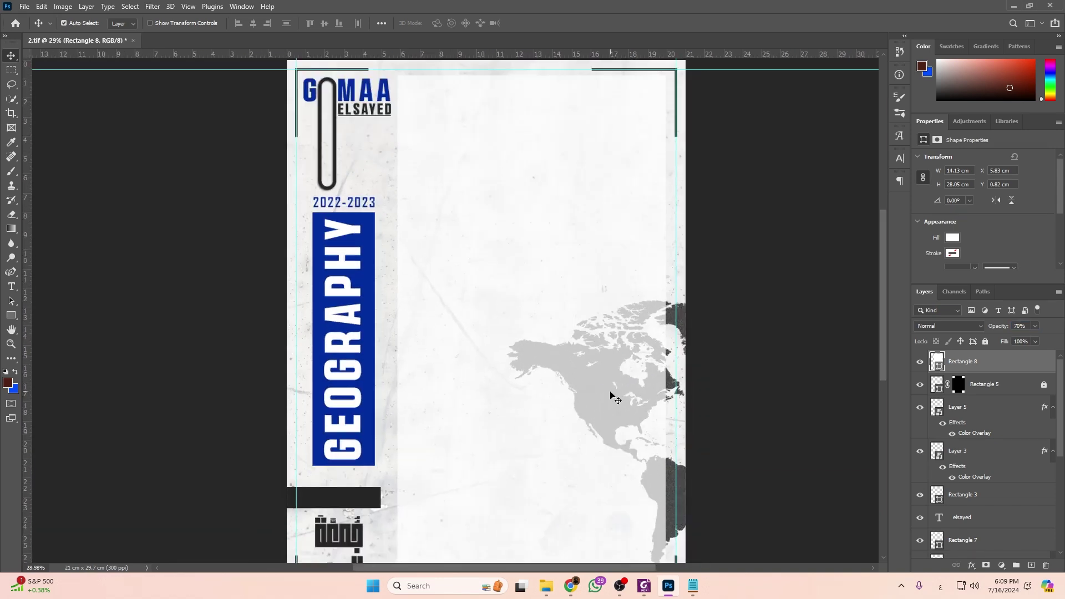
scroll(611, 395, "down", 1)
scroll(605, 333, "up", 2)
scroll(611, 339, "down", 2)
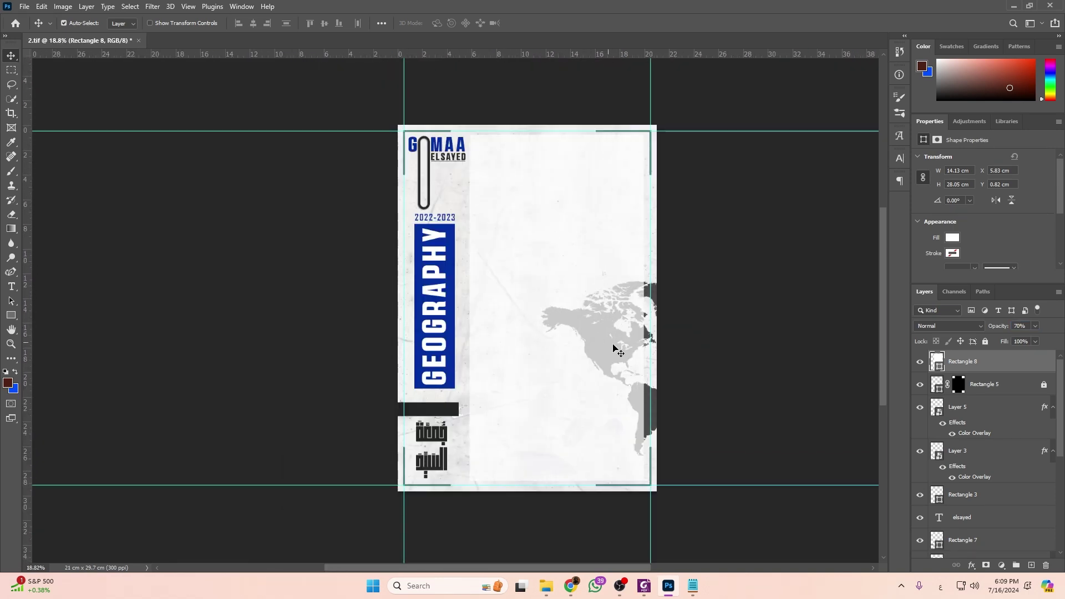
key("alt+Tab")
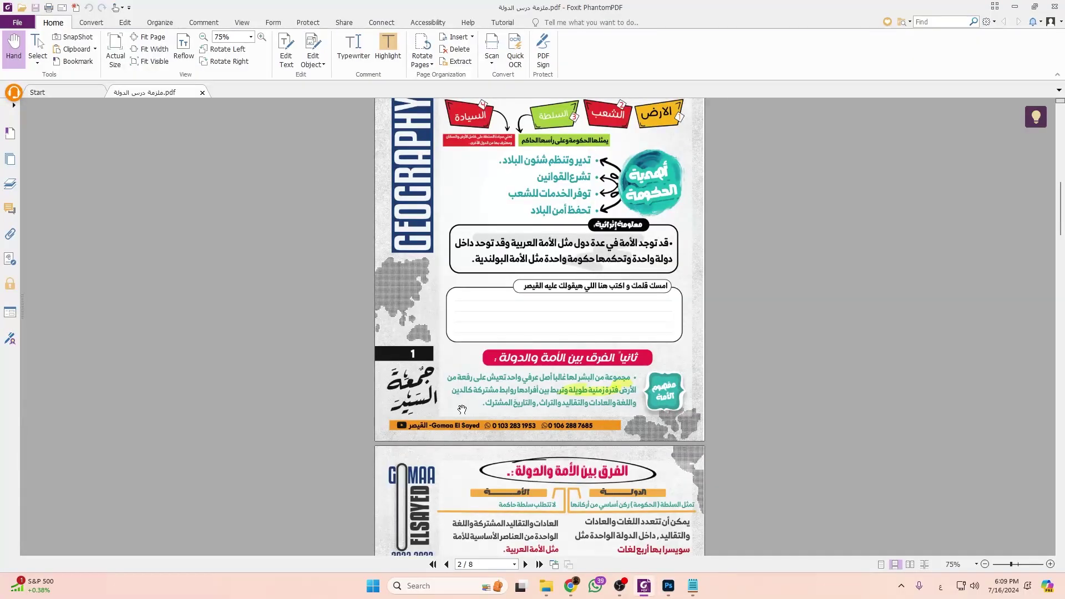
Zoom the reference booklet page to 125% to inspect it, then return to Photoshop.
scroll(624, 424, "up", 2)
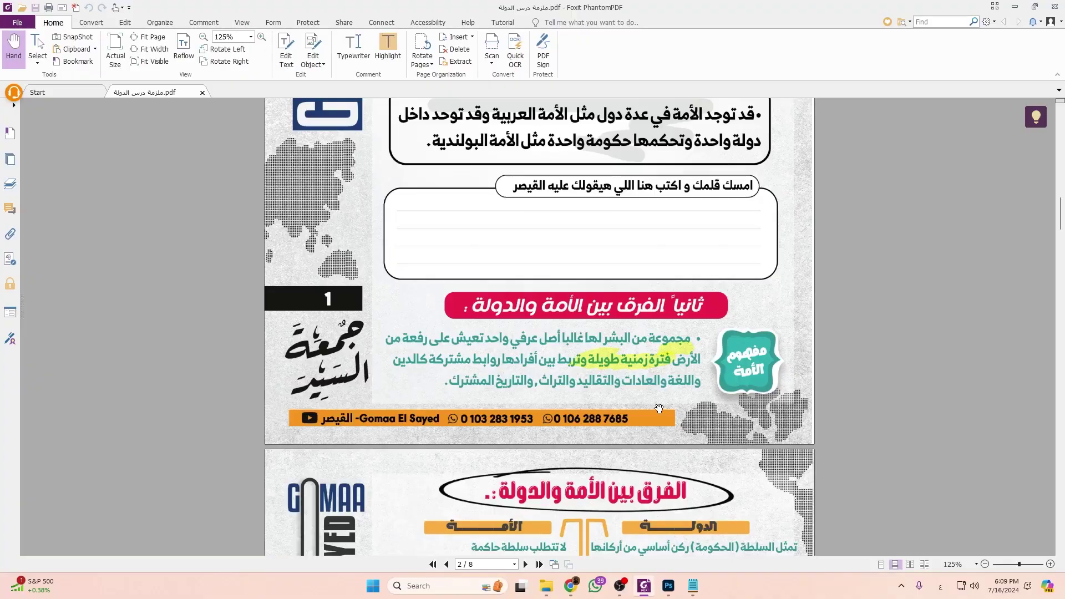
key("alt+Tab")
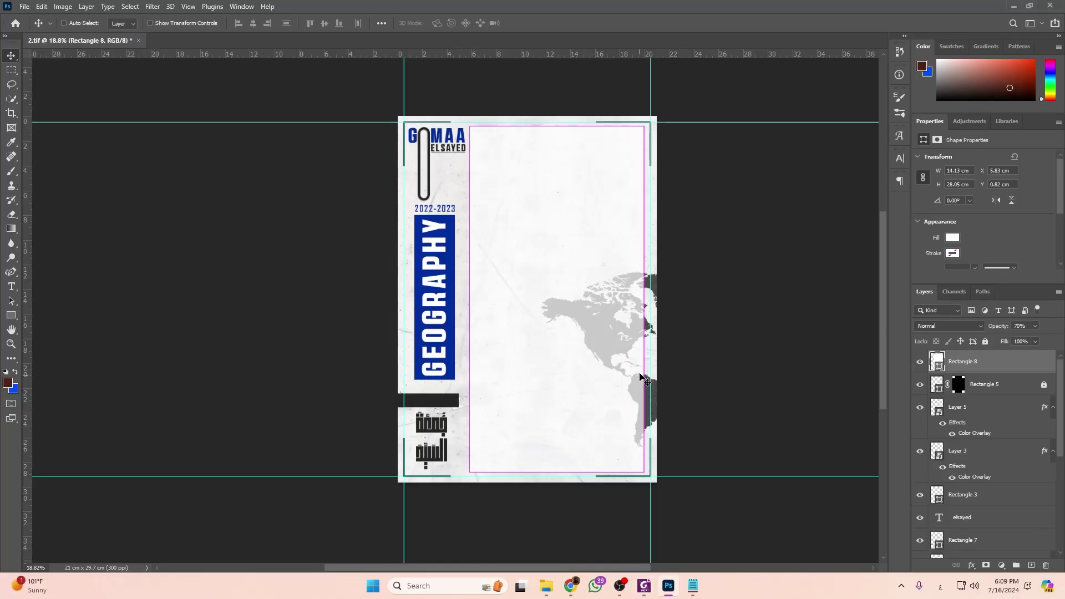
Save the page design under the new name 3 as a TIFF file.
key("ctrl+shift+s")
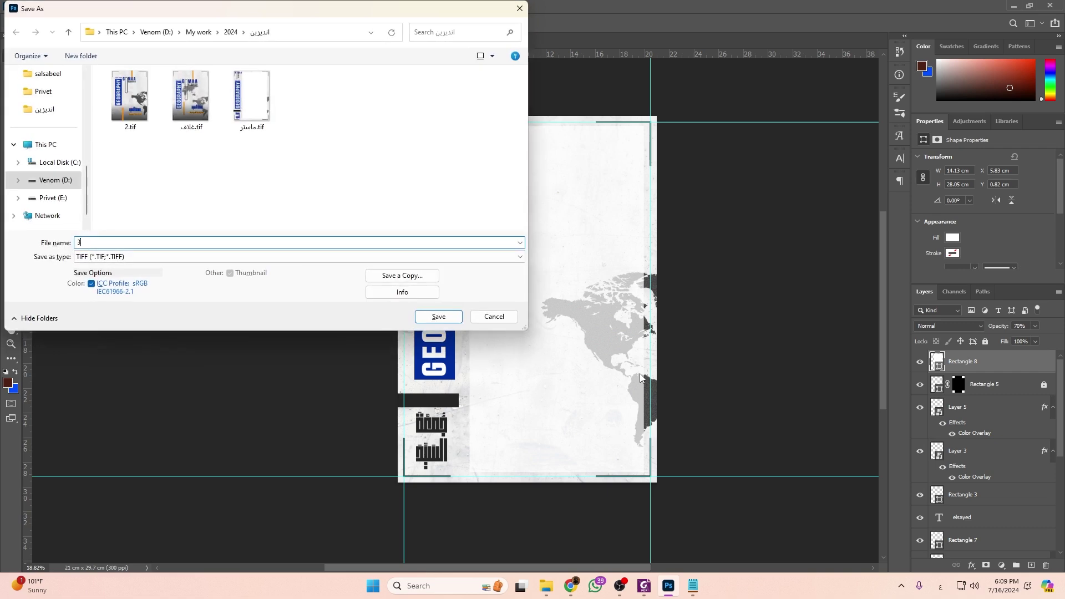
type("3")
key("Return")
key("Return")
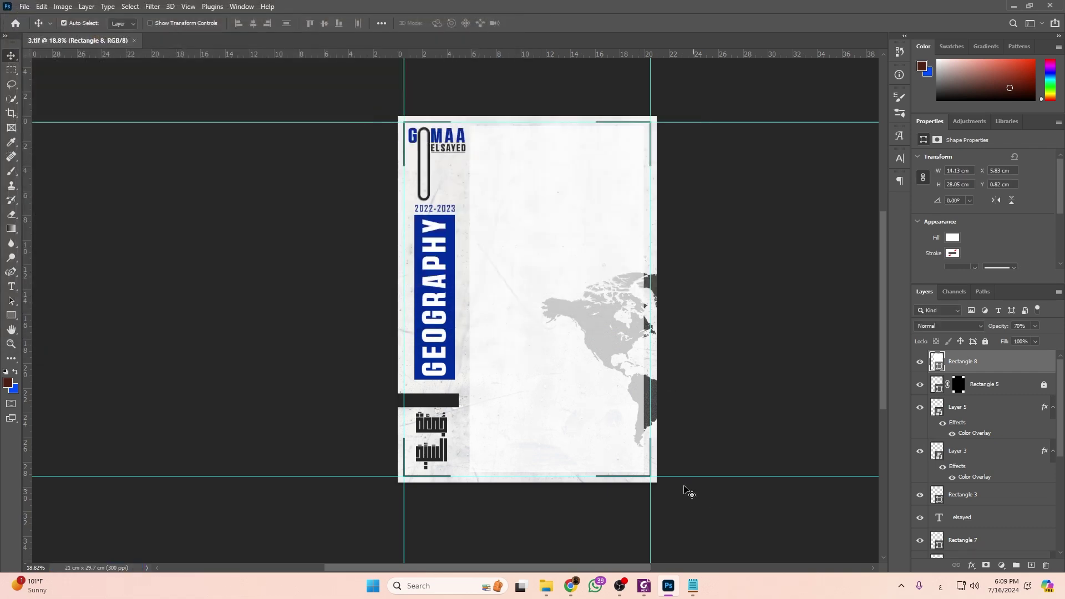
scroll(621, 288, "up", 1)
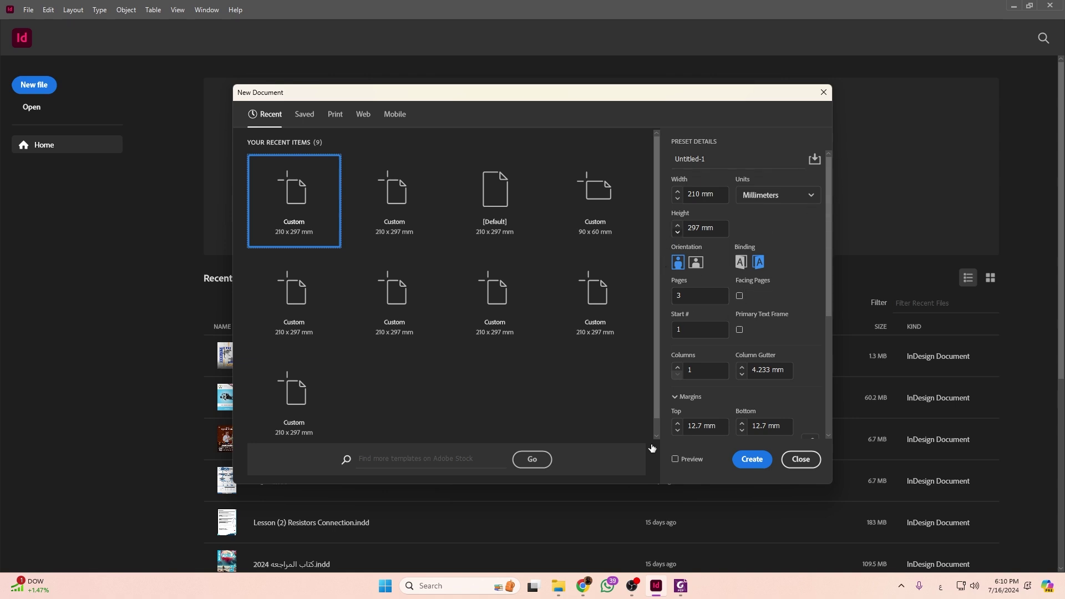
Create the 3-page 210 × 297 mm Untitled-1 document, zoomed out, then bring up File Explorer.
left_click(763, 462)
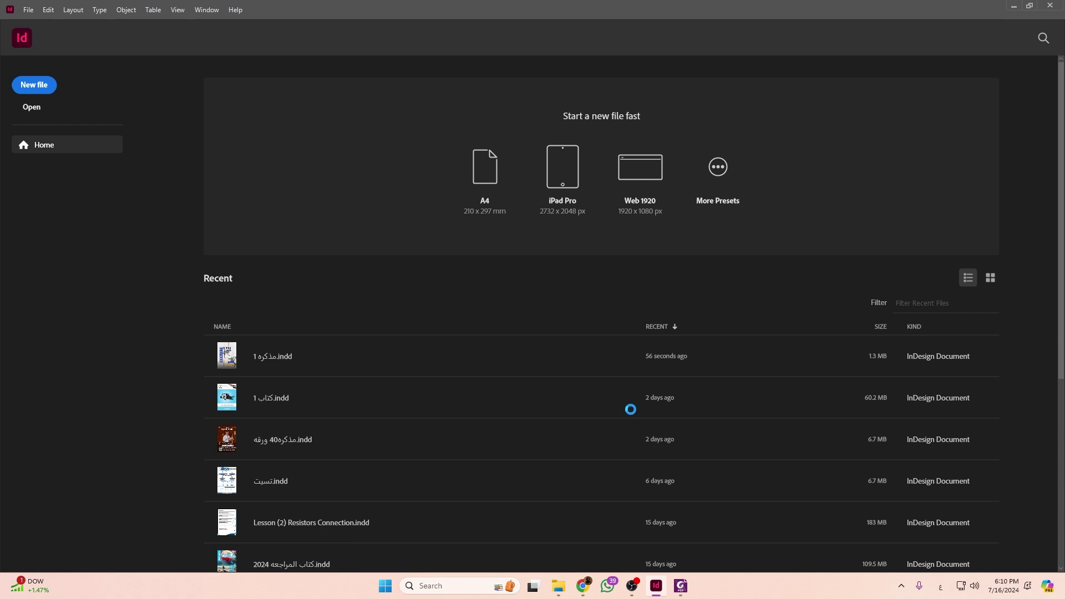
scroll(368, 315, "up", 1)
scroll(368, 315, "down", 4)
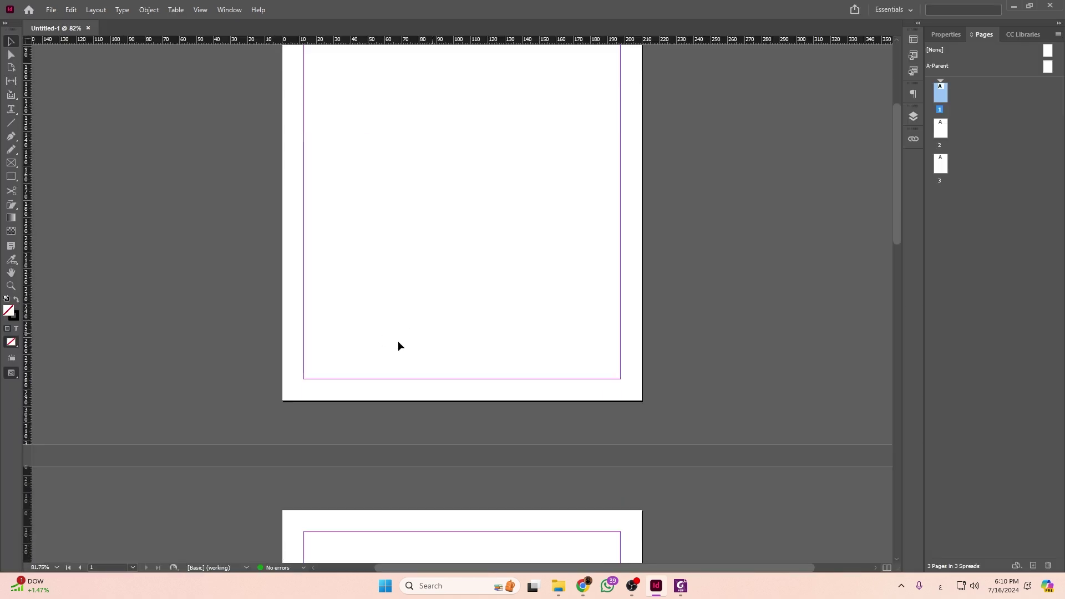
scroll(438, 355, "down", 2)
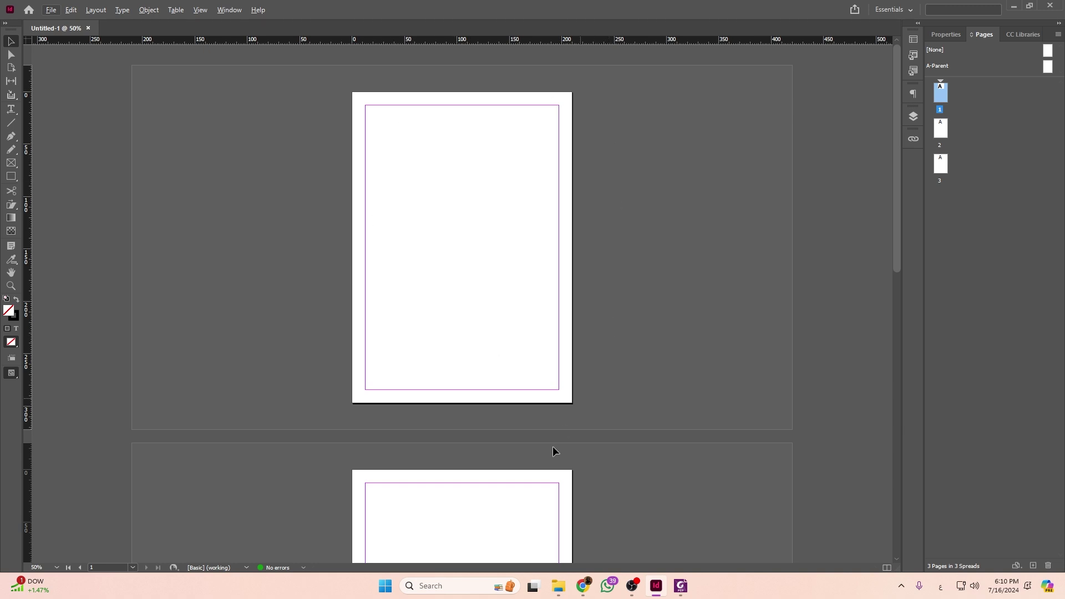
left_click(558, 586)
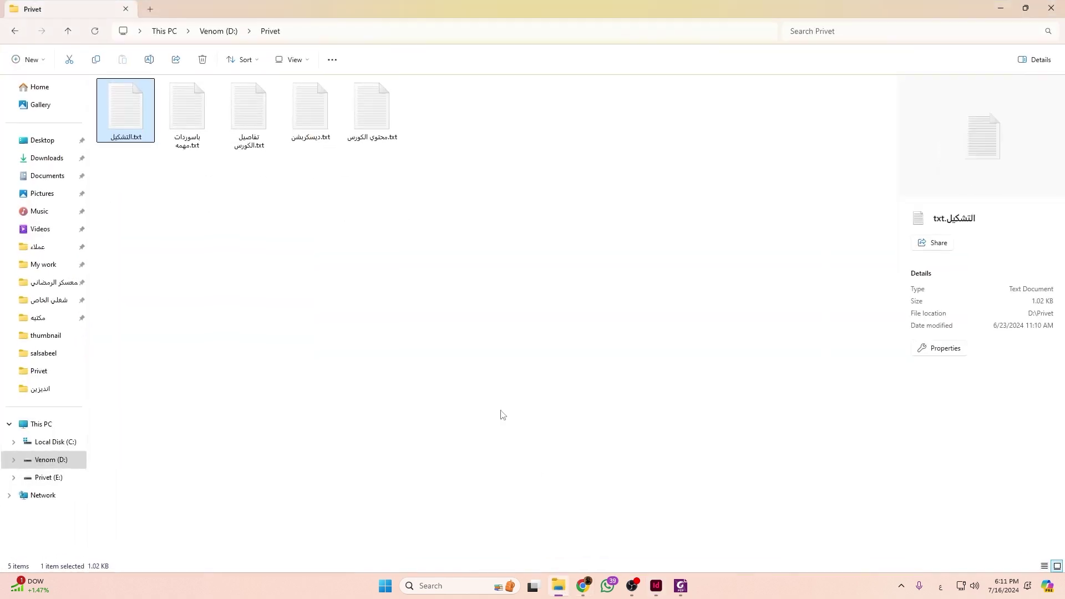
Place 2.tif from the انديزين folder onto page 1 of the document.
left_click(50, 387)
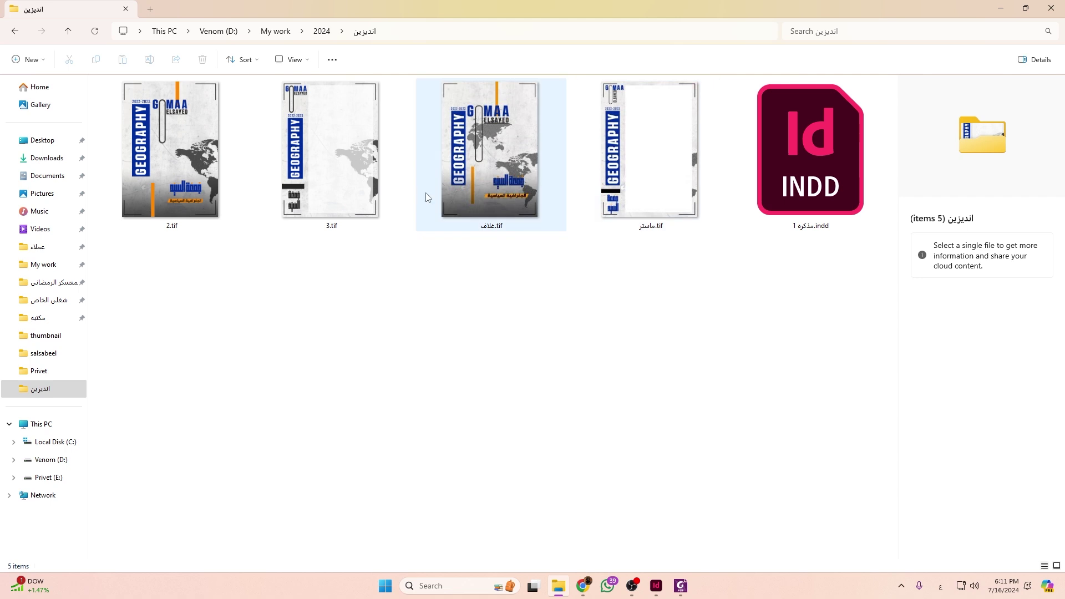
left_click_drag(165, 159, 414, 147)
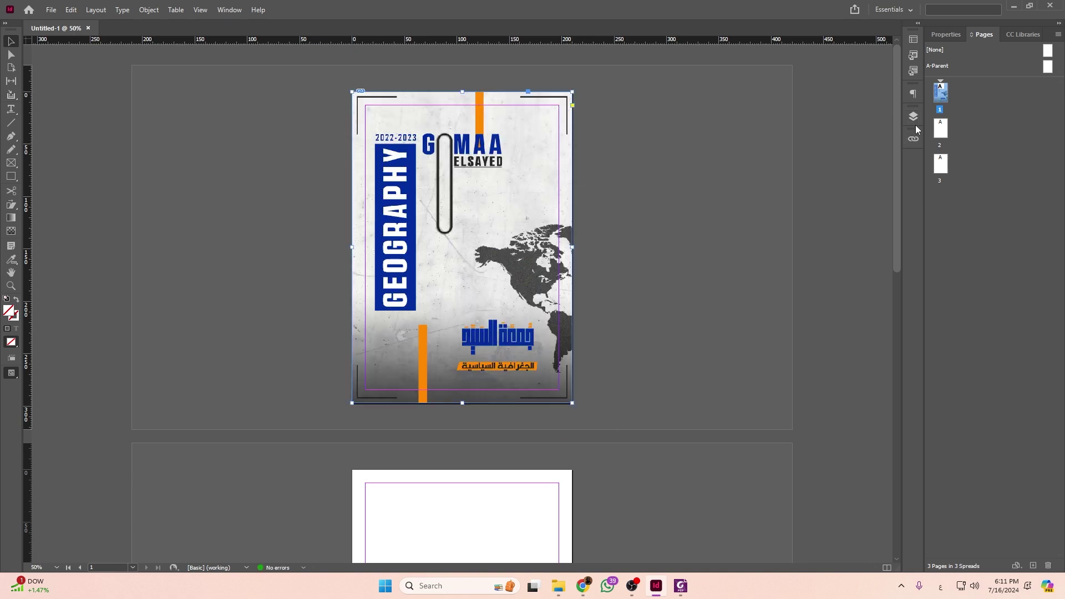
Open the A-Parent page and place 3.tif on it as the background for pages 2 and 3.
left_click(913, 116)
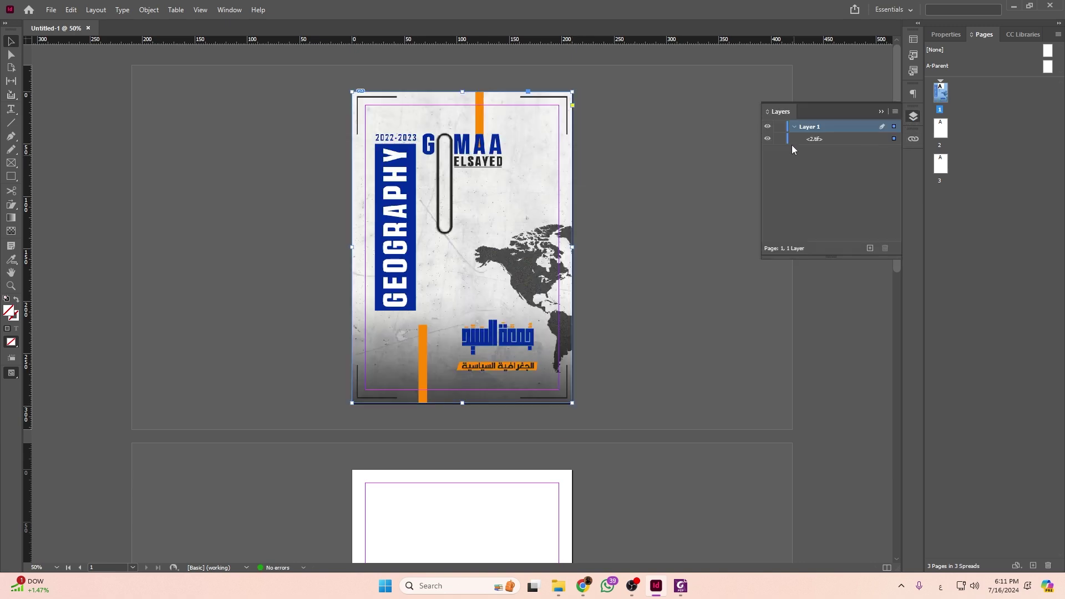
left_click(881, 111)
scroll(499, 201, "down", 3)
scroll(411, 161, "up", 3)
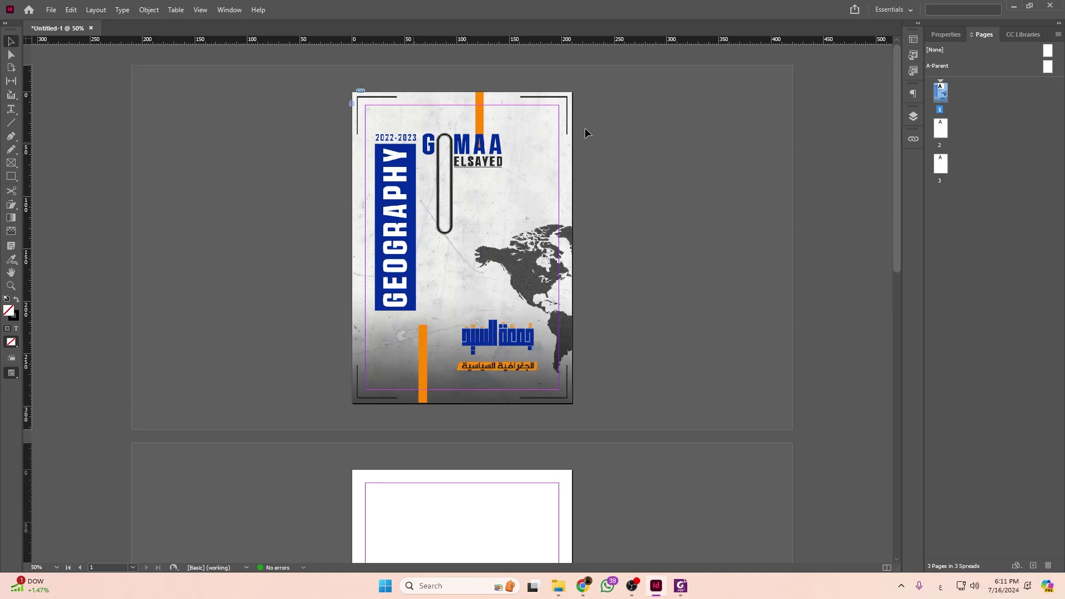
scroll(431, 314, "down", 6)
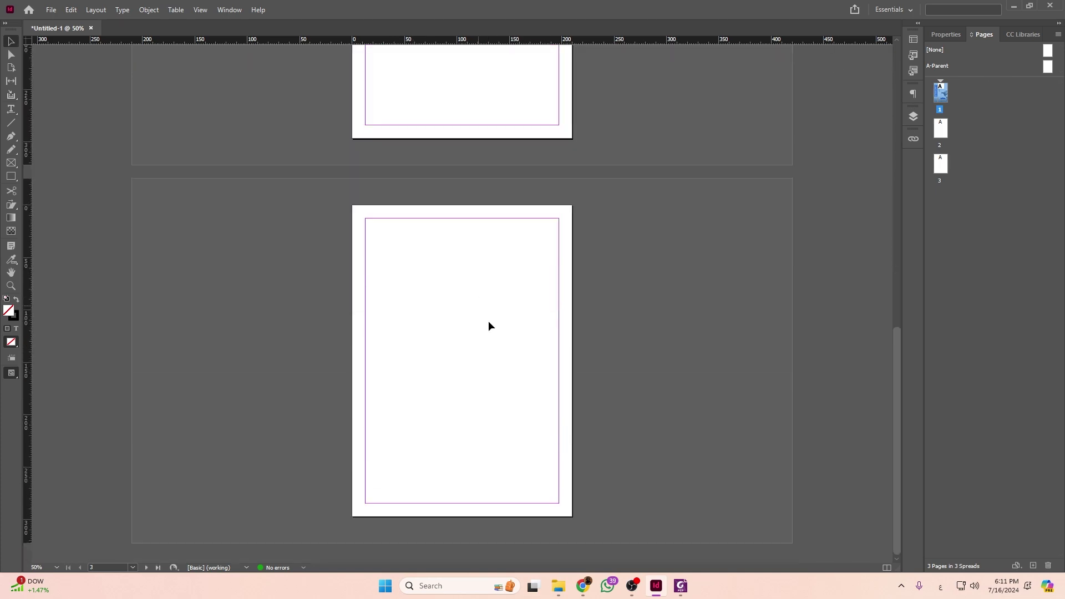
scroll(488, 321, "up", 3)
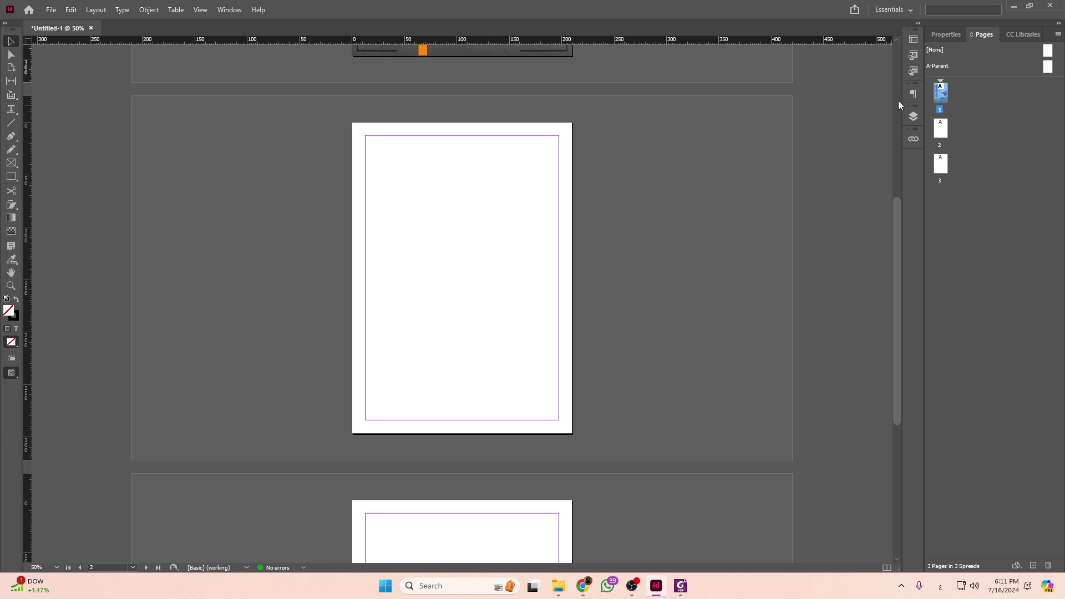
double_click(947, 69)
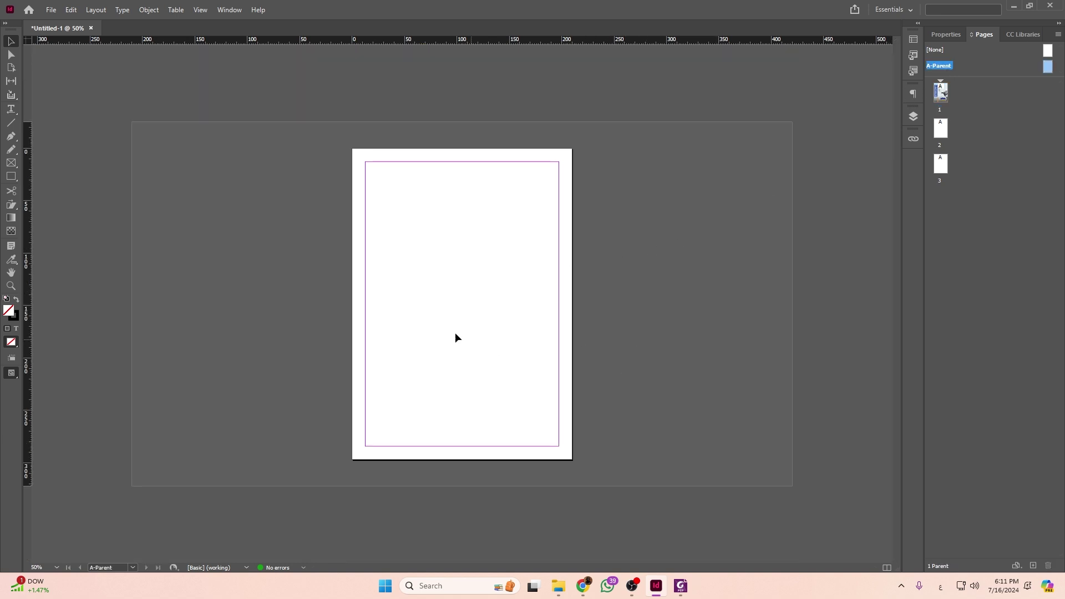
key("alt+Tab")
left_click_drag(331, 155, 412, 207)
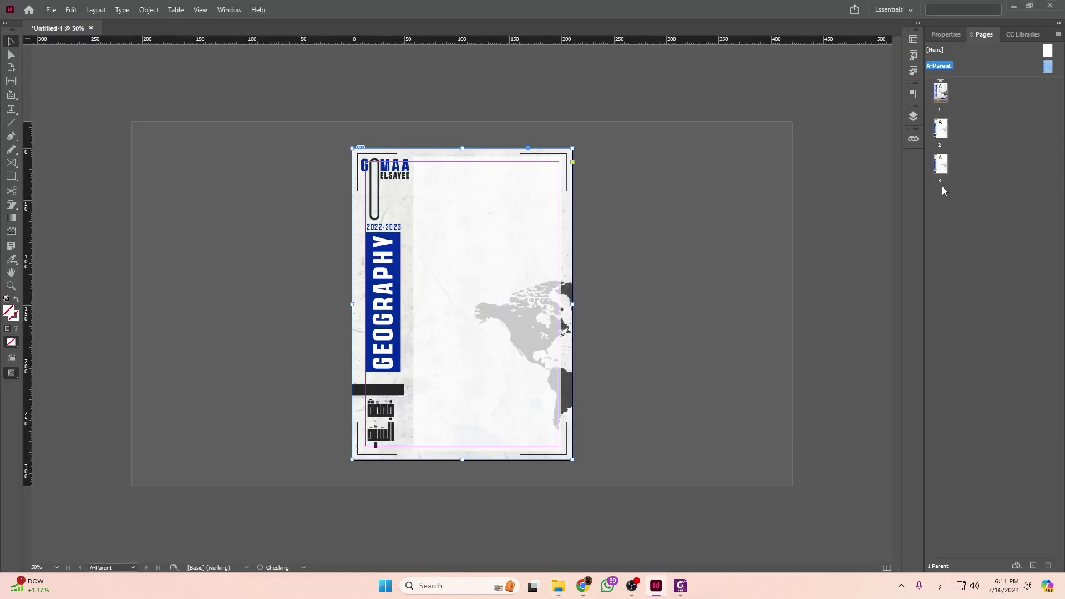
Check the parent page's layers list for 3.tif.
left_click(911, 123)
left_click(913, 116)
scroll(335, 377, "up", 4)
scroll(413, 408, "down", 3)
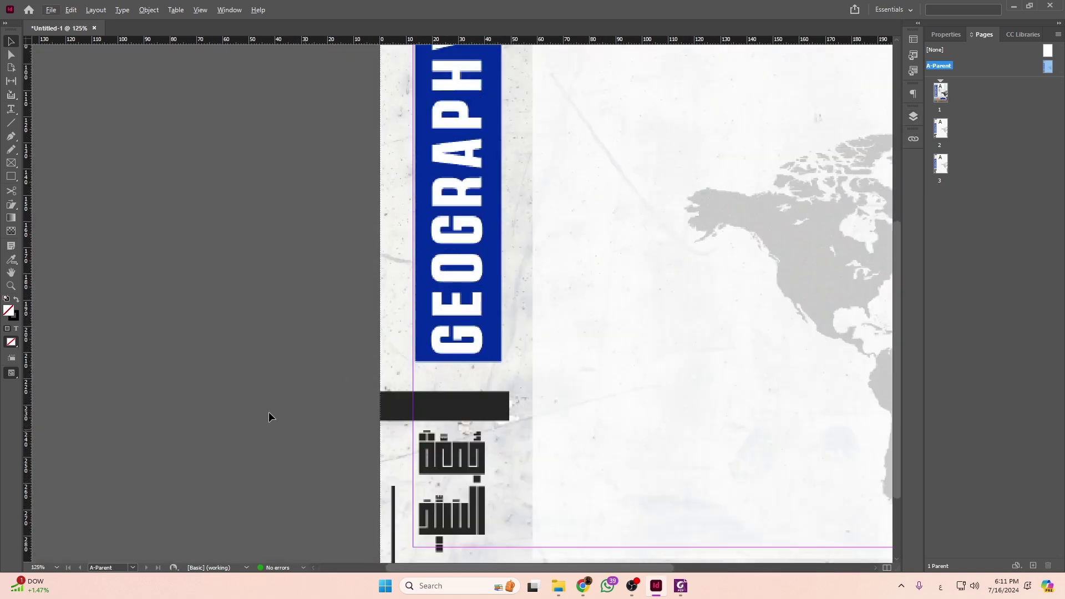
Draw a text frame across the dark bar holding an automatic current page number.
left_click(11, 109)
key("ctrl+equal")
key("ctrl+equal")
left_click_drag(456, 372, 617, 415)
right_click(592, 95)
mouse_move(748, 257)
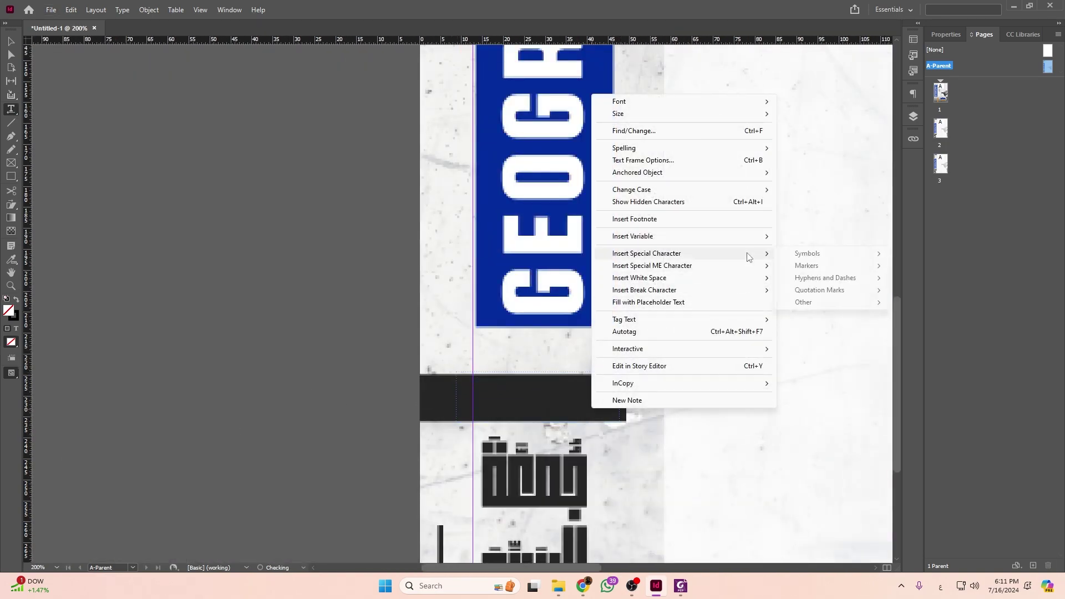
mouse_move(818, 268)
left_click(943, 267)
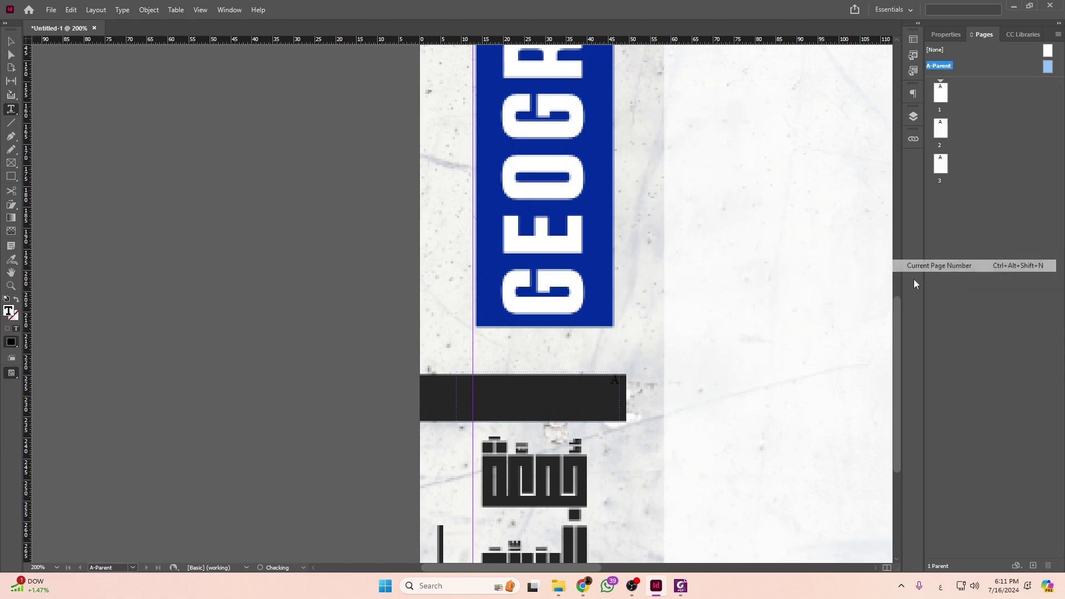
Make the page number white in AbdoMaster-ExtraBold.
key("ctrl+a")
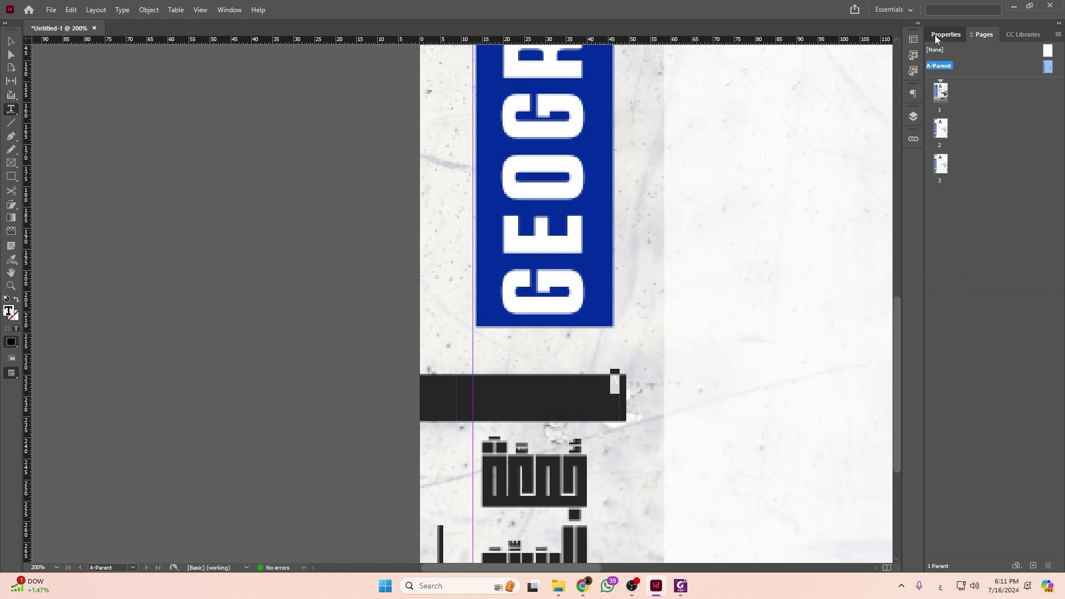
left_click(946, 34)
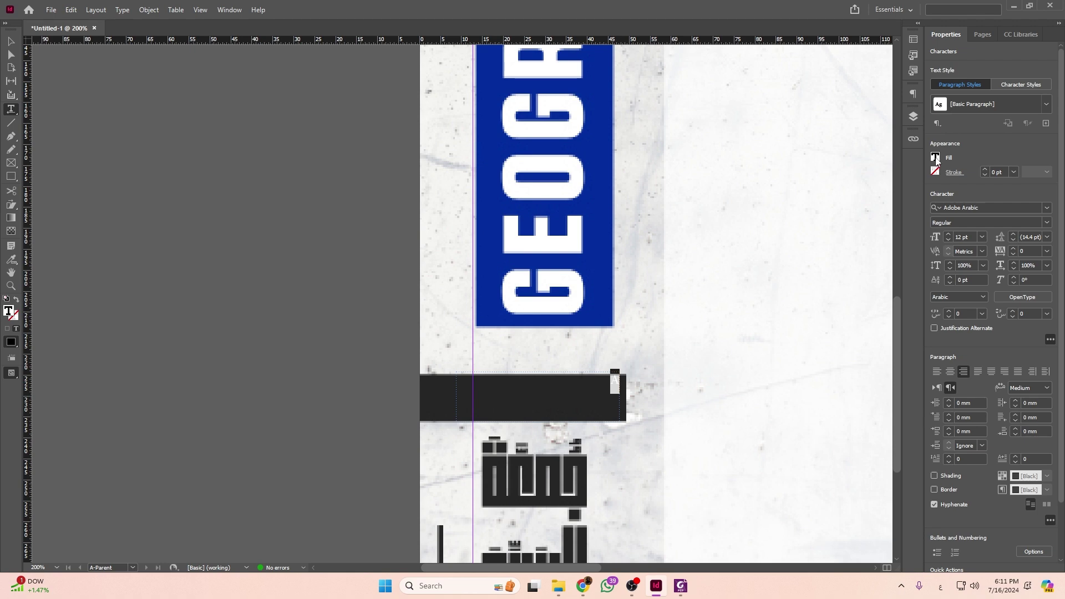
left_click(935, 157)
left_click(861, 260)
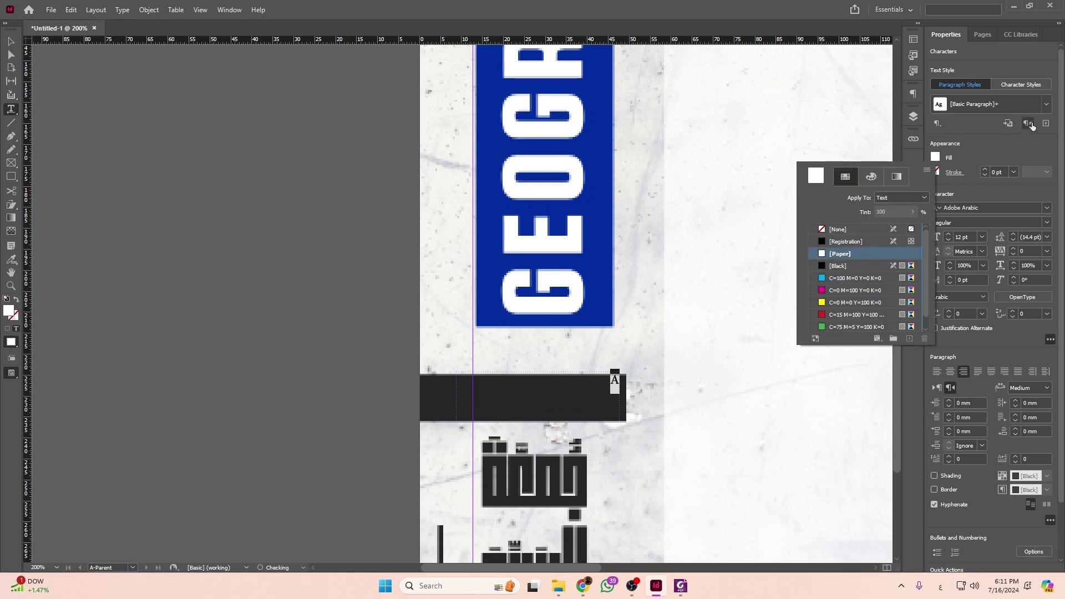
left_click(1045, 208)
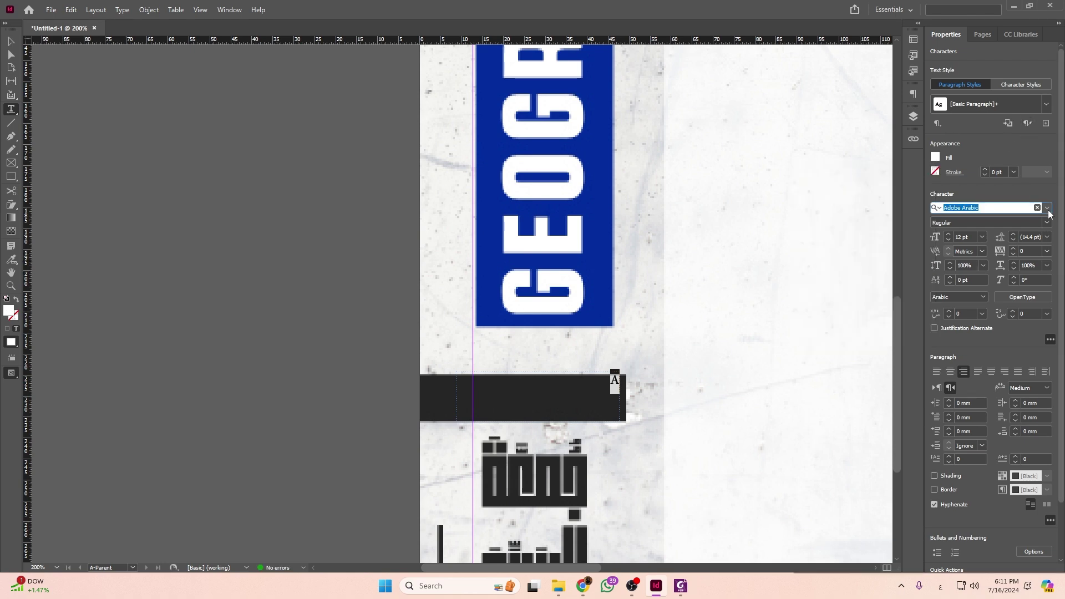
left_click(1047, 208)
scroll(1062, 387, "down", 3)
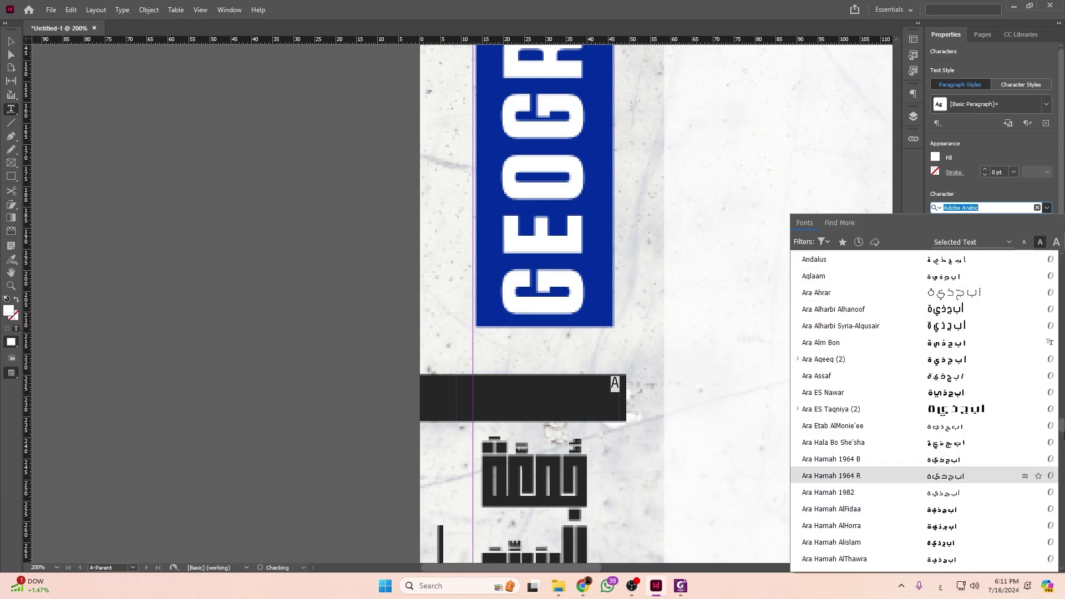
scroll(1062, 387, "down", 15)
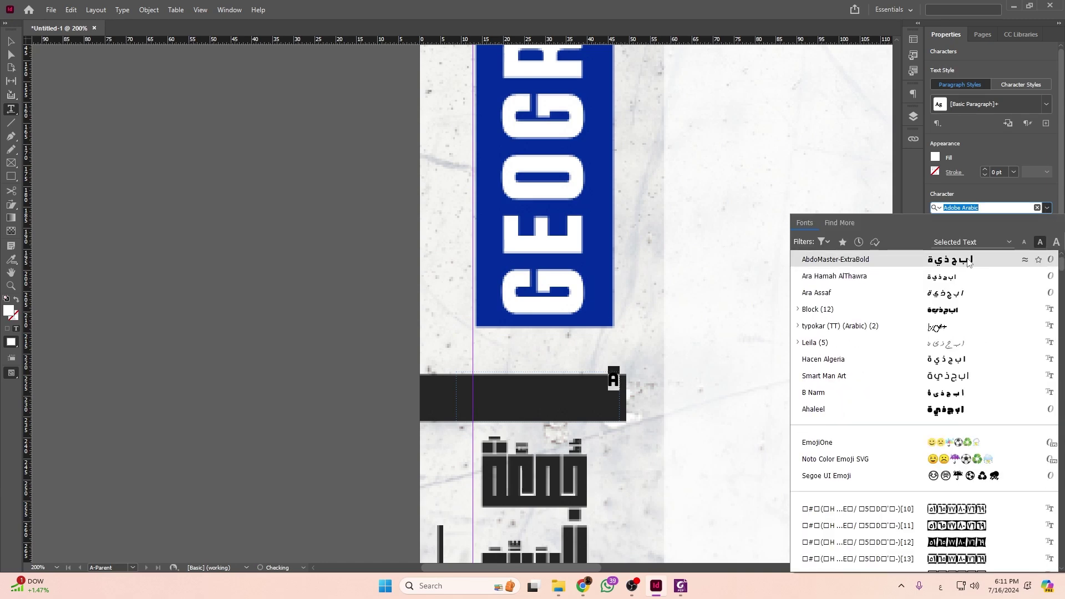
left_click(926, 259)
Raise the page number's font size seven steps and centre it in the frame.
left_click(948, 234)
left_click(947, 234)
left_click(948, 234)
left_click(947, 234)
left_click(947, 235)
left_click(948, 234)
left_click(947, 235)
left_click(947, 234)
left_click(947, 235)
left_click(948, 235)
left_click(947, 235)
left_click(948, 234)
left_click(948, 235)
left_click(947, 235)
left_click(948, 235)
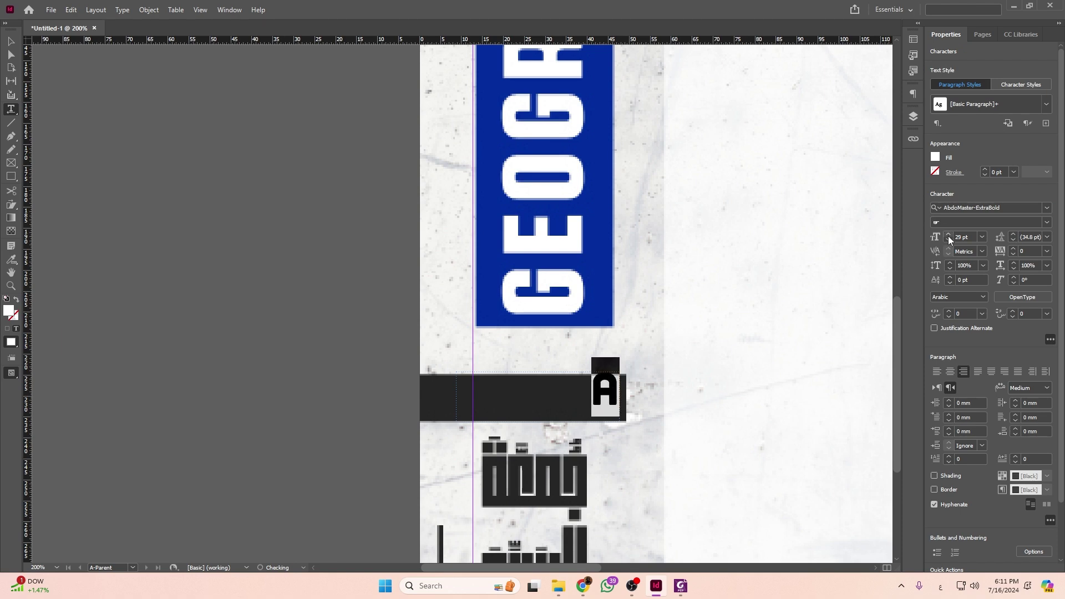
left_click(950, 372)
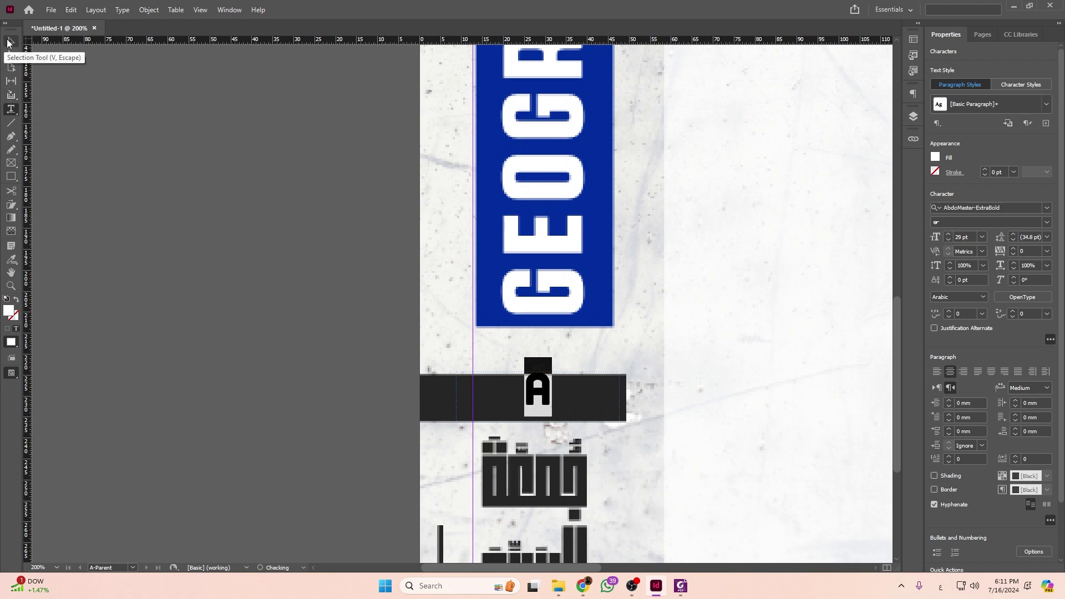
Shorten the page-number frame to fit the bar.
left_click(11, 42)
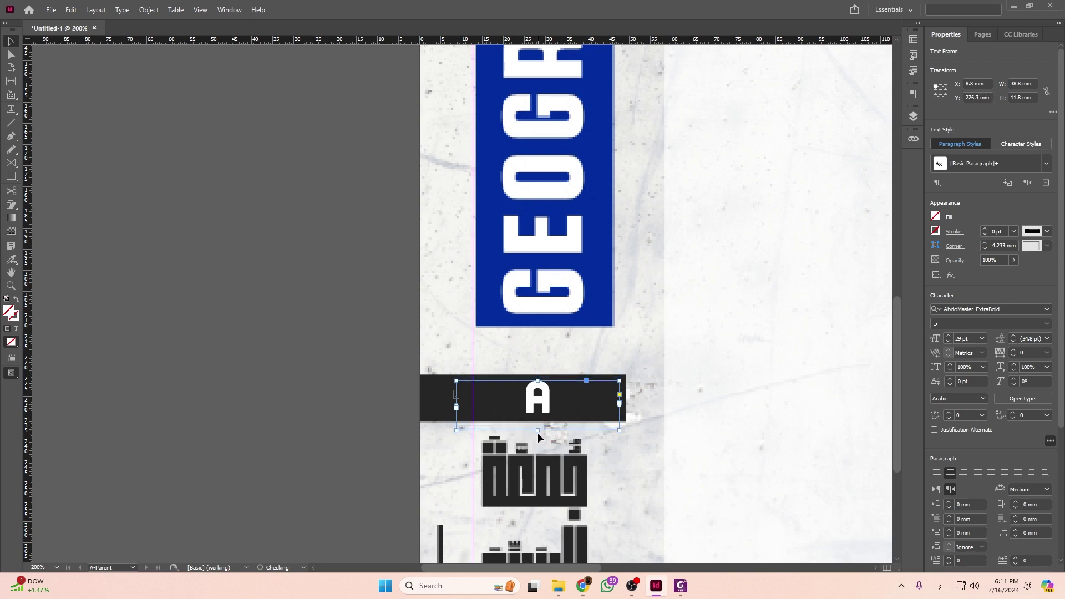
left_click_drag(541, 429, 541, 418)
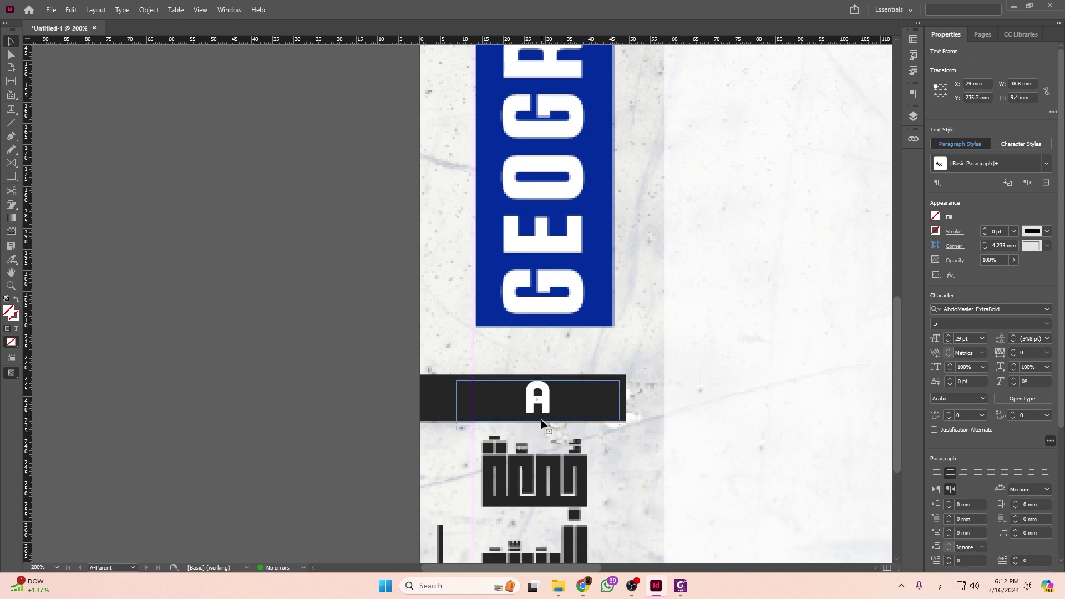
left_click(679, 439)
Go to page 2 from the Pages panel thumbnails.
left_click(981, 36)
double_click(940, 129)
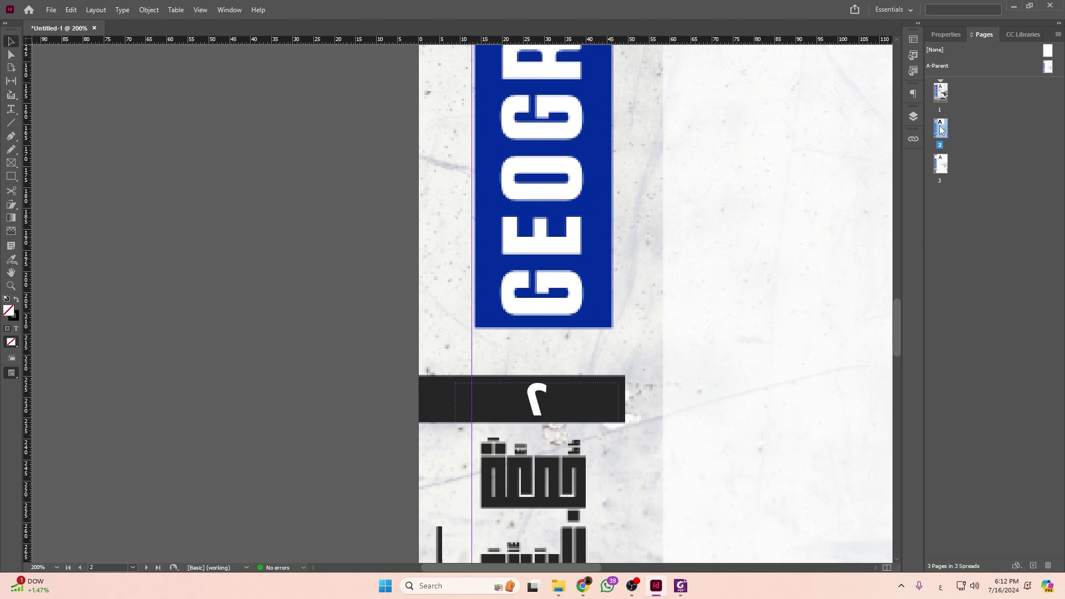
scroll(648, 347, "down", 4)
scroll(494, 370, "down", 3)
scroll(469, 397, "up", 3)
scroll(443, 399, "down", 4)
scroll(423, 405, "up", 5)
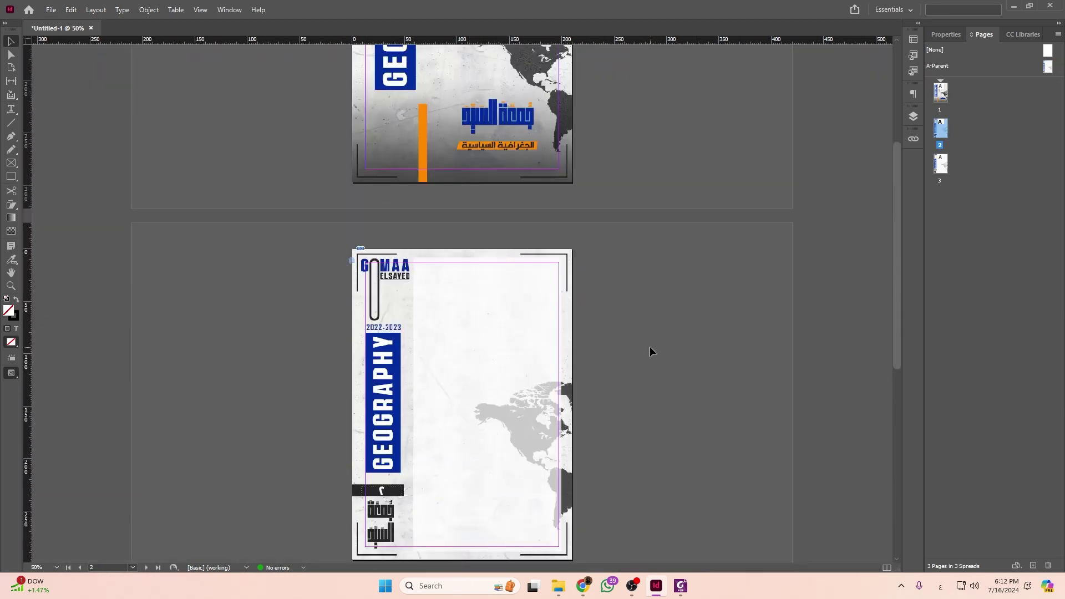
left_click(681, 586)
Scroll through page 2 of the reference PDF to study the dark-red header and pink tab.
scroll(565, 267, "down", 1)
scroll(710, 352, "down", 2)
scroll(709, 352, "up", 3)
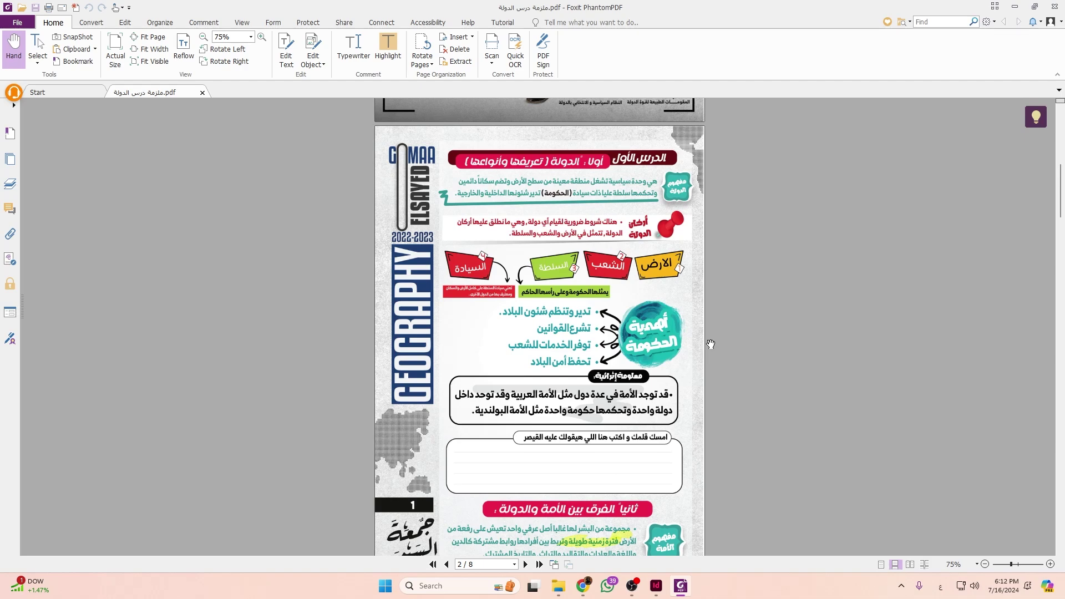
scroll(711, 345, "down", 1)
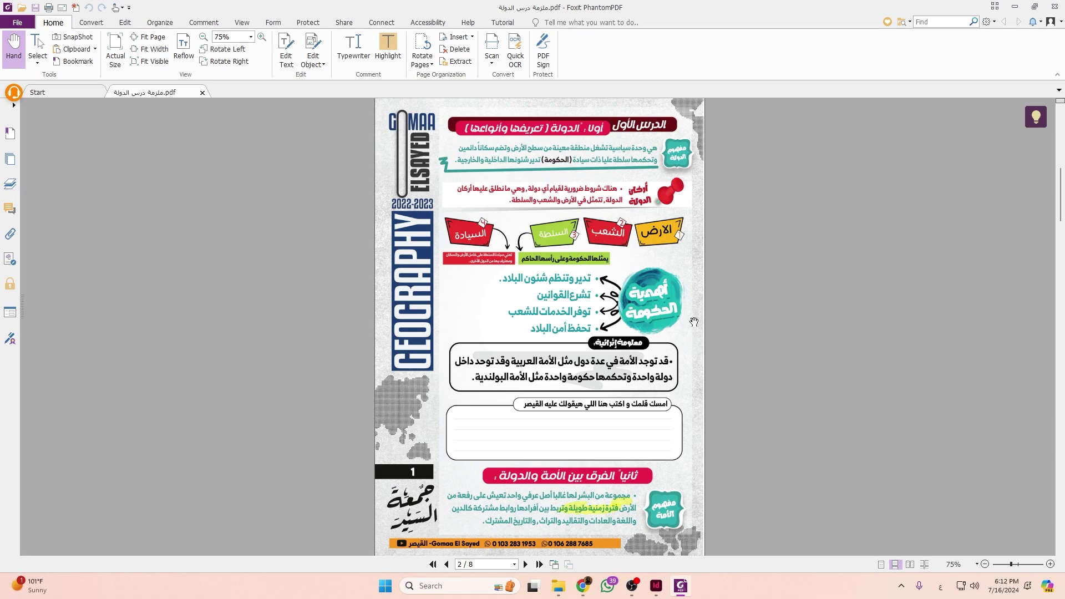
scroll(605, 109, "up", 2)
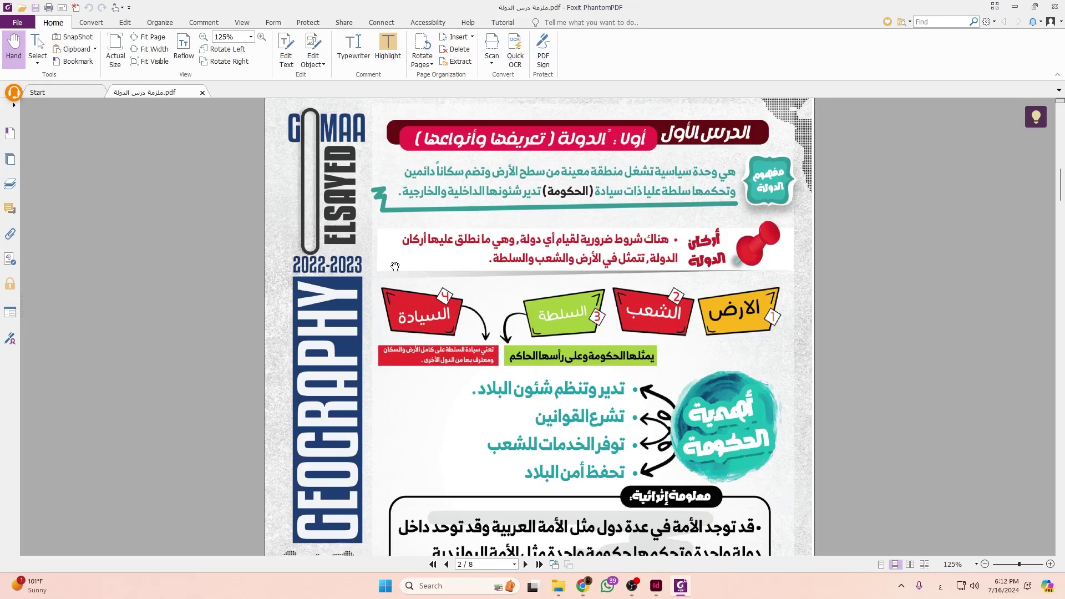
scroll(887, 325, "down", 3)
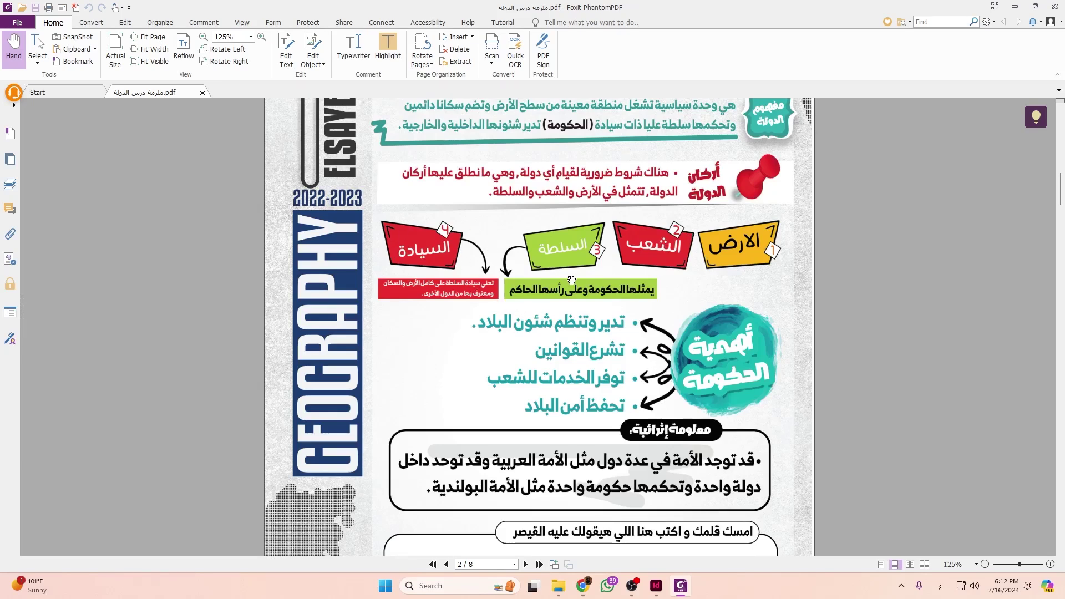
scroll(572, 280, "down", 5)
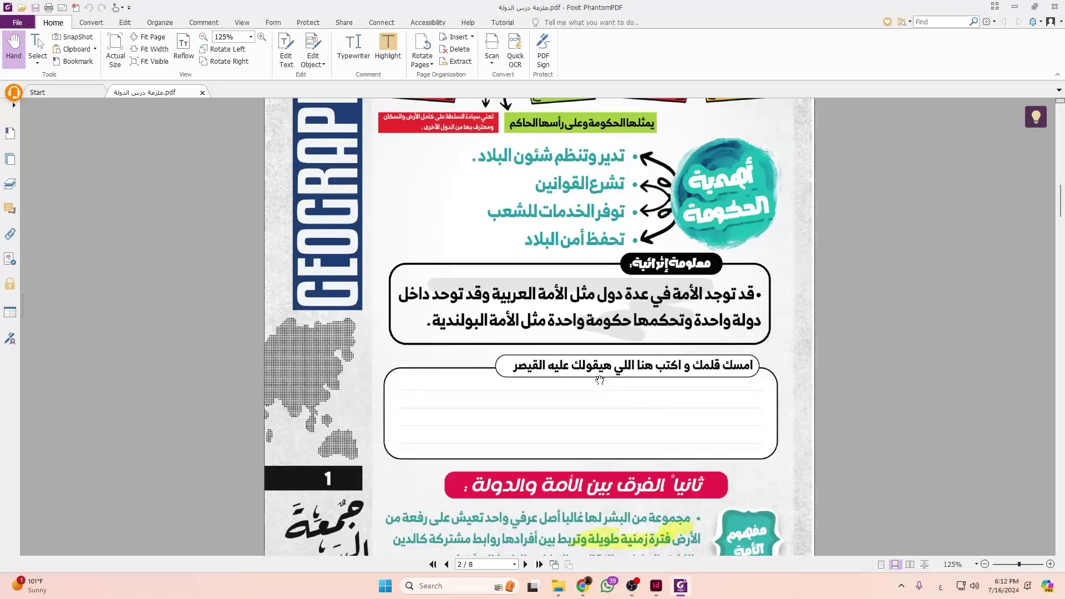
scroll(599, 380, "down", 2)
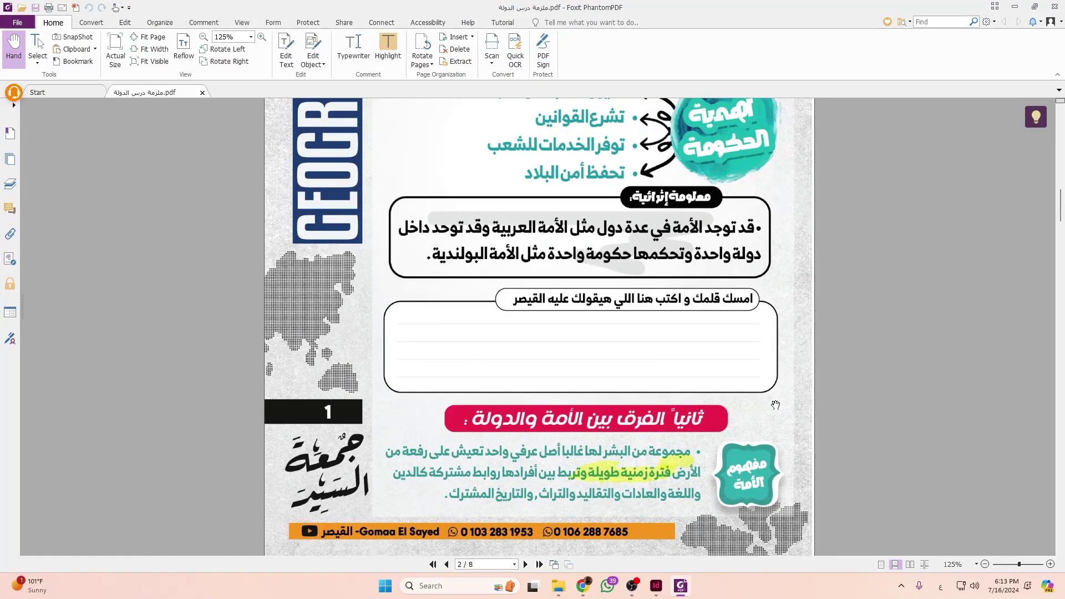
scroll(783, 399, "up", 10)
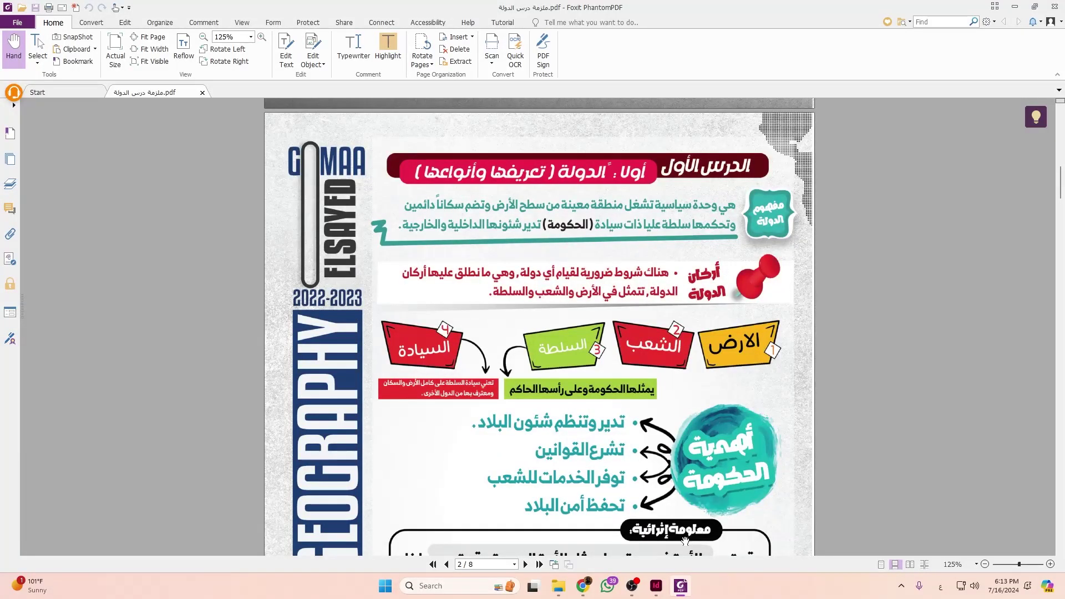
Draw a long rectangle across the top of page 2 with no stroke.
left_click(656, 585)
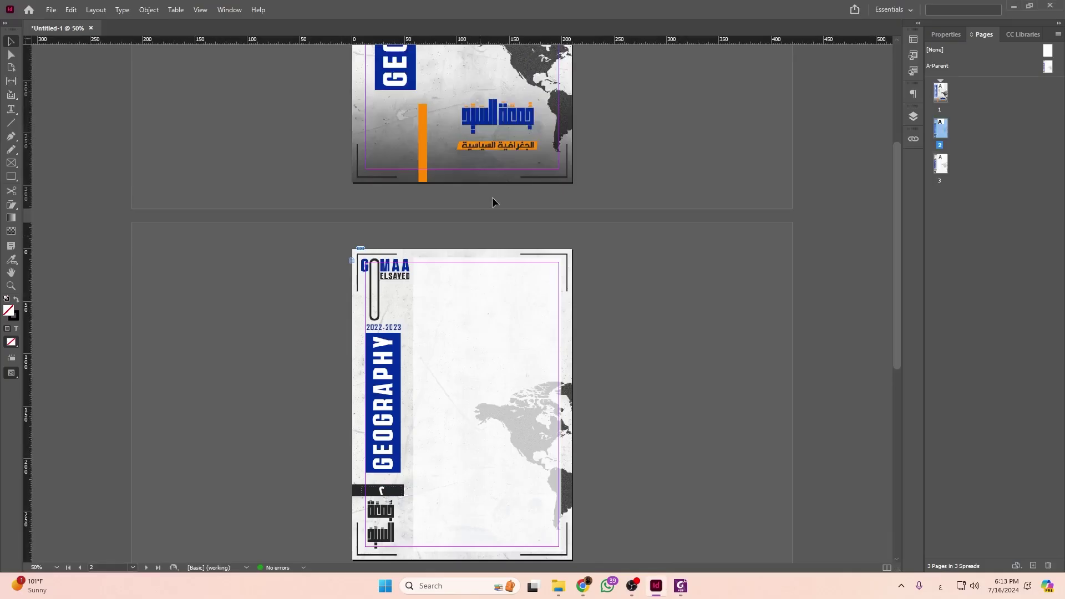
scroll(551, 271, "right", 3)
key("m")
left_click_drag(679, 209, 298, 239)
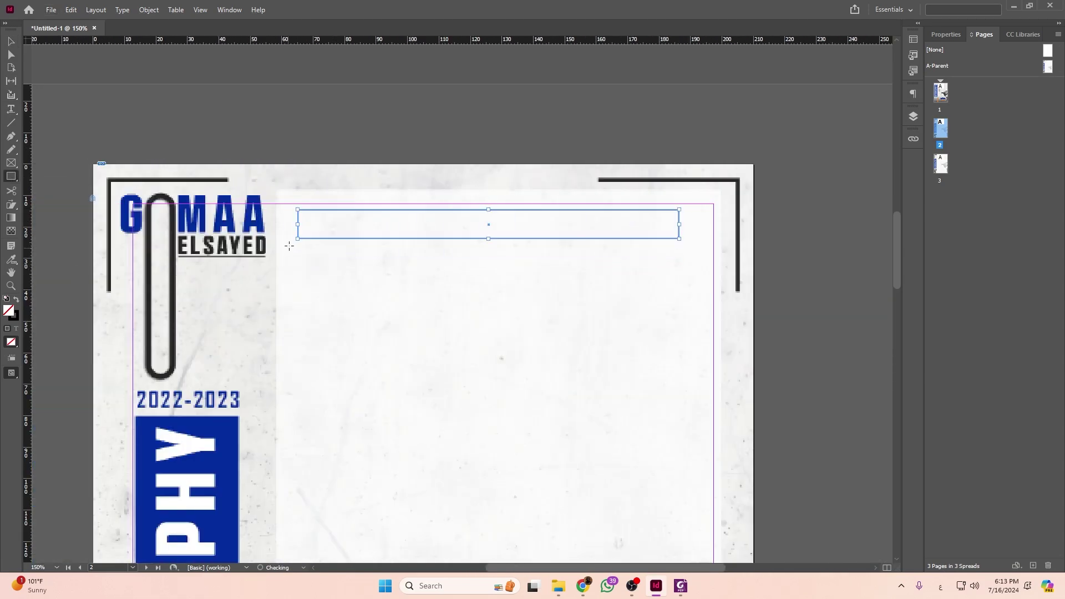
left_click(946, 33)
left_click(935, 157)
left_click(839, 215)
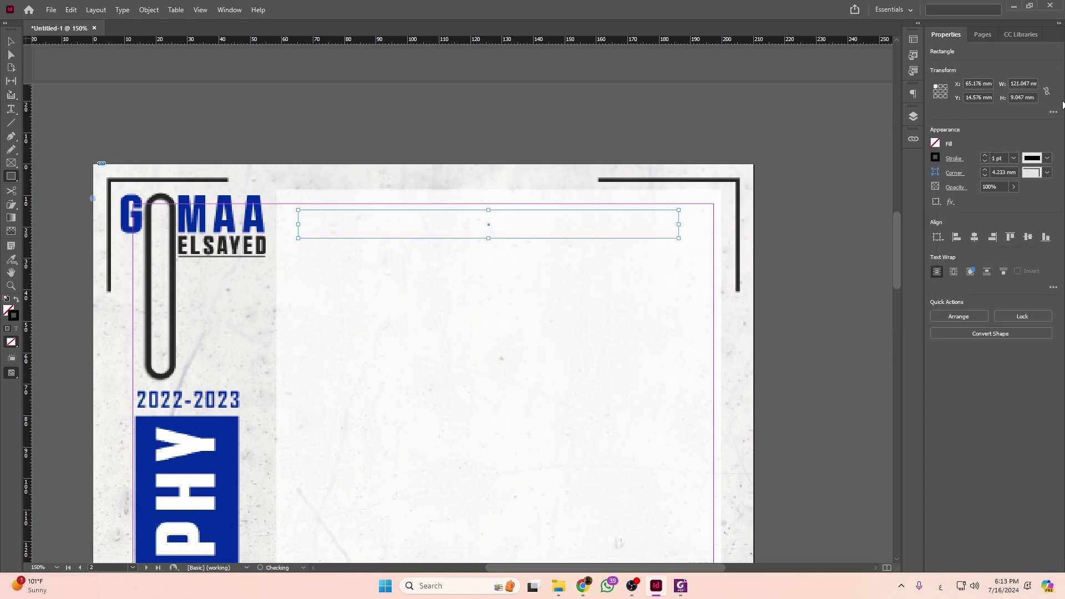
Fill the bar with a new red swatch darkened with the Black slider.
left_click(935, 143)
scroll(860, 291, "down", 1)
left_click(860, 289)
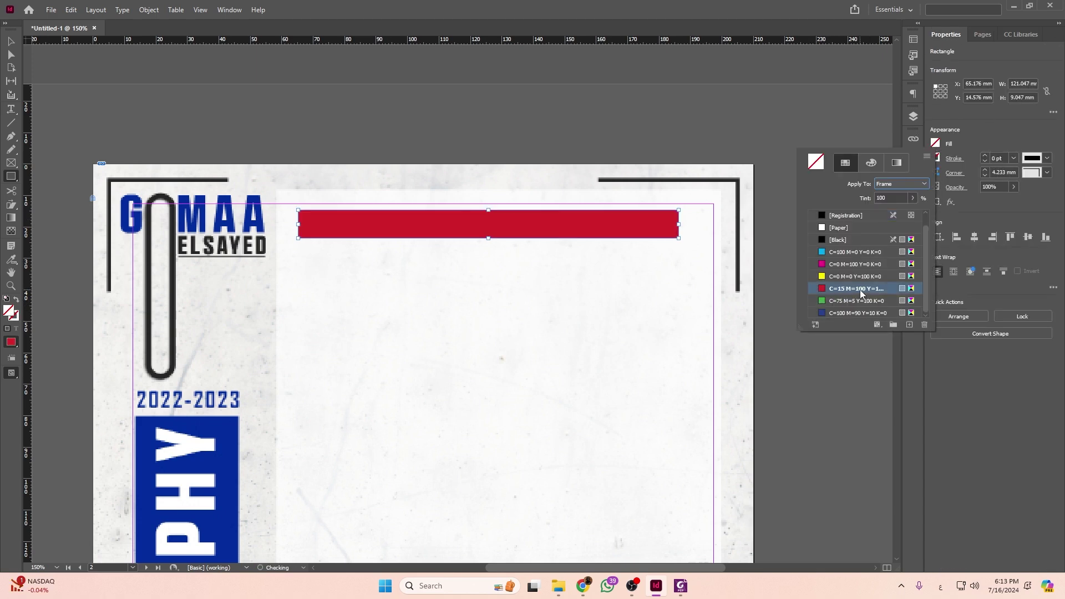
left_click(909, 325)
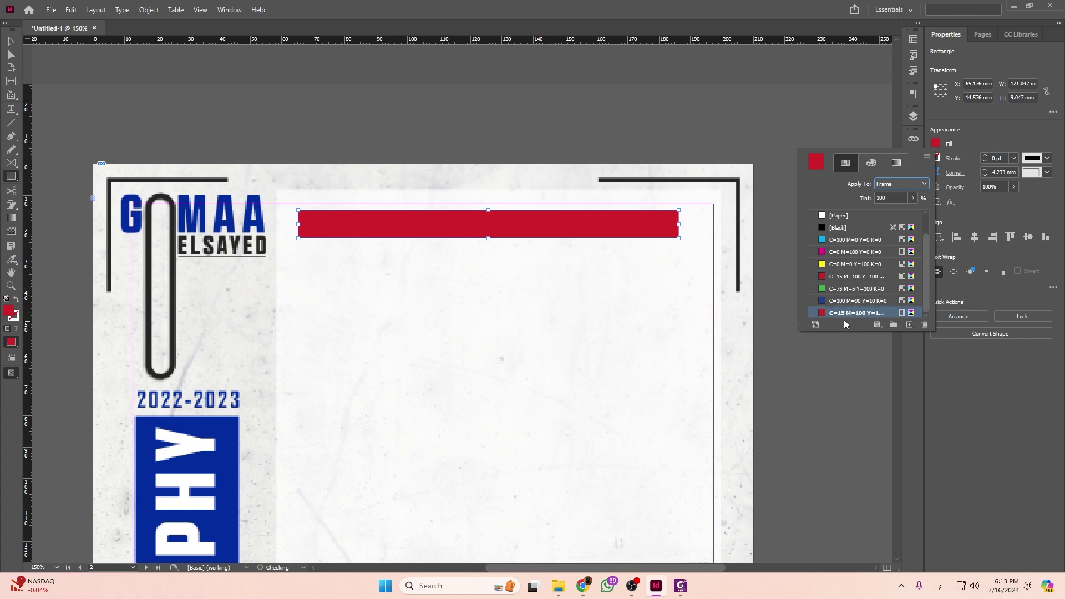
double_click(884, 312)
left_click_drag(475, 319, 493, 321)
left_click(638, 202)
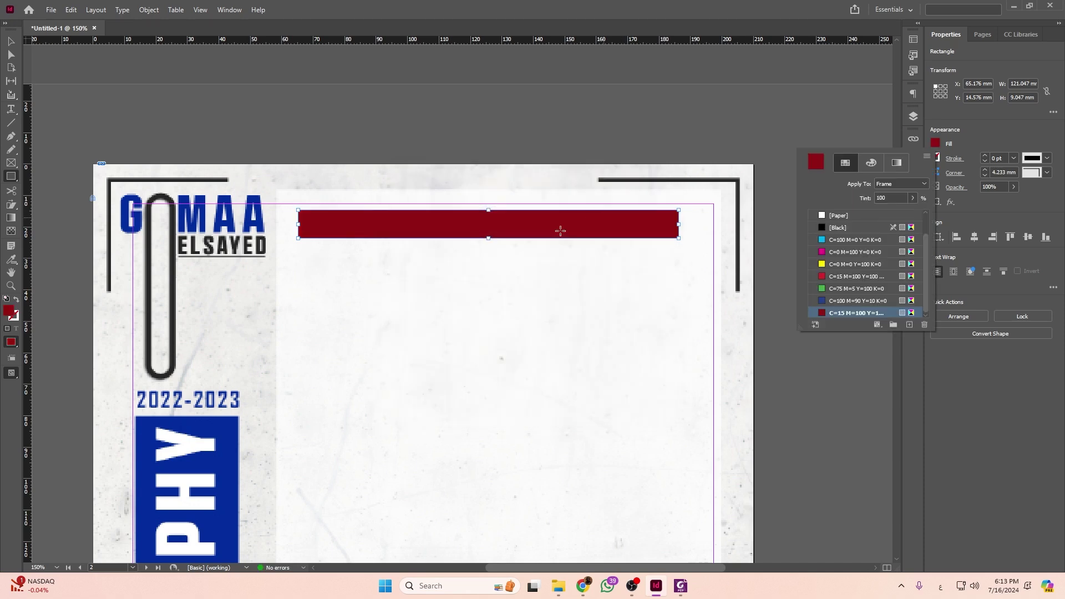
key("Escape")
Nudge the dark-red bar slightly along the top of the page.
left_click(12, 41)
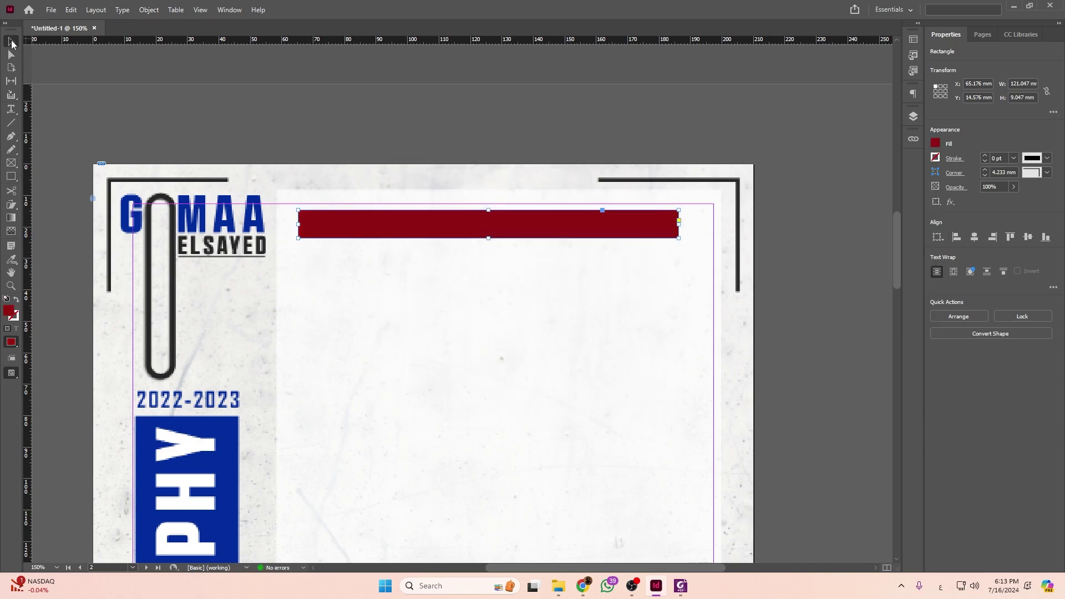
scroll(371, 247, "up", 1)
mouse_move(594, 233)
left_mouse_down()
mouse_move(613, 226)
mouse_move(602, 224)
left_mouse_up()
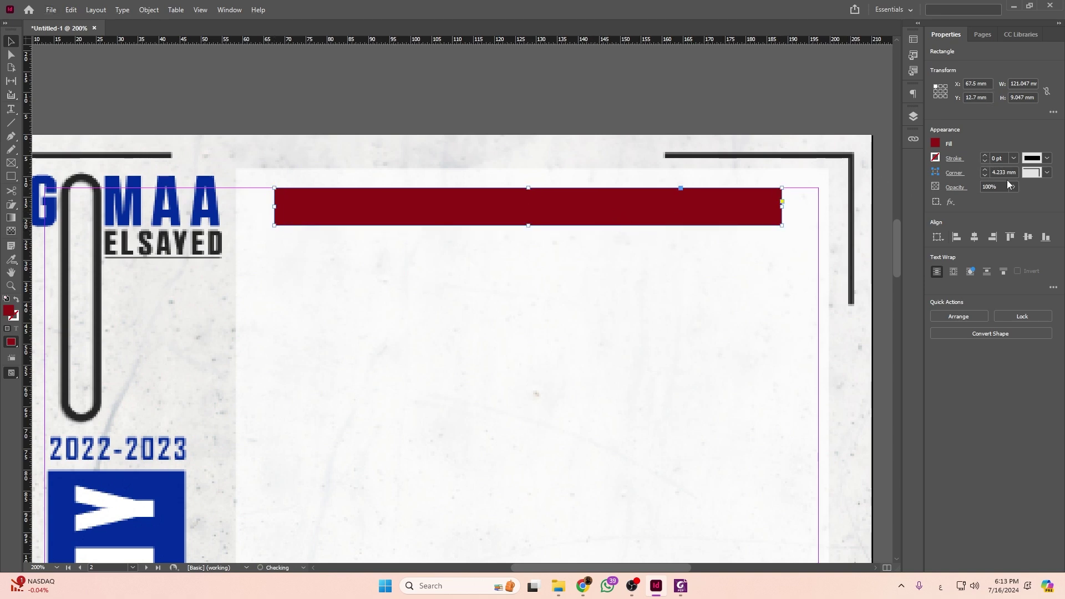
Give the dark-red bar rounded corners with a smaller radius.
left_click(1047, 173)
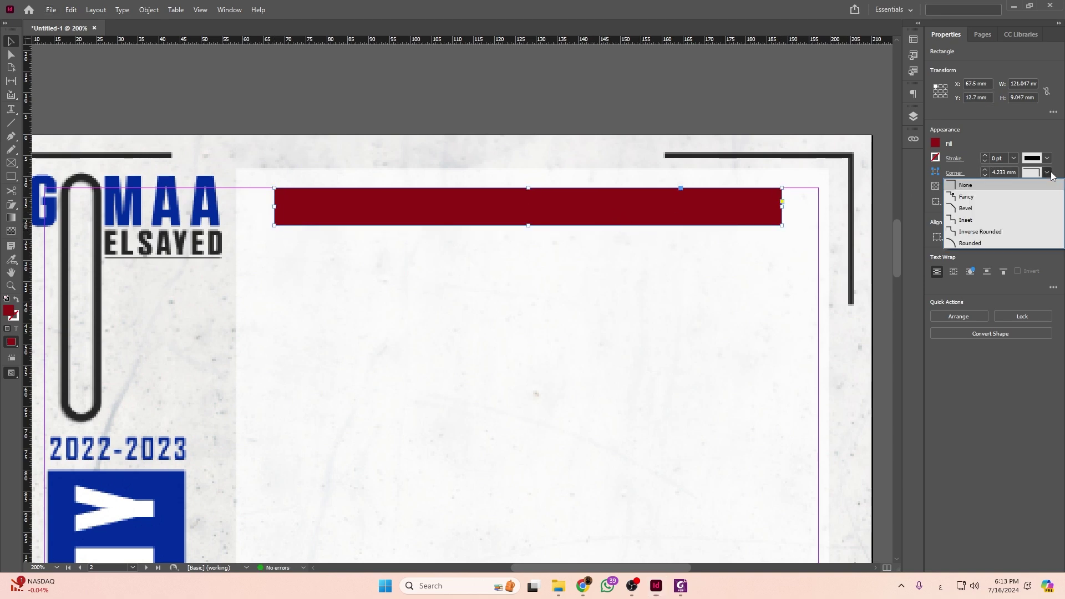
left_click(965, 244)
left_click(986, 174)
left_click(704, 228)
Duplicate the bar, shorten the copy to about 70 mm and nudge it right and up.
left_click(721, 218)
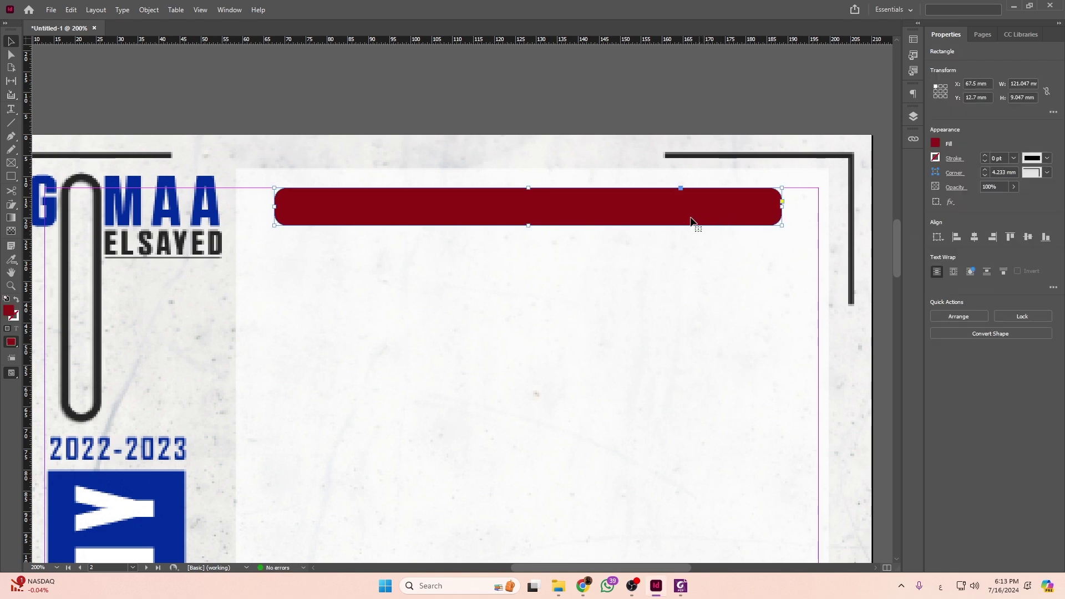
left_click_drag(691, 221, 703, 241, "alt")
left_click_drag(782, 226, 569, 228)
key("Right")
key("Right")
key("Right")
key("Right")
key("Right")
key("Right")
key("Right")
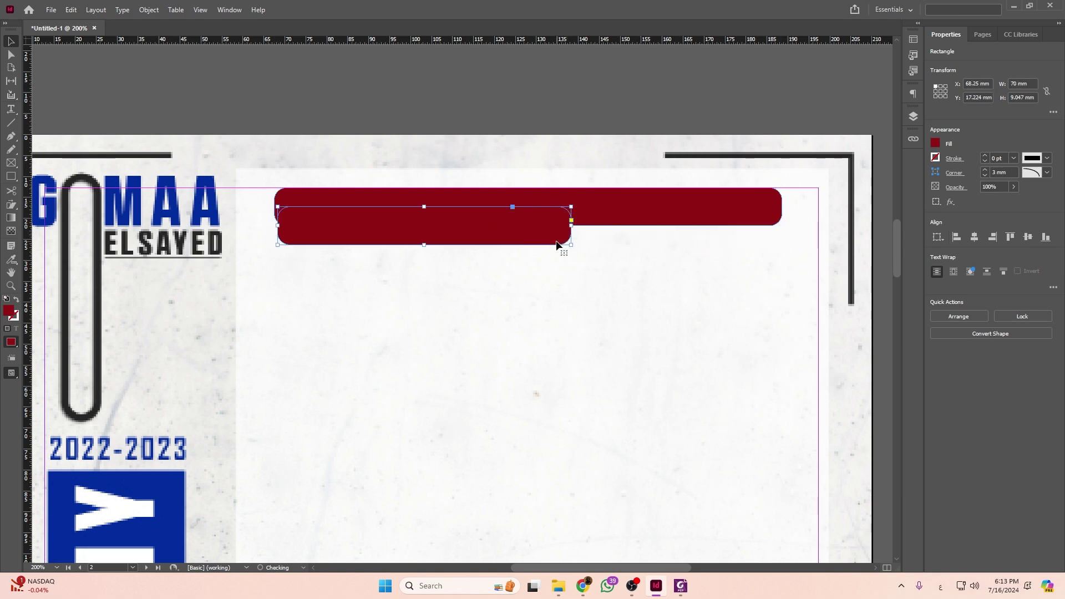
key("Right")
key("Right")
key("Right")
key("Right")
key("Right")
key("Right")
key("Up")
key("Up")
key("Up")
key("Up")
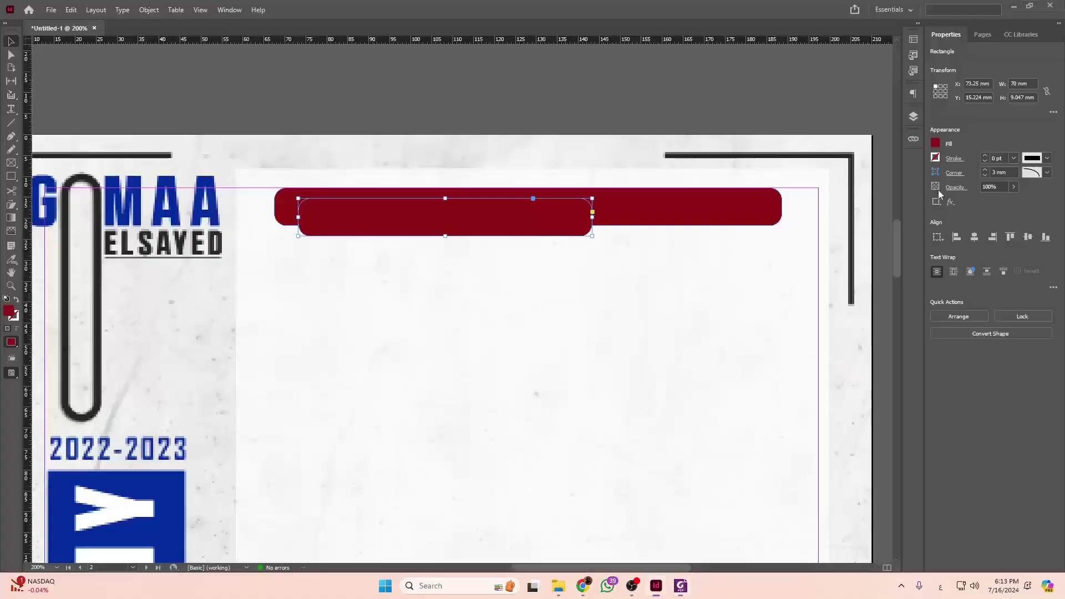
Fill the copy with a new pink swatch C=0 M=69 Y=16 K=0.
left_click(936, 142)
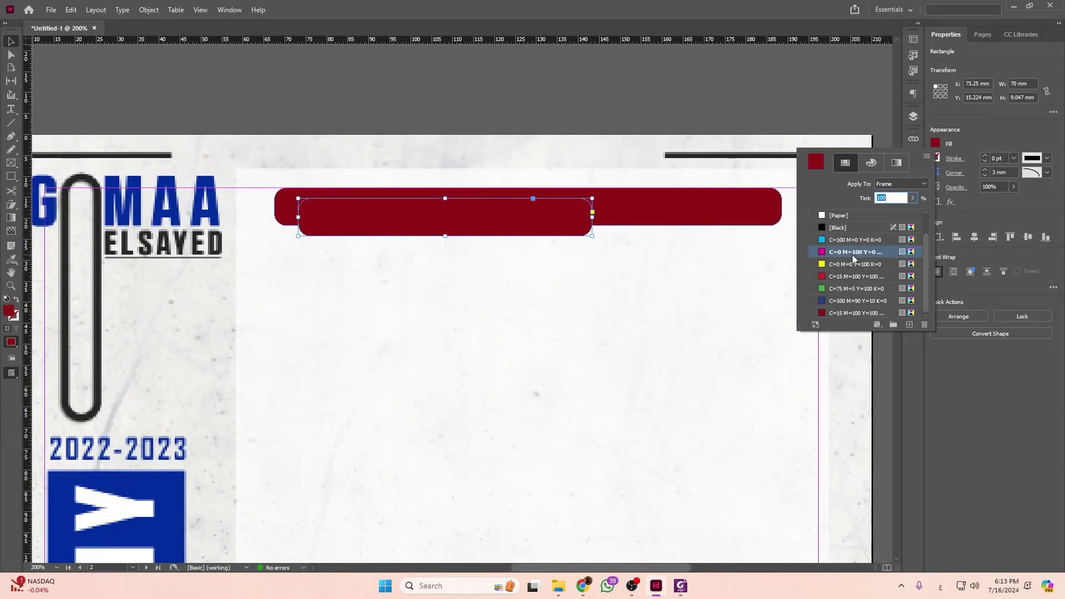
double_click(852, 255)
left_click(638, 206)
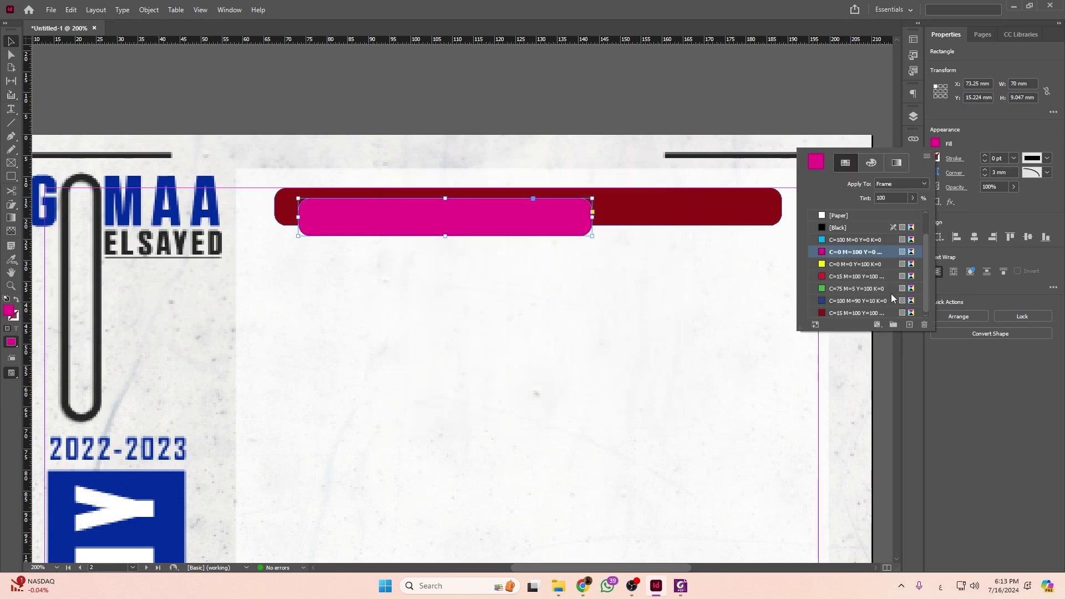
left_click(909, 324)
double_click(857, 313)
left_click_drag(531, 291, 513, 289)
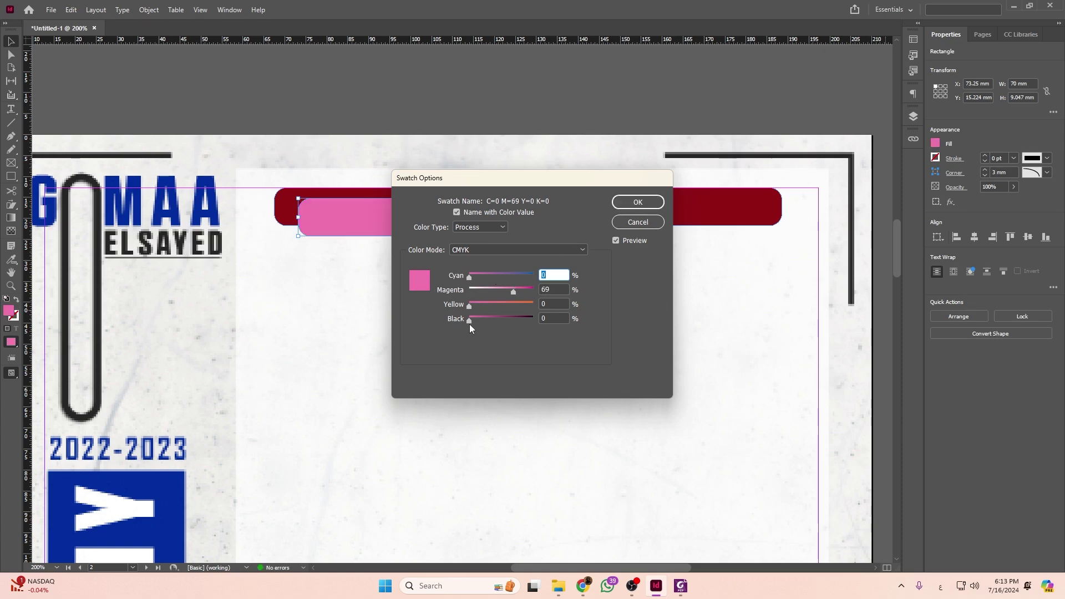
left_click_drag(469, 307, 479, 304)
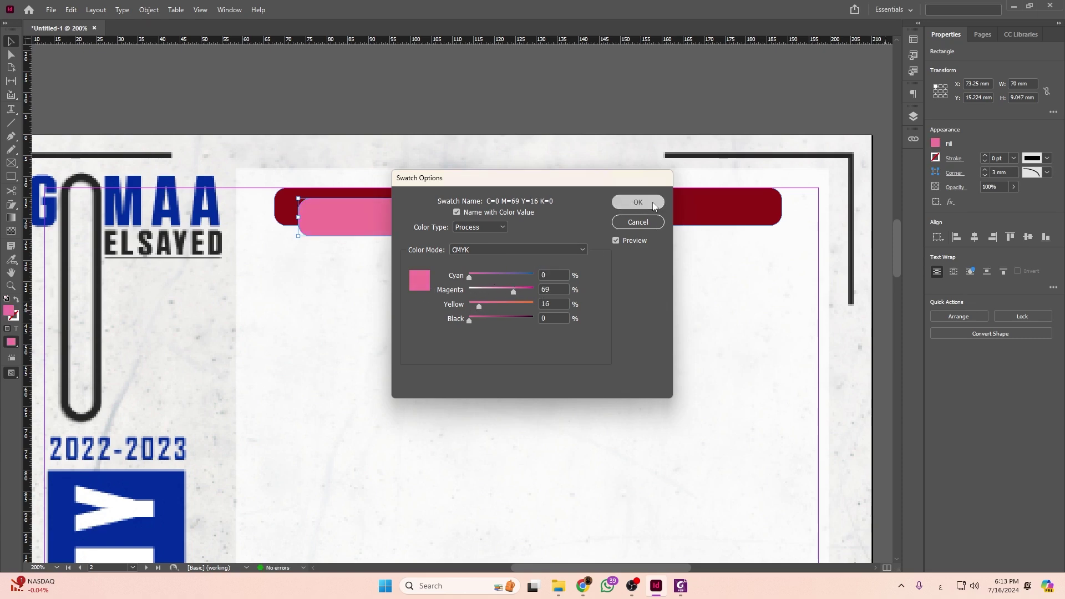
left_click(638, 202)
left_click(458, 269)
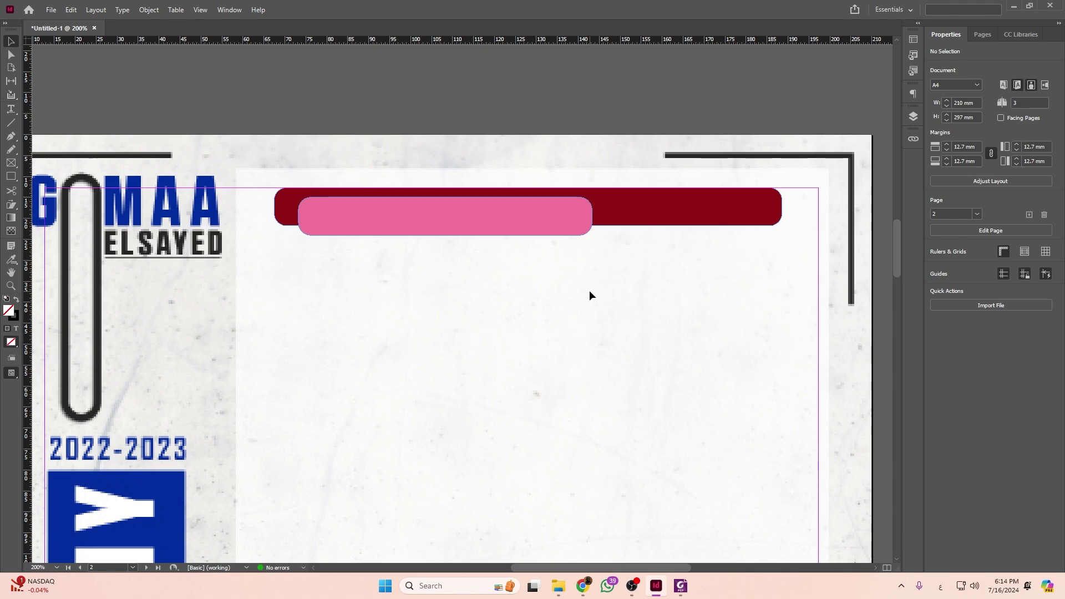
Create a text frame and type the title 'الدرس الأول'.
key("w")
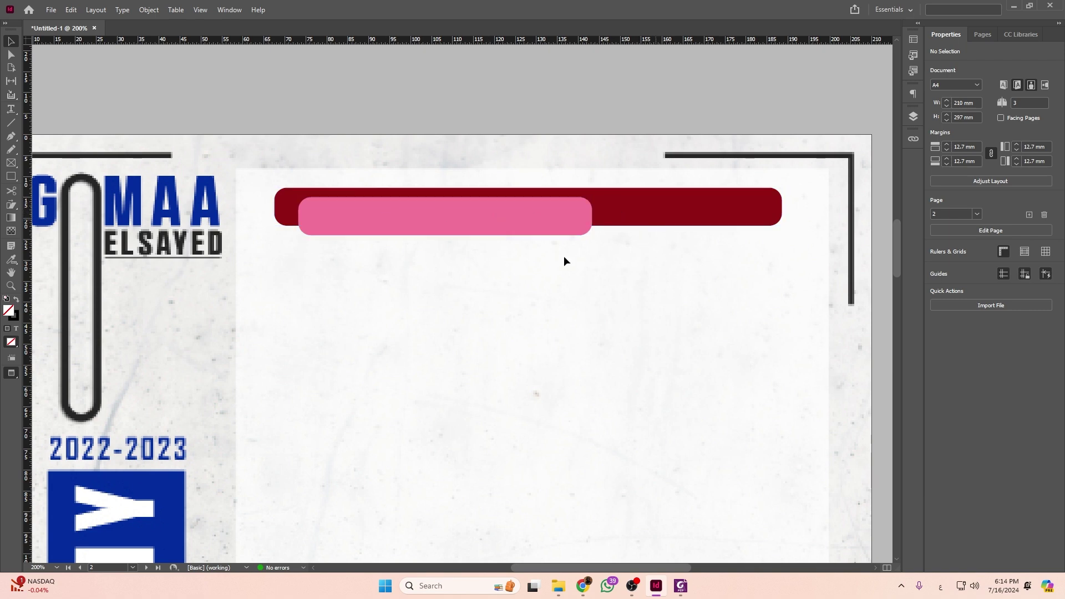
left_click(14, 113)
left_click_drag(644, 293, 495, 315)
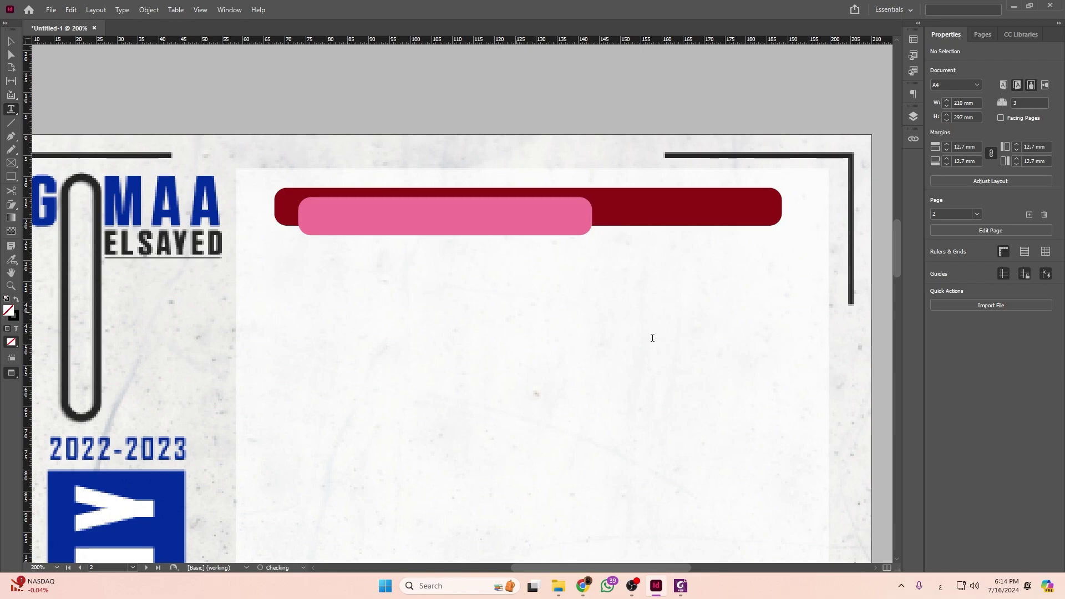
key("alt+Tab")
key("alt+Tab")
type("الدرس")
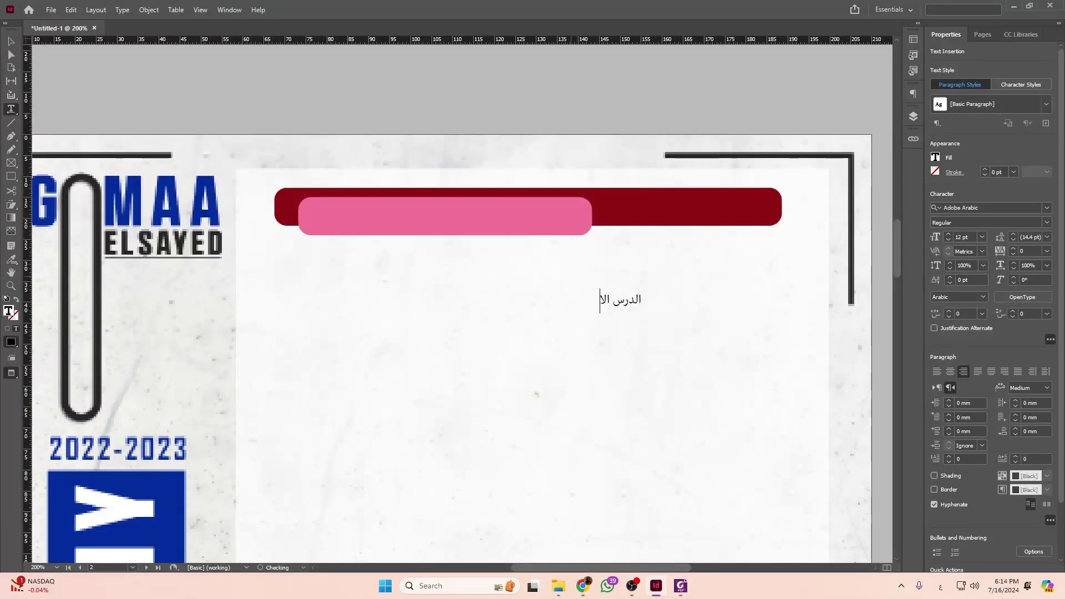
key("BackSpace")
type("أول")
key("ctrl+a")
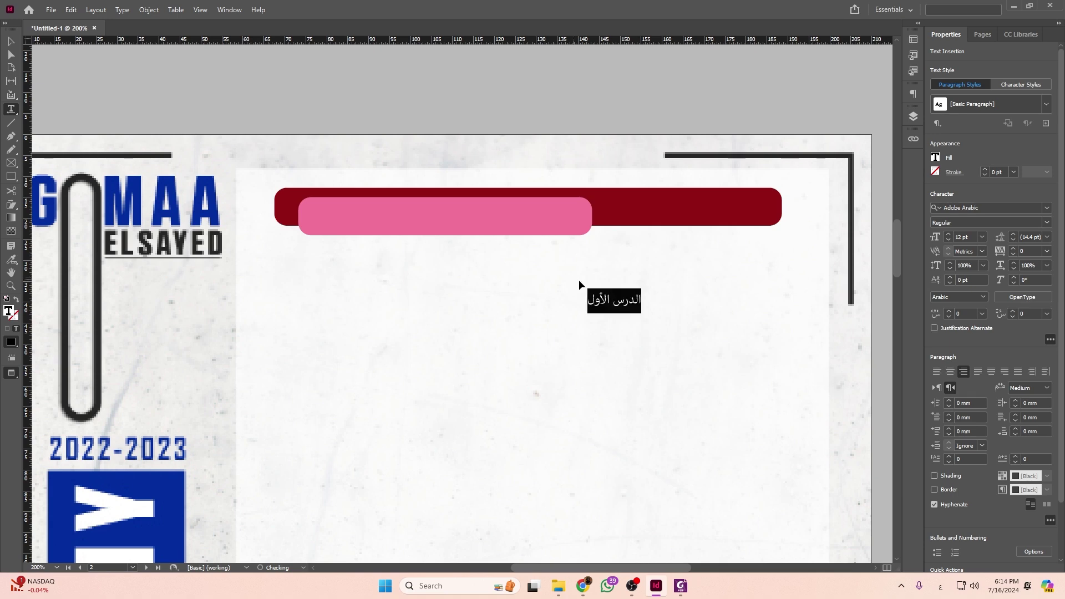
Set the title's font to Ara Assaf.
left_click(10, 41)
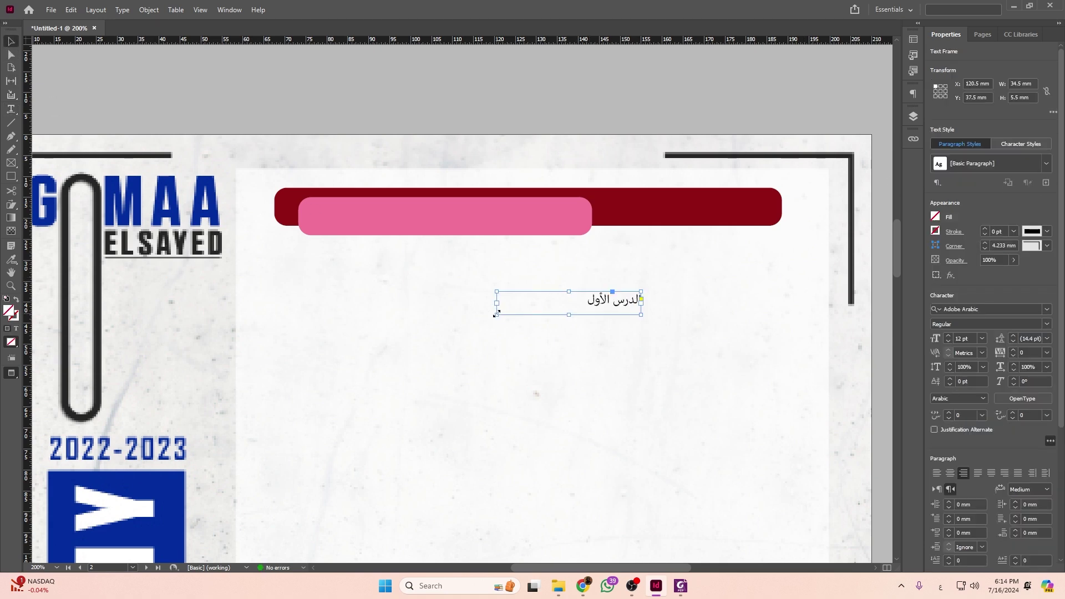
double_click(589, 328)
key("ctrl+a")
left_click(1047, 207)
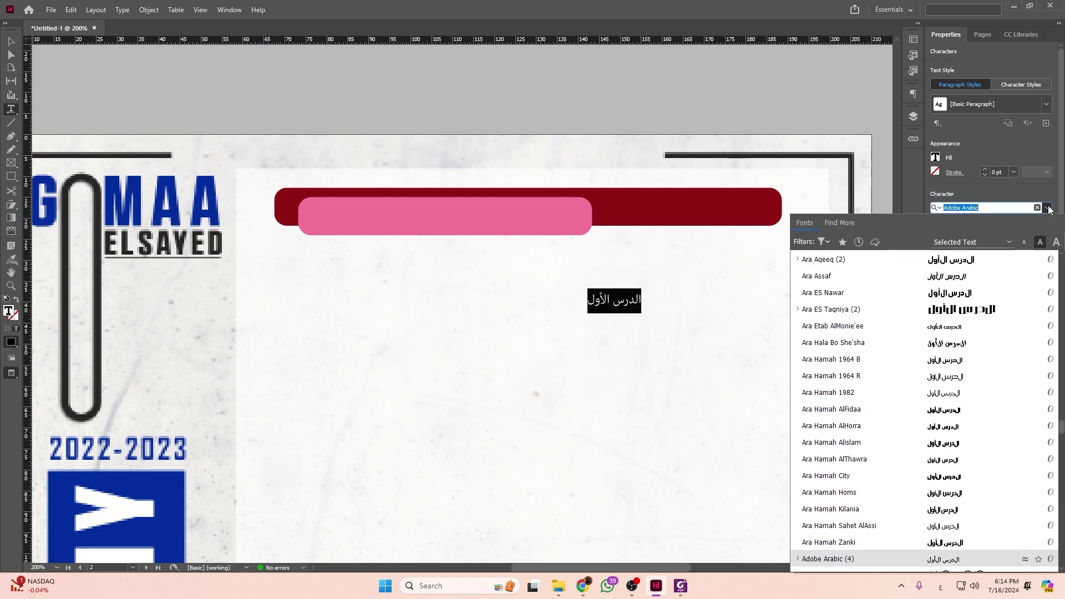
scroll(974, 296, "down", 15)
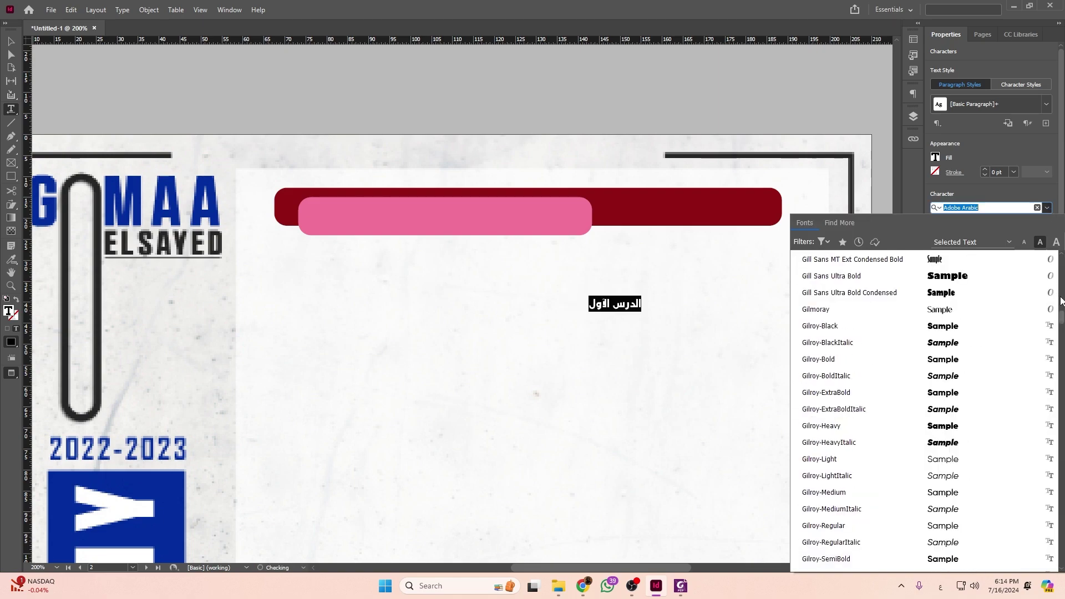
scroll(977, 288, "up", 20)
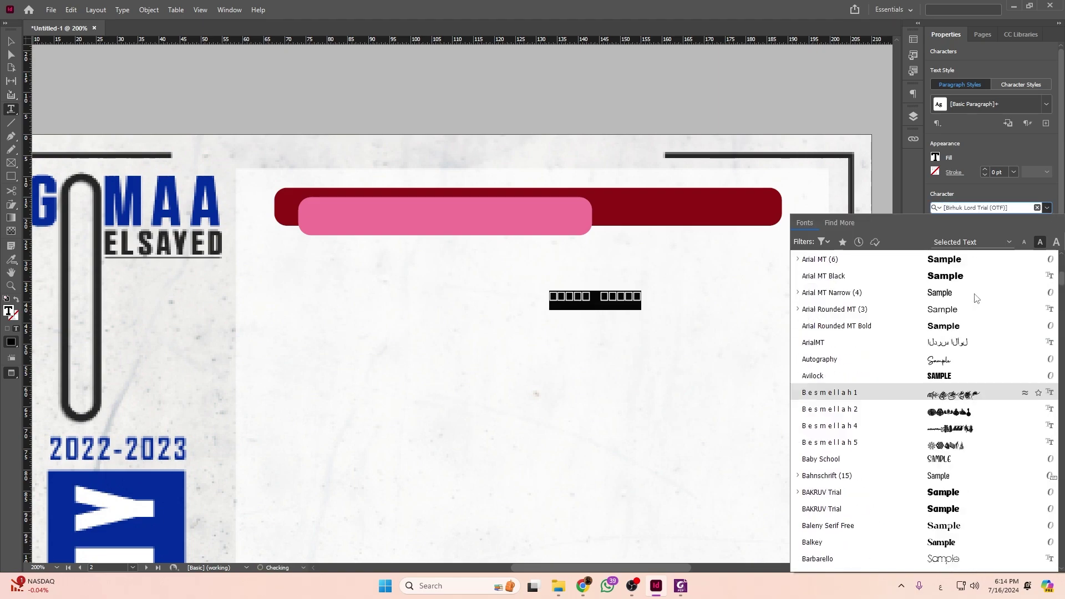
scroll(982, 267, "up", 12)
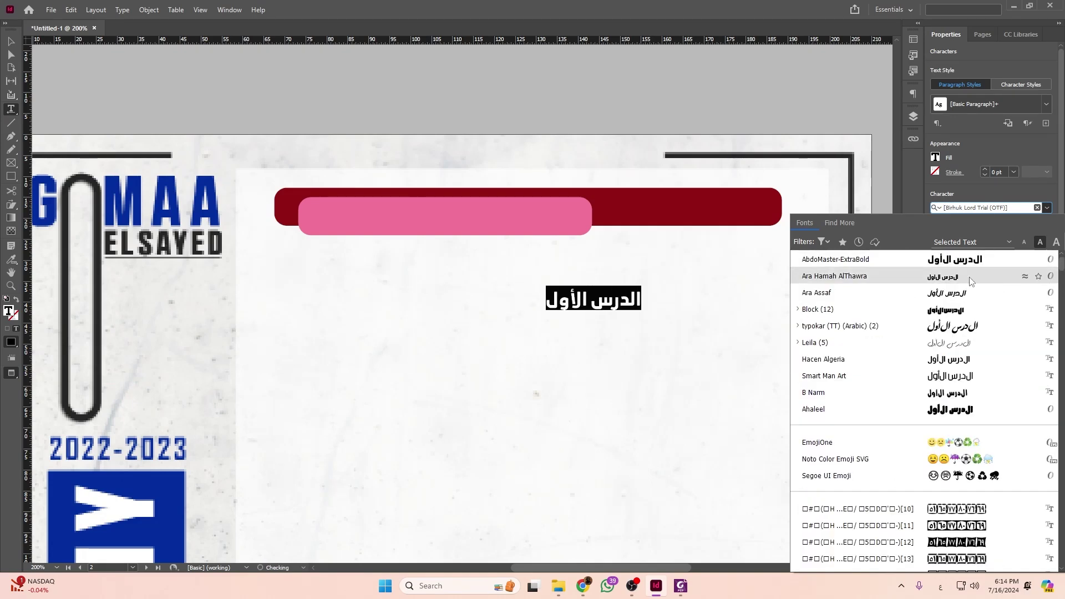
left_click(969, 294)
Make the title text white ([Paper]) and raise it to 19 pt.
left_click(935, 157)
left_click(838, 253)
left_click(949, 236)
left_click(948, 237)
left_click(948, 237)
left_click(949, 235)
Move the title frame onto the right end of the red bar and resize it.
key("Escape")
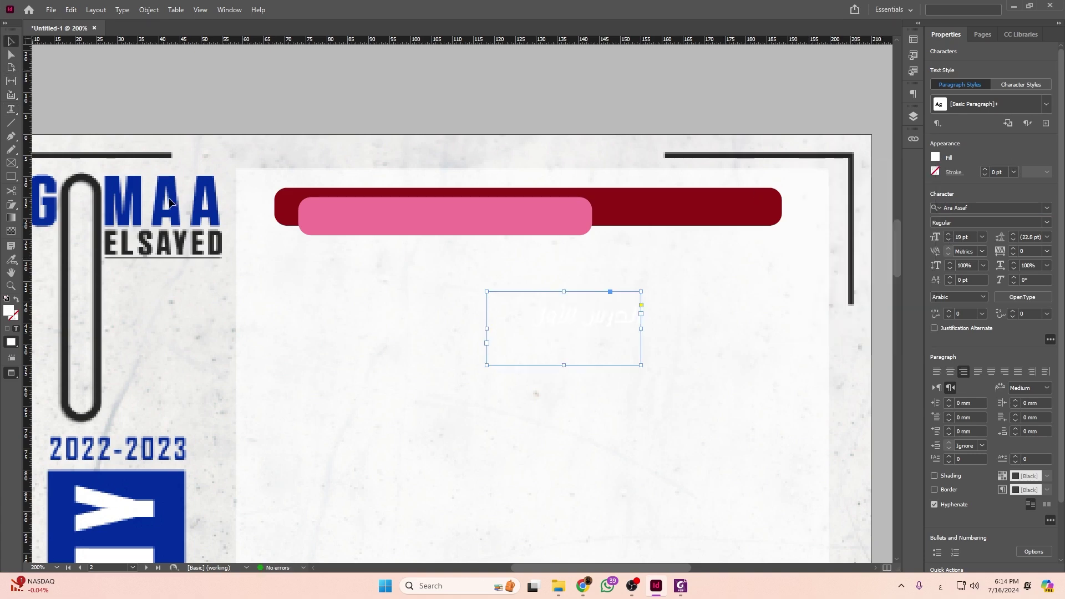
left_click_drag(485, 363, 712, 209)
scroll(712, 209, "up", 5)
scroll(712, 211, "down", 4)
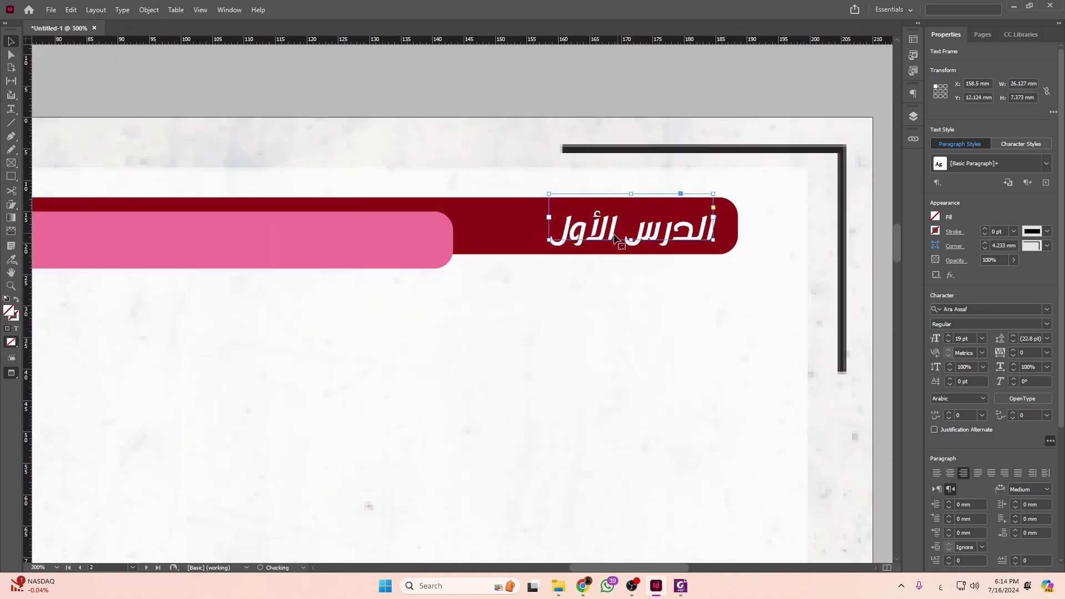
left_click_drag(553, 240, 459, 248)
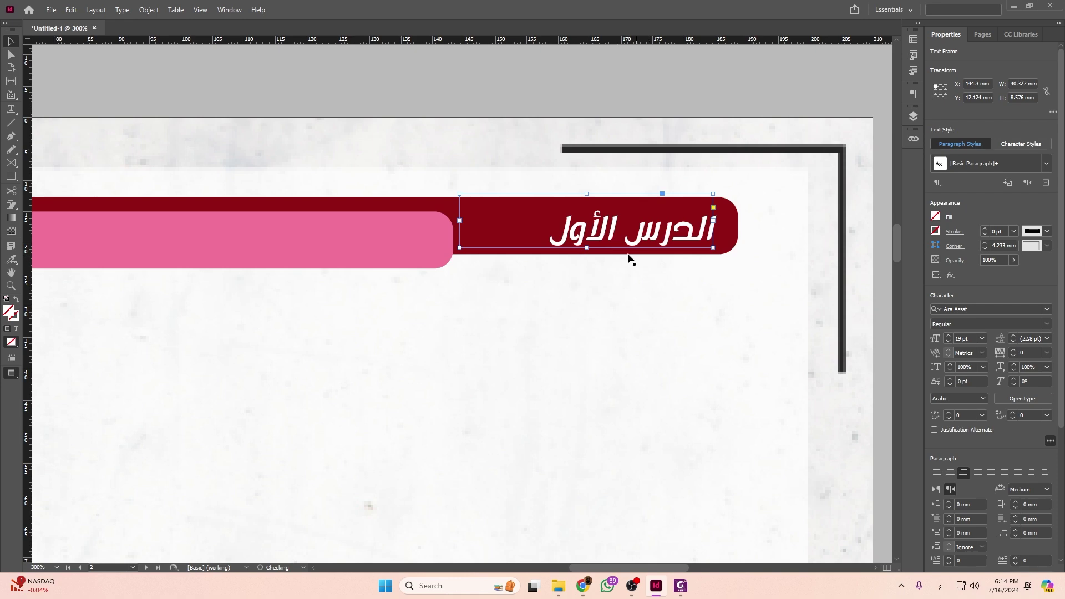
left_click_drag(587, 248, 587, 266)
Enlarge the title to 23 pt and fit the frame to its text.
left_click(948, 336)
left_click(948, 336)
left_click(948, 336)
left_click(948, 337)
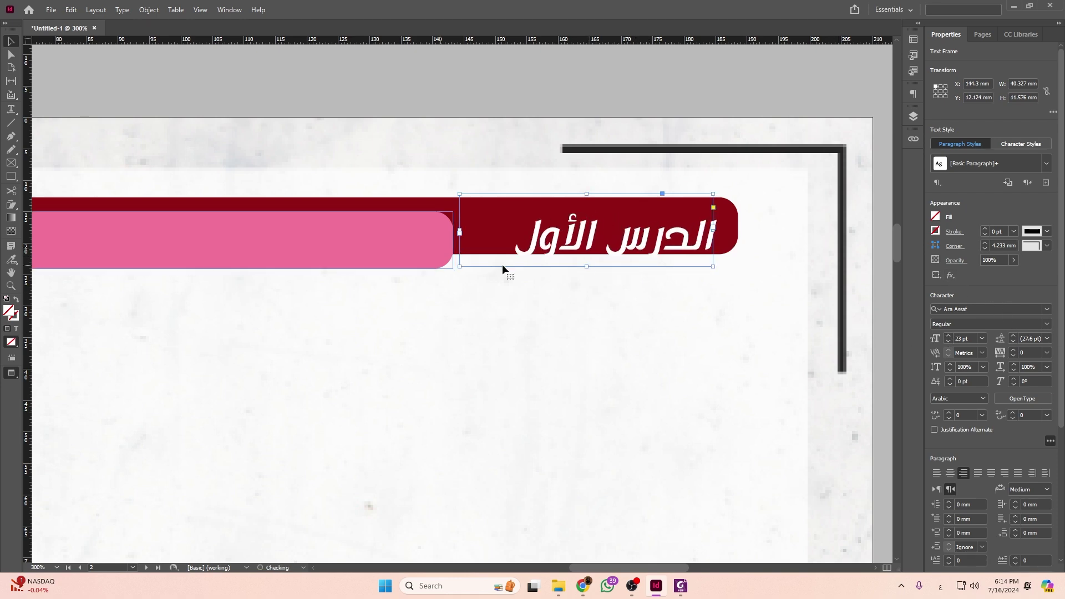
double_click(460, 268)
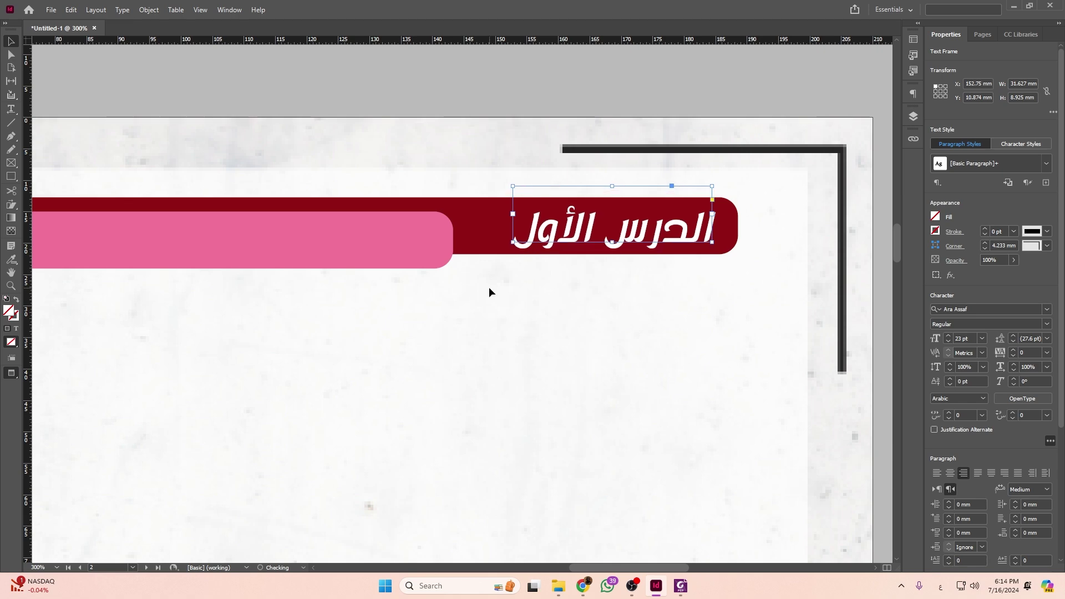
left_click(466, 325)
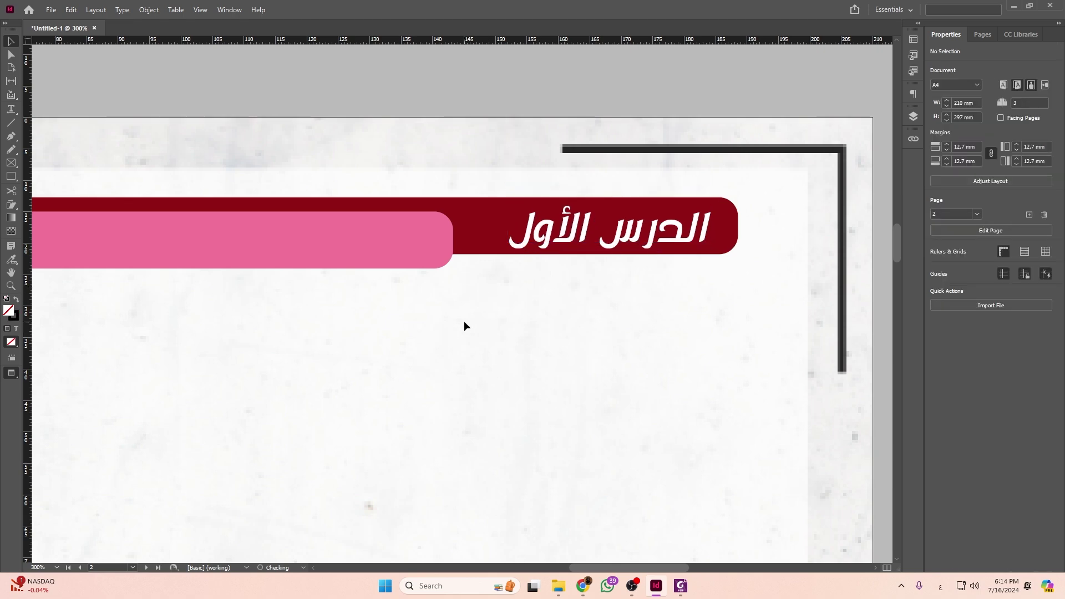
key("ctrl+minus")
scroll(571, 254, "left", 4)
Place a copy of the title frame on the pink tab and select its text.
left_click_drag(769, 245, 588, 248)
triple_click(588, 247)
key("alt+Tab")
key("alt+Tab")
Retype the copied text to begin the subtitle with 'أولاً :'.
type("أقل")
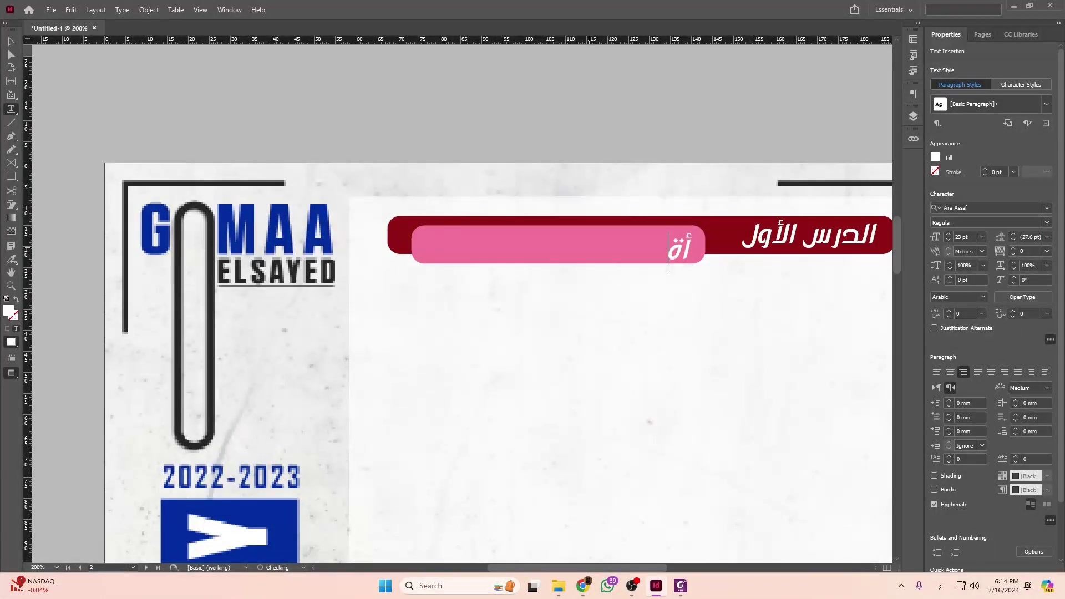
key("BackSpace")
key("BackSpace")
type("ولاً")
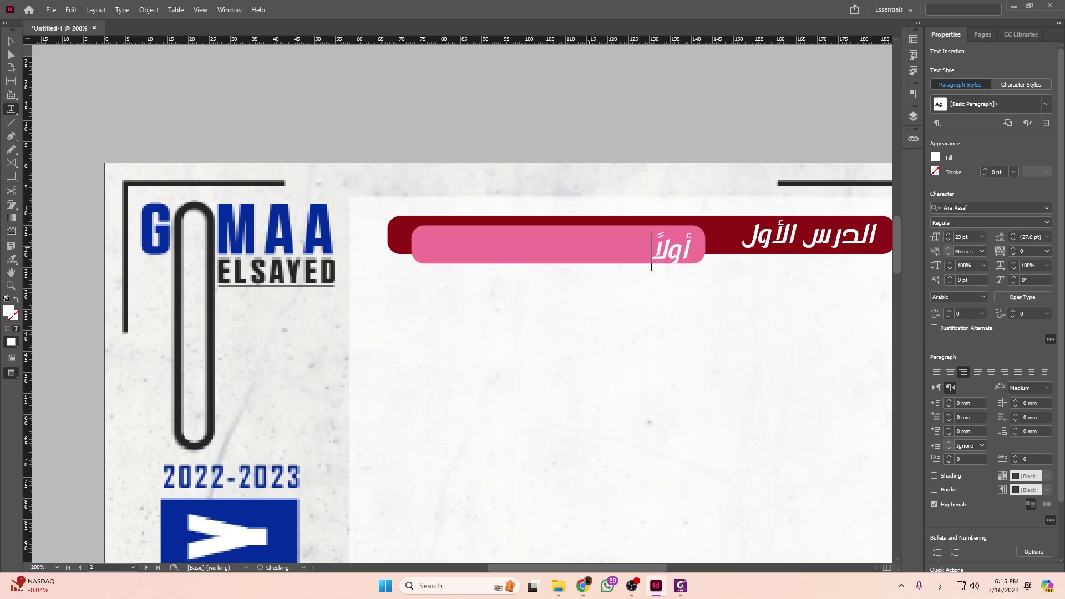
key("BackSpace")
key("BackSpace")
key("BackSpace")
key("BackSpace")
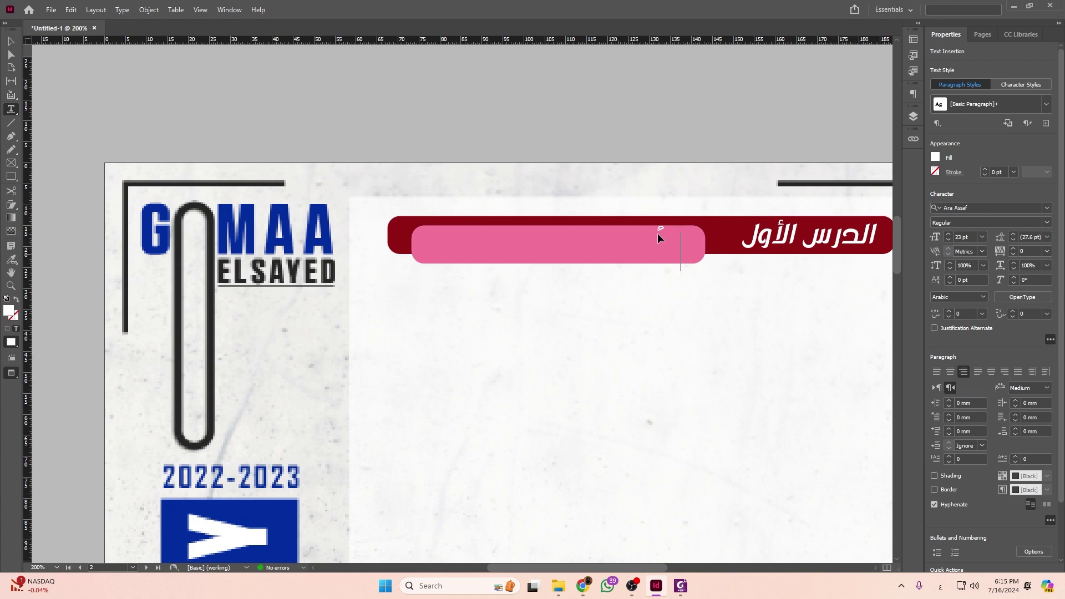
type("أول")
key("alt+Tab")
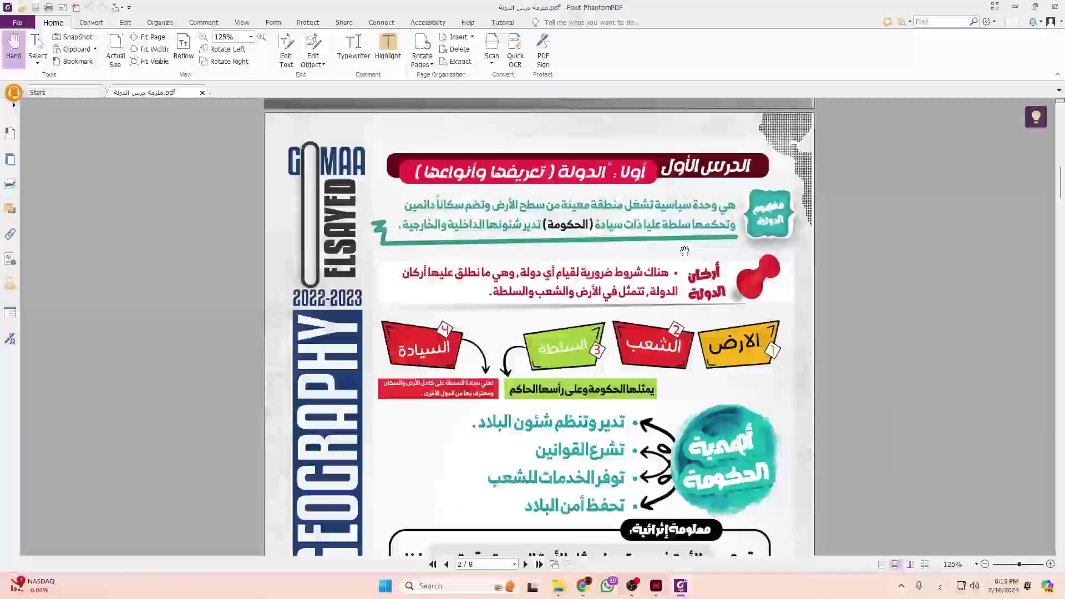
key("alt+Tab")
type(":")
key("alt+Tab")
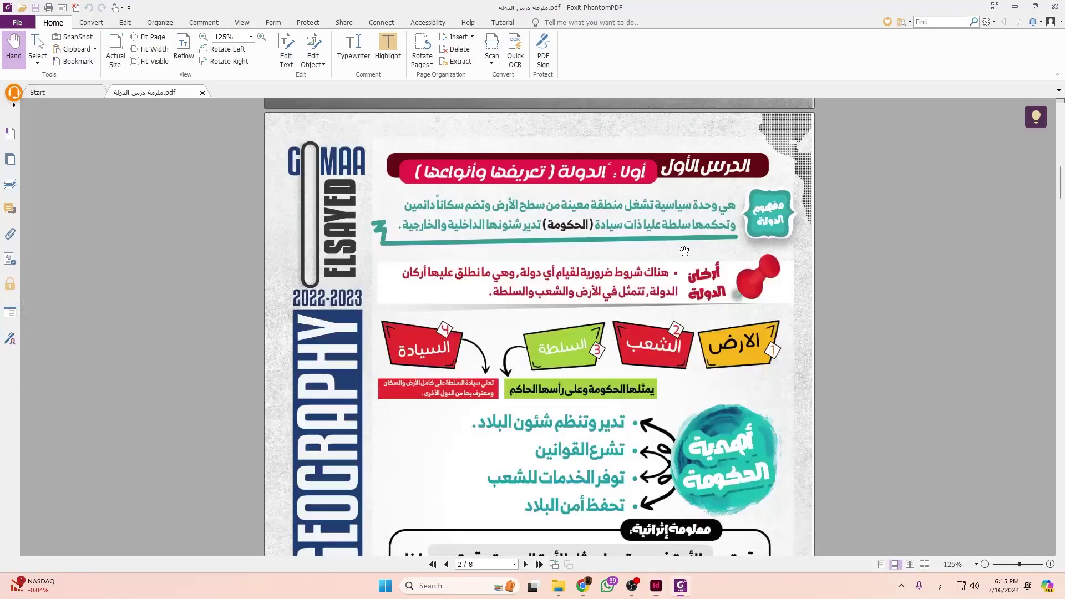
key("alt+Tab")
Type 'الدولة' into the subtitle and widen its frame to reveal the hidden text.
type("الدولة")
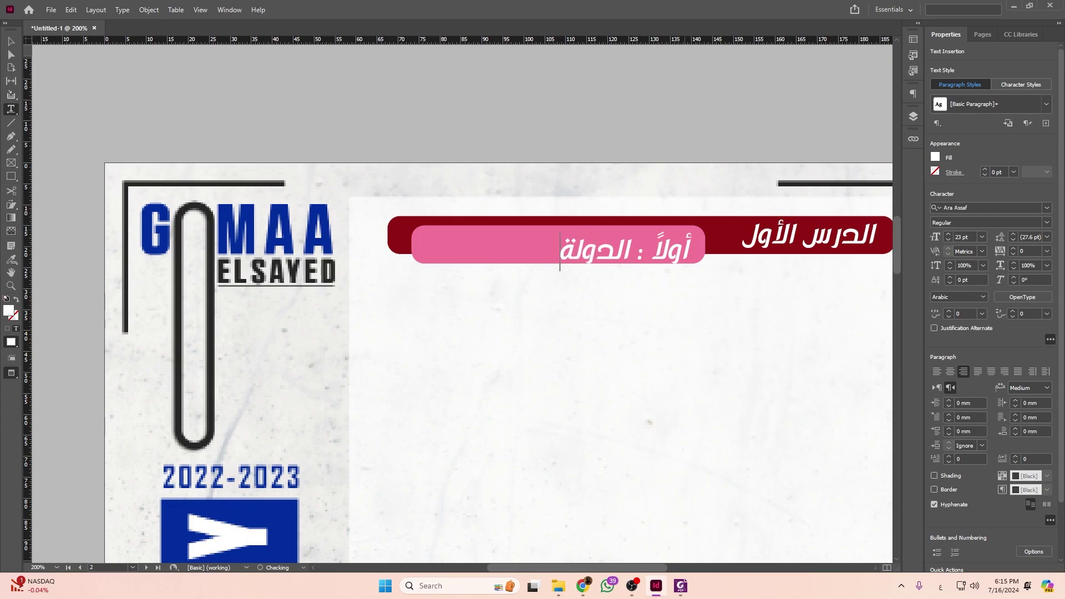
key("alt+Tab")
key("alt+Tab")
key("alt+Tab")
key("alt+Tab")
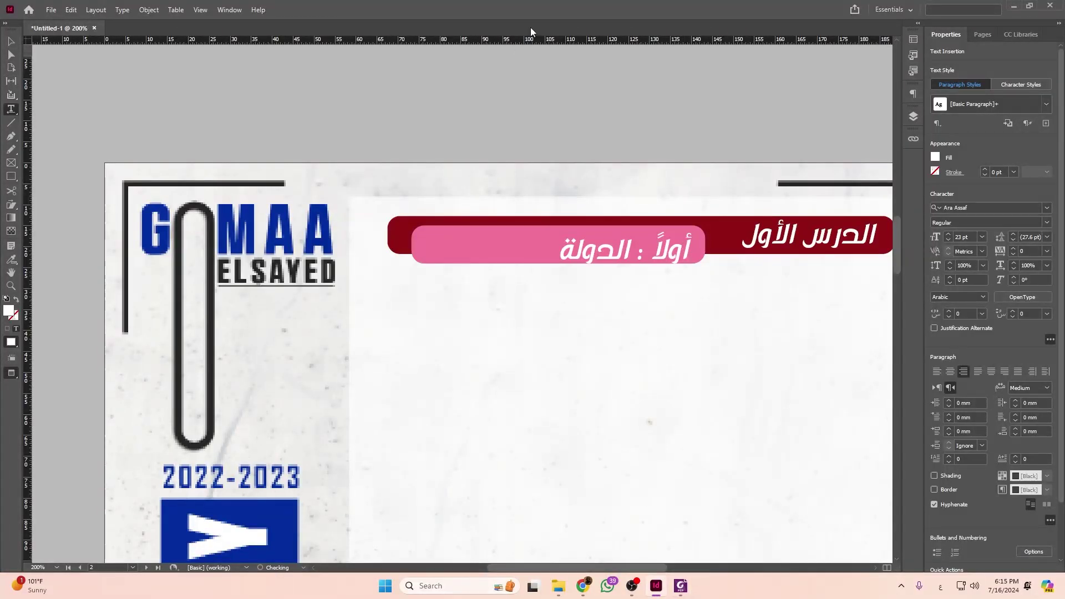
left_click(10, 41)
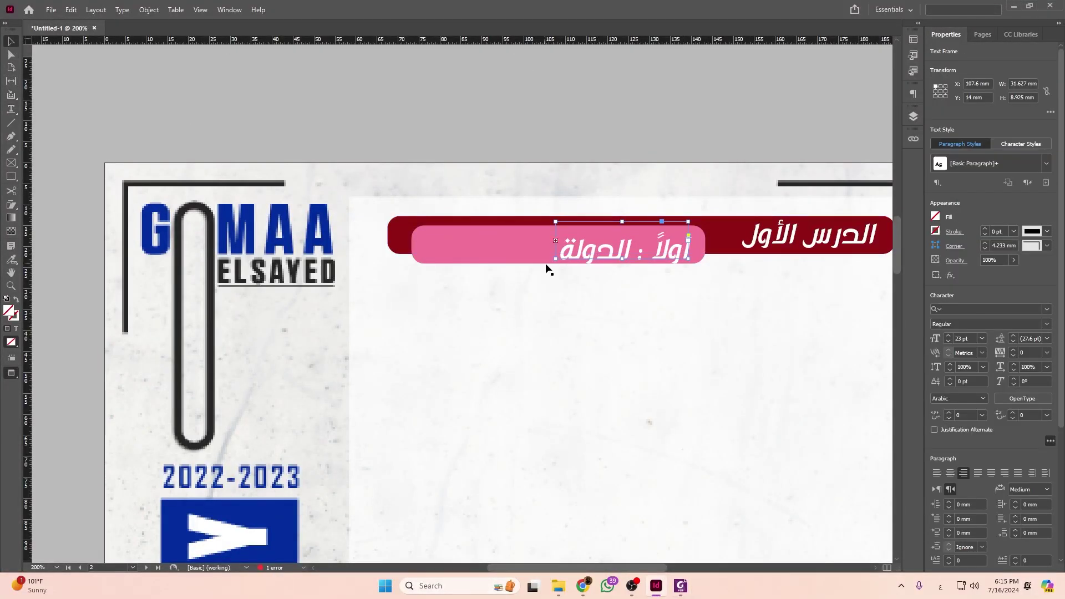
left_click_drag(556, 258, 370, 274)
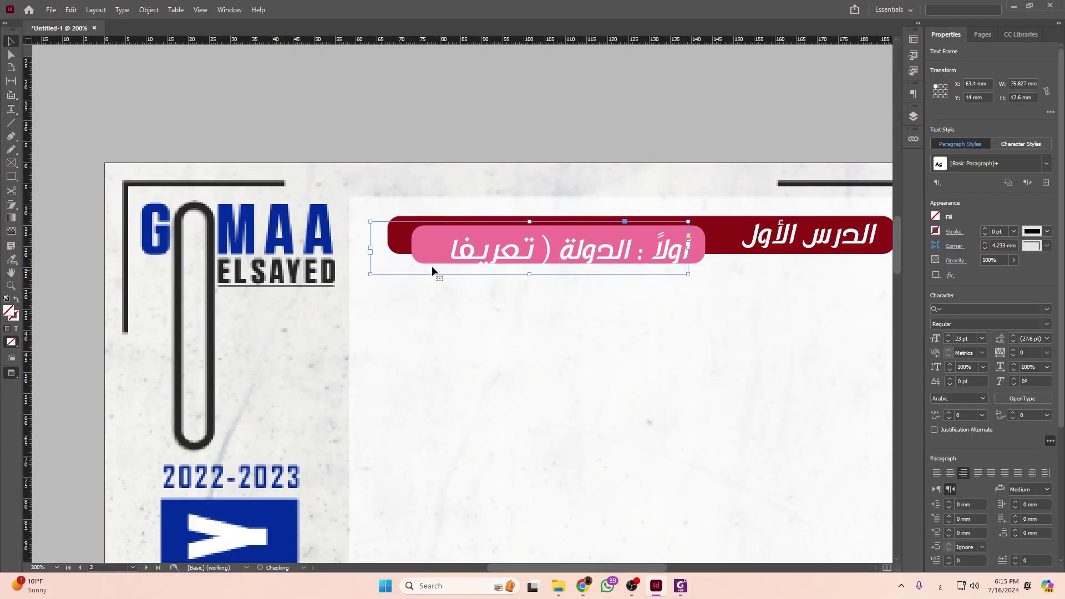
Correct the last word's ending and continue the subtitle by typing 'و أر' from the reference.
double_click(406, 239)
key("BackSpace")
type("هت")
key("BackSpace")
type("ا")
key("alt+Tab")
key("alt+Tab")
type("و ")
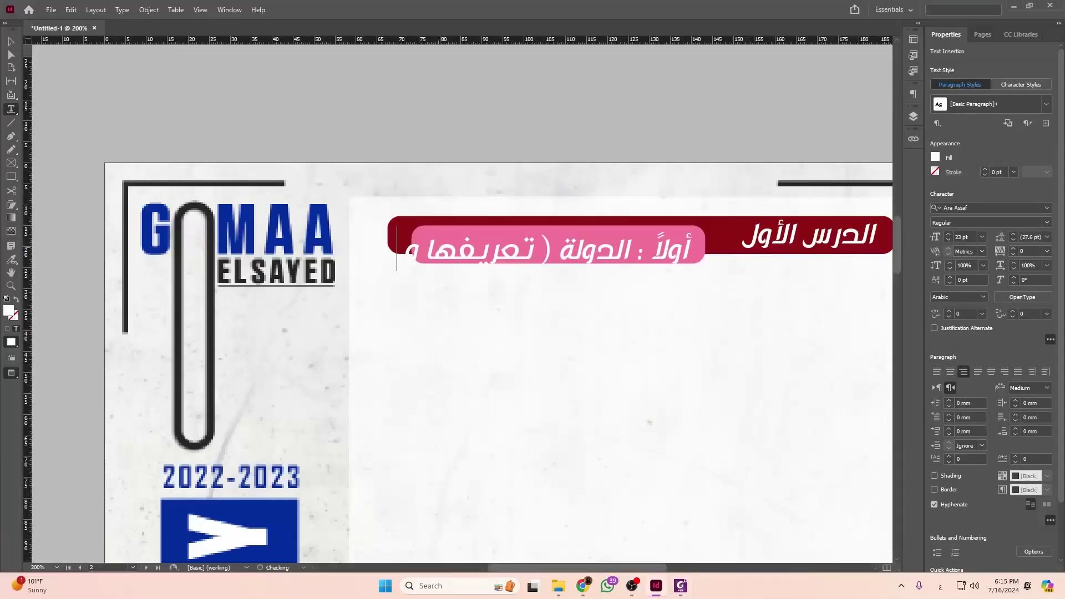
type("أر")
Select the whole subtitle line and set it to 17 pt.
key("ctrl+a")
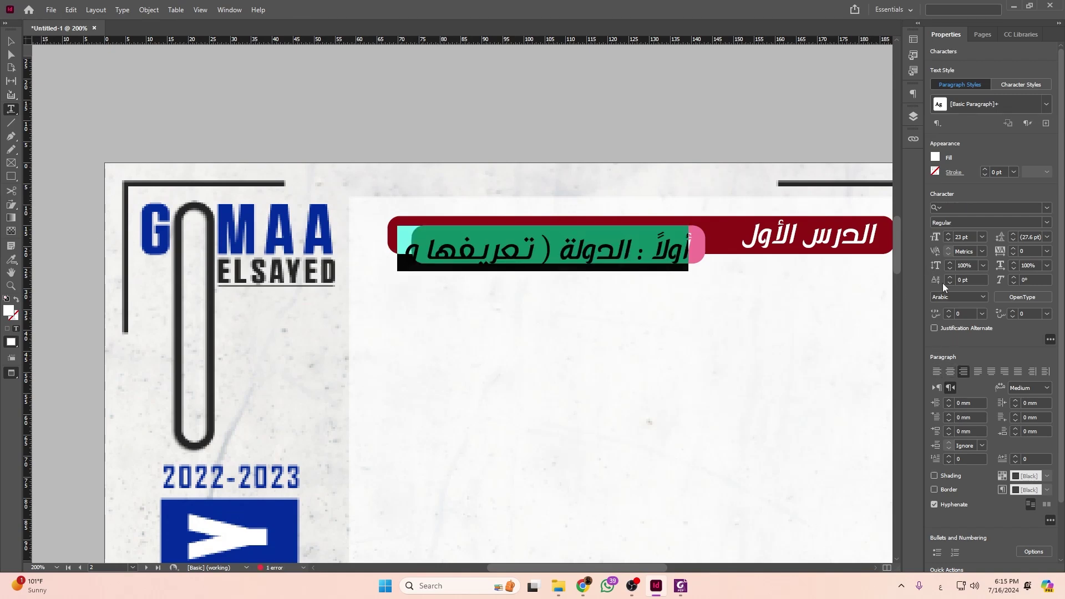
left_click(948, 240)
left_click(948, 240)
left_click(949, 240)
left_click(949, 240)
left_click(948, 240)
left_click(949, 240)
Set the subtitle to the Ara Hamah AlThawra font at 20 pt.
left_click(1047, 209)
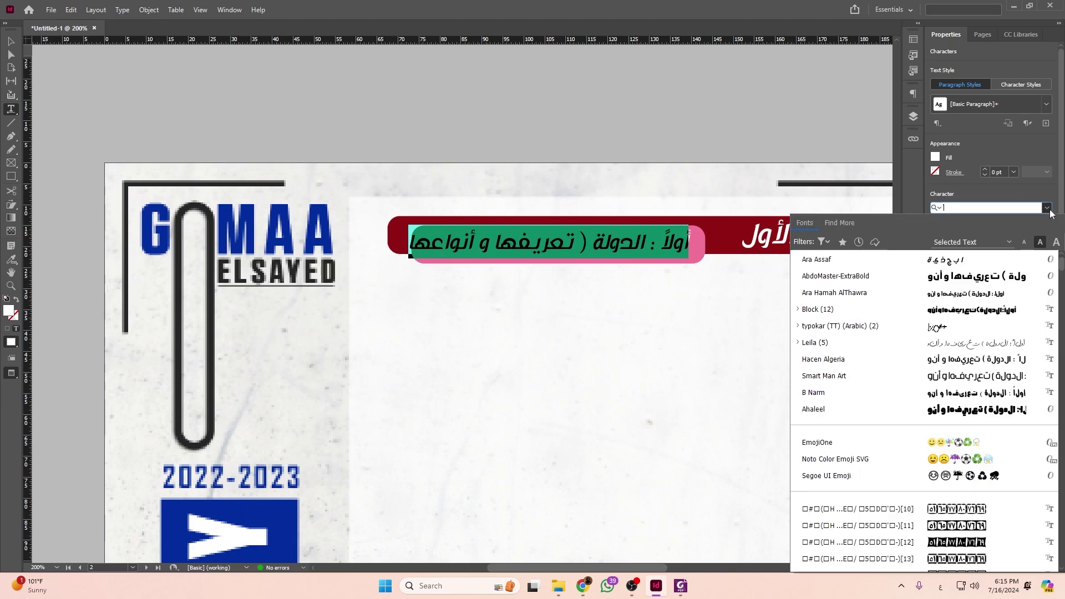
left_click(964, 293)
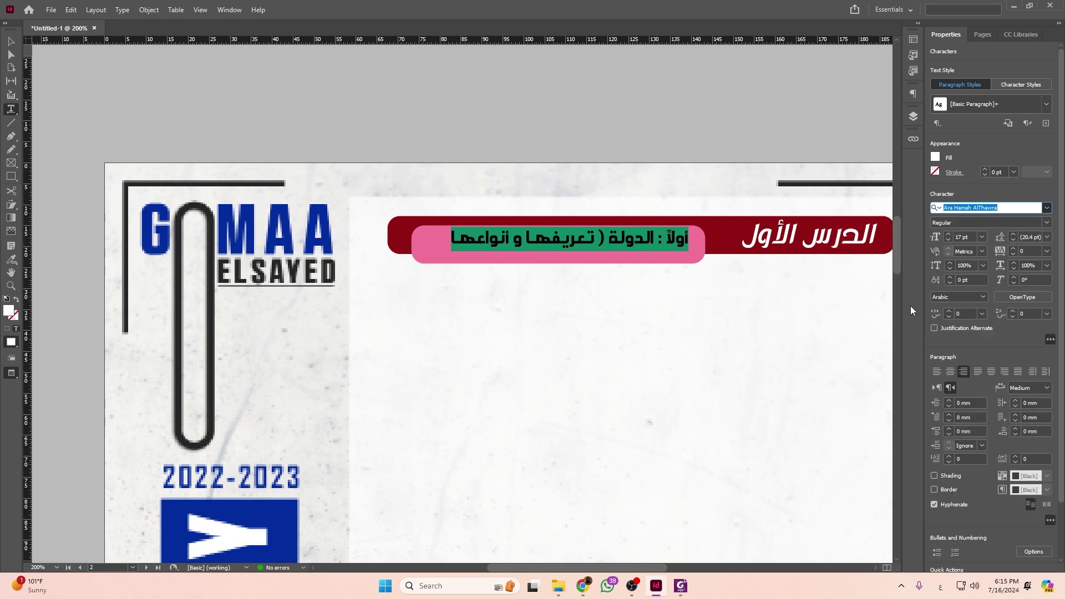
left_click(948, 236)
key("Escape")
Fit the subtitle frame to its text and nudge it right and down to centre it in the pink tab.
key("ctrl+equal")
key("ctrl+equal")
key("ctrl+equal")
key("ctrl+equal")
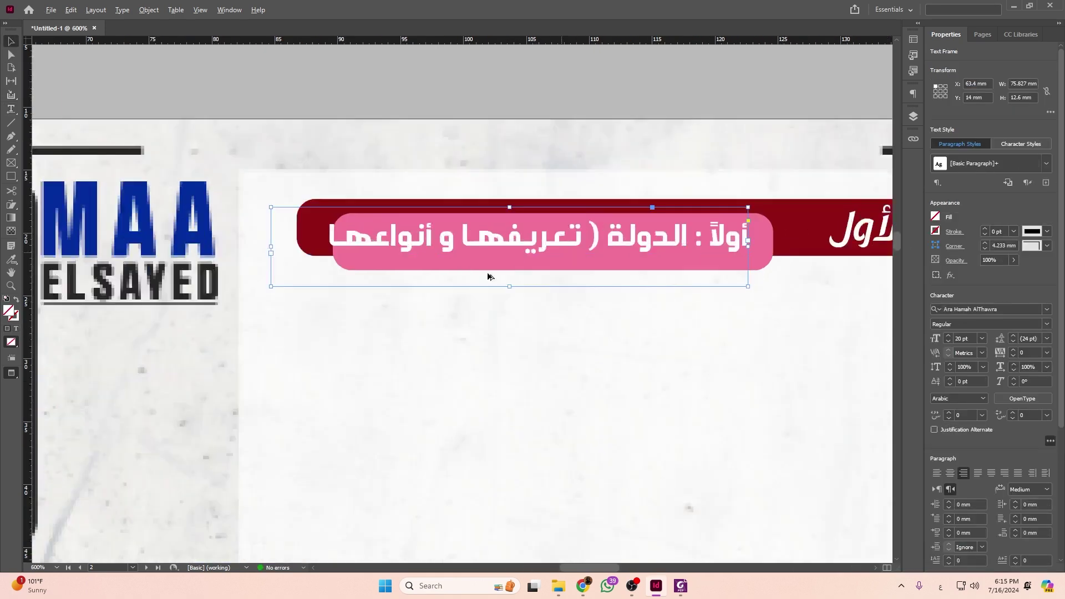
key("ctrl+minus")
key("ctrl+minus")
key("ctrl+minus")
double_click(178, 349)
key("Right")
key("Right")
key("Right")
key("Right")
key("Right")
key("Right")
key("Right")
key("Down")
key("Down")
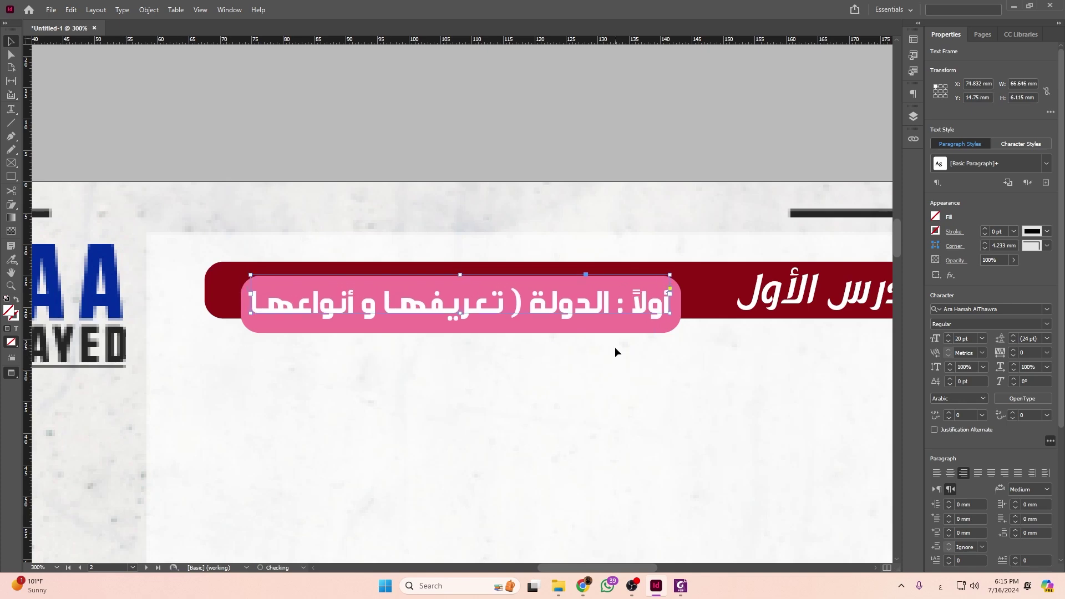
left_click(606, 395)
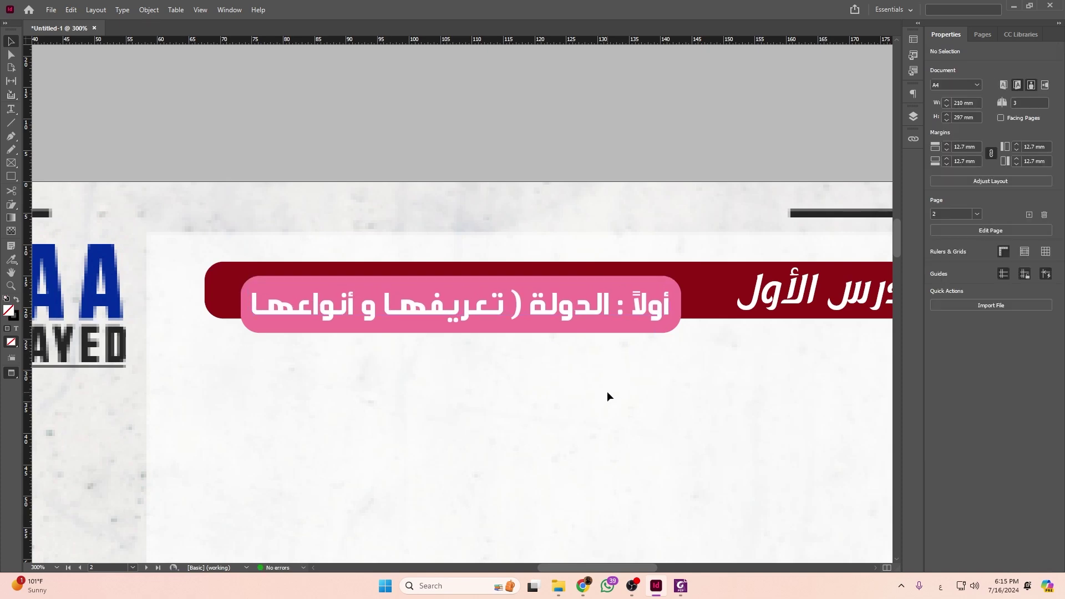
Compare the page with the reference lesson PDF, then bring up Chrome showing Freepik.
key("ctrl+minus")
key("ctrl+minus")
scroll(557, 397, "down", 1)
scroll(548, 381, "left", 1)
key("alt+Tab")
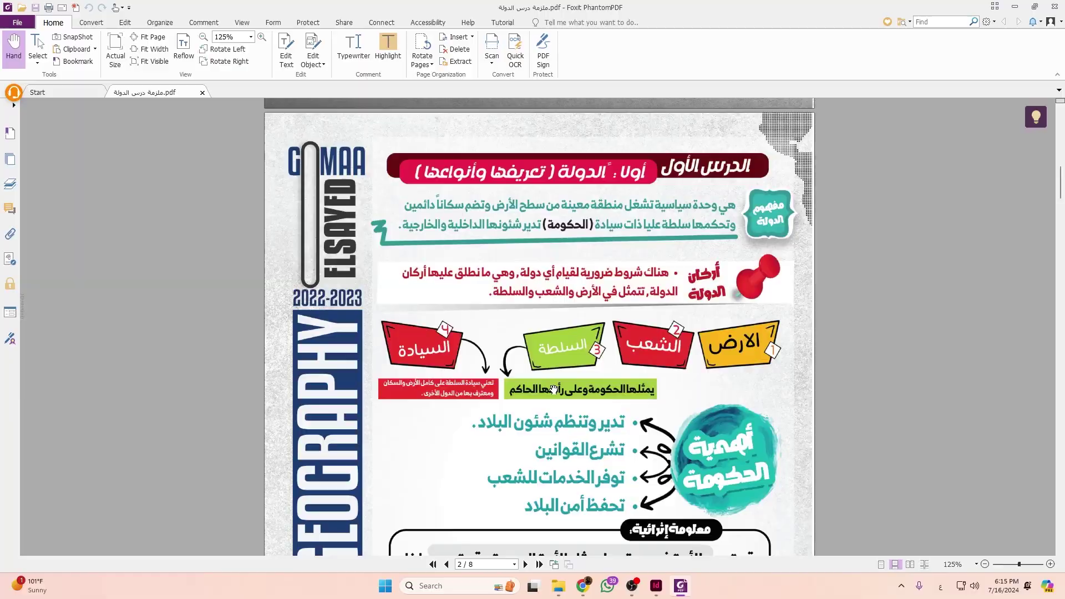
key("alt+Tab")
scroll(447, 268, "down", 1)
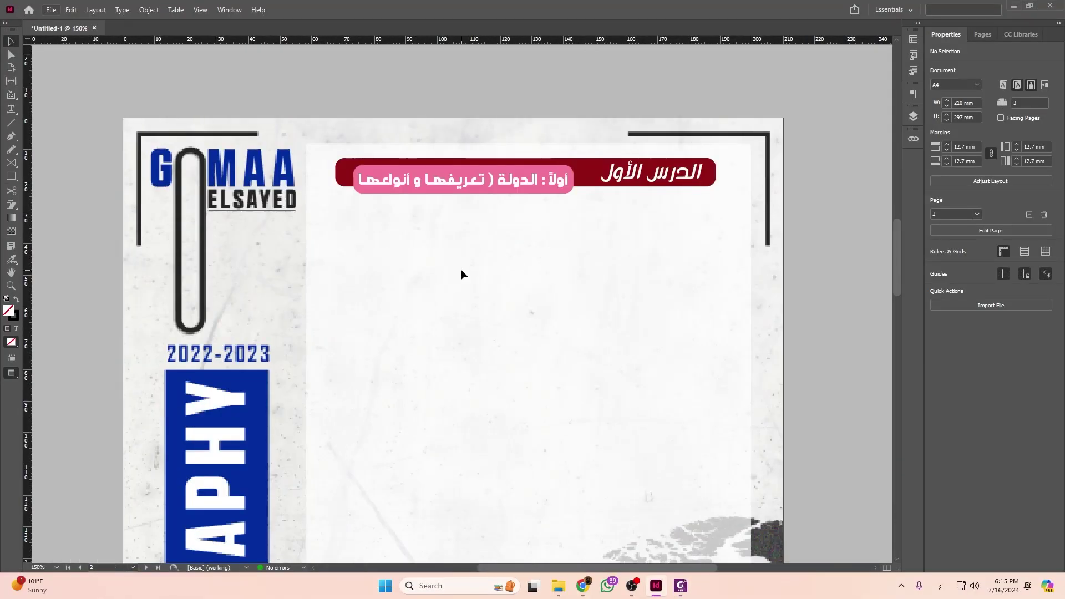
key("alt+Tab")
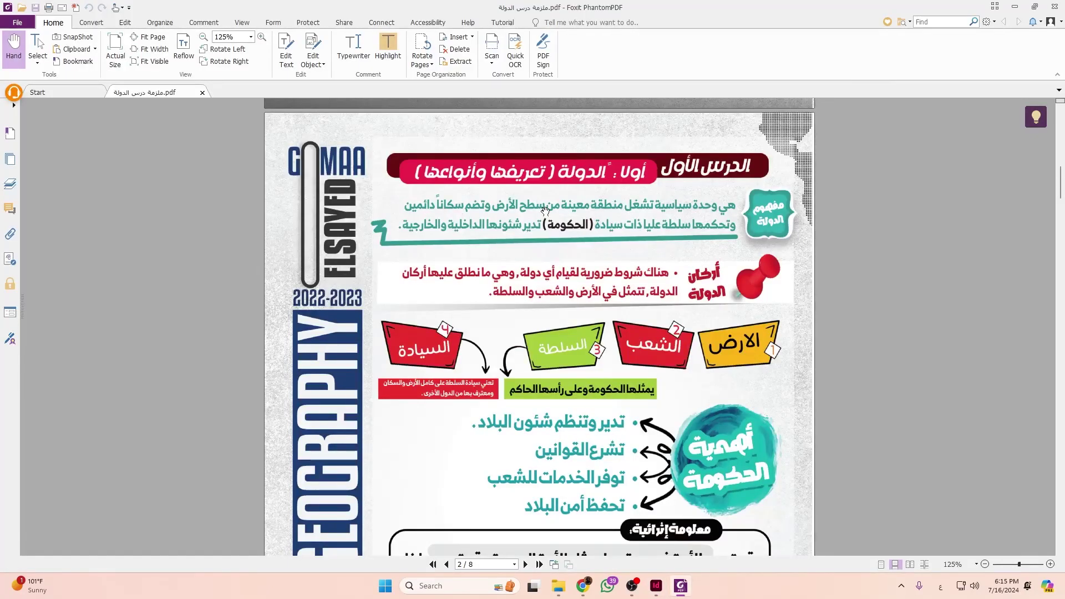
left_click(583, 586)
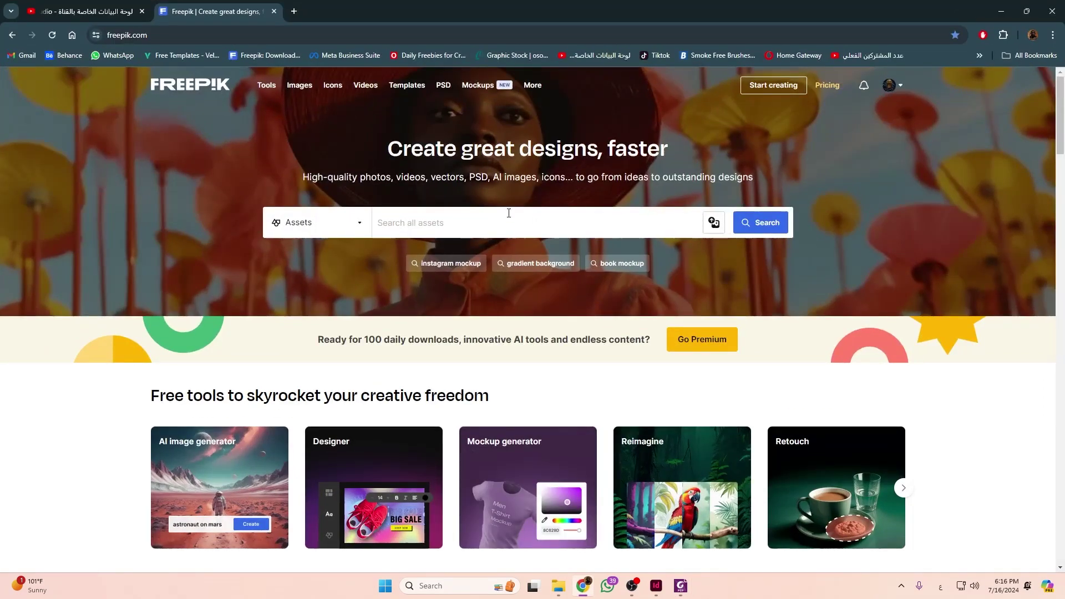
Search Freepik for 'text box' and scroll through the first page of results.
key("alt+shift")
type("text box")
key("Return")
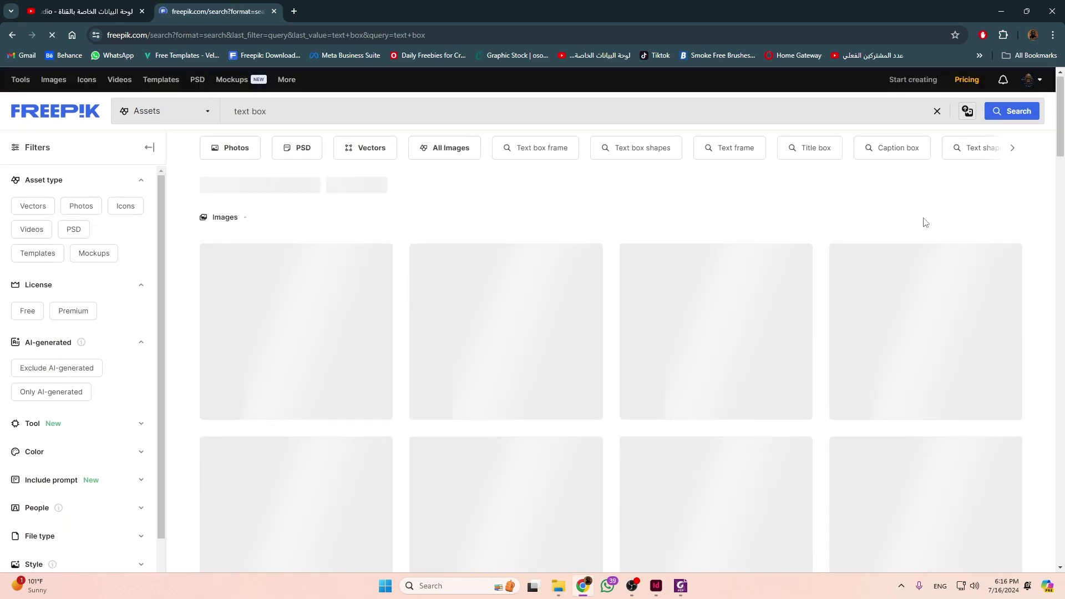
scroll(925, 222, "down", 3)
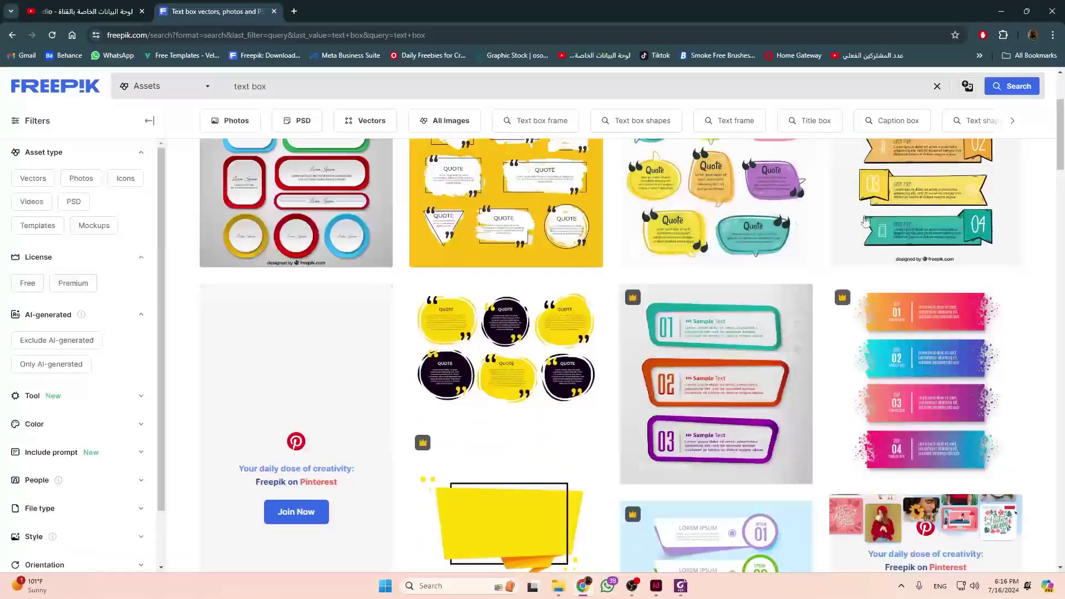
scroll(784, 271, "down", 10)
scroll(914, 346, "down", 9)
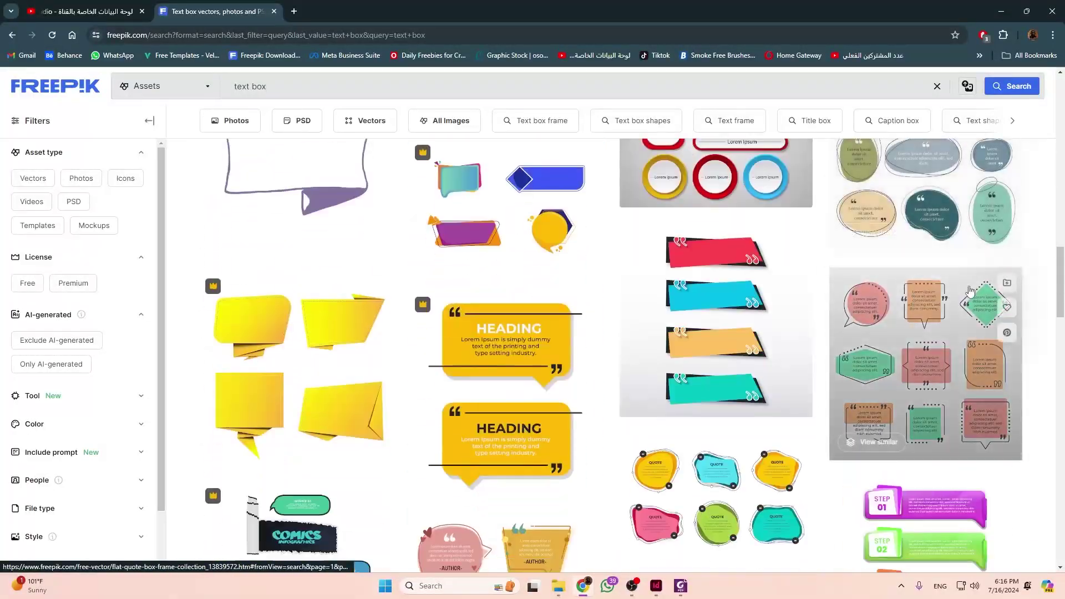
scroll(970, 290, "down", 7)
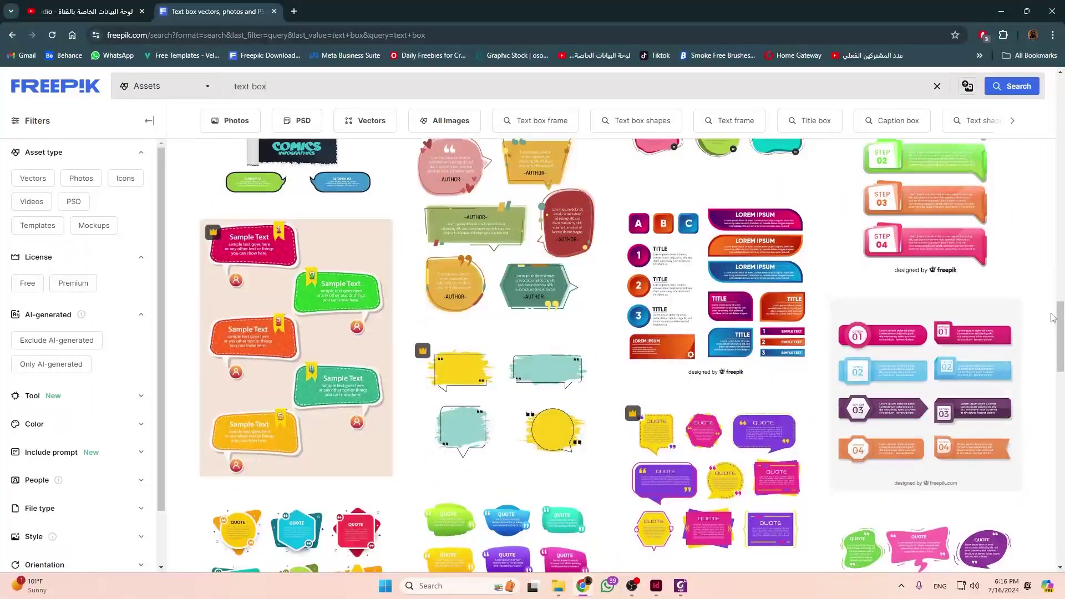
scroll(1050, 317, "down", 8)
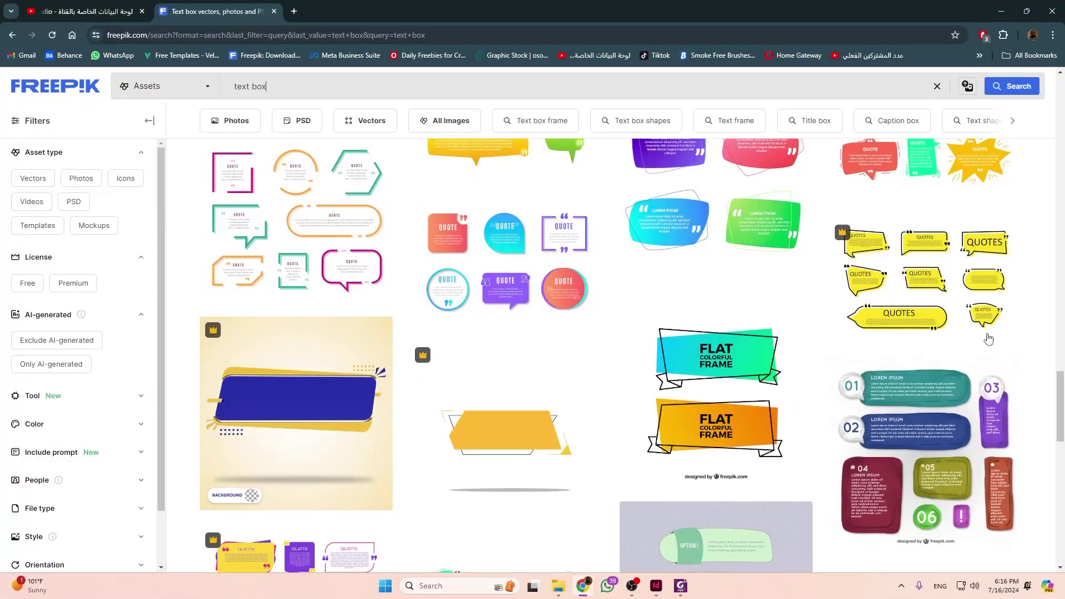
scroll(988, 339, "down", 4)
scroll(908, 375, "down", 8)
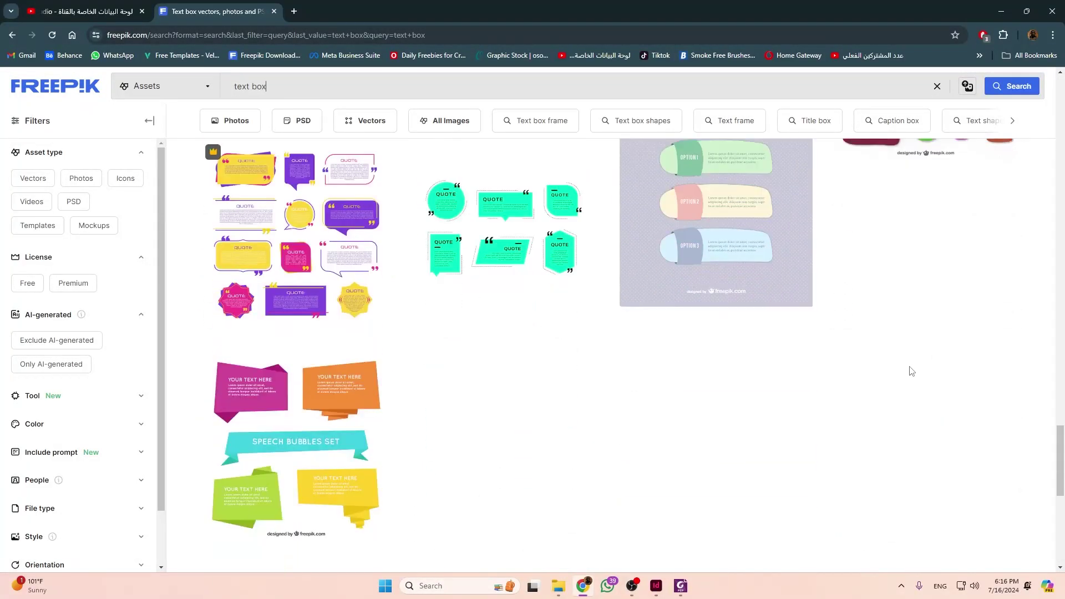
Browse page 2 of the 'text box' results, then minimize Chrome to return to the PDF.
left_click(598, 436)
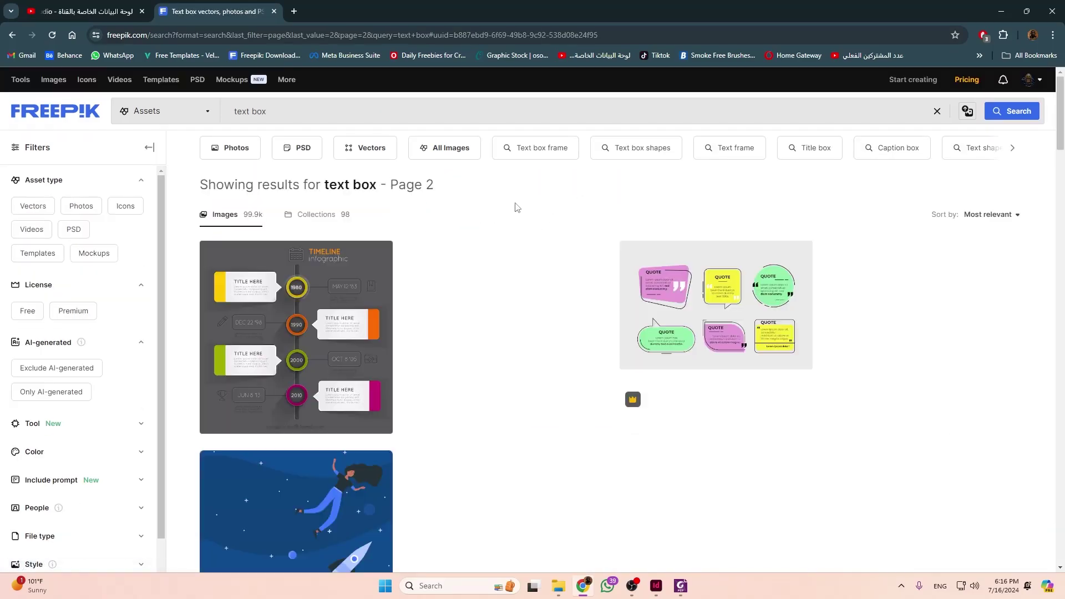
scroll(741, 348, "down", 8)
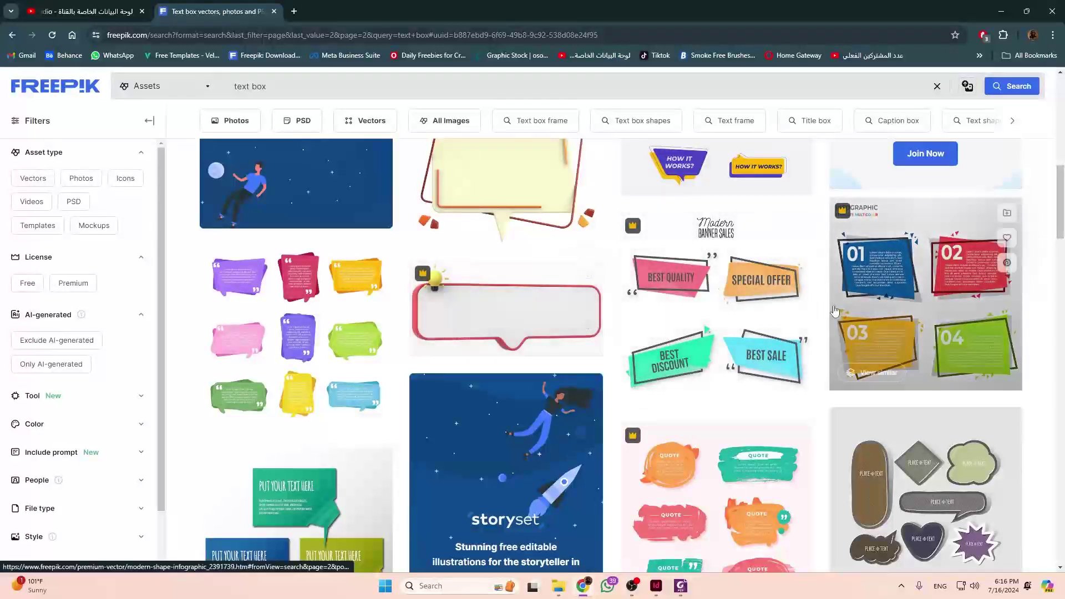
scroll(1026, 333, "down", 5)
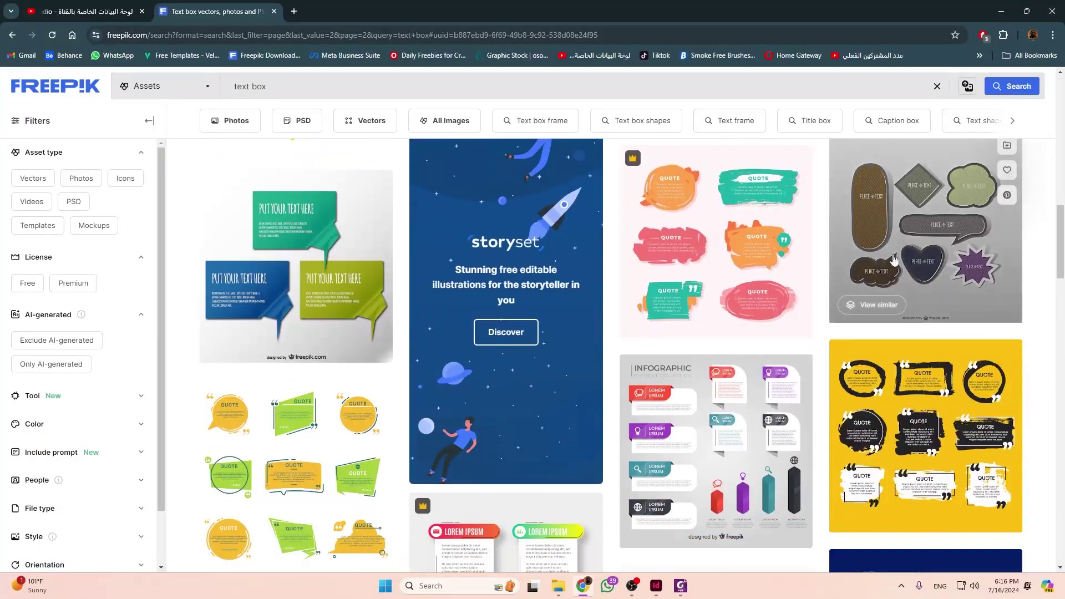
scroll(915, 333, "down", 4)
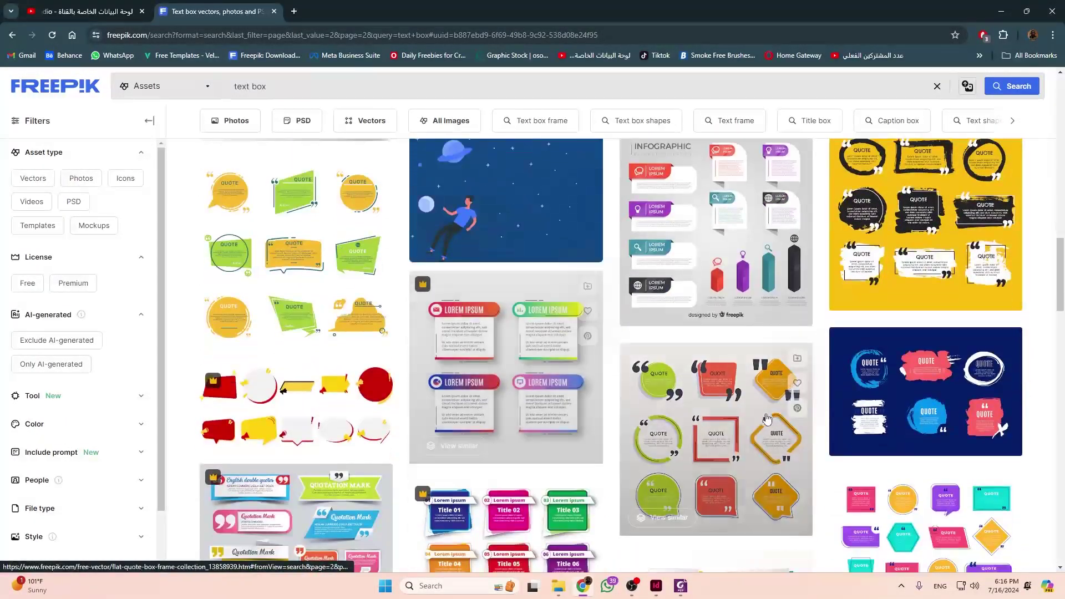
scroll(343, 408, "down", 3)
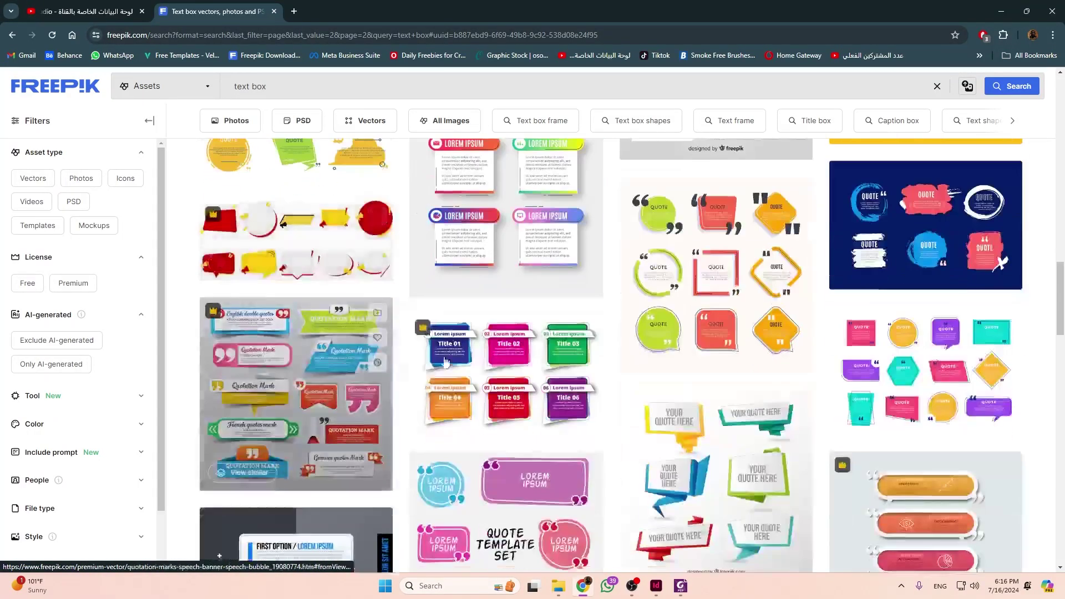
left_click(997, 13)
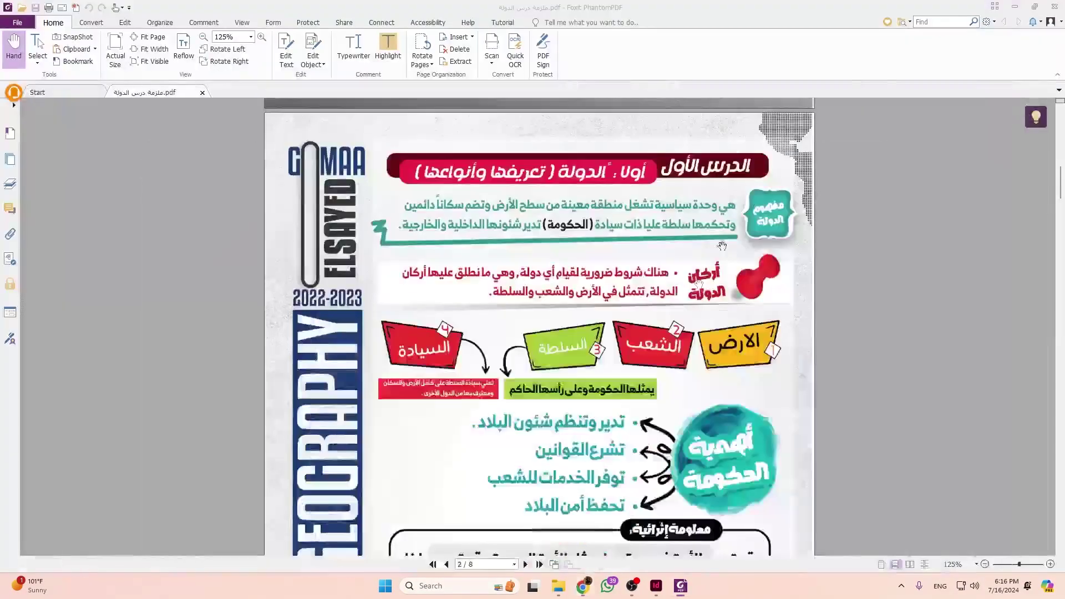
scroll(714, 347, "down", 1)
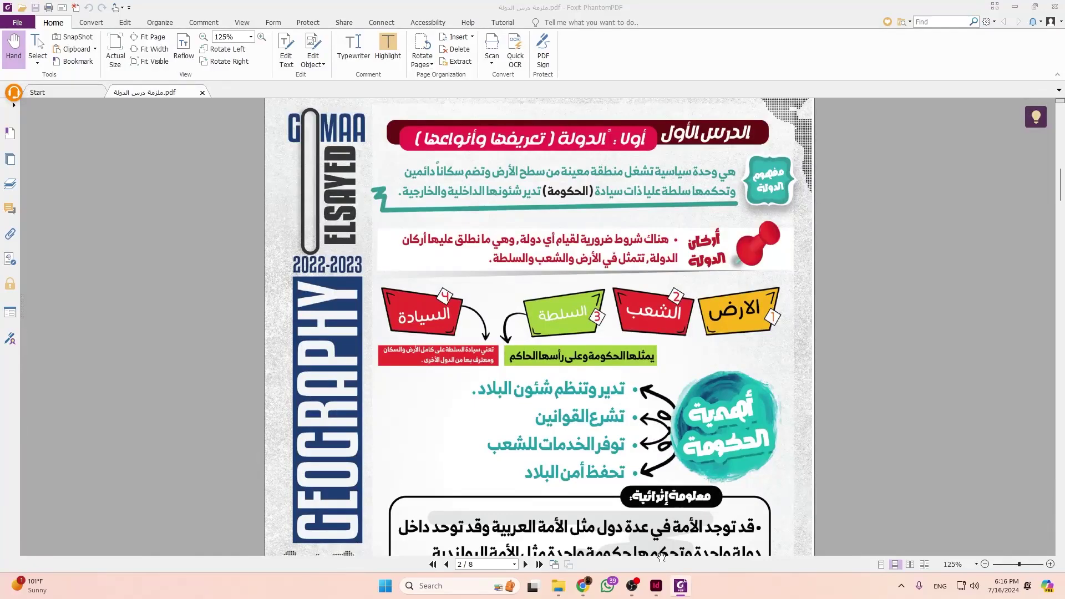
left_click(656, 586)
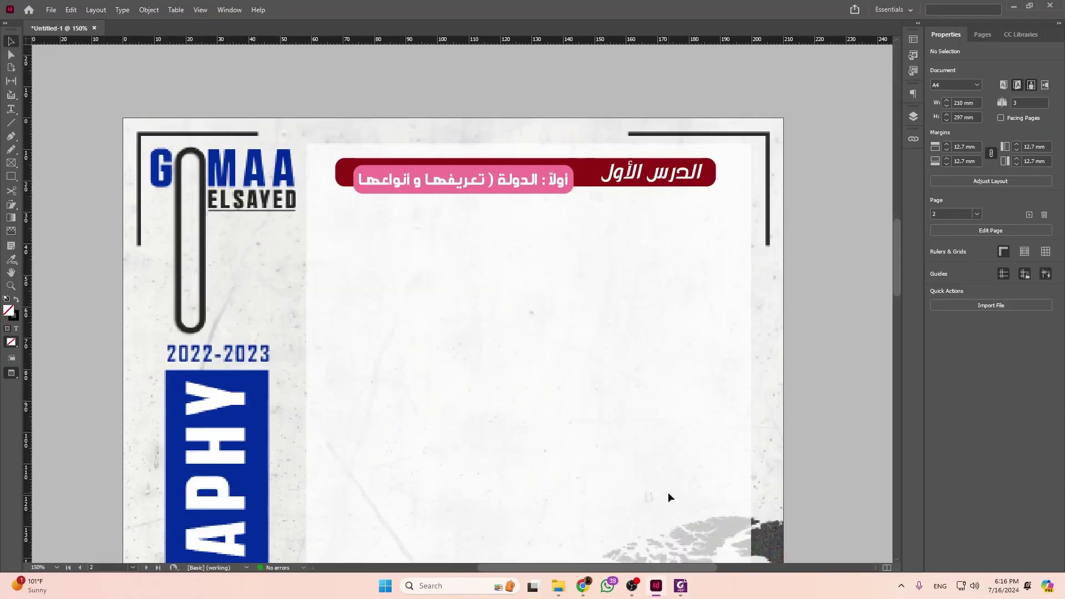
key("alt+Tab")
scroll(668, 491, "down", 1)
scroll(604, 273, "up", 1)
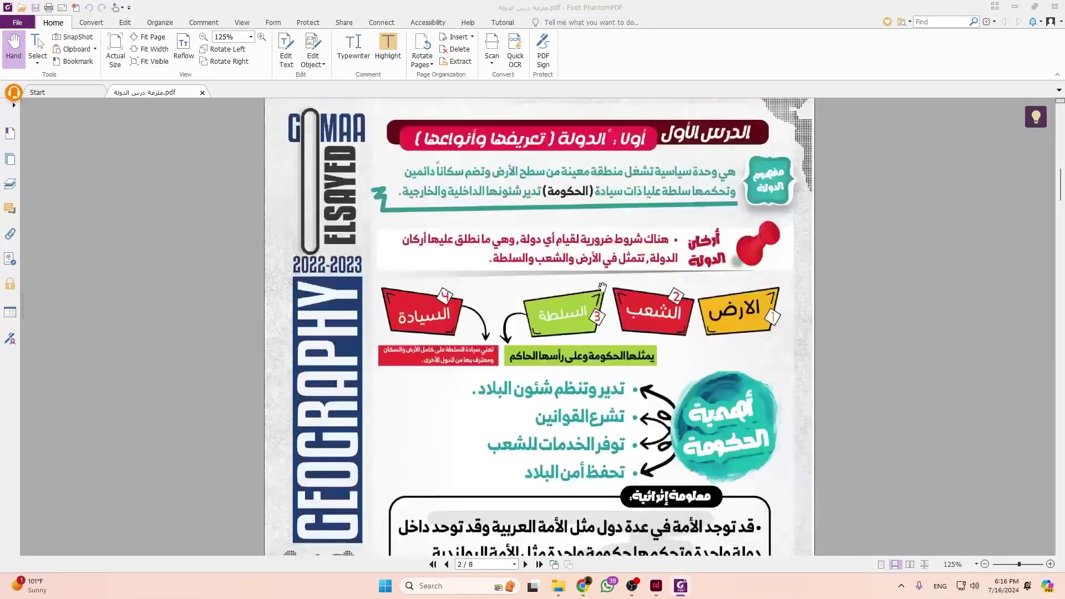